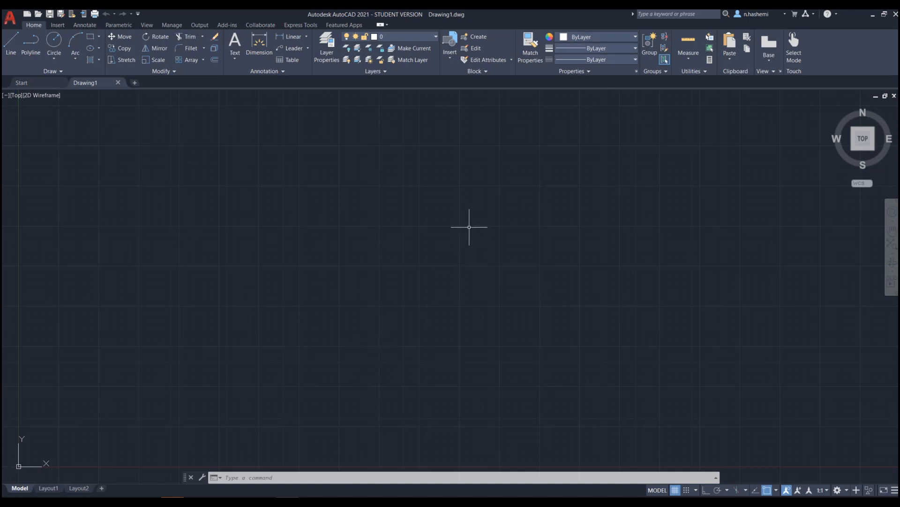
Set the drawing's length unit type to Architectural
{"action": "type", "text": "un"}
{"action": "key", "text": "Return"}
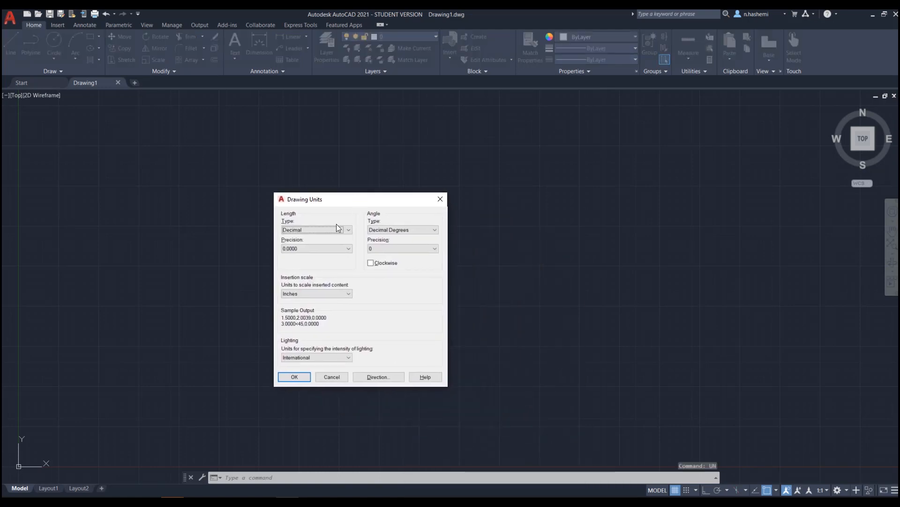
{"action": "left_click", "coordinate": [326, 228]}
{"action": "left_click", "coordinate": [323, 237]}
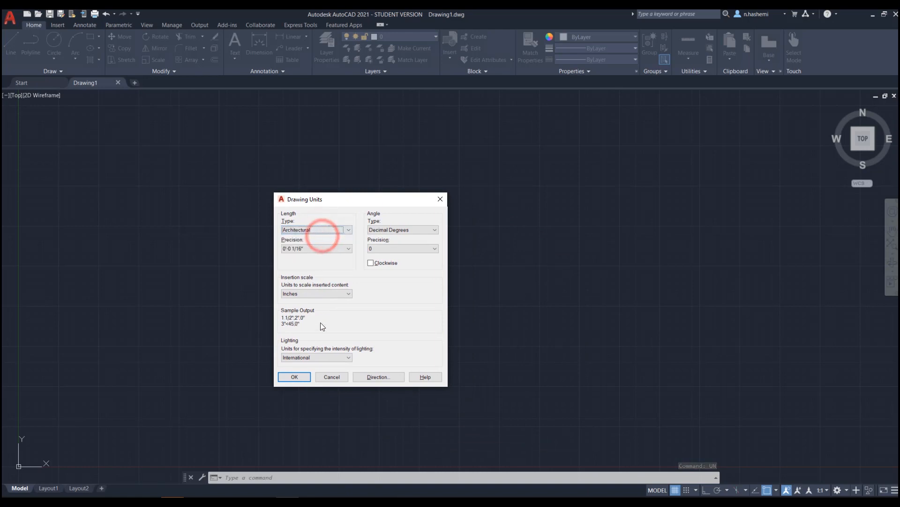
{"action": "left_click", "coordinate": [296, 373]}
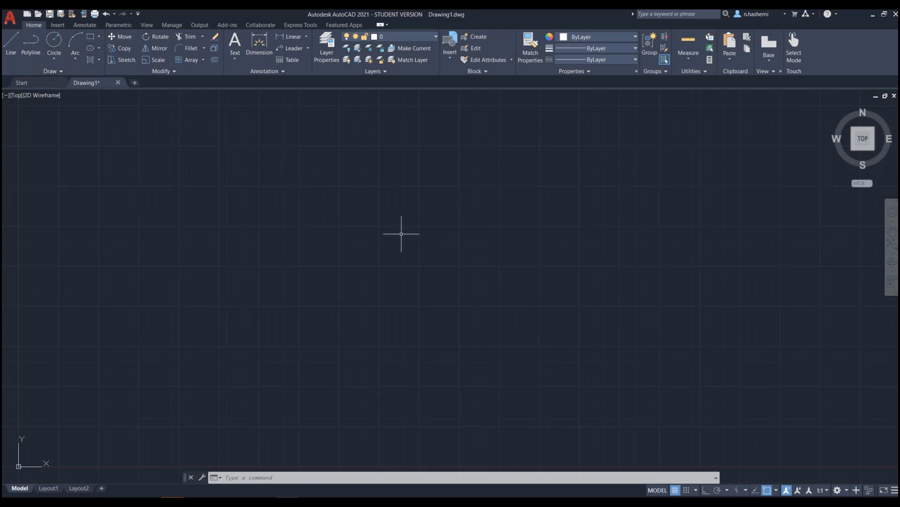
Draw a freehand rectangle about 7 inches wide and 4 inches high near the middle of the empty drawing
{"action": "type", "text": "REC"}
{"action": "key", "text": "Return"}
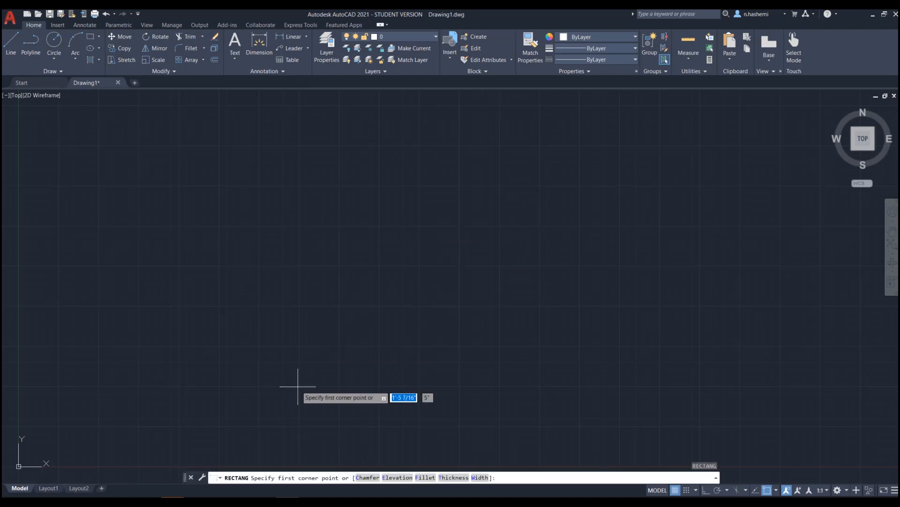
{"action": "left_click", "coordinate": [319, 202]}
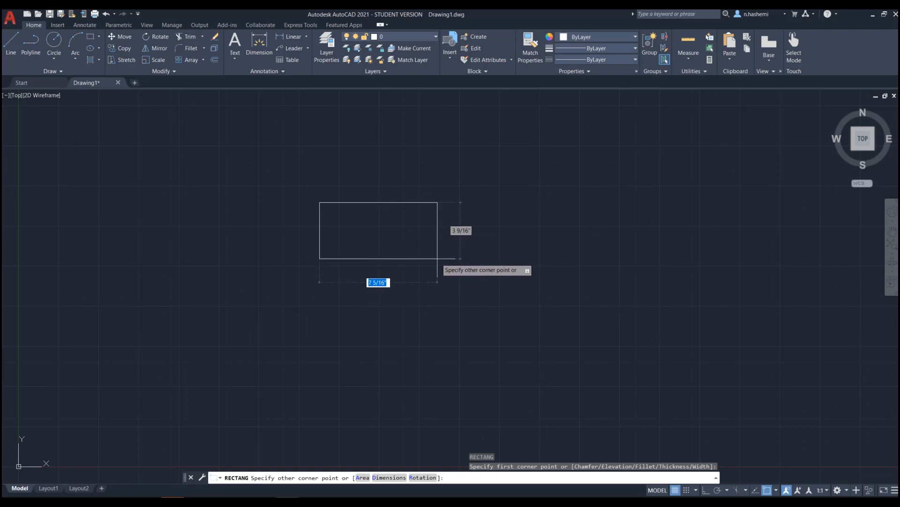
{"action": "left_click", "coordinate": [436, 269]}
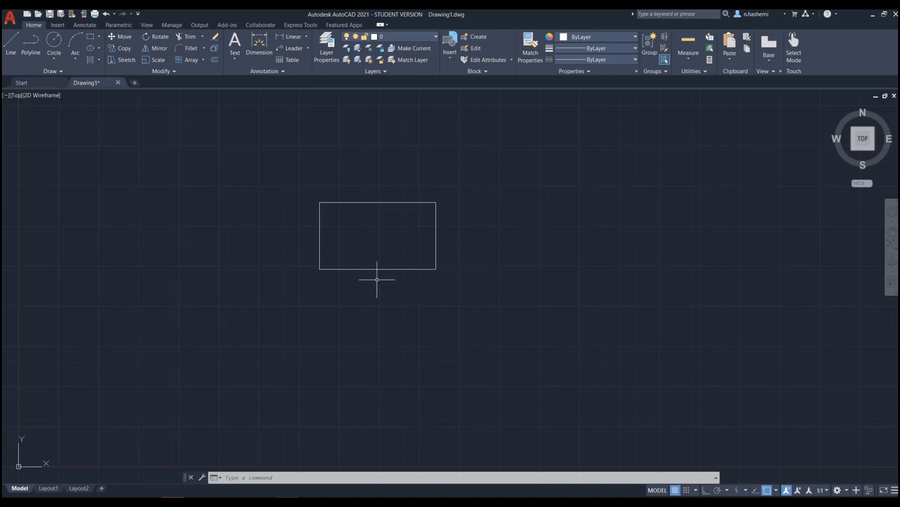
Draw a second rectangle from the first one's upper-right corner using the Dimensions option, with length 2' and width 1'3, extending down and right
{"action": "scroll", "coordinate": [323, 280], "scroll_direction": "down", "scroll_amount": 2}
{"action": "scroll", "coordinate": [412, 256], "scroll_direction": "up", "scroll_amount": 2}
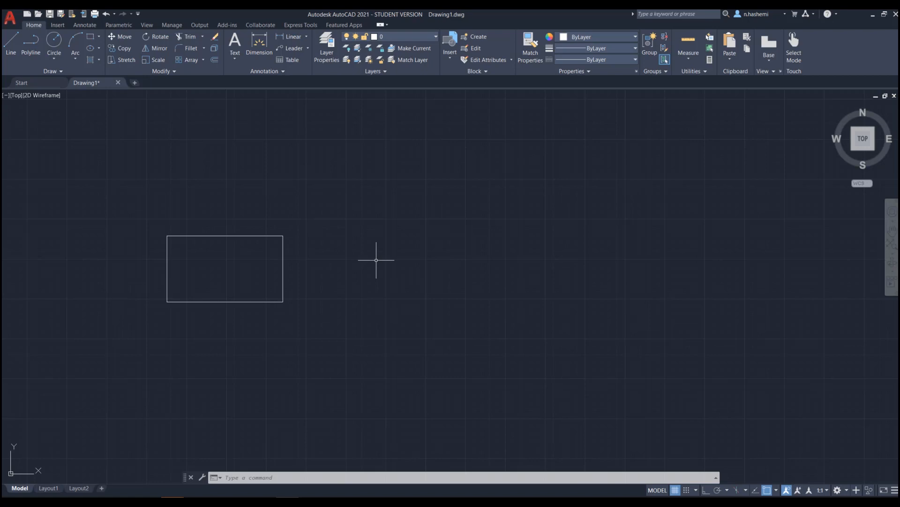
{"action": "type", "text": "rec"}
{"action": "key", "text": "Return"}
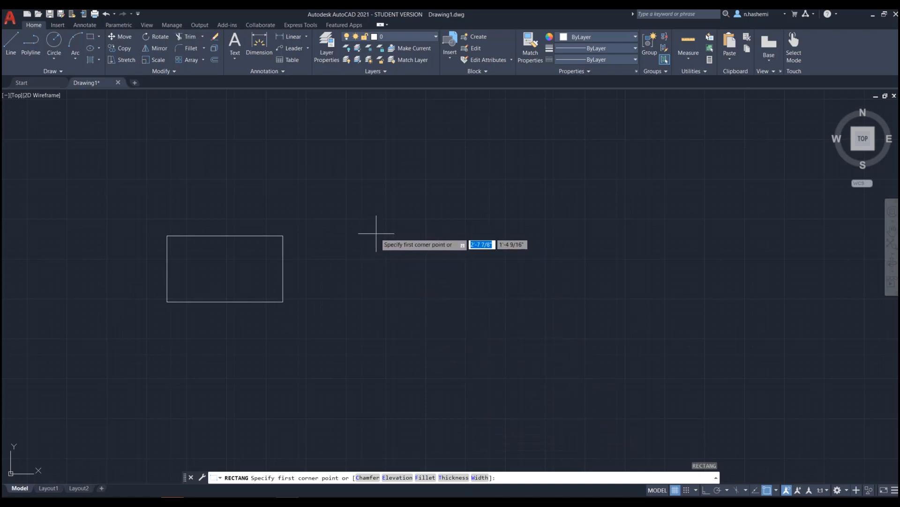
{"action": "left_click", "coordinate": [283, 235]}
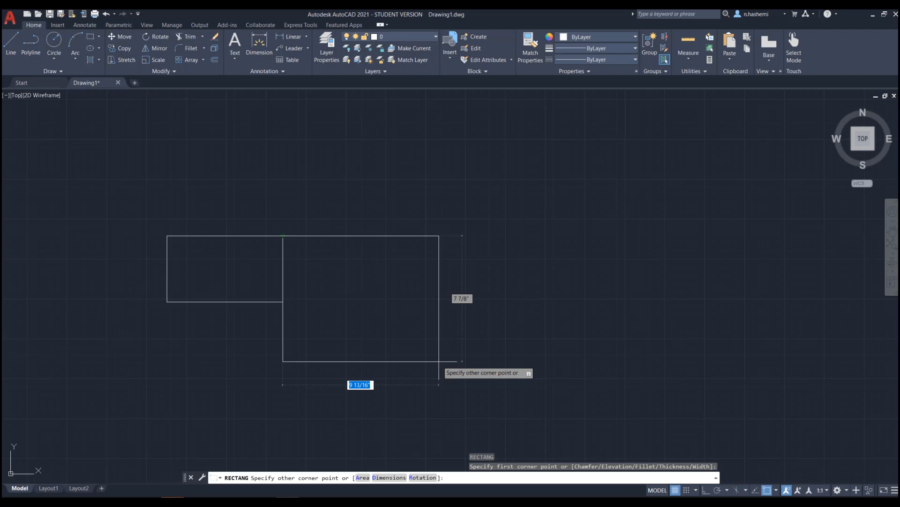
{"action": "type", "text": "d"}
{"action": "key", "text": "Return"}
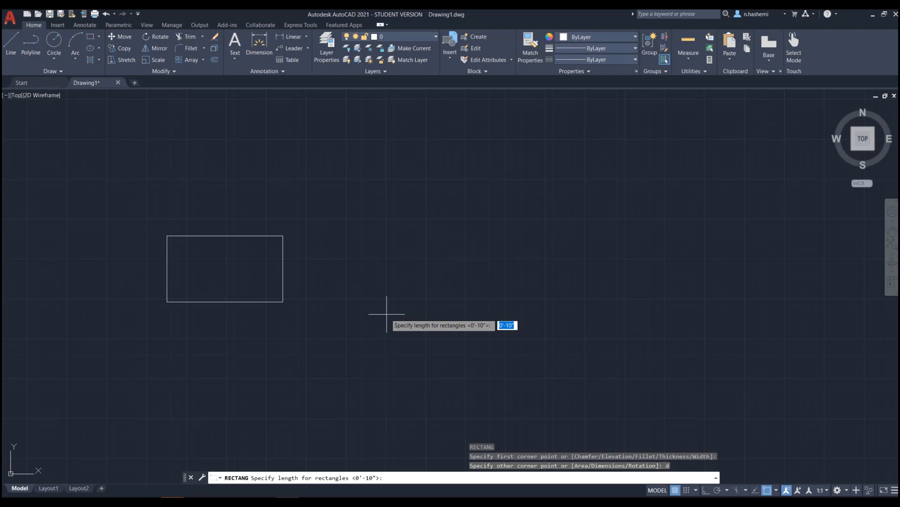
{"action": "type", "text": "2"}
{"action": "key", "text": "Return"}
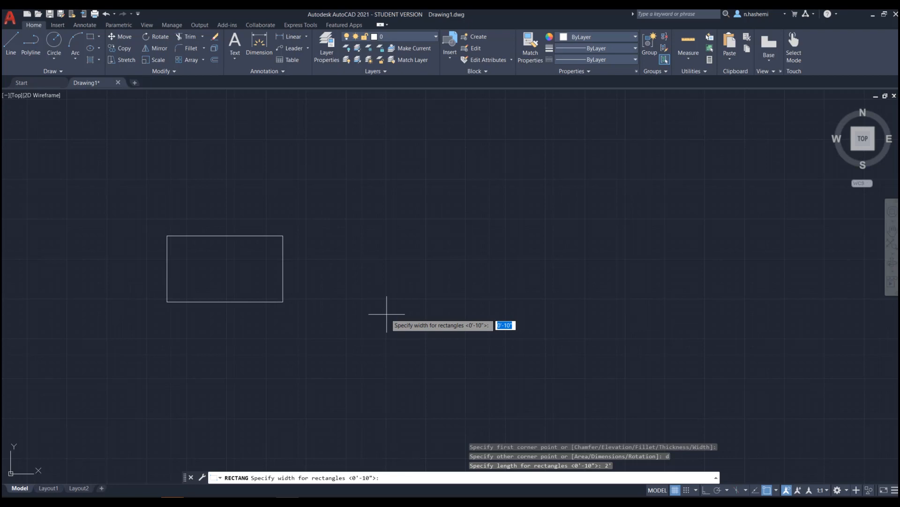
{"action": "type", "text": "1'3"}
{"action": "key", "text": "Return"}
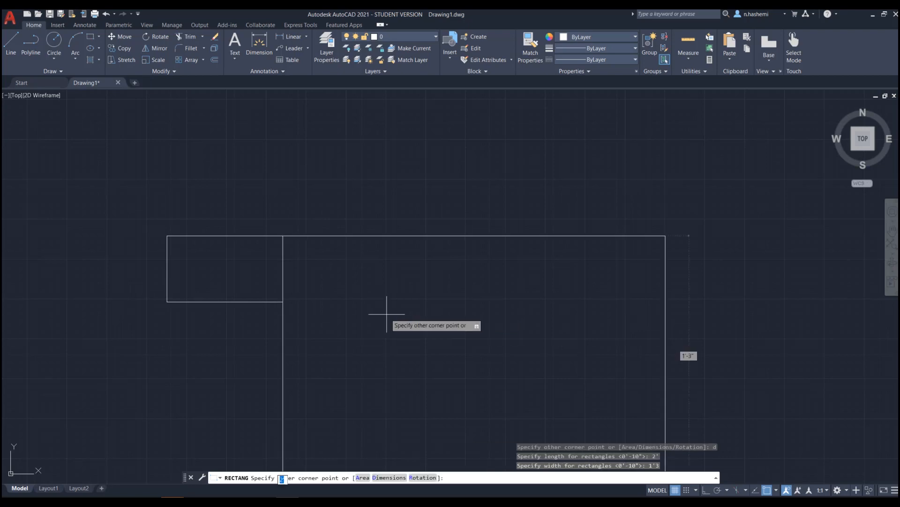
{"action": "scroll", "coordinate": [444, 282], "scroll_direction": "down", "scroll_amount": 4}
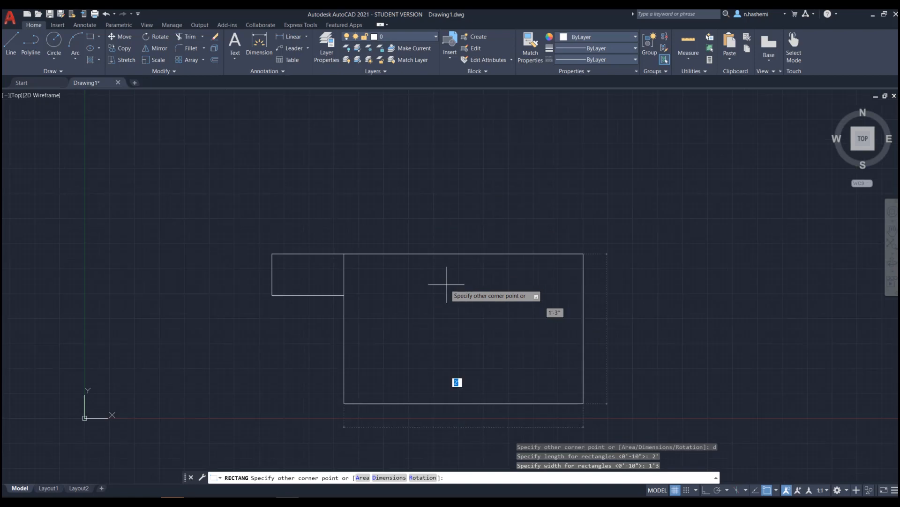
{"action": "scroll", "coordinate": [426, 262], "scroll_direction": "up", "scroll_amount": 2}
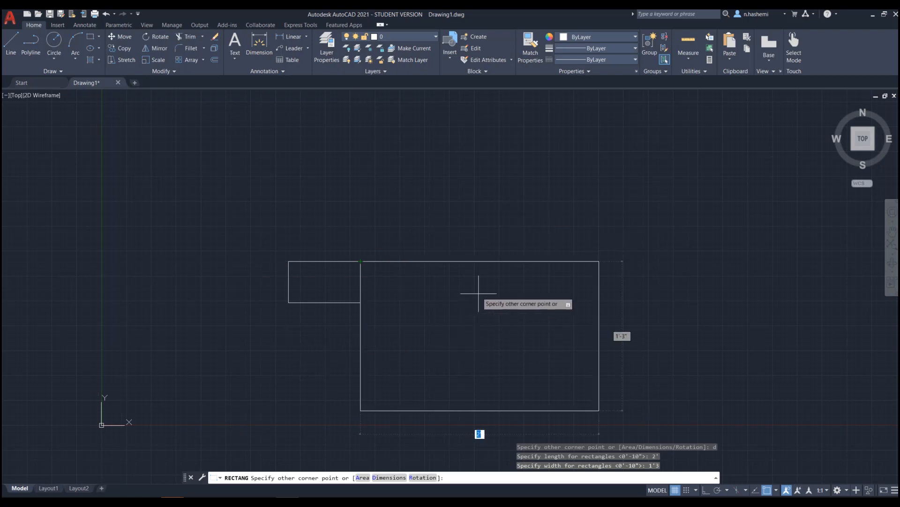
{"action": "left_click", "coordinate": [428, 334]}
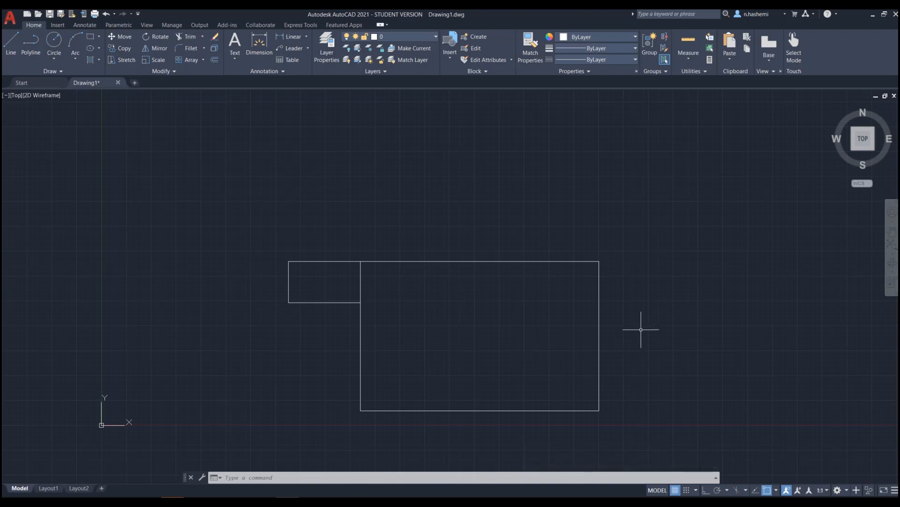
Select the large rectangle by its different edges to examine whether it behaves as one object, clearing the selection each time
{"action": "left_click", "coordinate": [642, 310]}
{"action": "left_click", "coordinate": [637, 333]}
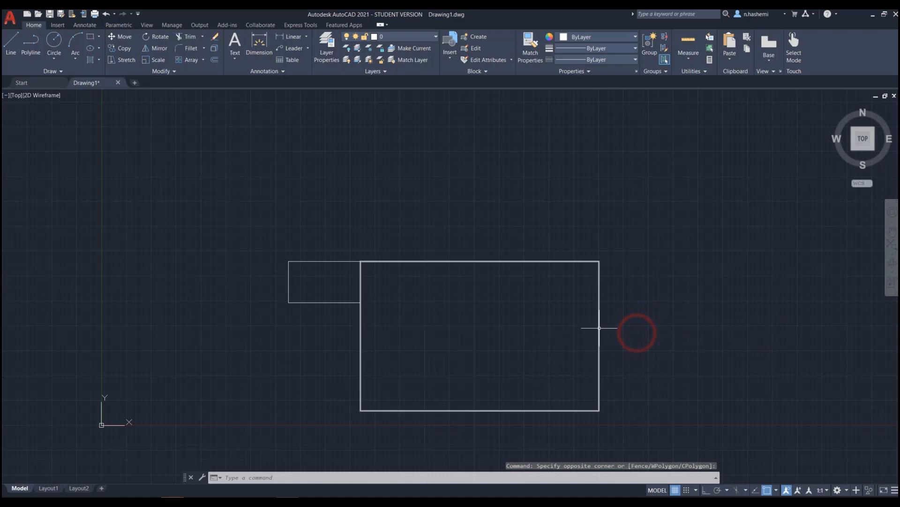
{"action": "left_click", "coordinate": [598, 326]}
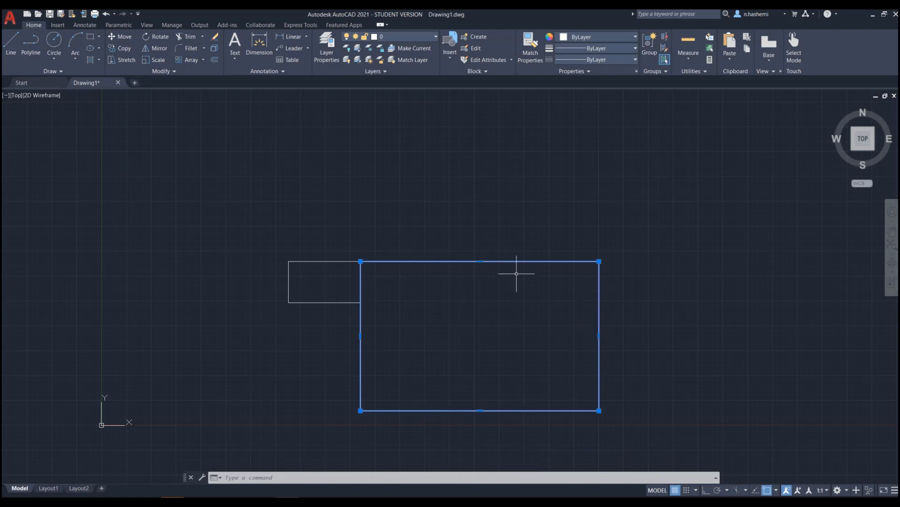
{"action": "scroll", "coordinate": [527, 397], "scroll_direction": "up", "scroll_amount": 2}
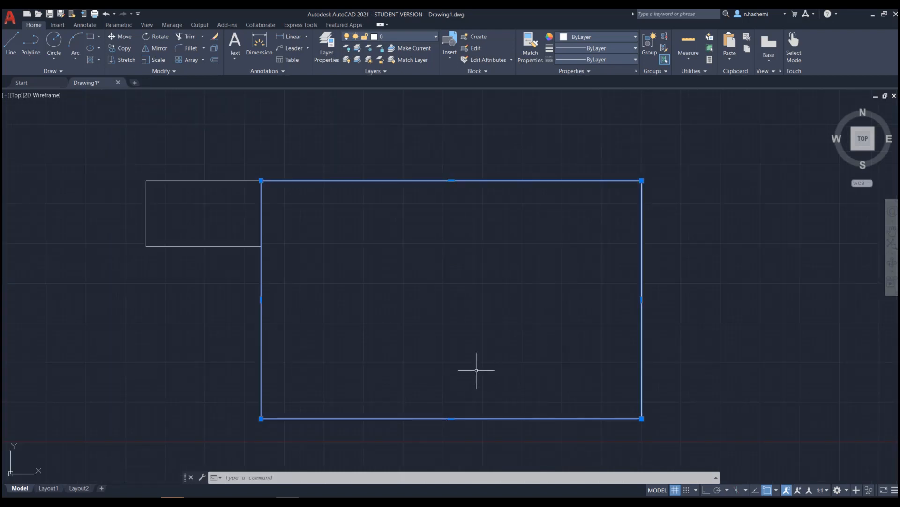
{"action": "left_click", "coordinate": [471, 411]}
{"action": "key", "text": "Escape"}
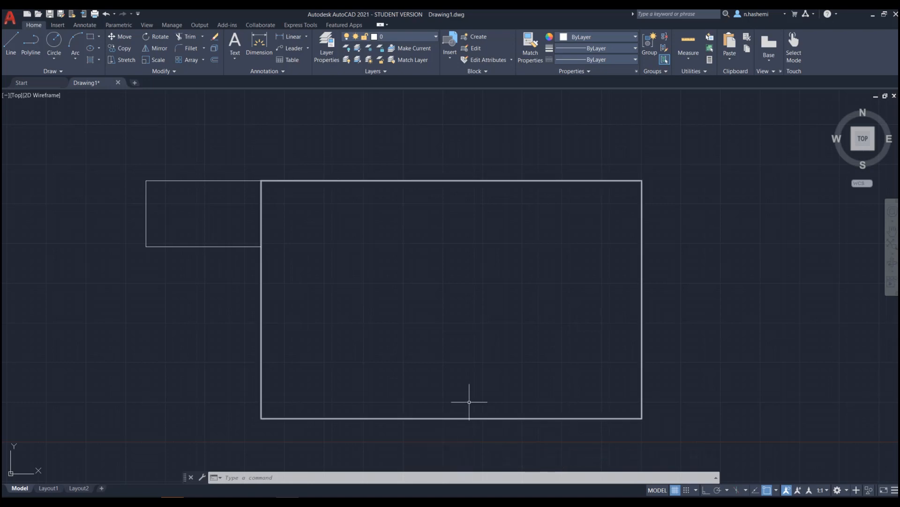
{"action": "key", "text": "Escape"}
{"action": "key", "text": "Escape"}
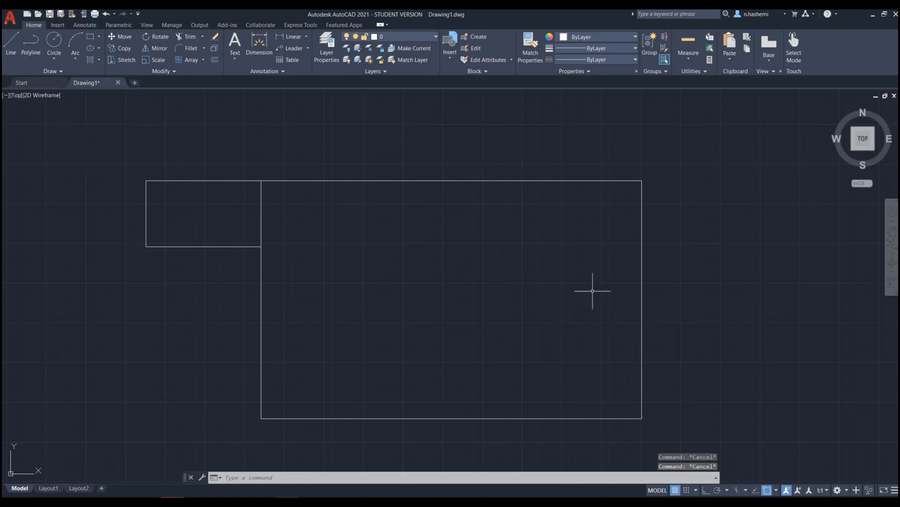
{"action": "left_click", "coordinate": [656, 283]}
{"action": "left_click", "coordinate": [629, 296]}
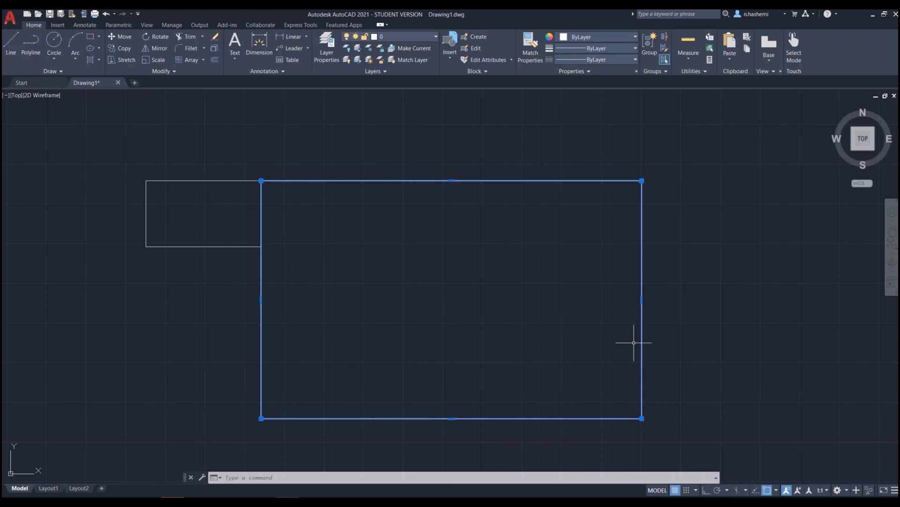
{"action": "key", "text": "Escape"}
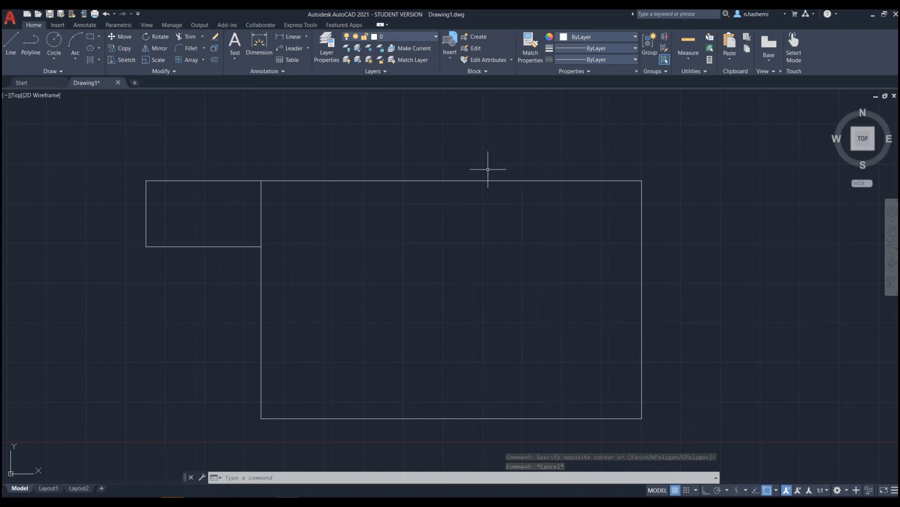
{"action": "scroll", "coordinate": [428, 174], "scroll_direction": "down", "scroll_amount": 2}
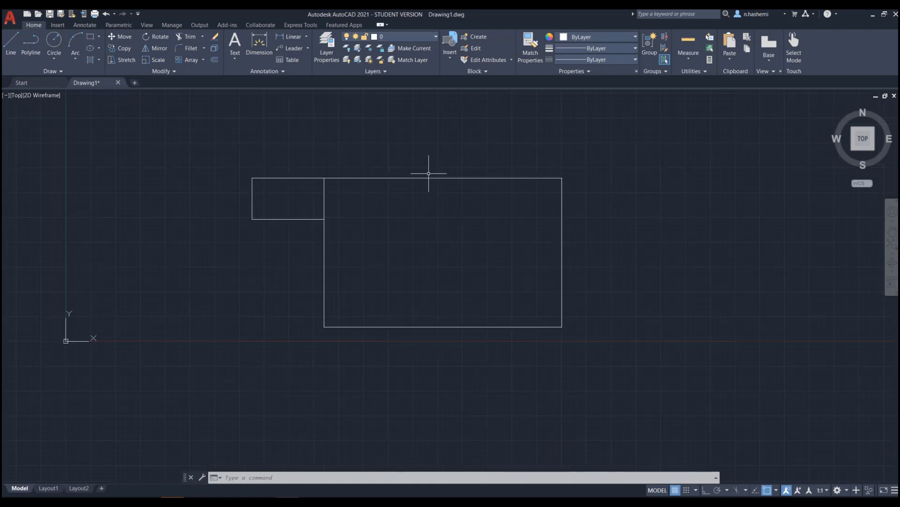
{"action": "scroll", "coordinate": [445, 175], "scroll_direction": "up", "scroll_amount": 2}
{"action": "left_click", "coordinate": [451, 175]}
{"action": "left_click", "coordinate": [439, 191]}
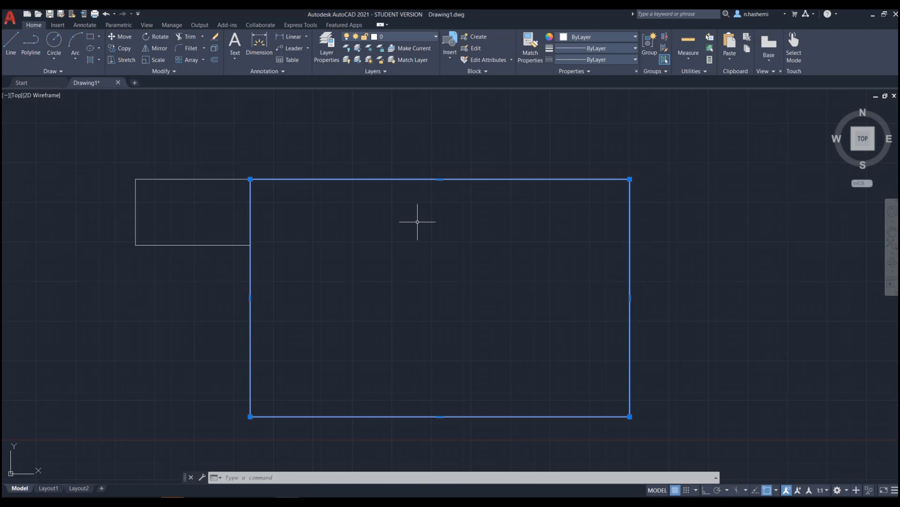
{"action": "key", "text": "Escape"}
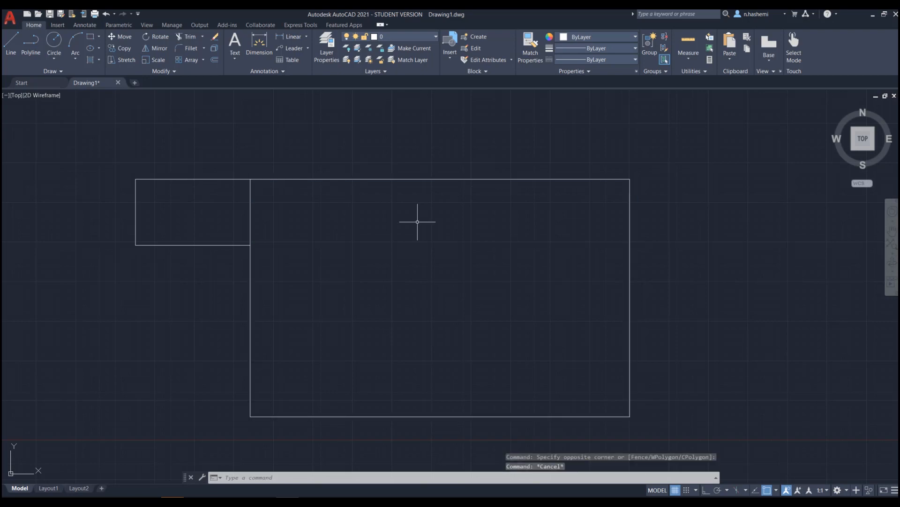
Explode both the large and the small rectangle into separate lines
{"action": "type", "text": "x"}
{"action": "key", "text": "Return"}
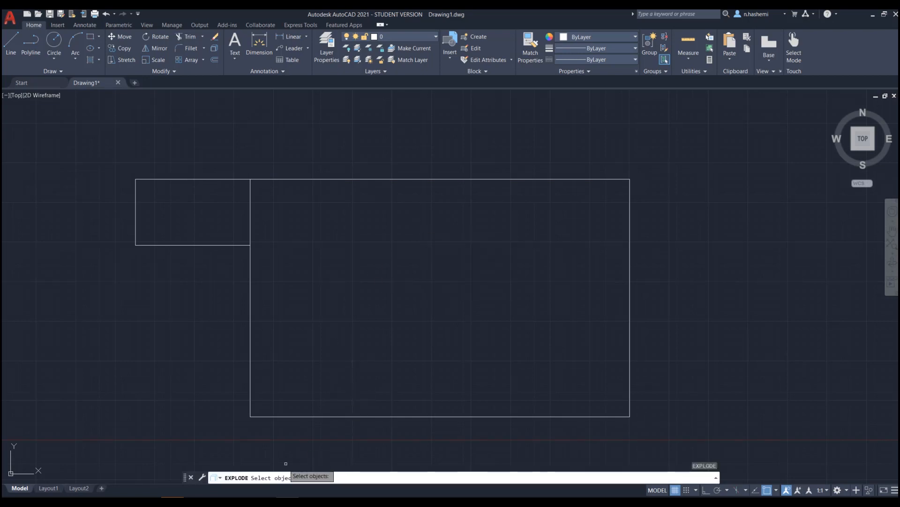
{"action": "left_click", "coordinate": [396, 417]}
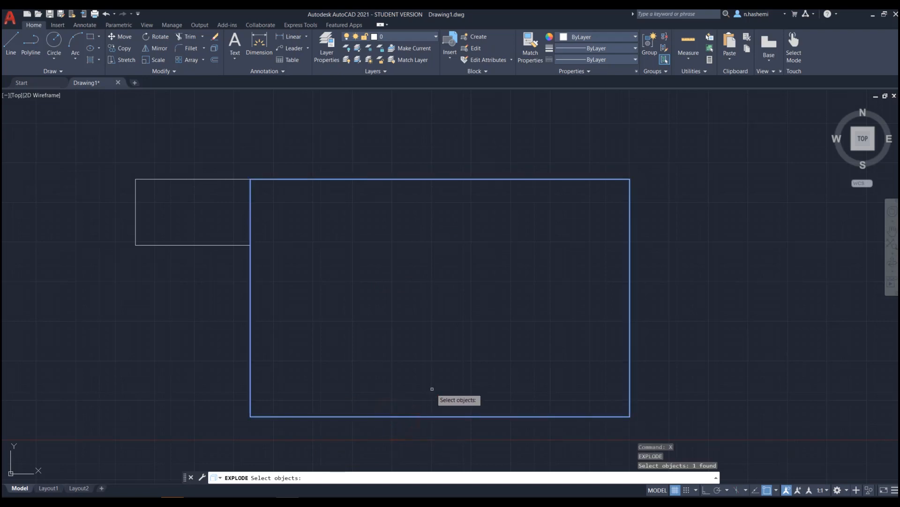
{"action": "left_click", "coordinate": [205, 245]}
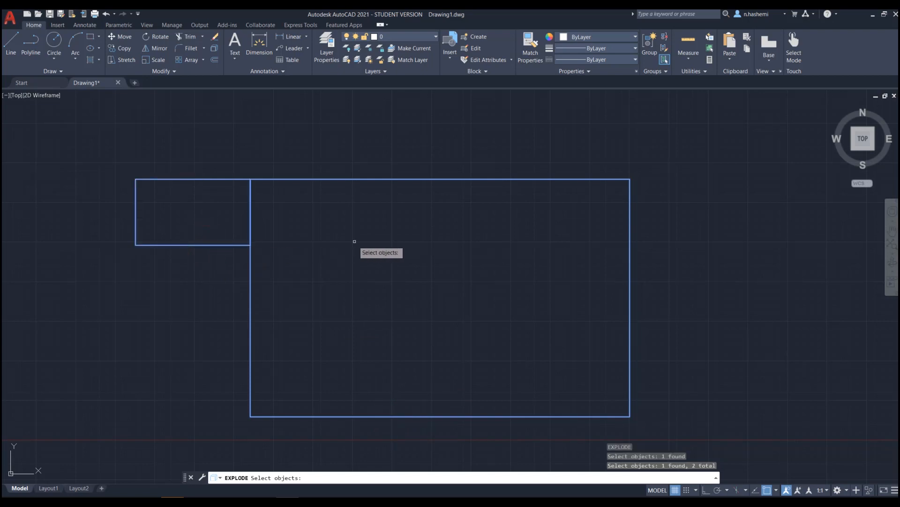
{"action": "key", "text": "Return"}
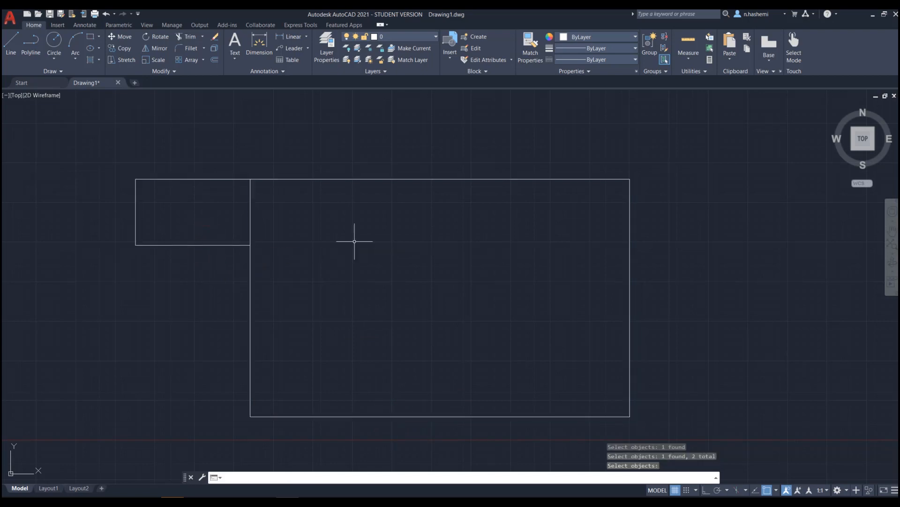
Select the four sides of the exploded large rectangle one by one to examine them as separate lines, and clear the selection
{"action": "left_click", "coordinate": [540, 179]}
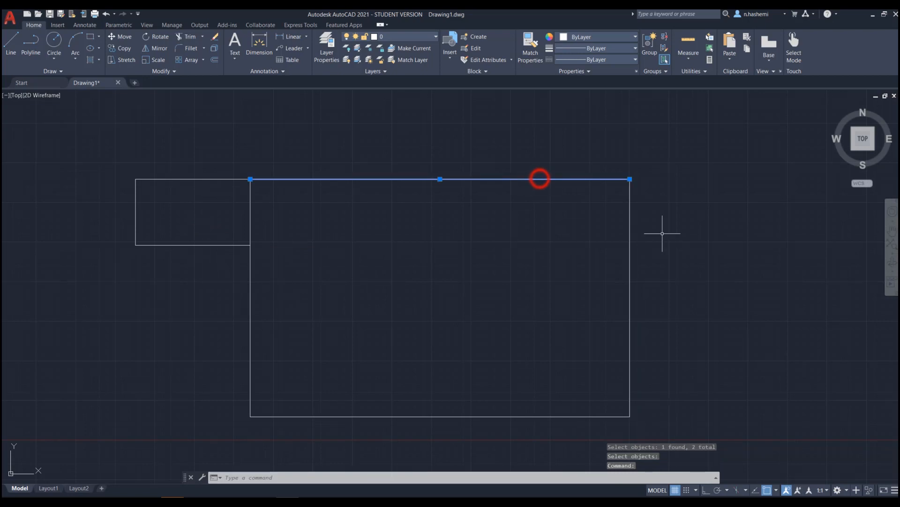
{"action": "left_click", "coordinate": [662, 233]}
{"action": "left_click", "coordinate": [597, 255]}
{"action": "left_click", "coordinate": [537, 346]}
{"action": "left_click", "coordinate": [472, 423]}
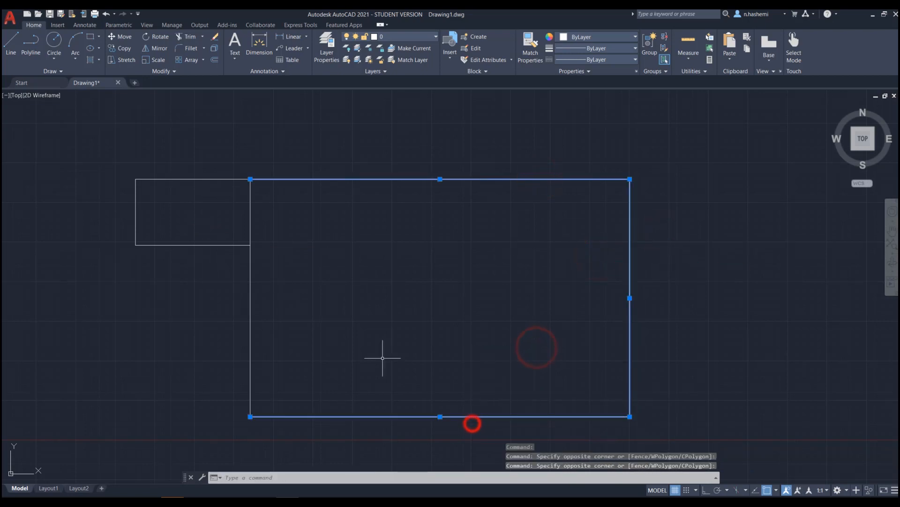
{"action": "left_click", "coordinate": [311, 321]}
{"action": "left_click", "coordinate": [233, 331]}
{"action": "key", "text": "Escape"}
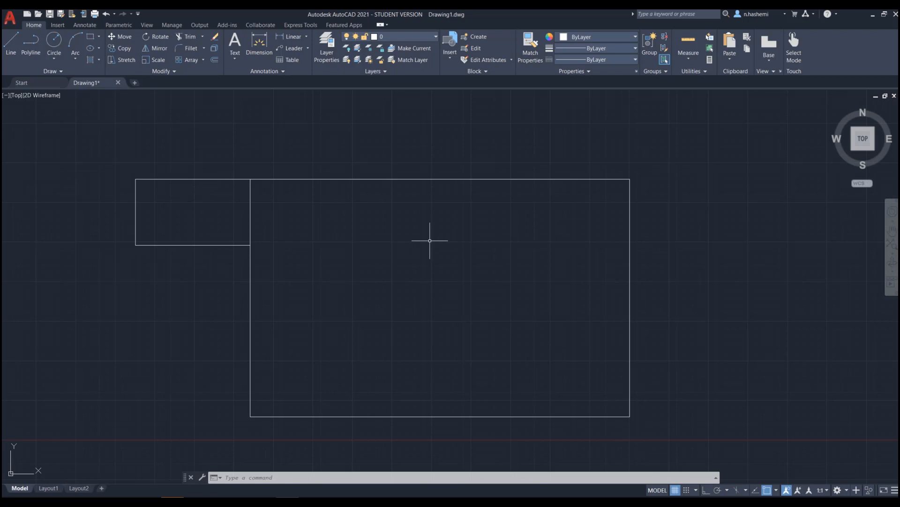
Draw a third, upright rectangle freehand to the lower right of the large one, leaving a small gap between them
{"action": "scroll", "coordinate": [328, 176], "scroll_direction": "down", "scroll_amount": 3}
{"action": "scroll", "coordinate": [453, 237], "scroll_direction": "up", "scroll_amount": 2}
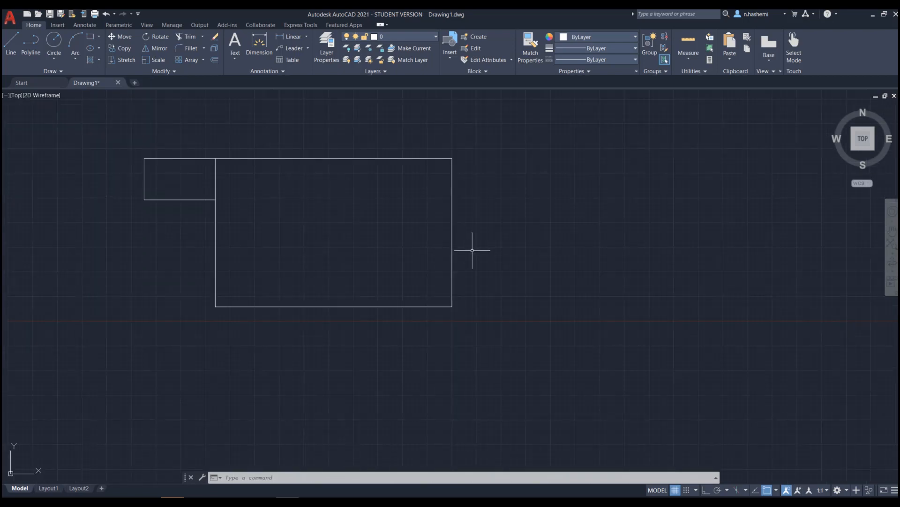
{"action": "type", "text": "rec"}
{"action": "key", "text": "Return"}
{"action": "left_click", "coordinate": [476, 244]}
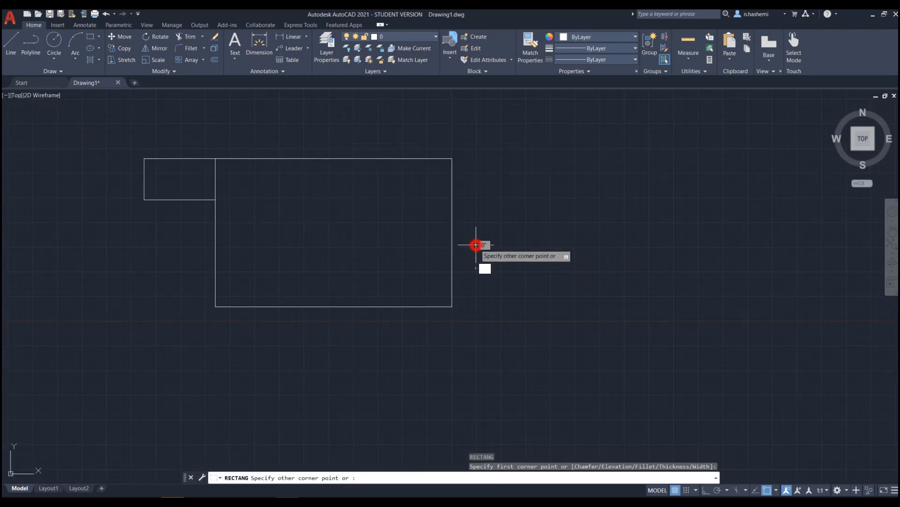
{"action": "left_click", "coordinate": [561, 386]}
{"action": "scroll", "coordinate": [424, 188], "scroll_direction": "down", "scroll_amount": 4}
{"action": "scroll", "coordinate": [518, 231], "scroll_direction": "up", "scroll_amount": 2}
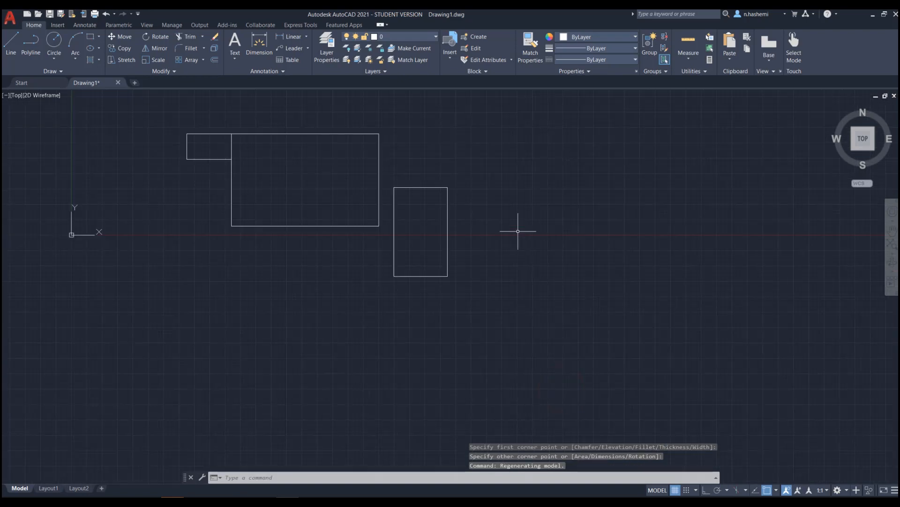
Draw three more rectangles freehand beside the third one: a small upright, a tall upright and a wide horizontal one
{"action": "key", "text": "Return"}
{"action": "left_click", "coordinate": [463, 219]}
{"action": "left_click", "coordinate": [505, 156]}
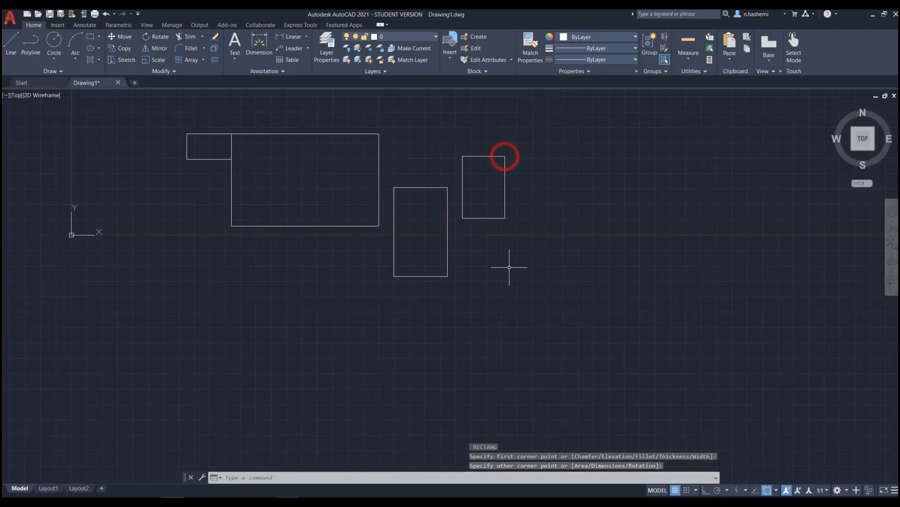
{"action": "key", "text": "Return"}
{"action": "left_click", "coordinate": [546, 235]}
{"action": "left_click", "coordinate": [492, 368]}
{"action": "key", "text": "Return"}
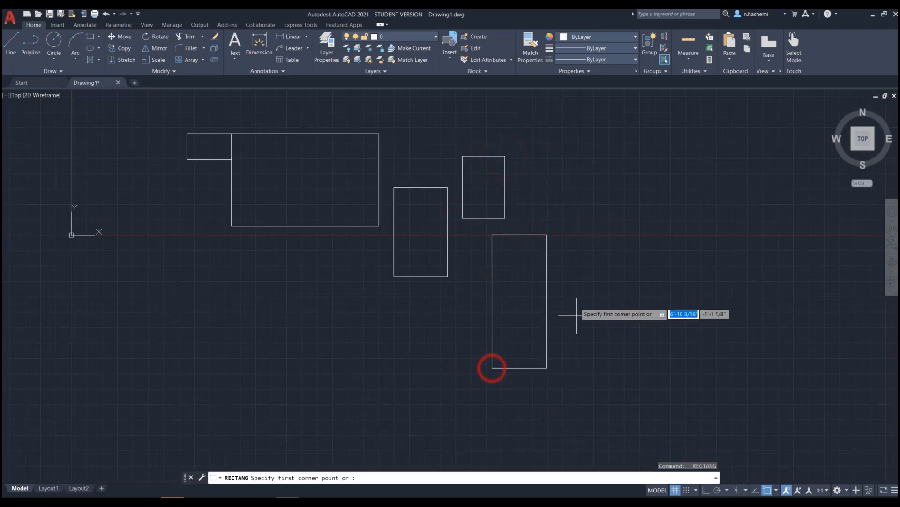
{"action": "left_click", "coordinate": [563, 276]}
{"action": "left_click", "coordinate": [694, 326]}
{"action": "scroll", "coordinate": [537, 315], "scroll_direction": "down", "scroll_amount": 2}
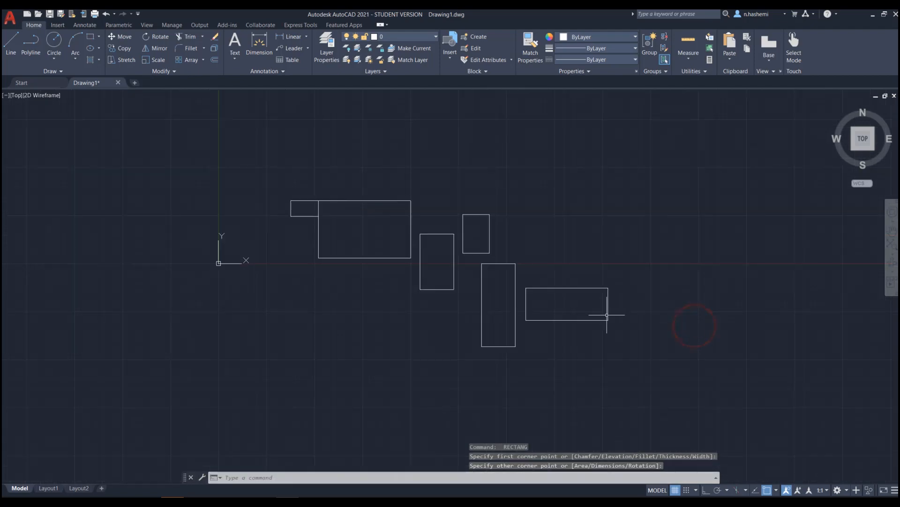
{"action": "scroll", "coordinate": [607, 315], "scroll_direction": "up", "scroll_amount": 2}
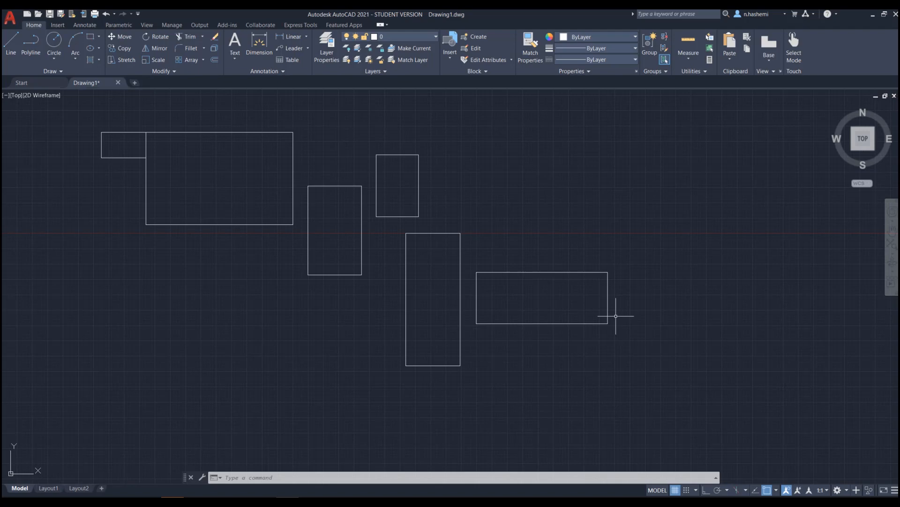
Undo the four freehand rectangles drawn beside the two exploded rectangles
{"action": "type", "text": "U"}
{"action": "key", "text": "Return"}
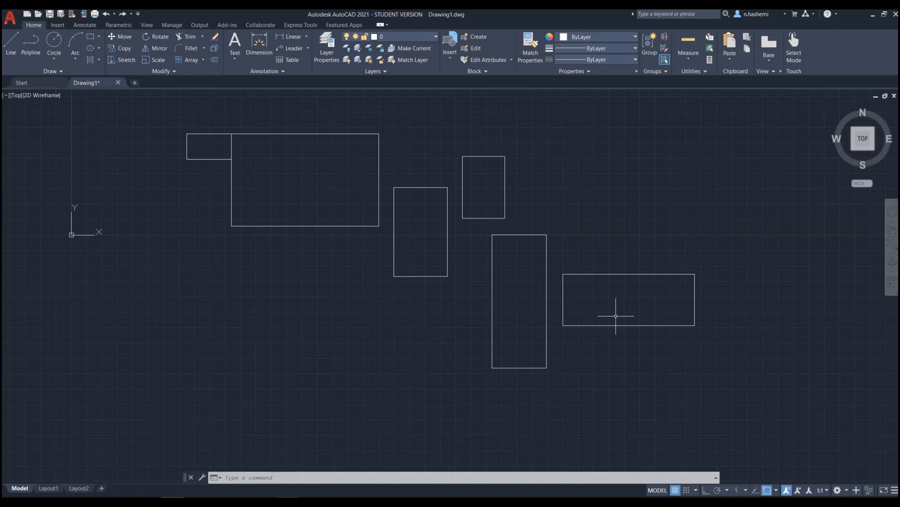
{"action": "type", "text": "u"}
{"action": "key", "text": "Return"}
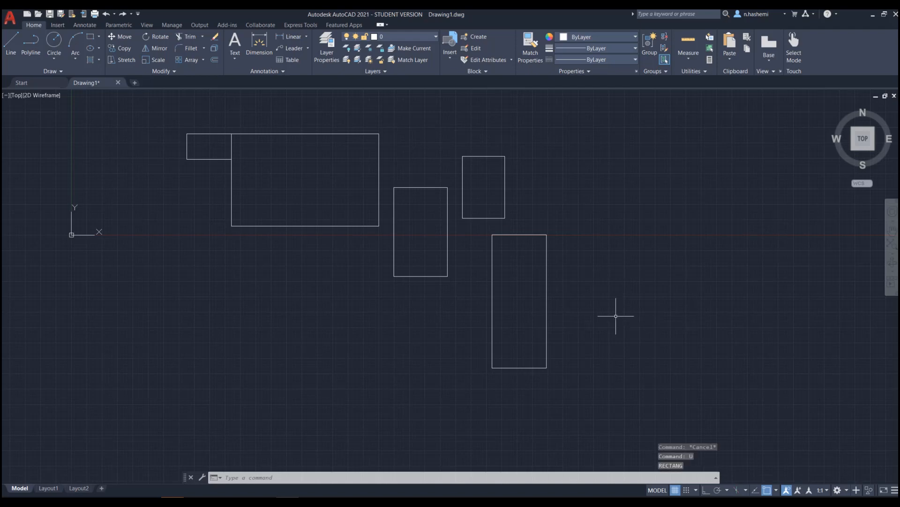
{"action": "type", "text": "u"}
{"action": "key", "text": "Return"}
{"action": "type", "text": "u"}
{"action": "key", "text": "Return"}
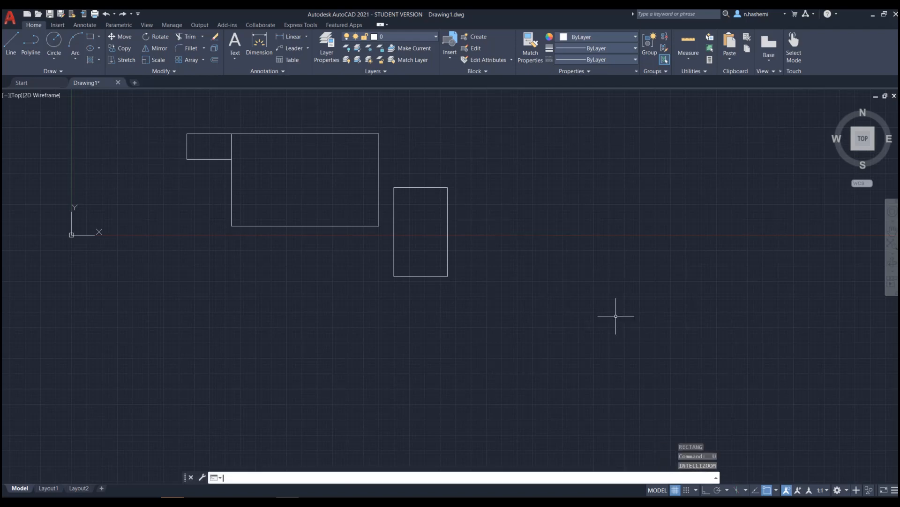
{"action": "type", "text": "u"}
{"action": "key", "text": "Return"}
{"action": "type", "text": "u"}
{"action": "key", "text": "Return"}
{"action": "type", "text": "u"}
{"action": "key", "text": "Return"}
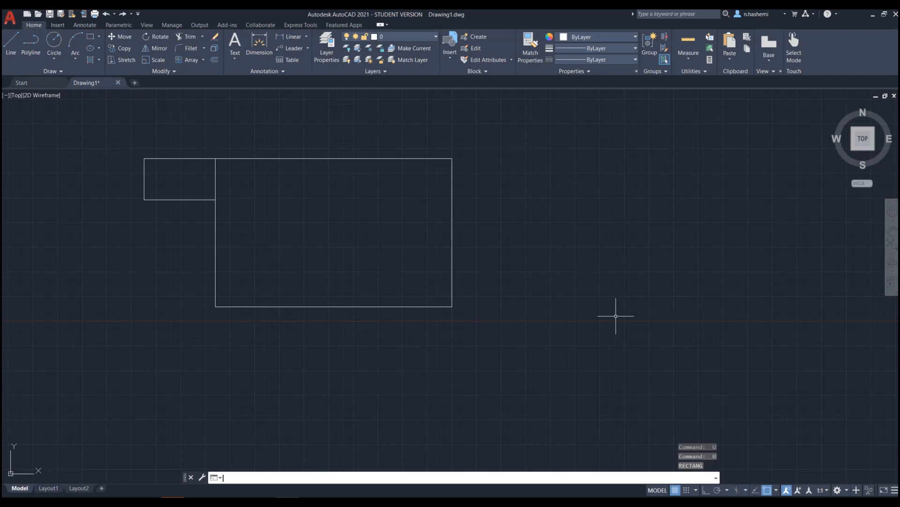
{"action": "key", "text": "Escape"}
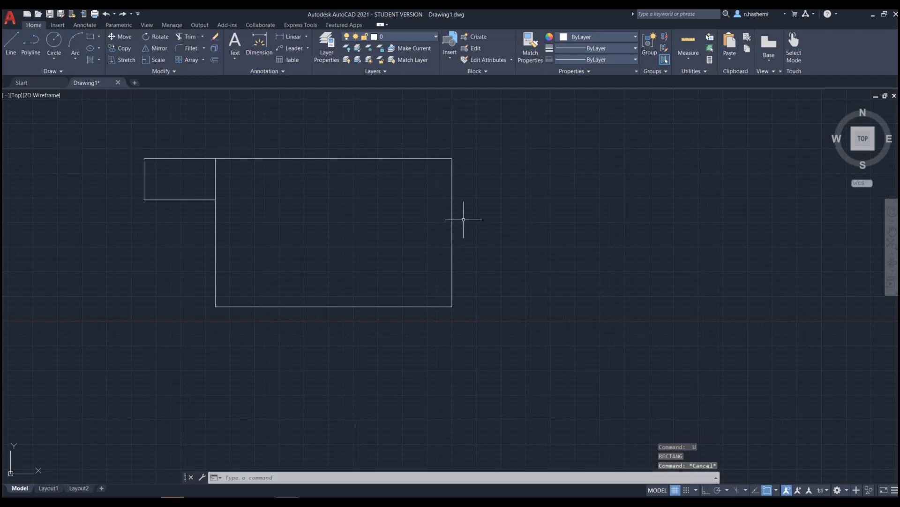
Draw a circle of about 8 1/4" radius across the large rectangle's right side, and a larger one overlapping it at lower right
{"action": "type", "text": "c"}
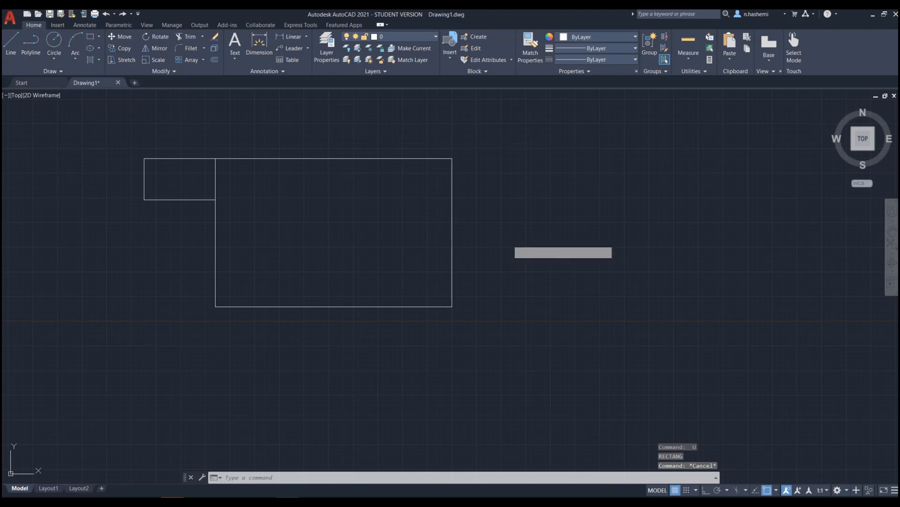
{"action": "key", "text": "Return"}
{"action": "left_click", "coordinate": [430, 250]}
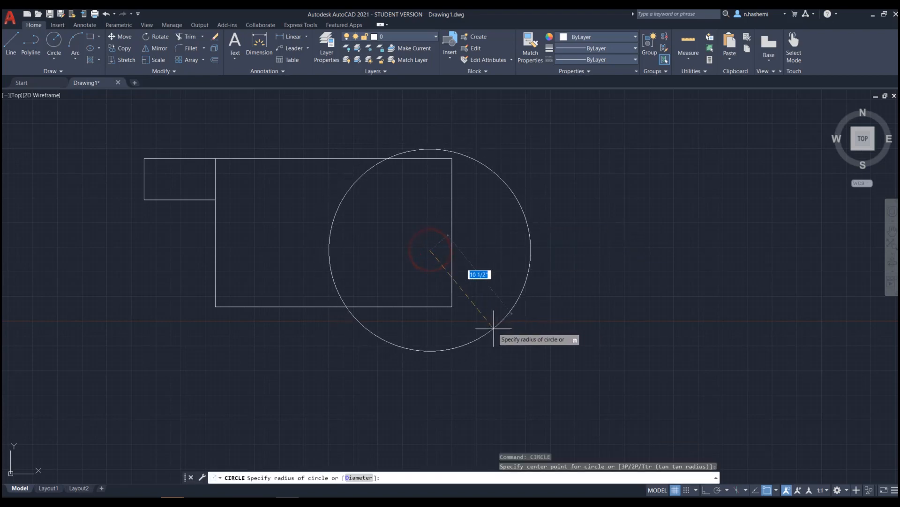
{"action": "left_click", "coordinate": [479, 315]}
{"action": "right_click", "coordinate": [582, 302]}
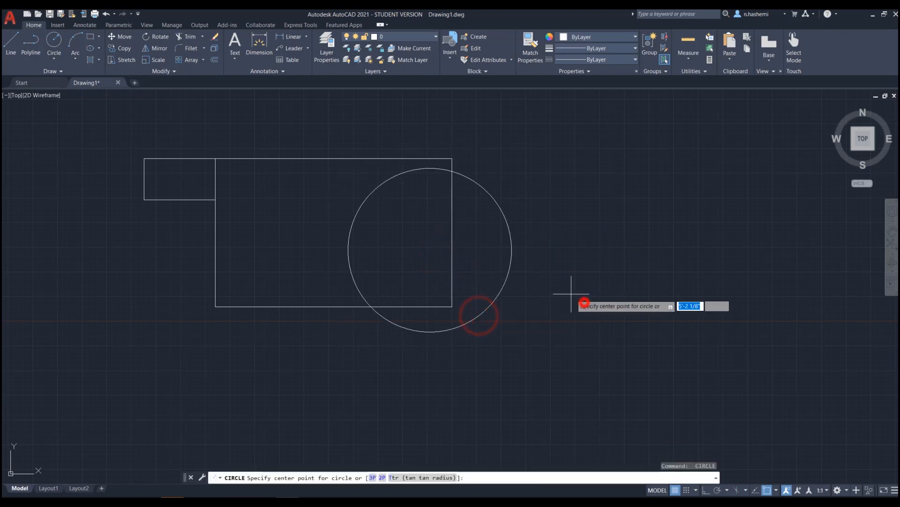
{"action": "left_click", "coordinate": [573, 321]}
{"action": "left_click", "coordinate": [621, 403]}
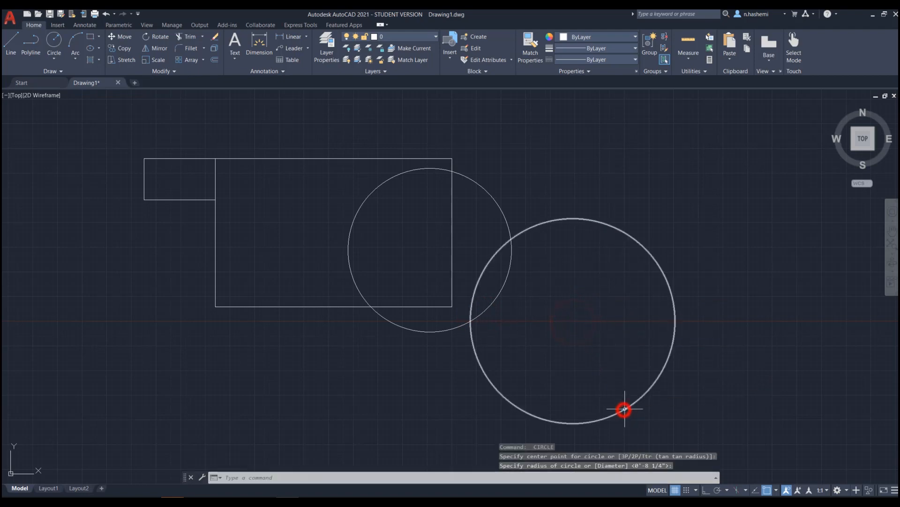
{"action": "scroll", "coordinate": [516, 241], "scroll_direction": "down", "scroll_amount": 4}
{"action": "scroll", "coordinate": [519, 322], "scroll_direction": "up", "scroll_amount": 4}
{"action": "key", "text": "Escape"}
Draw two overlapping rectangles freehand below the circles, an upright one crossing the larger circle and a wide one at its lower right
{"action": "type", "text": "rec"}
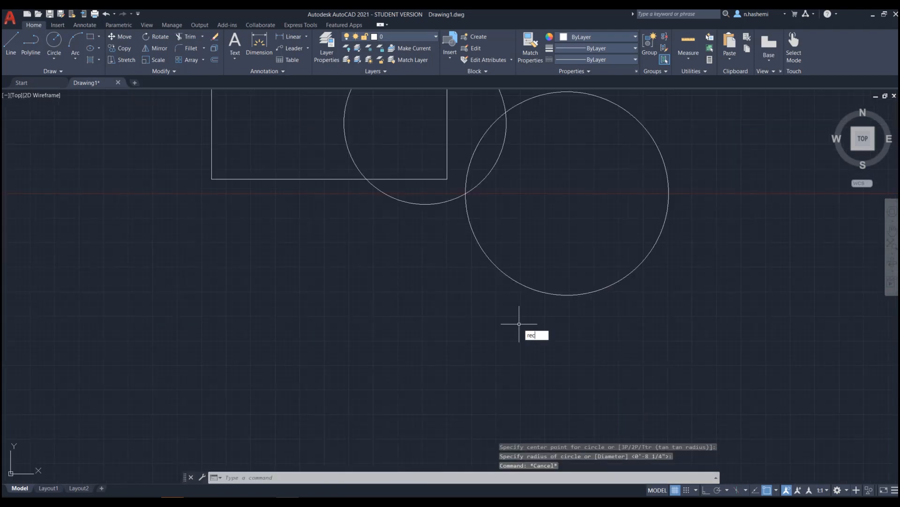
{"action": "key", "text": "Return"}
{"action": "left_click", "coordinate": [537, 259]}
{"action": "left_click", "coordinate": [434, 404]}
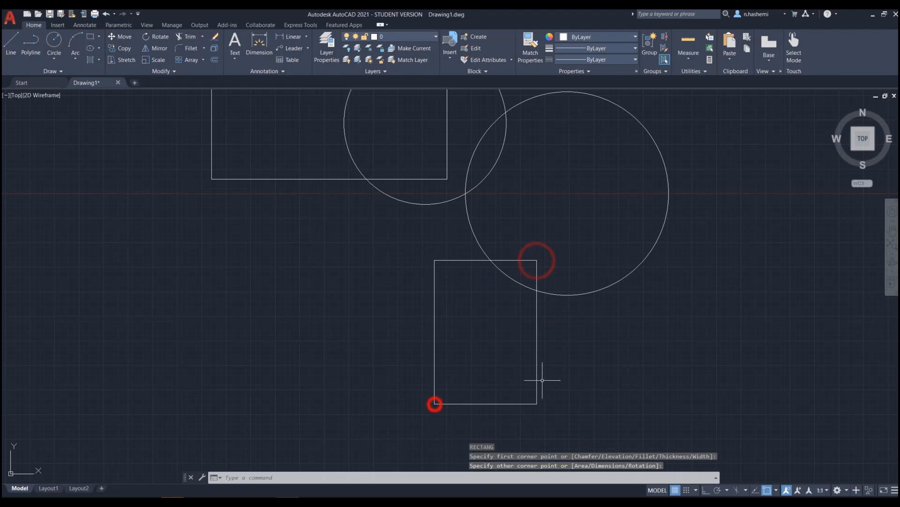
{"action": "key", "text": "Return"}
{"action": "left_click", "coordinate": [515, 351]}
{"action": "left_click", "coordinate": [770, 420]}
{"action": "key", "text": "Return"}
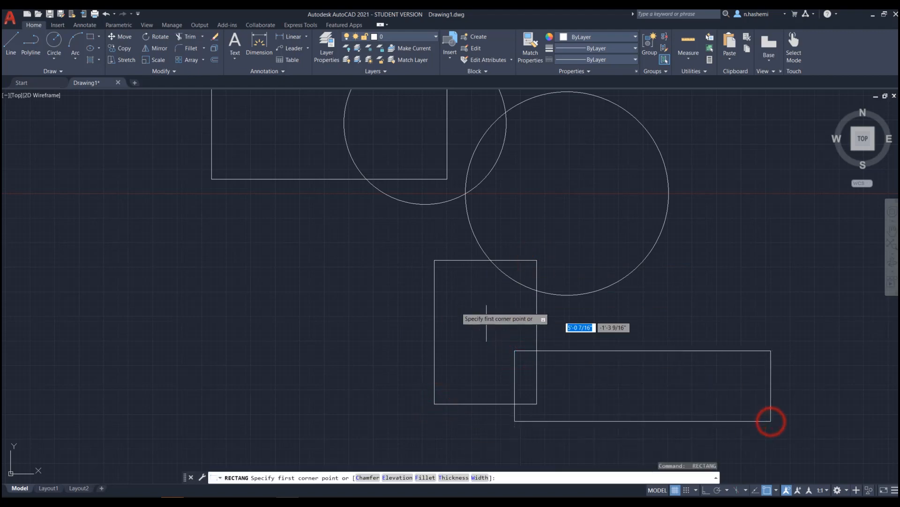
{"action": "scroll", "coordinate": [536, 309], "scroll_direction": "down", "scroll_amount": 5}
{"action": "key", "text": "Escape"}
{"action": "scroll", "coordinate": [537, 309], "scroll_direction": "up", "scroll_amount": 2}
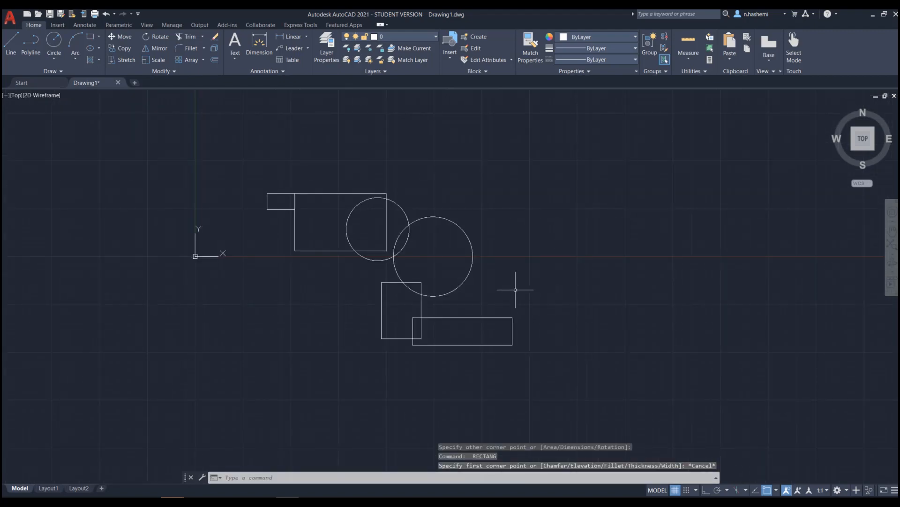
Undo the two new rectangles and the larger circle
{"action": "type", "text": "u"}
{"action": "key", "text": "Return"}
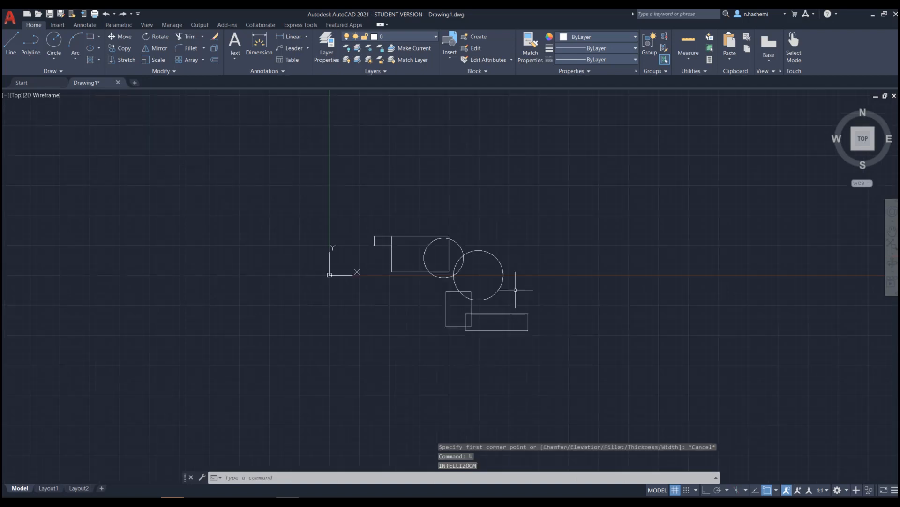
{"action": "key", "text": "Return"}
{"action": "key", "text": "Return"}
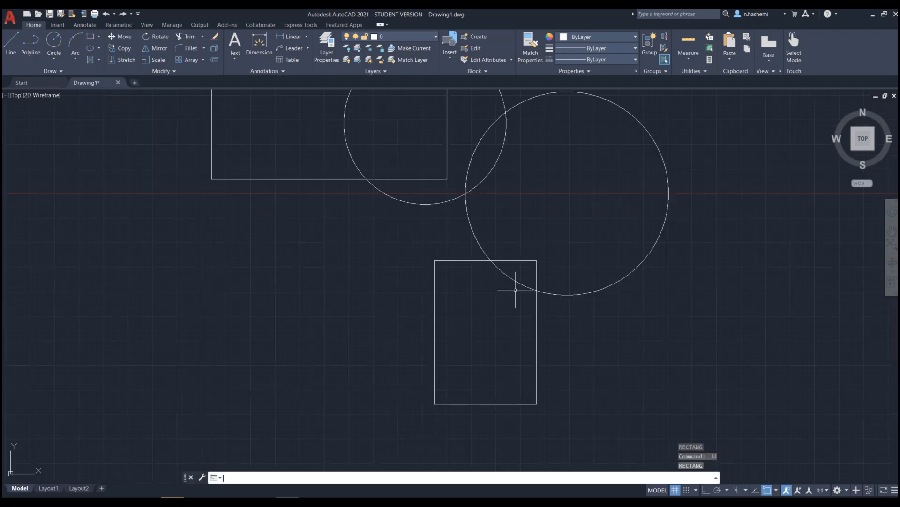
{"action": "key", "text": "Return"}
{"action": "key", "text": "Return"}
{"action": "key", "text": "Return"}
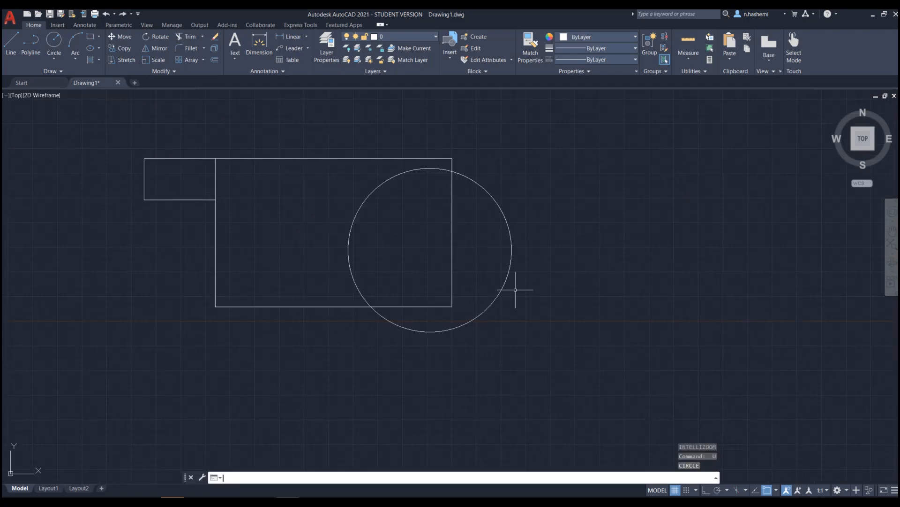
{"action": "key", "text": "Escape"}
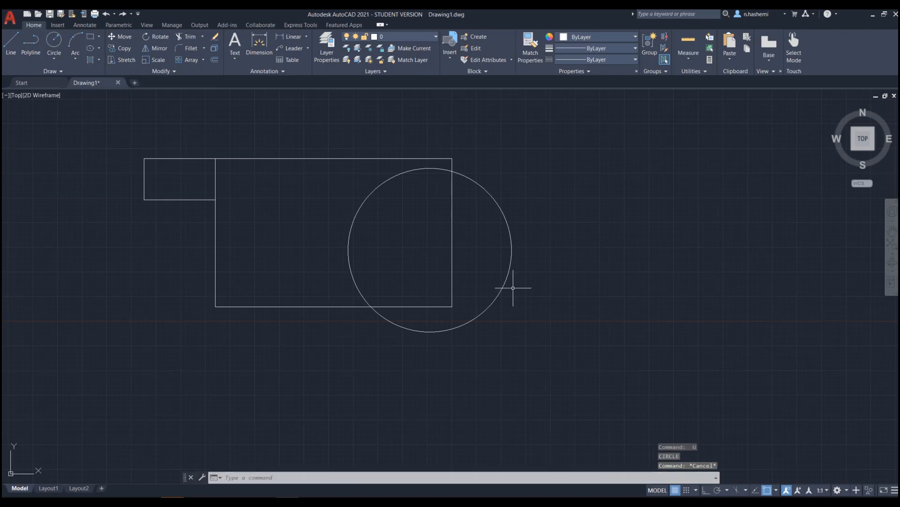
Select and delete the remaining circle over the large rectangle's right side
{"action": "left_click", "coordinate": [513, 274]}
{"action": "left_click", "coordinate": [484, 281]}
{"action": "key", "text": "Delete"}
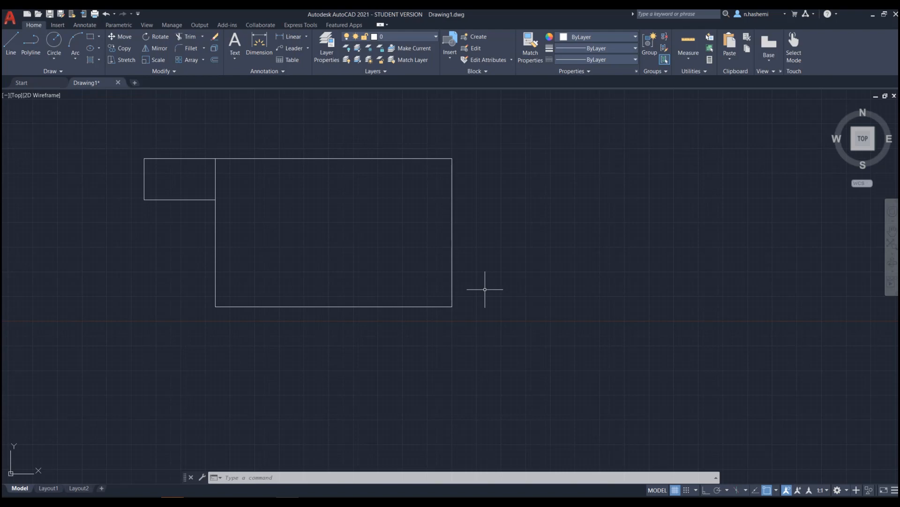
Turn on polar tracking and draw a vertical line right of the large rectangle, about as tall as that rectangle
{"action": "type", "text": "l"}
{"action": "key", "text": "Return"}
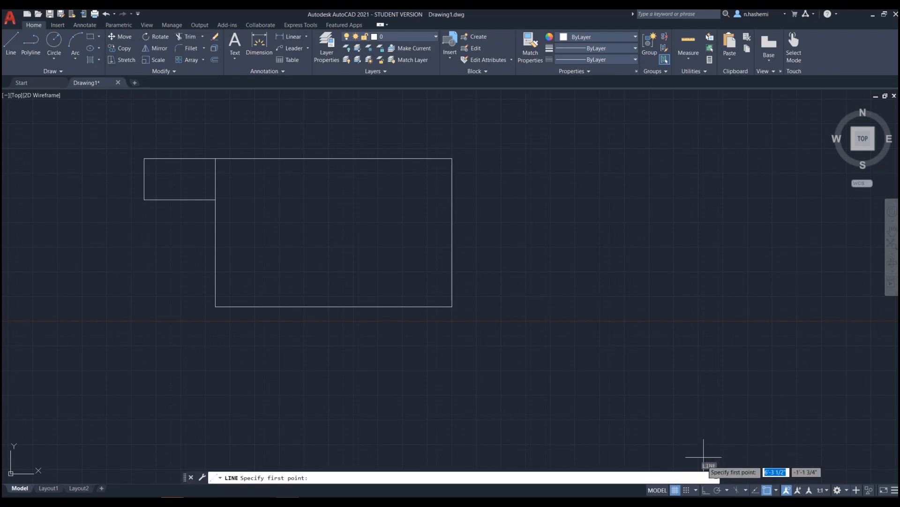
{"action": "left_click", "coordinate": [717, 490]}
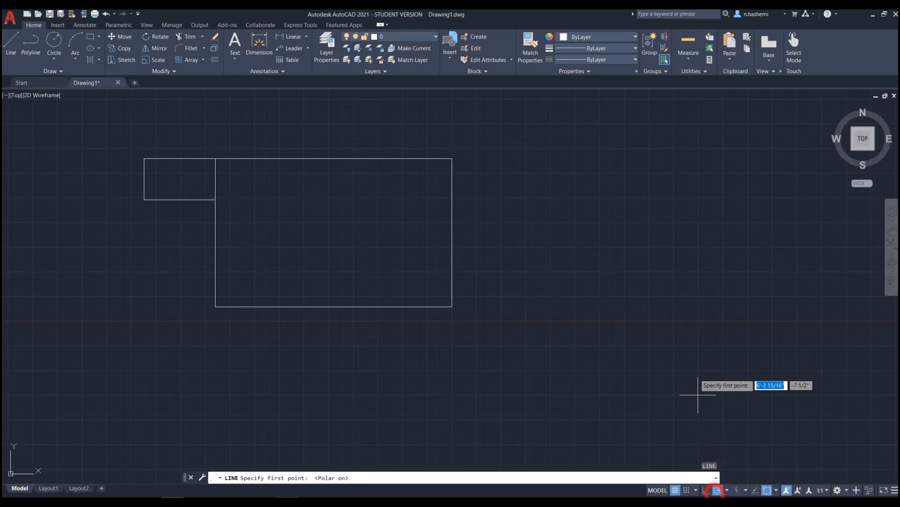
{"action": "left_click", "coordinate": [509, 159]}
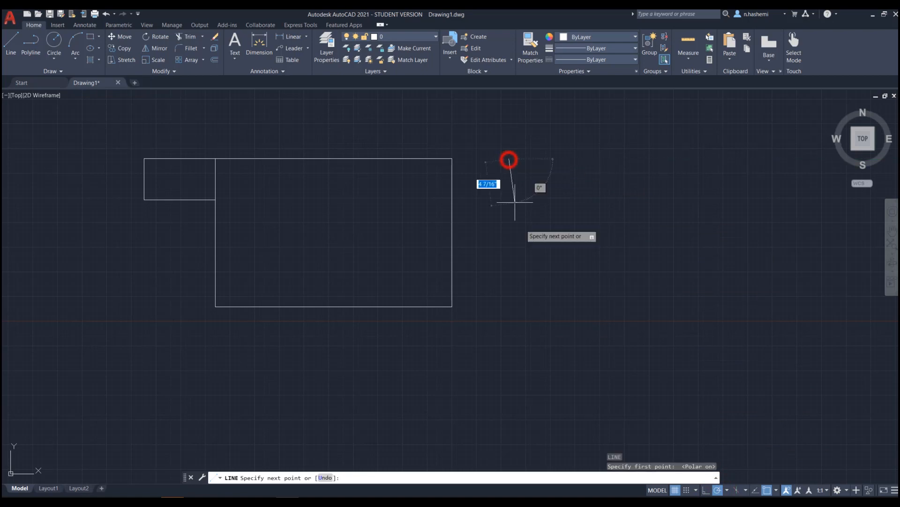
{"action": "left_click", "coordinate": [508, 308]}
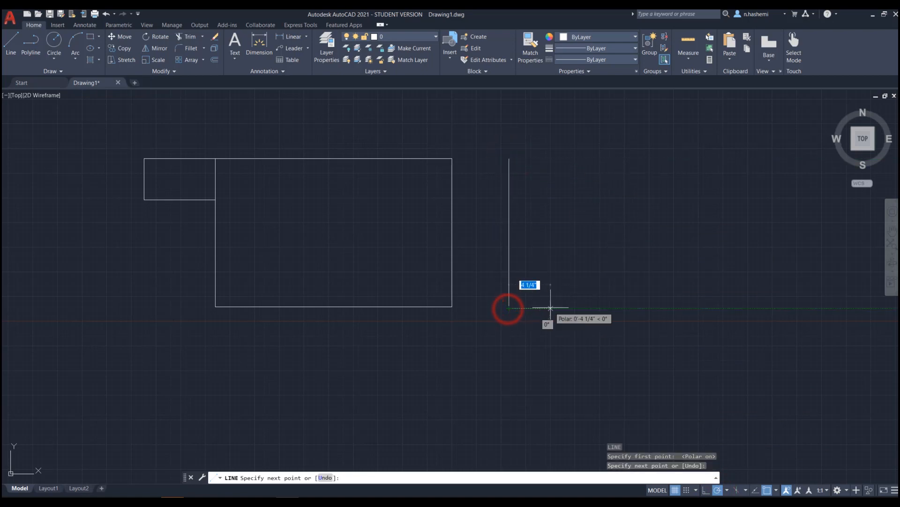
{"action": "key", "text": "Escape"}
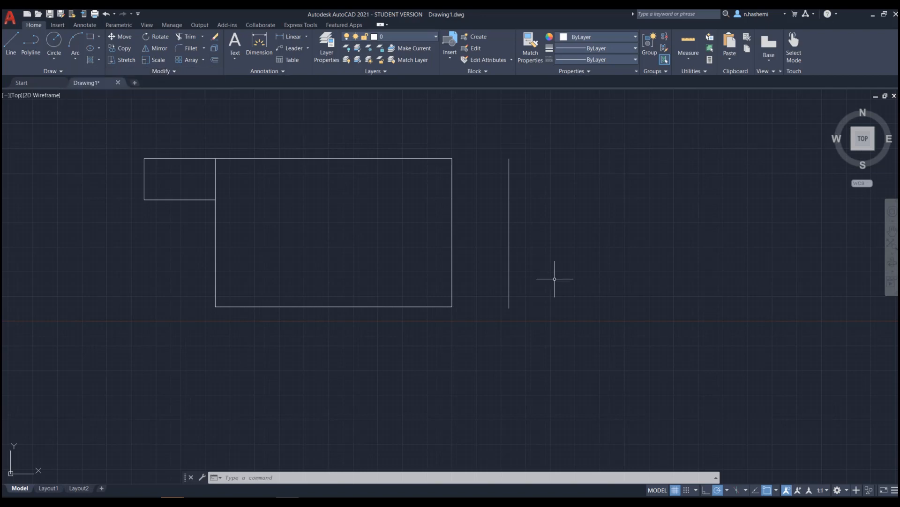
Offset the vertical line by 2" to its right side
{"action": "type", "text": "o"}
{"action": "key", "text": "Return"}
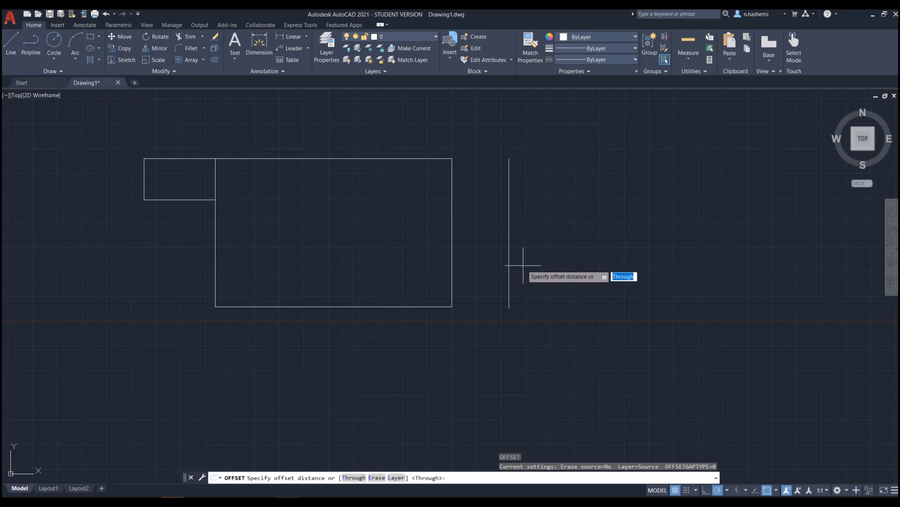
{"action": "type", "text": "2"}
{"action": "key", "text": "Return"}
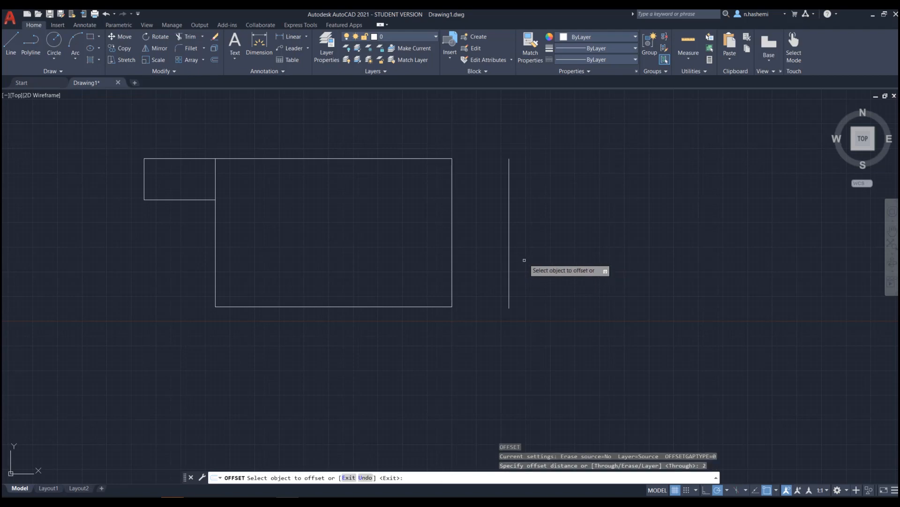
{"action": "left_click", "coordinate": [509, 222]}
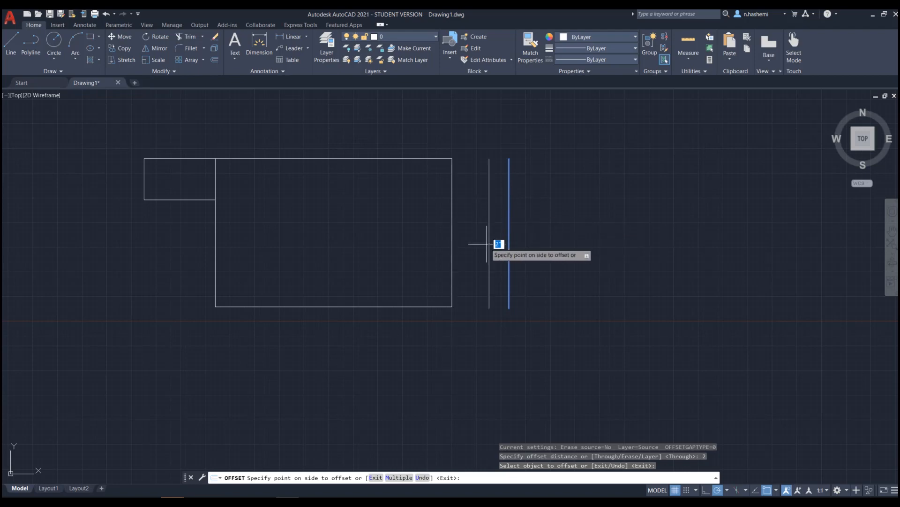
{"action": "left_click", "coordinate": [548, 223]}
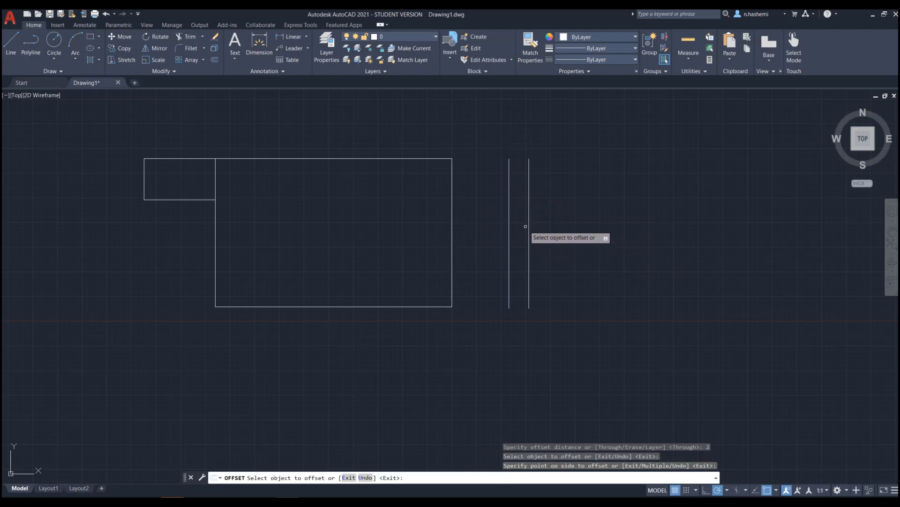
{"action": "key", "text": "Escape"}
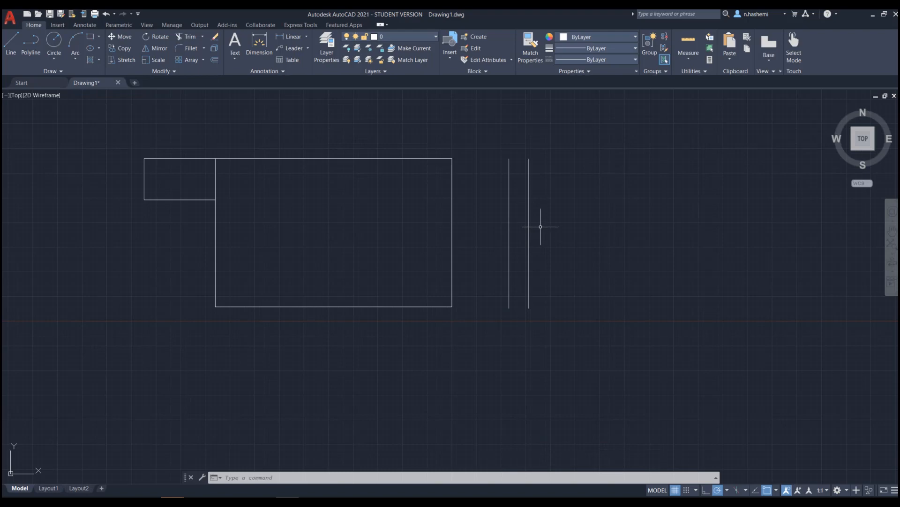
Delete the original vertical line, keeping its offset copy
{"action": "left_click", "coordinate": [516, 231]}
{"action": "left_click", "coordinate": [498, 241]}
{"action": "key", "text": "Delete"}
{"action": "scroll", "coordinate": [497, 251], "scroll_direction": "down", "scroll_amount": 4}
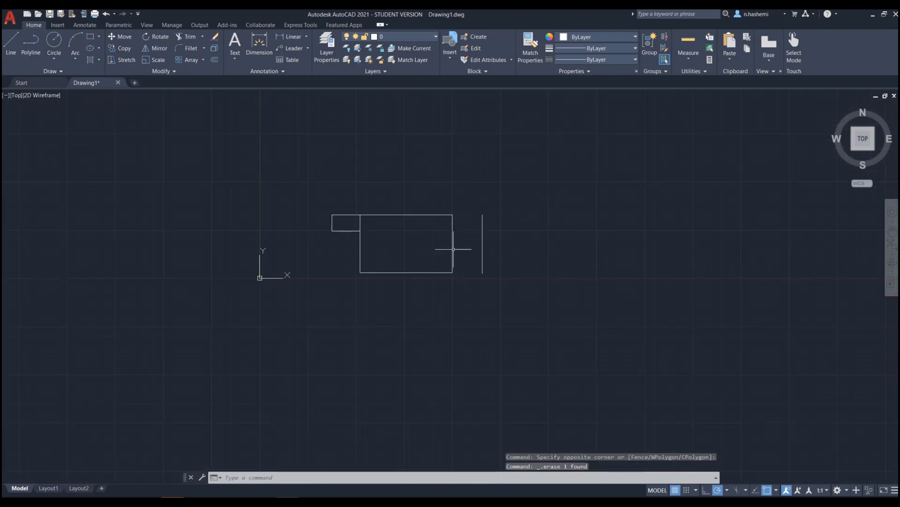
{"action": "scroll", "coordinate": [462, 249], "scroll_direction": "up", "scroll_amount": 2}
{"action": "left_click", "coordinate": [500, 243]}
{"action": "key", "text": "Escape"}
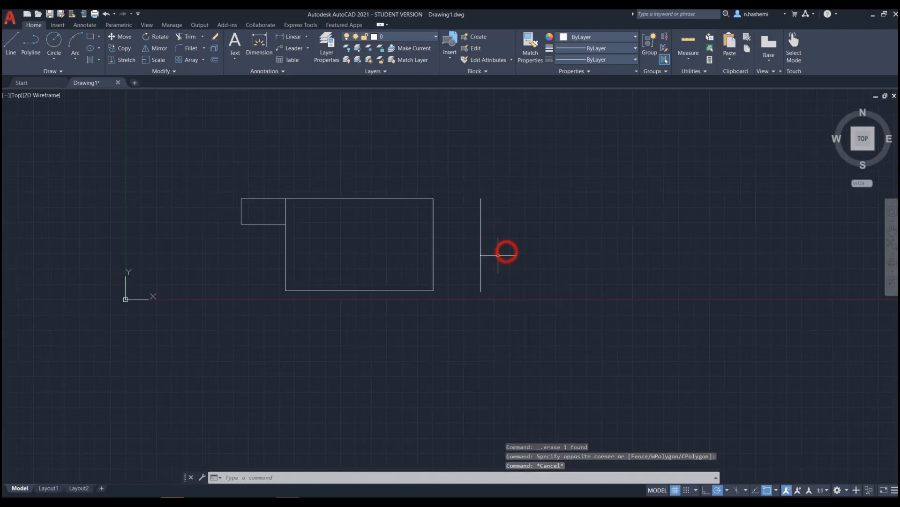
{"action": "scroll", "coordinate": [499, 253], "scroll_direction": "up", "scroll_amount": 4}
{"action": "scroll", "coordinate": [502, 249], "scroll_direction": "down", "scroll_amount": 2}
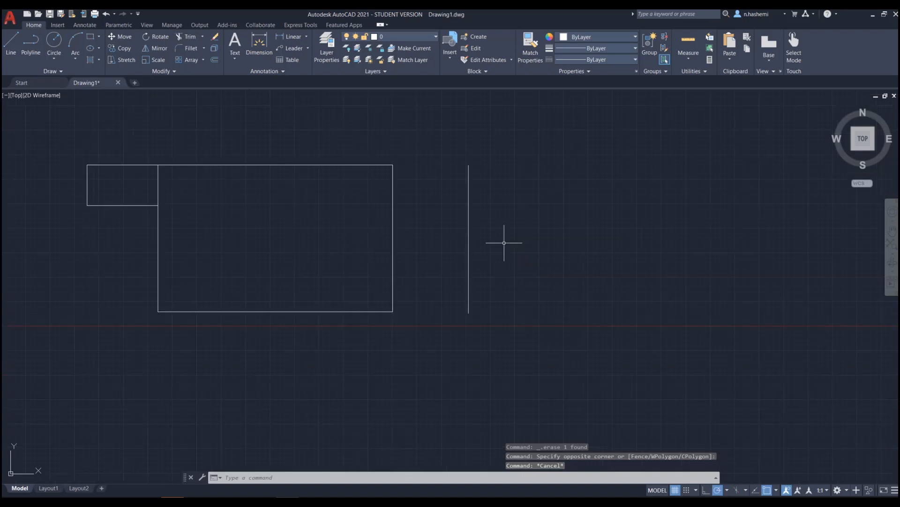
Offset the vertical line at 2" spacing with the Multiple option, creating four copies to its right
{"action": "type", "text": "o"}
{"action": "key", "text": "Return"}
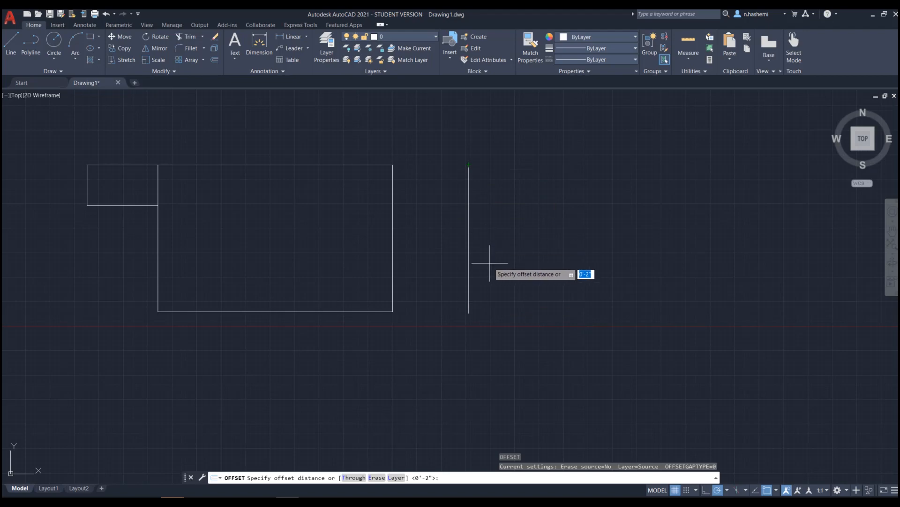
{"action": "key", "text": "Escape"}
{"action": "key", "text": "Return"}
{"action": "type", "text": "2"}
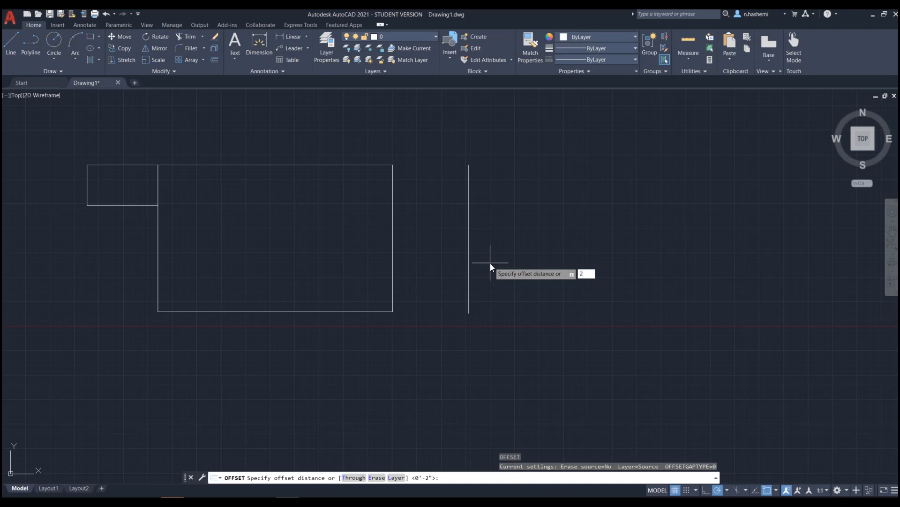
{"action": "key", "text": "Return"}
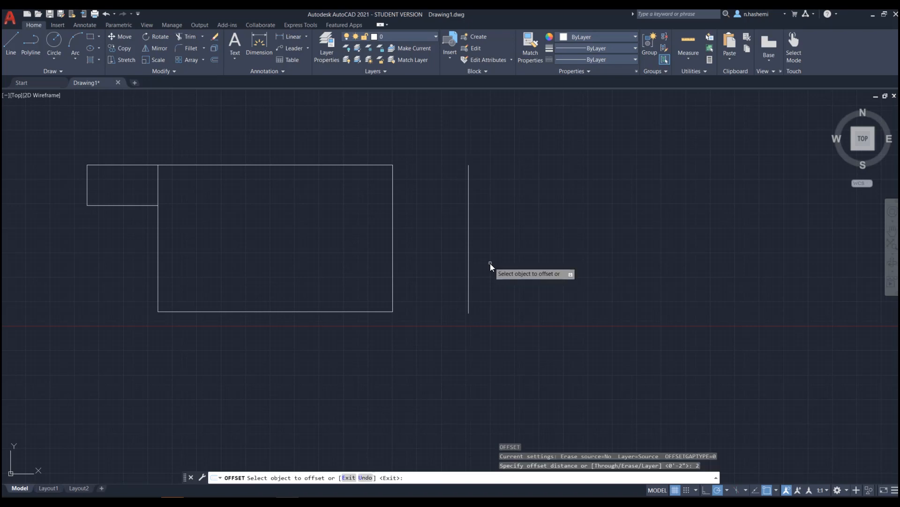
{"action": "left_click", "coordinate": [469, 241]}
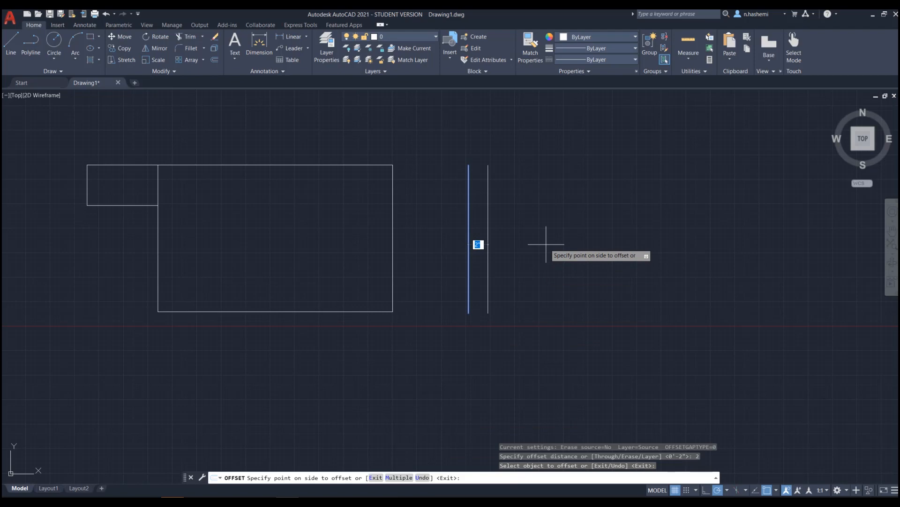
{"action": "type", "text": "m"}
{"action": "key", "text": "Return"}
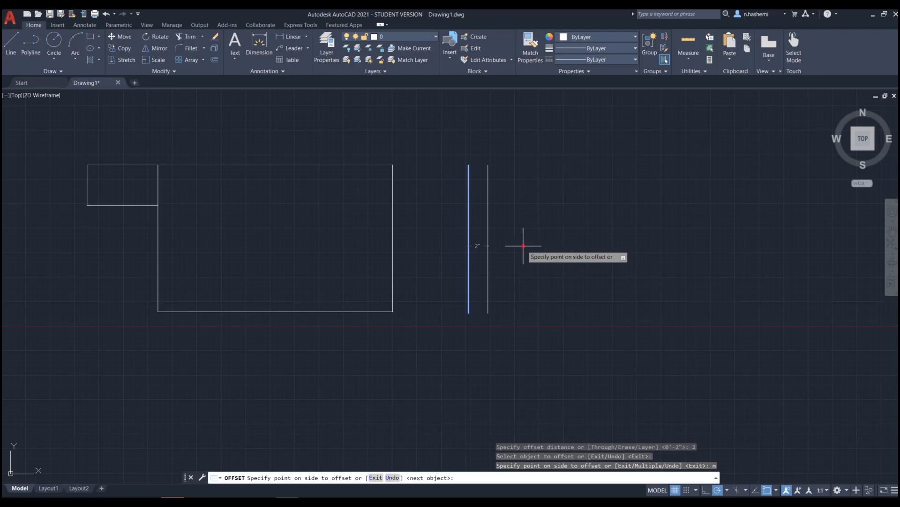
{"action": "left_click", "coordinate": [524, 245]}
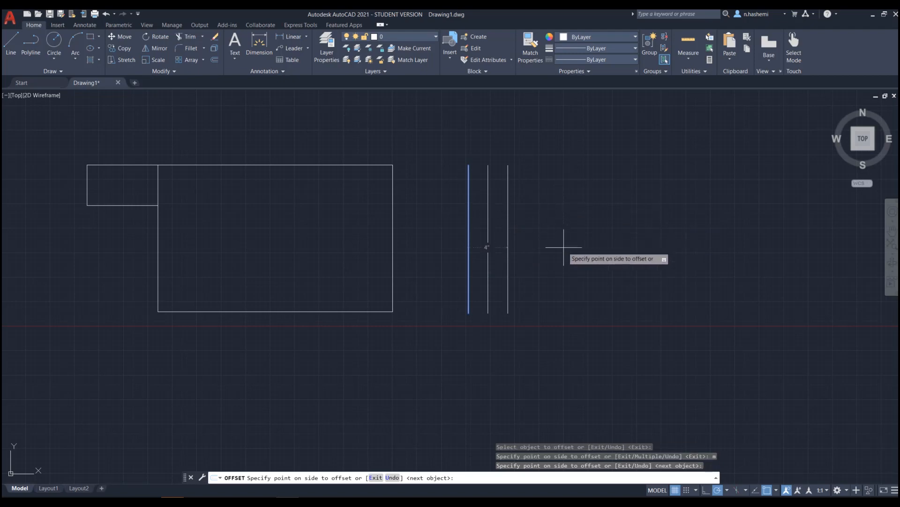
{"action": "left_click", "coordinate": [545, 242]}
{"action": "left_click", "coordinate": [547, 240]}
{"action": "left_click", "coordinate": [592, 238]}
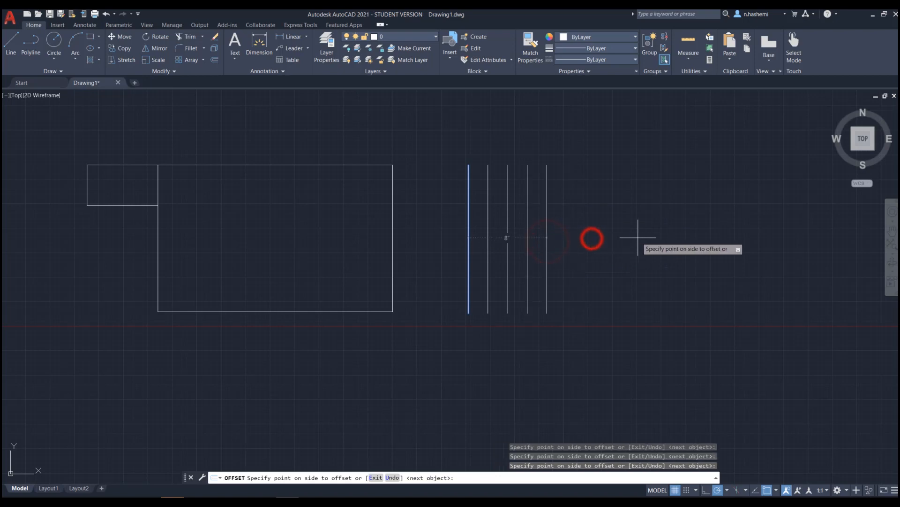
{"action": "left_click", "coordinate": [638, 237]}
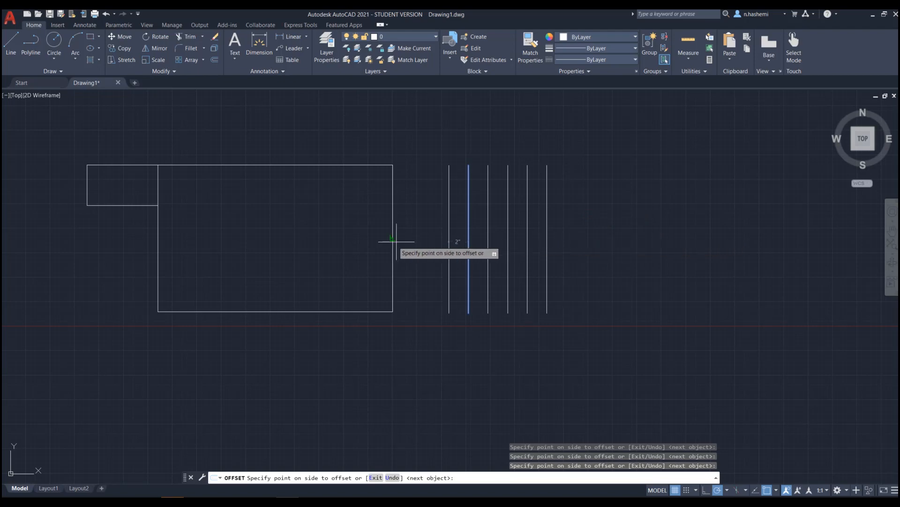
Add five more 2" offset copies on the left side of the source vertical line and end the offset
{"action": "left_click", "coordinate": [357, 242]}
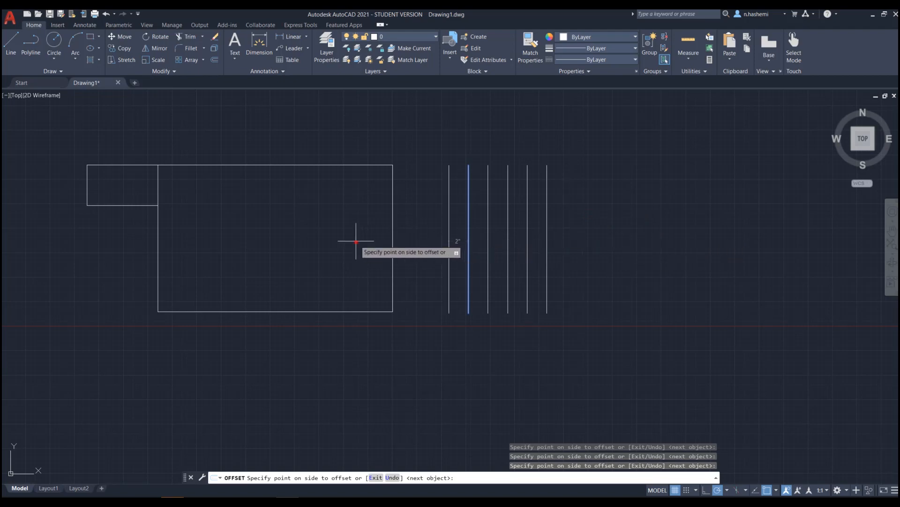
{"action": "left_click", "coordinate": [322, 236]}
{"action": "left_click", "coordinate": [303, 238]}
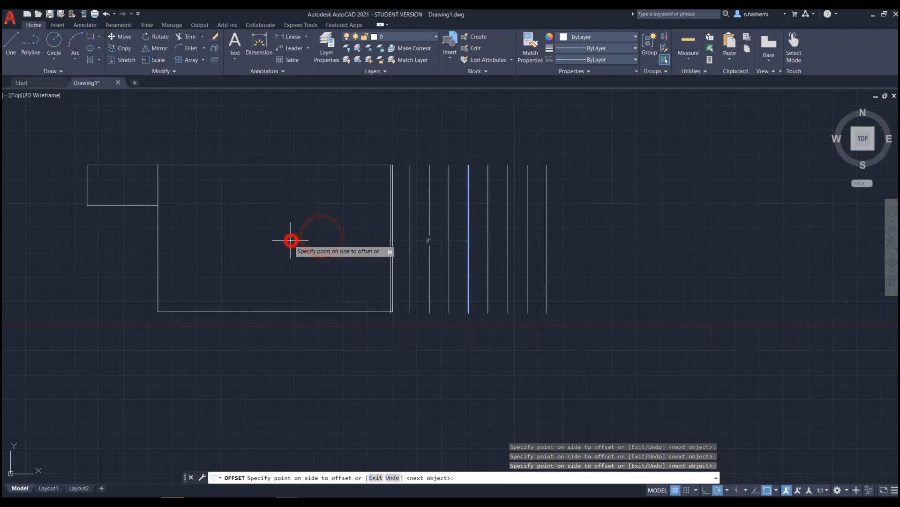
{"action": "left_click", "coordinate": [277, 242]}
{"action": "left_click", "coordinate": [258, 240]}
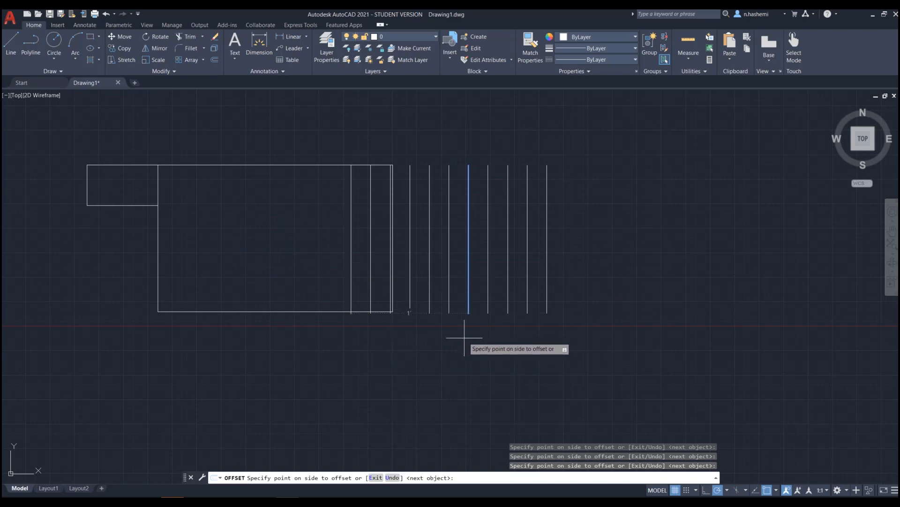
{"action": "key", "text": "Escape"}
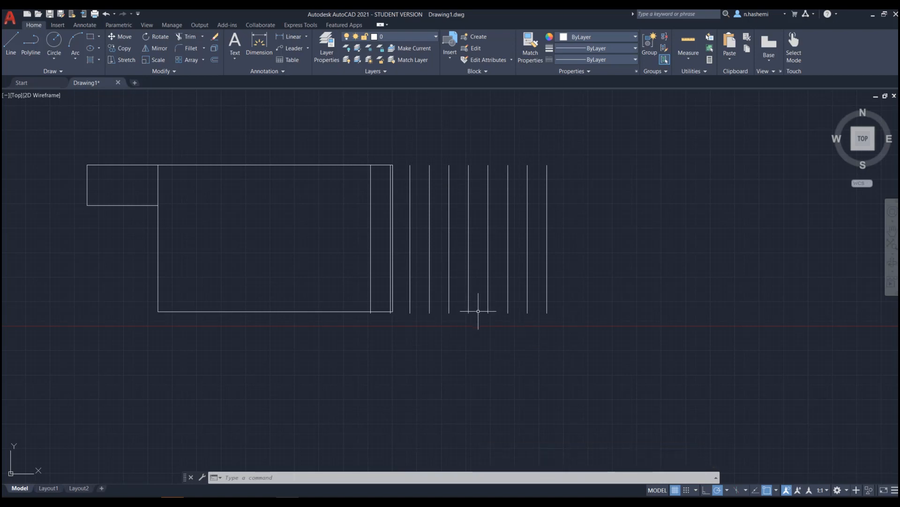
Draw a horizontal line in the empty area below the rectangle and the vertical lines
{"action": "scroll", "coordinate": [472, 251], "scroll_direction": "down", "scroll_amount": 4}
{"action": "scroll", "coordinate": [463, 347], "scroll_direction": "up", "scroll_amount": 2}
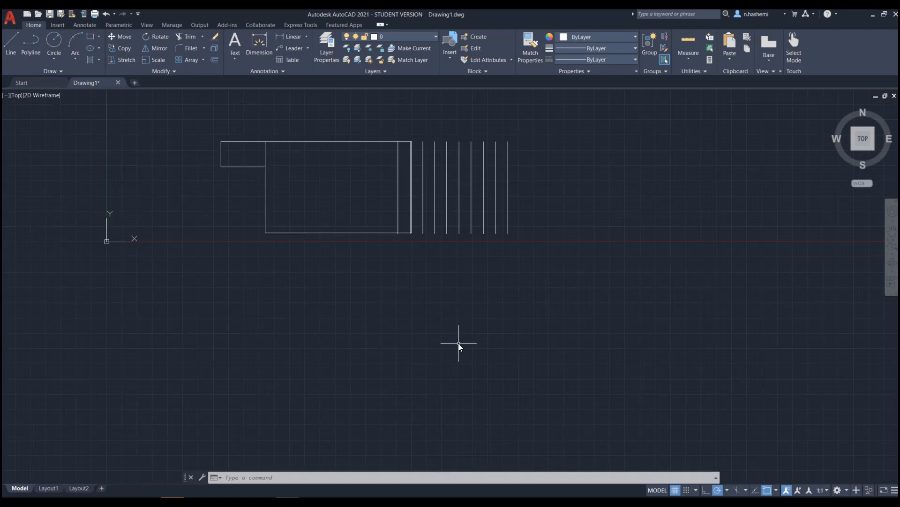
{"action": "type", "text": "l"}
{"action": "key", "text": "Return"}
{"action": "left_click", "coordinate": [379, 334]}
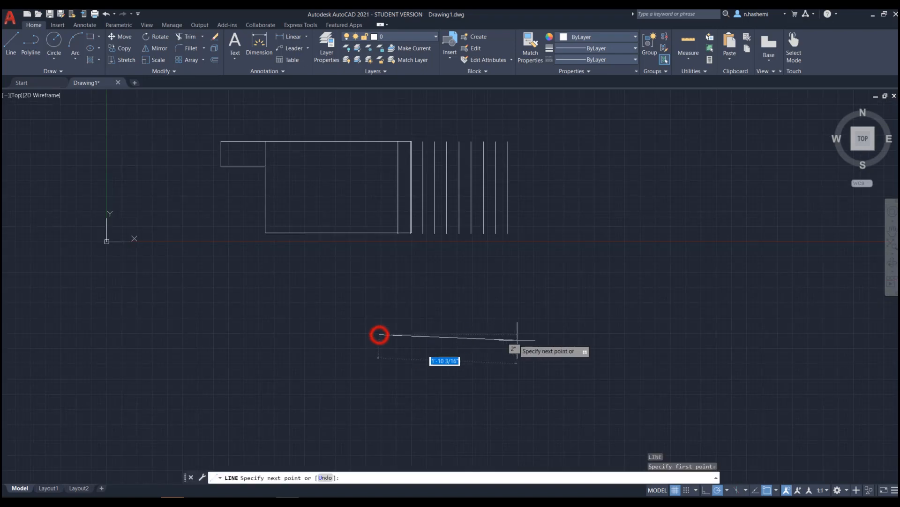
{"action": "left_click", "coordinate": [549, 334]}
{"action": "key", "text": "Return"}
{"action": "scroll", "coordinate": [483, 337], "scroll_direction": "up", "scroll_amount": 2}
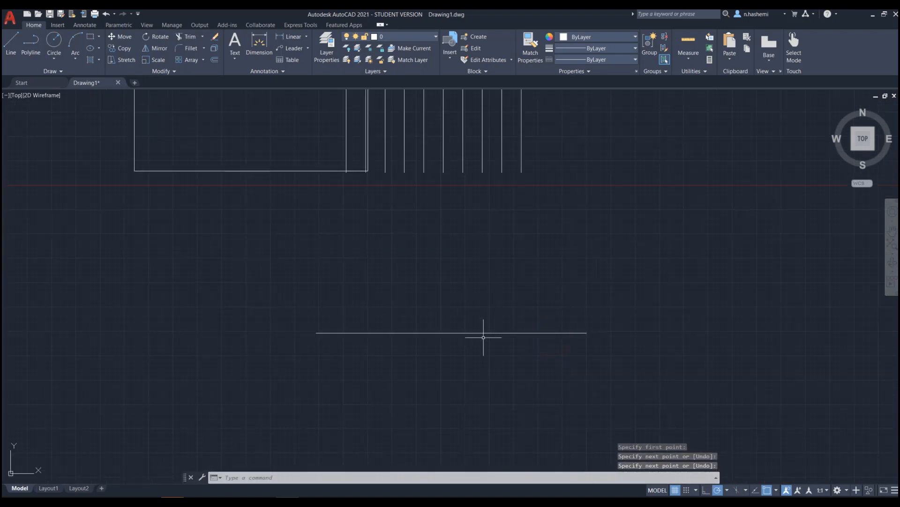
Offset the horizontal line by 2" to create one copy above it
{"action": "type", "text": "o"}
{"action": "key", "text": "Return"}
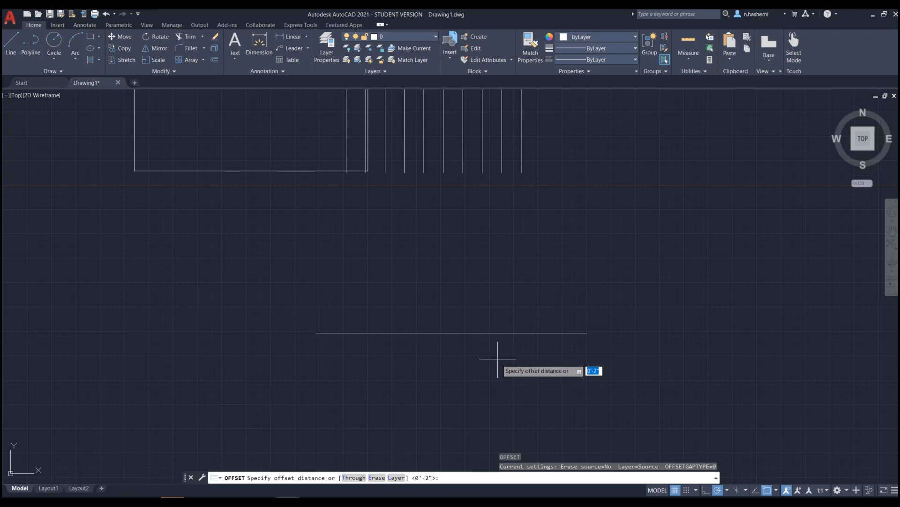
{"action": "key", "text": "Return"}
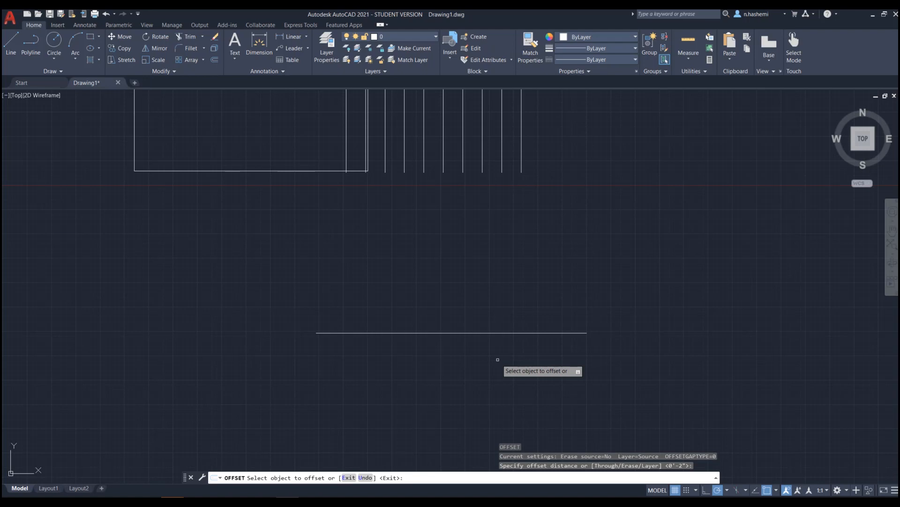
{"action": "left_click", "coordinate": [498, 332]}
{"action": "left_click", "coordinate": [511, 279]}
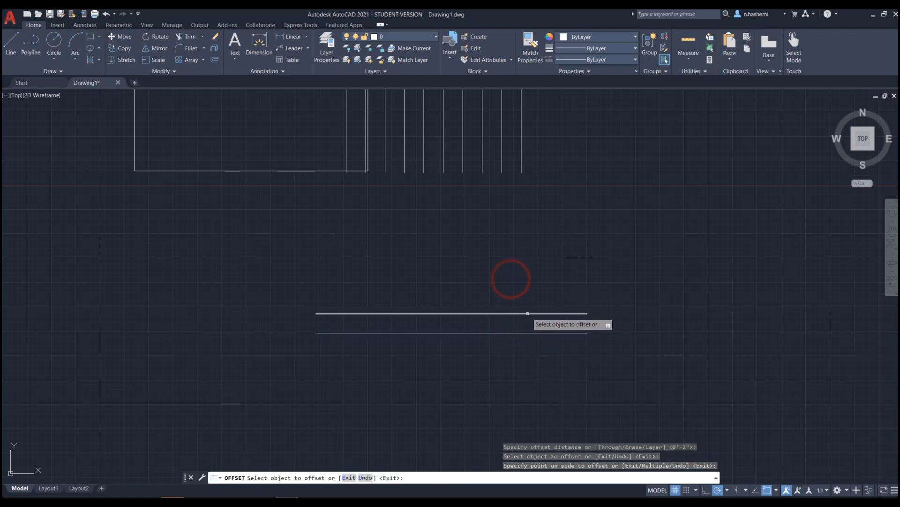
{"action": "left_click", "coordinate": [526, 313]}
{"action": "key", "text": "Escape"}
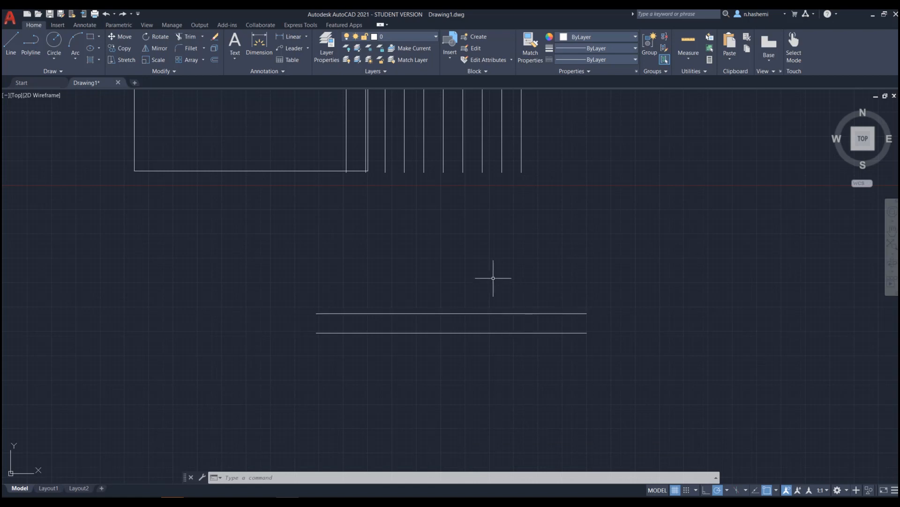
Offset the lower horizontal line at 2" spacing with the Multiple option, creating four copies below it
{"action": "scroll", "coordinate": [494, 280], "scroll_direction": "down", "scroll_amount": 4}
{"action": "scroll", "coordinate": [492, 307], "scroll_direction": "up", "scroll_amount": 4}
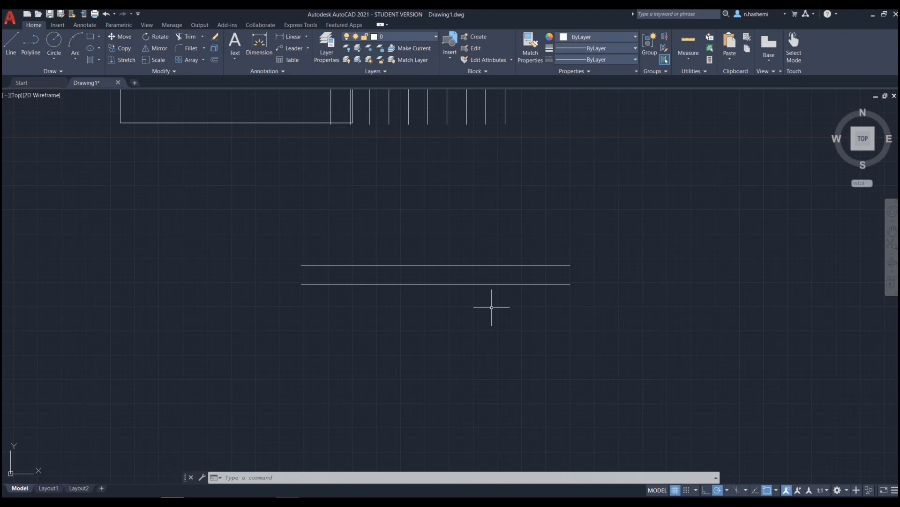
{"action": "type", "text": "o"}
{"action": "key", "text": "Return"}
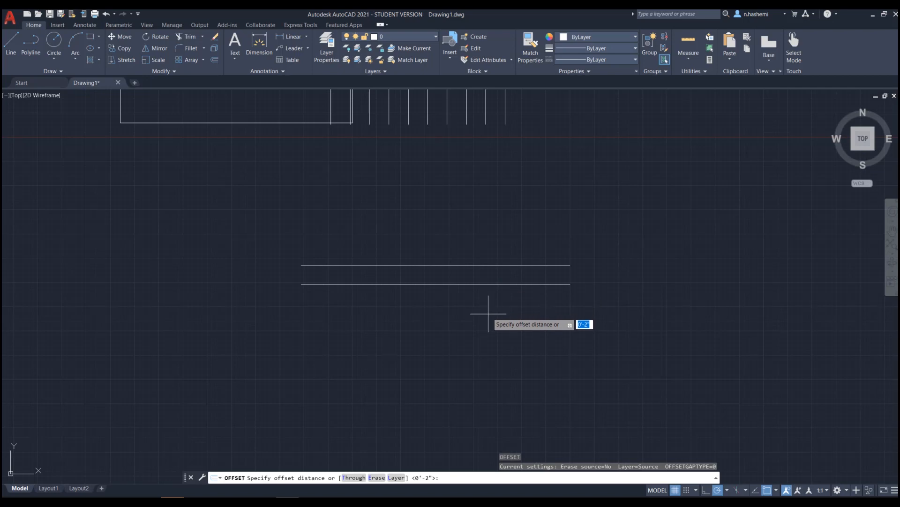
{"action": "key", "text": "Return"}
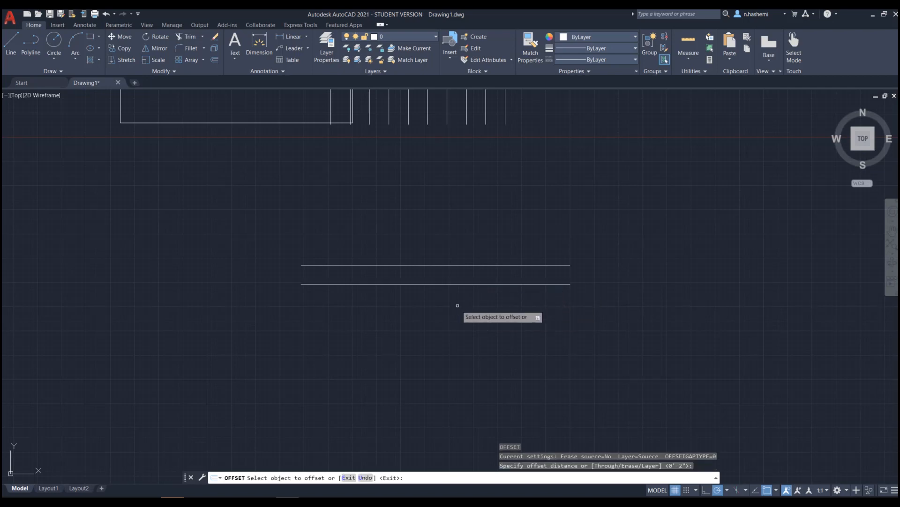
{"action": "left_click", "coordinate": [462, 284]}
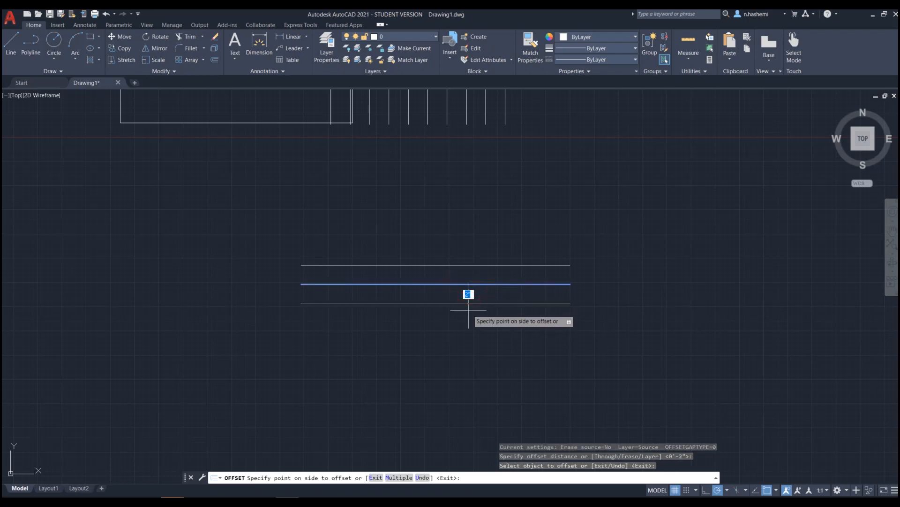
{"action": "type", "text": "m"}
{"action": "key", "text": "Return"}
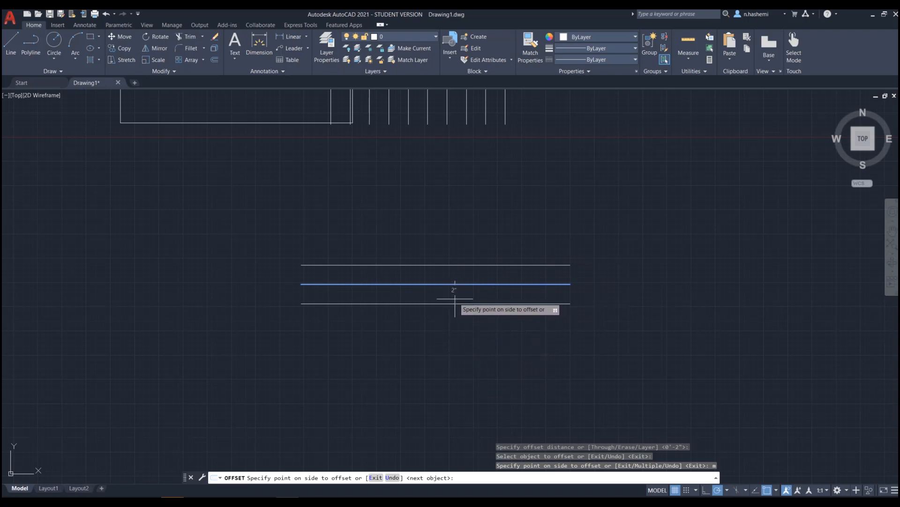
{"action": "left_click", "coordinate": [461, 333]}
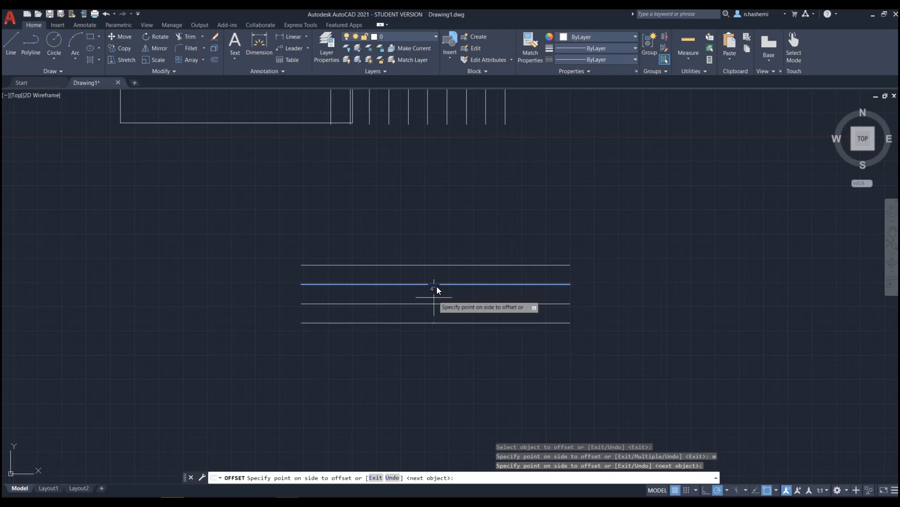
{"action": "left_click", "coordinate": [434, 349]}
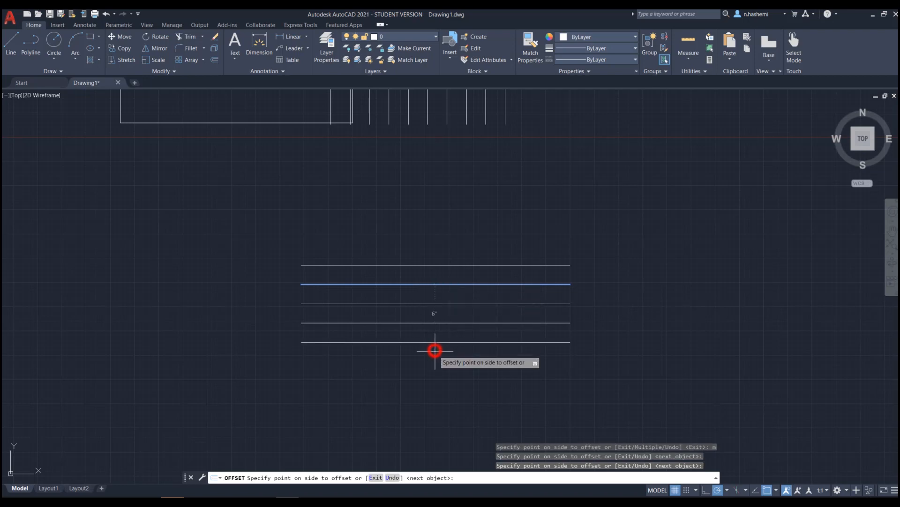
{"action": "left_click", "coordinate": [433, 363]}
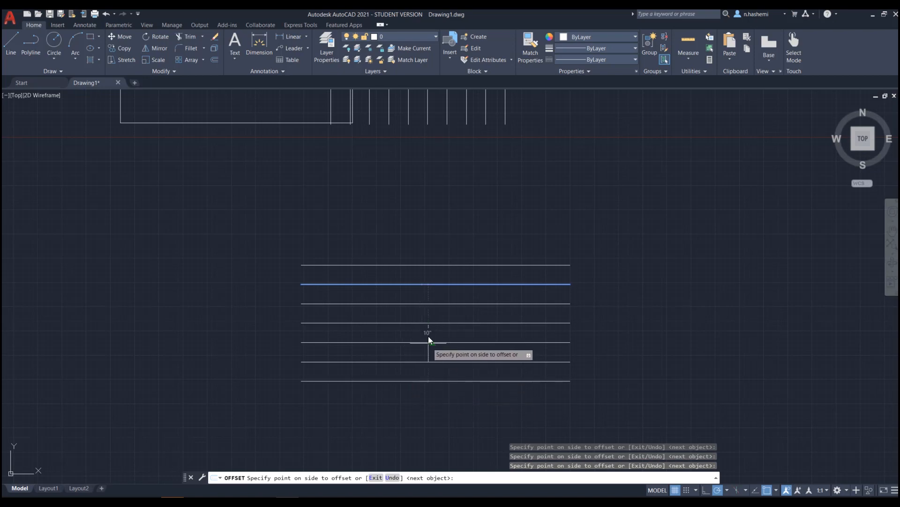
{"action": "left_click", "coordinate": [433, 380]}
{"action": "type", "text": "u"}
{"action": "key", "text": "Return"}
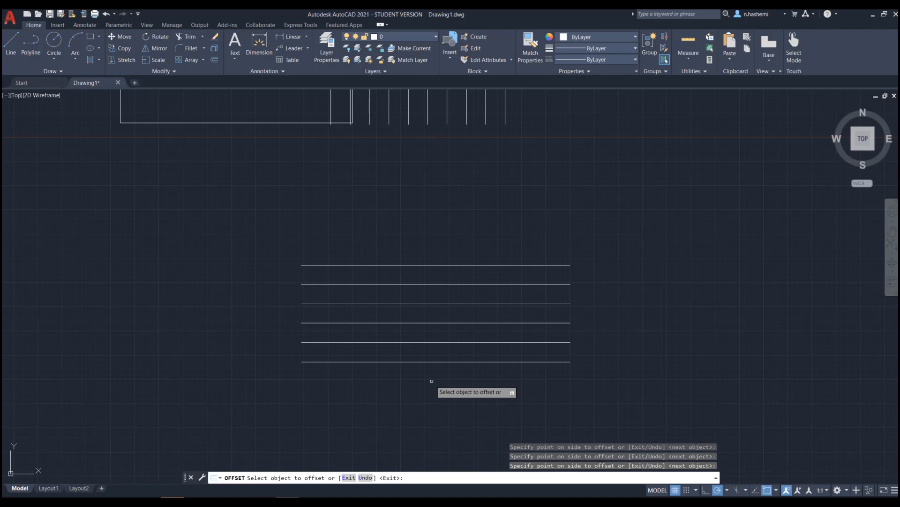
{"action": "scroll", "coordinate": [378, 339], "scroll_direction": "down", "scroll_amount": 3}
{"action": "scroll", "coordinate": [512, 313], "scroll_direction": "up", "scroll_amount": 2}
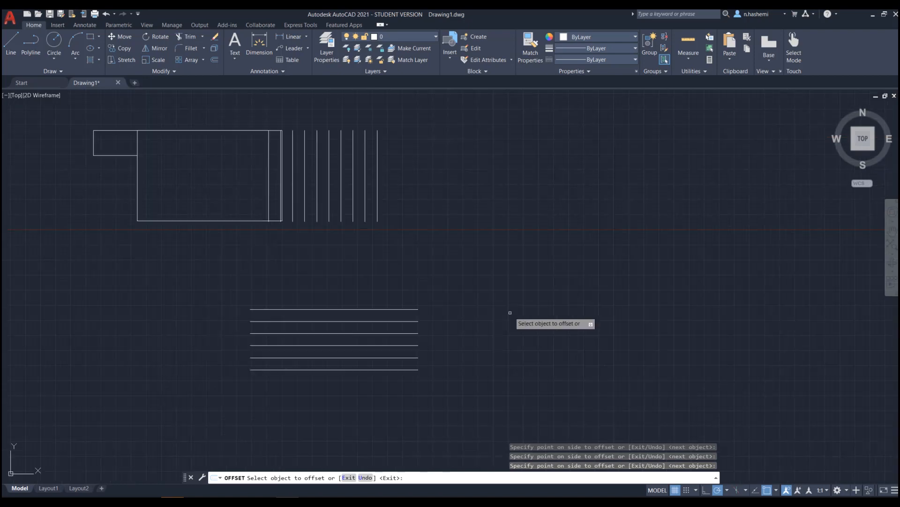
{"action": "key", "text": "Escape"}
Draw a rectangle in the empty area right of the vertical lines, wider than it is tall
{"action": "type", "text": "r"}
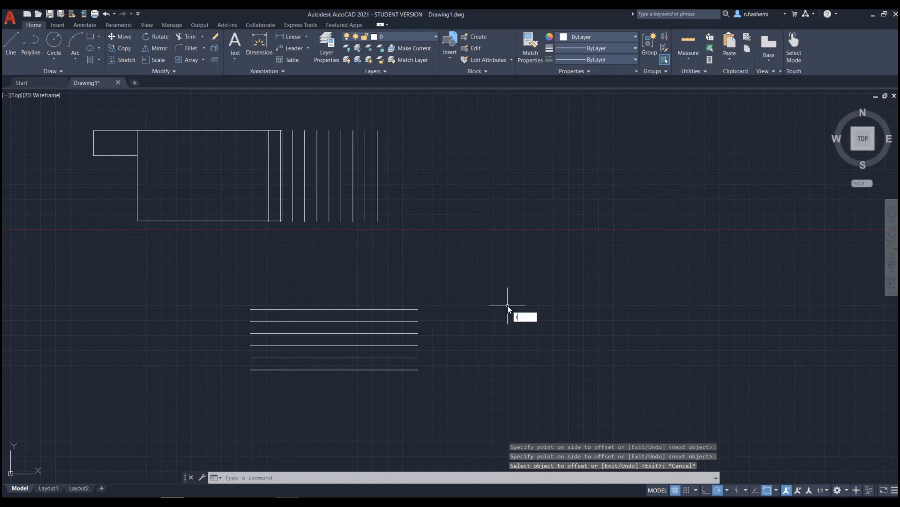
{"action": "type", "text": "ec"}
{"action": "key", "text": "Return"}
{"action": "left_click", "coordinate": [504, 186]}
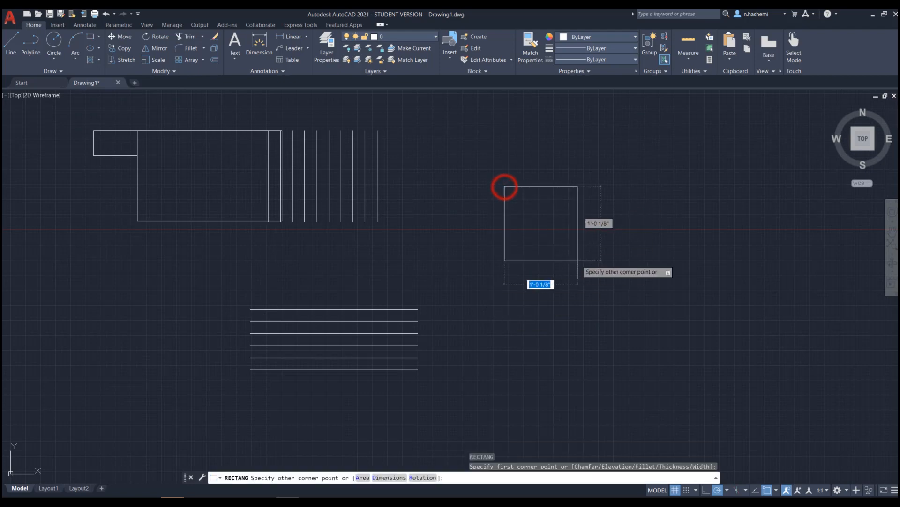
{"action": "left_click", "coordinate": [625, 251]}
{"action": "key", "text": "Return"}
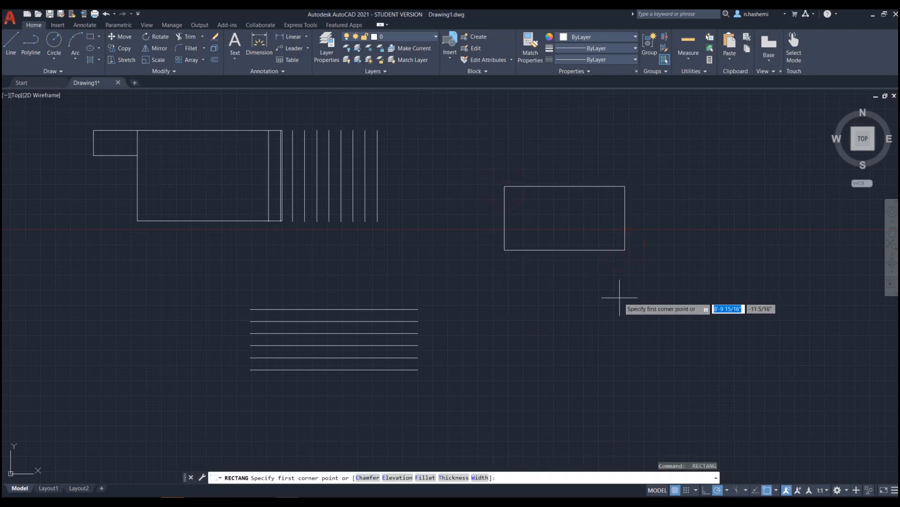
{"action": "key", "text": "Escape"}
Draw a circle with a radius of about 7 3/8" right of the new rectangle
{"action": "type", "text": "c"}
{"action": "key", "text": "Return"}
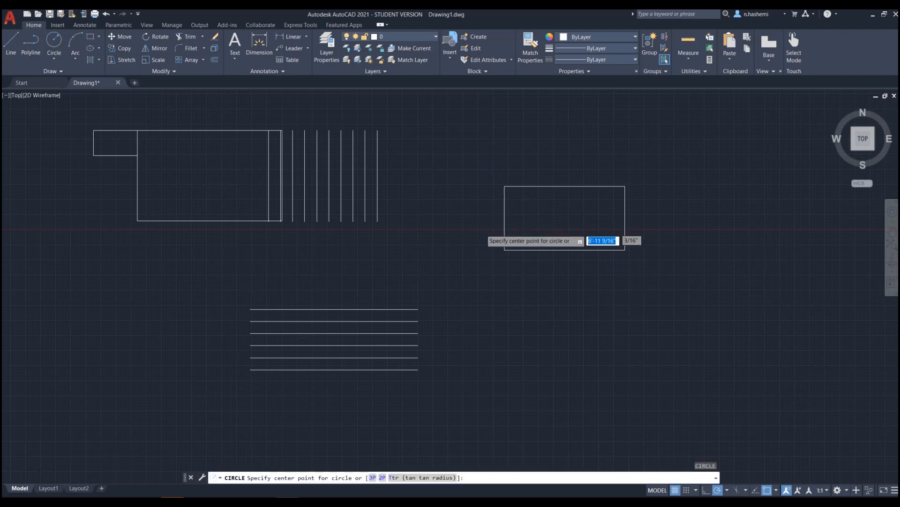
{"action": "scroll", "coordinate": [488, 237], "scroll_direction": "down", "scroll_amount": 2}
{"action": "scroll", "coordinate": [572, 238], "scroll_direction": "up", "scroll_amount": 2}
{"action": "left_click", "coordinate": [597, 215]}
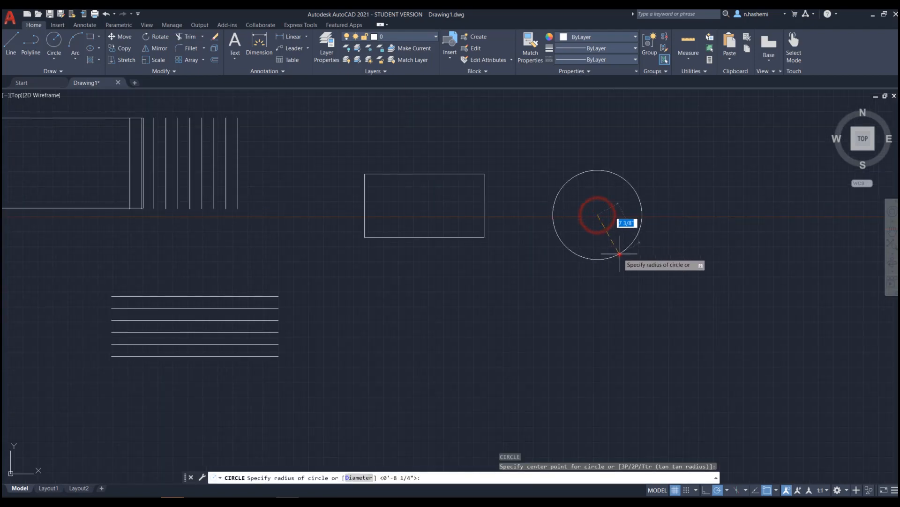
{"action": "left_click", "coordinate": [620, 254]}
{"action": "scroll", "coordinate": [412, 202], "scroll_direction": "up", "scroll_amount": 2}
{"action": "key", "text": "Escape"}
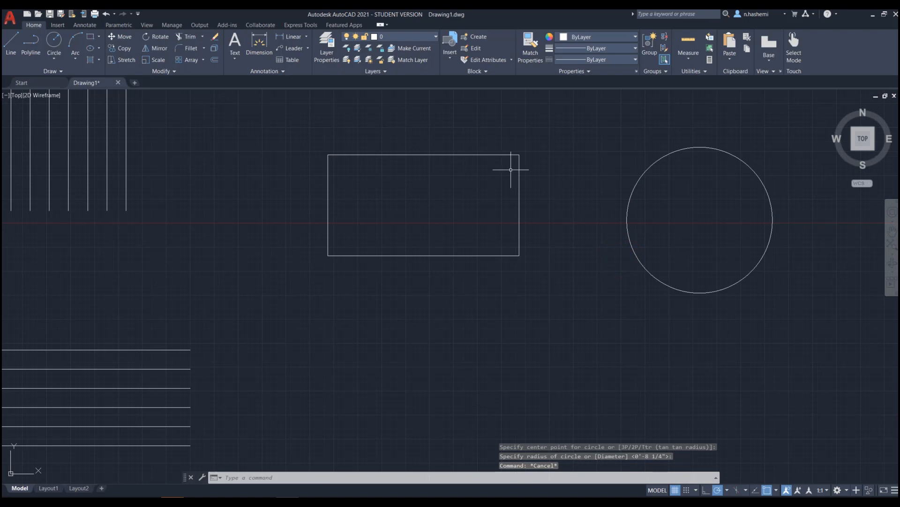
{"action": "left_click", "coordinate": [346, 153]}
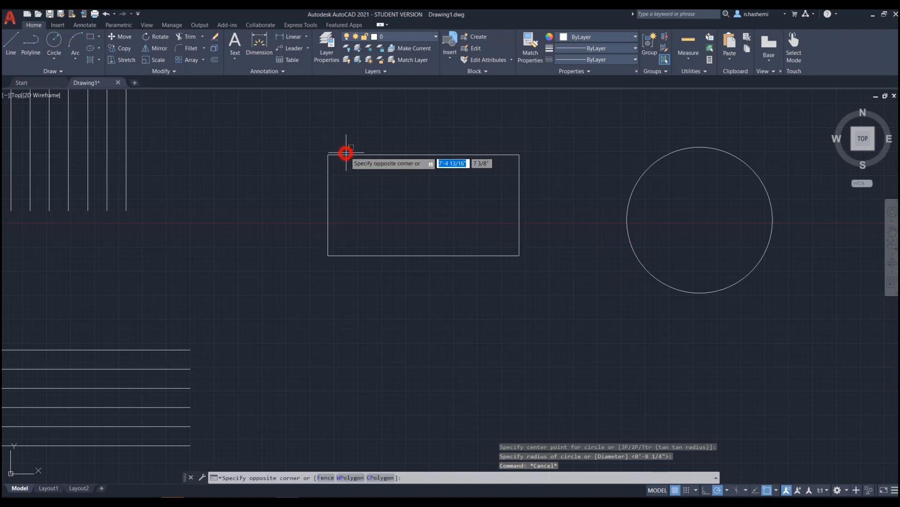
{"action": "left_click", "coordinate": [341, 165]}
{"action": "key", "text": "Escape"}
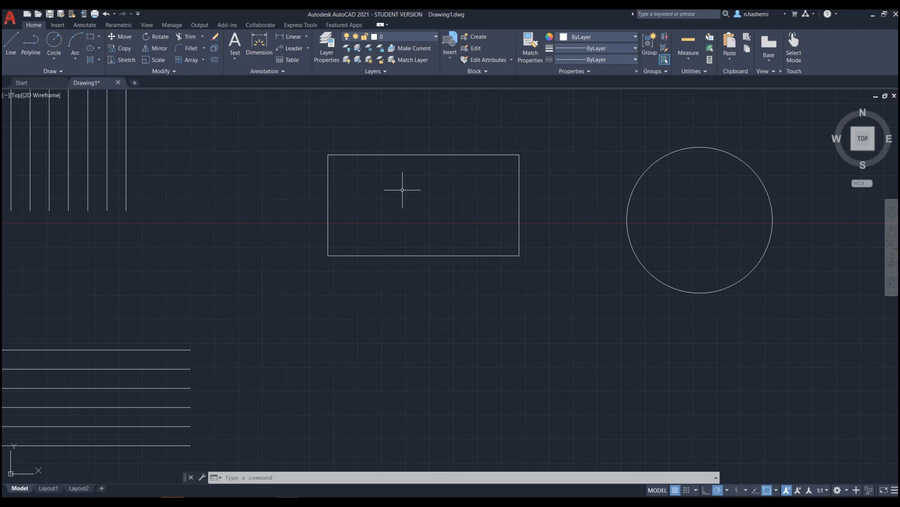
Offset the rectangle beside the circle inward by 2"
{"action": "type", "text": "o"}
{"action": "key", "text": "Return"}
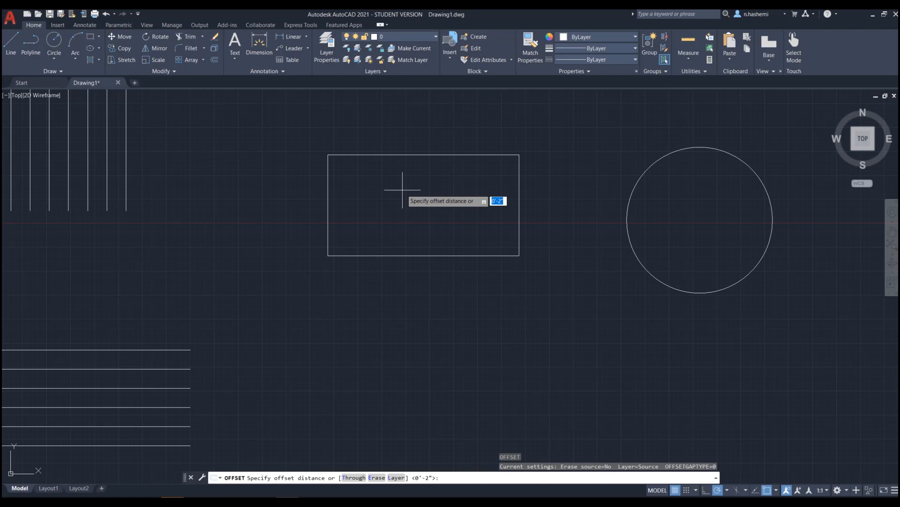
{"action": "key", "text": "Return"}
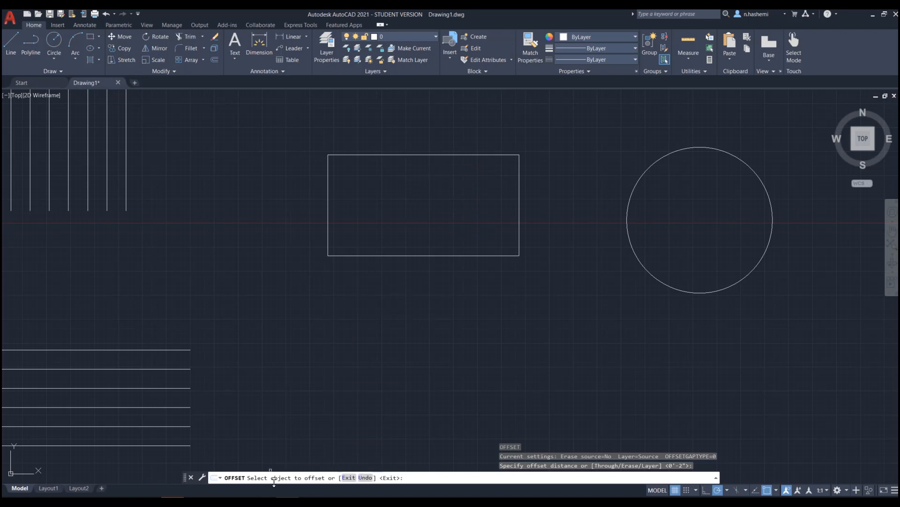
{"action": "left_click", "coordinate": [428, 155]}
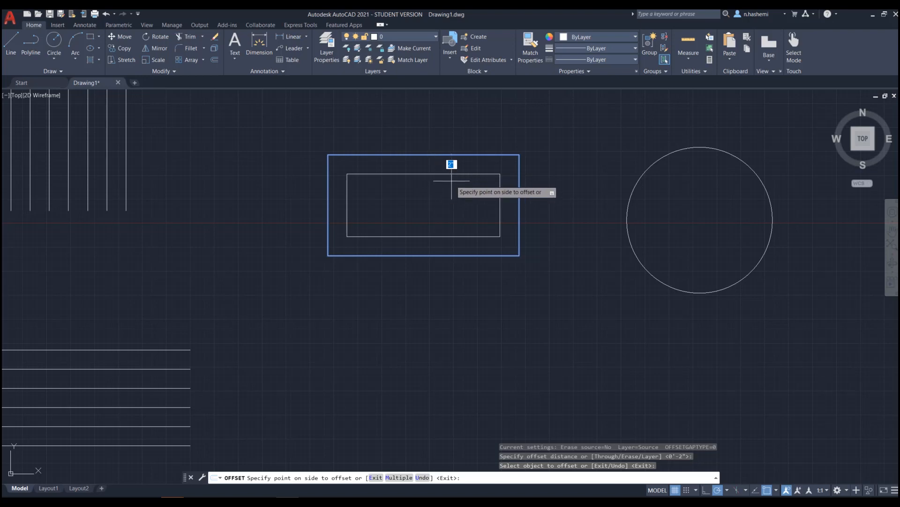
{"action": "left_click", "coordinate": [441, 195]}
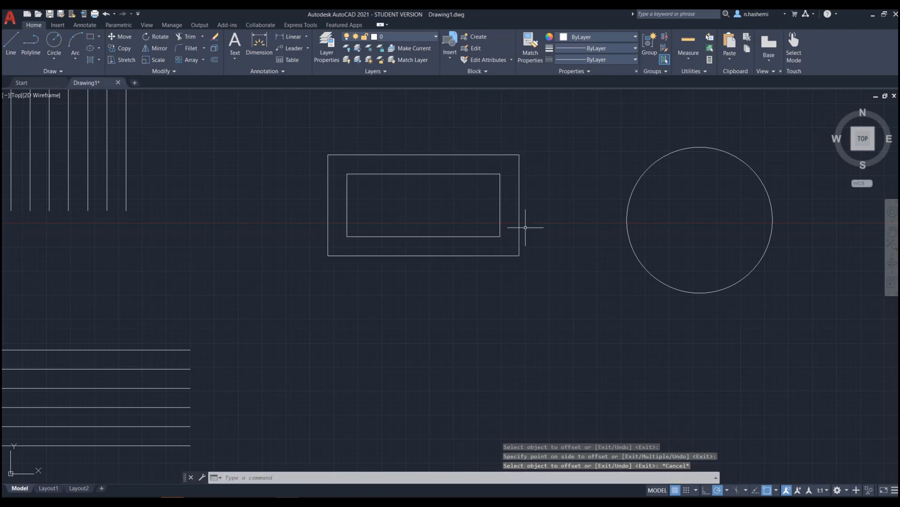
Offset the circle outward by 2" to create a concentric larger circle
{"action": "scroll", "coordinate": [696, 184], "scroll_direction": "up", "scroll_amount": 2}
{"action": "scroll", "coordinate": [613, 193], "scroll_direction": "down", "scroll_amount": 2}
{"action": "middle_click_drag", "start_coordinate": [613, 194], "coordinate": [459, 210]}
{"action": "scroll", "coordinate": [477, 220], "scroll_direction": "up", "scroll_amount": 1}
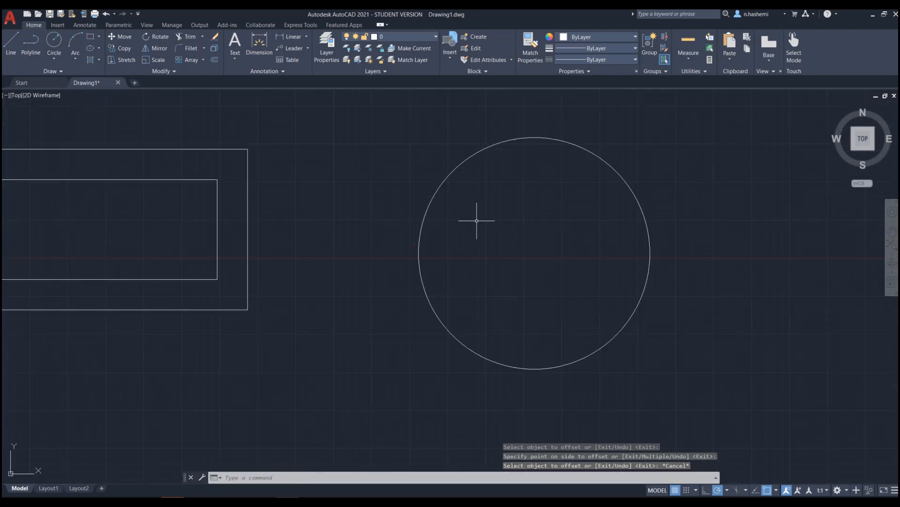
{"action": "key", "text": "Return"}
{"action": "key", "text": "Return"}
{"action": "left_click", "coordinate": [468, 156]}
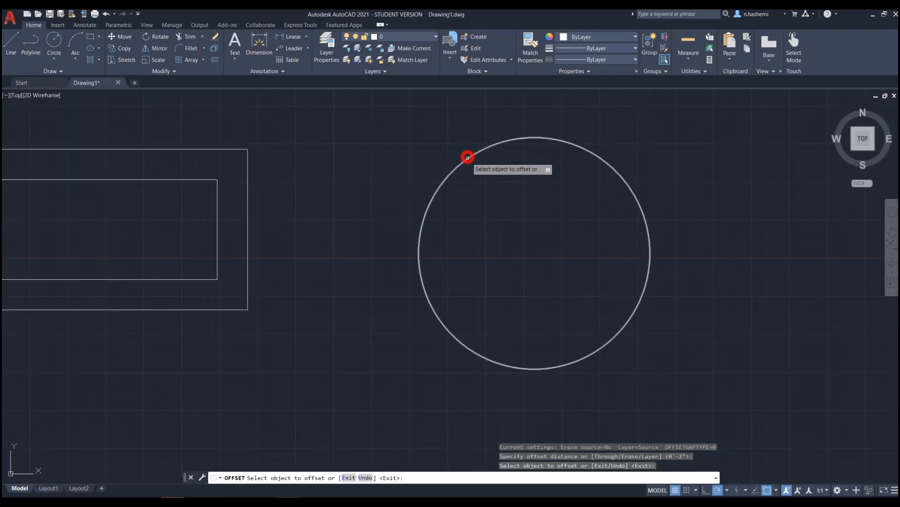
{"action": "left_click", "coordinate": [385, 123]}
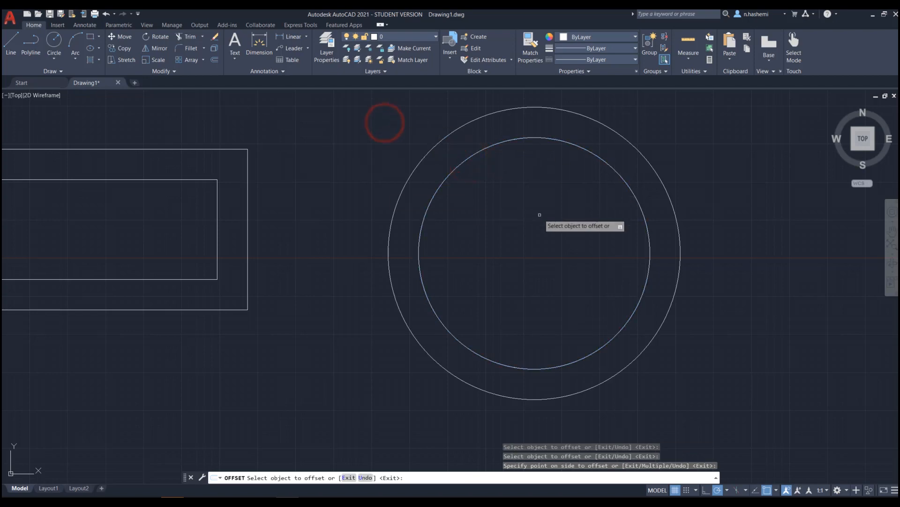
{"action": "scroll", "coordinate": [542, 214], "scroll_direction": "down", "scroll_amount": 1}
{"action": "key", "text": "Escape"}
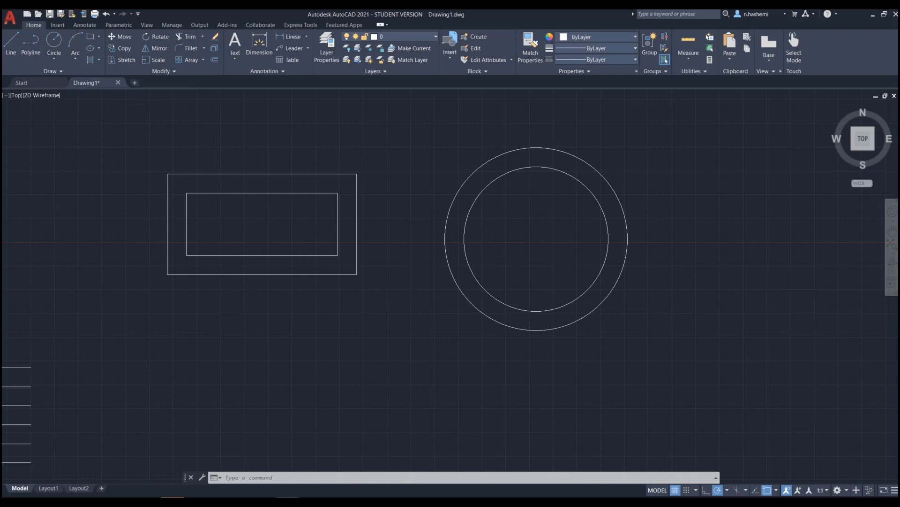
Draw a slanted line in the empty area below the offset rectangles, running down toward the left
{"action": "scroll", "coordinate": [460, 225], "scroll_direction": "down", "scroll_amount": 5}
{"action": "scroll", "coordinate": [451, 243], "scroll_direction": "up", "scroll_amount": 2}
{"action": "type", "text": "l"}
{"action": "key", "text": "Return"}
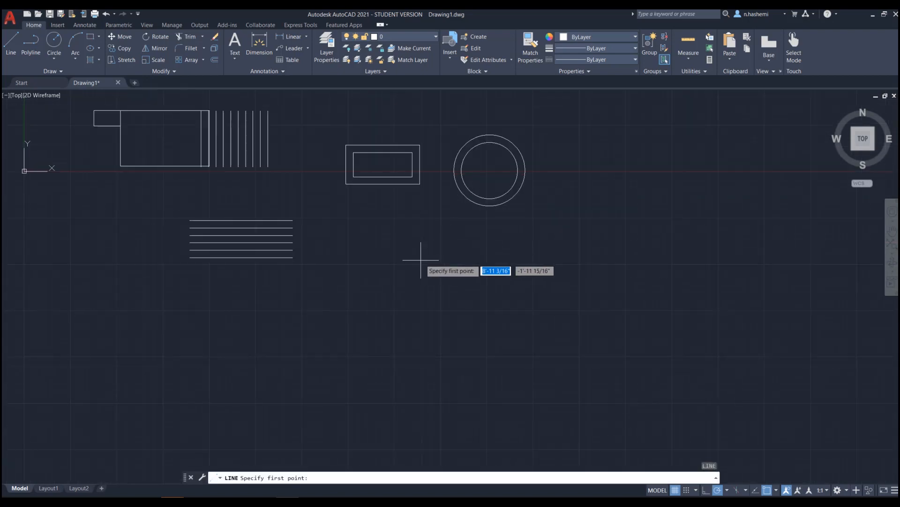
{"action": "left_click", "coordinate": [420, 260]}
{"action": "left_click", "coordinate": [379, 331]}
{"action": "key", "text": "Return"}
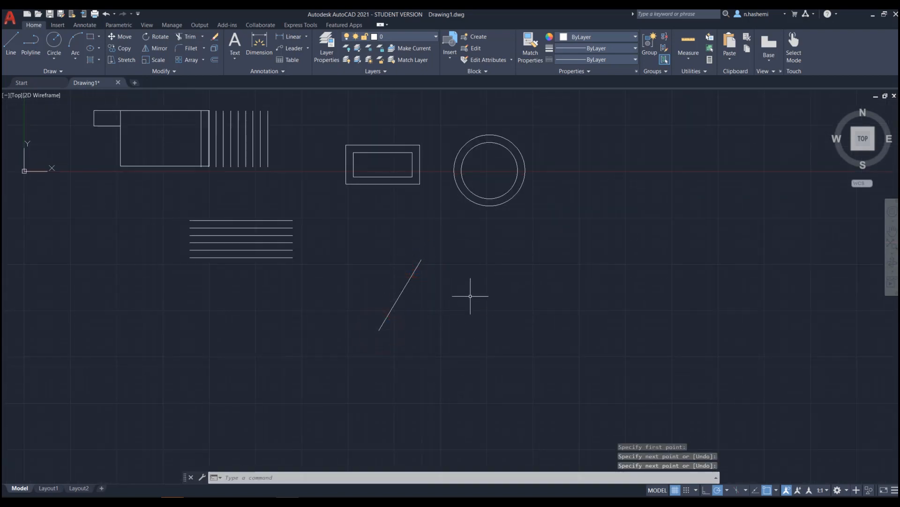
Draw a circle to the right of the slanted line, below the concentric circles
{"action": "type", "text": "c"}
{"action": "key", "text": "Return"}
{"action": "left_click", "coordinate": [491, 298]}
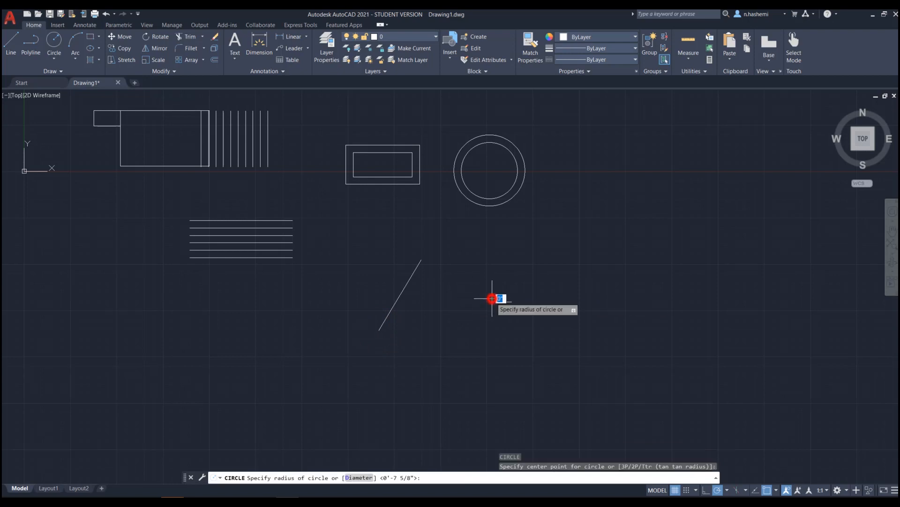
{"action": "left_click", "coordinate": [513, 323]}
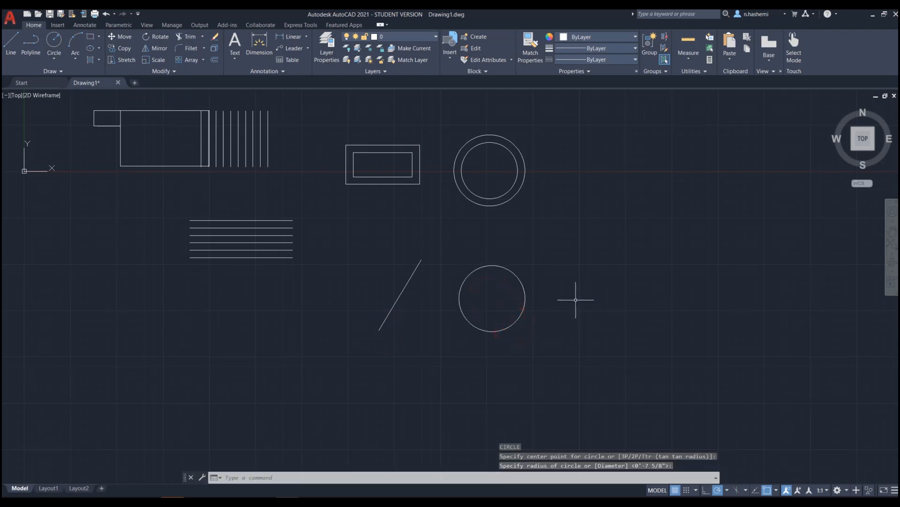
{"action": "key", "text": "Escape"}
Draw a rectangle, wider than it is tall, to the right of the new single circle
{"action": "type", "text": "rec"}
{"action": "key", "text": "Return"}
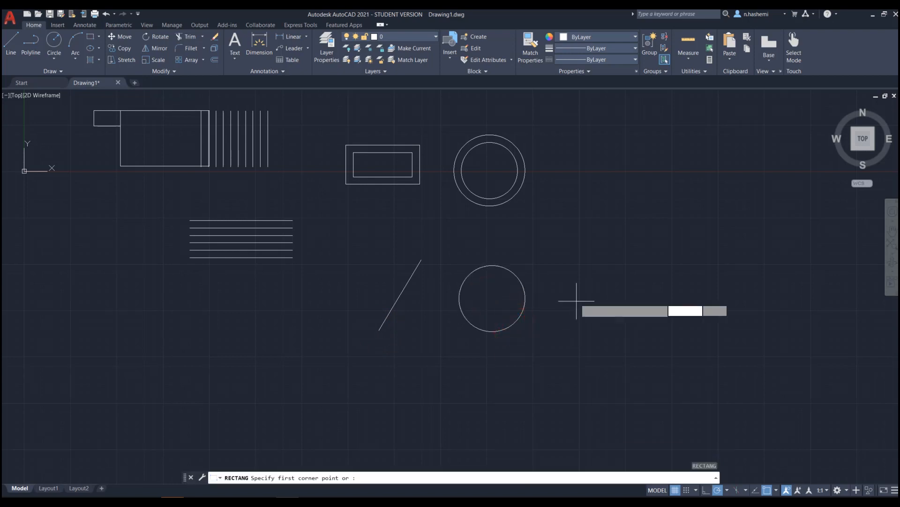
{"action": "left_click", "coordinate": [573, 266]}
{"action": "left_click", "coordinate": [674, 324]}
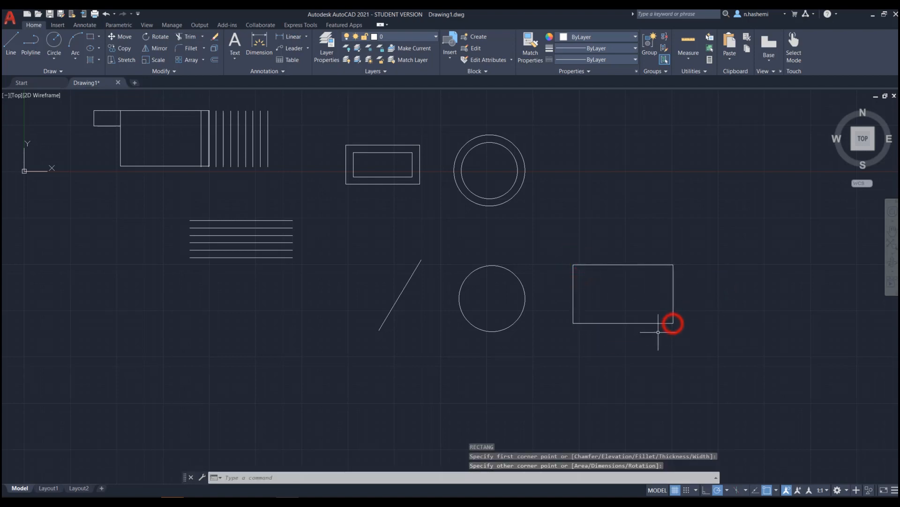
{"action": "scroll", "coordinate": [706, 313], "scroll_direction": "up", "scroll_amount": 2}
{"action": "scroll", "coordinate": [702, 306], "scroll_direction": "up", "scroll_amount": 1}
{"action": "scroll", "coordinate": [681, 298], "scroll_direction": "down", "scroll_amount": 1}
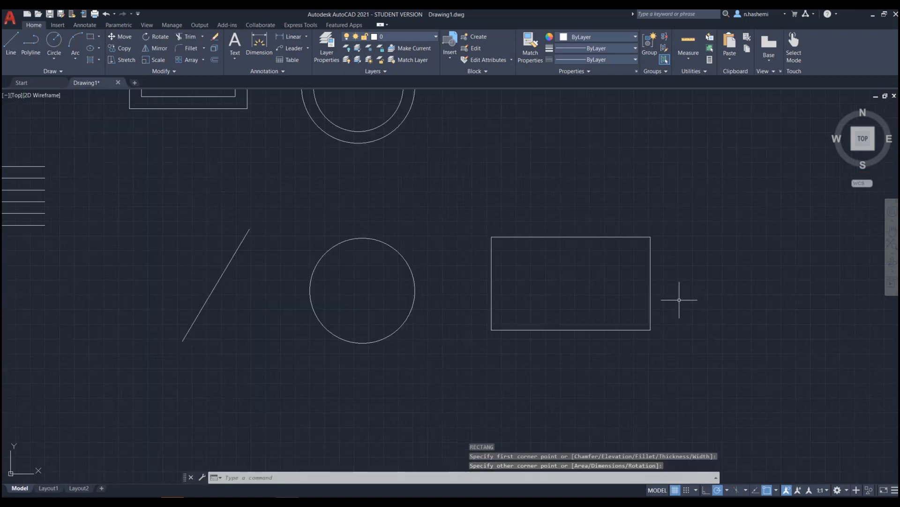
{"action": "key", "text": "Escape"}
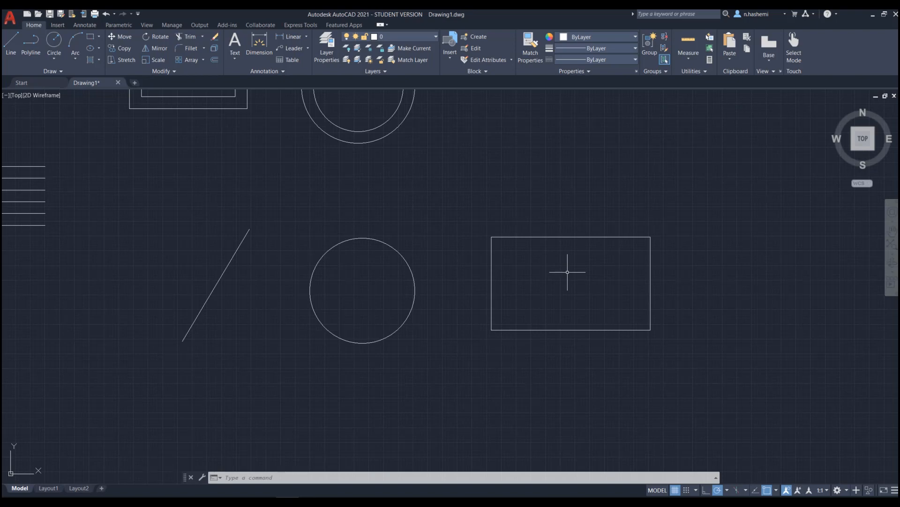
{"action": "left_click", "coordinate": [64, 71]}
{"action": "left_click", "coordinate": [59, 71]}
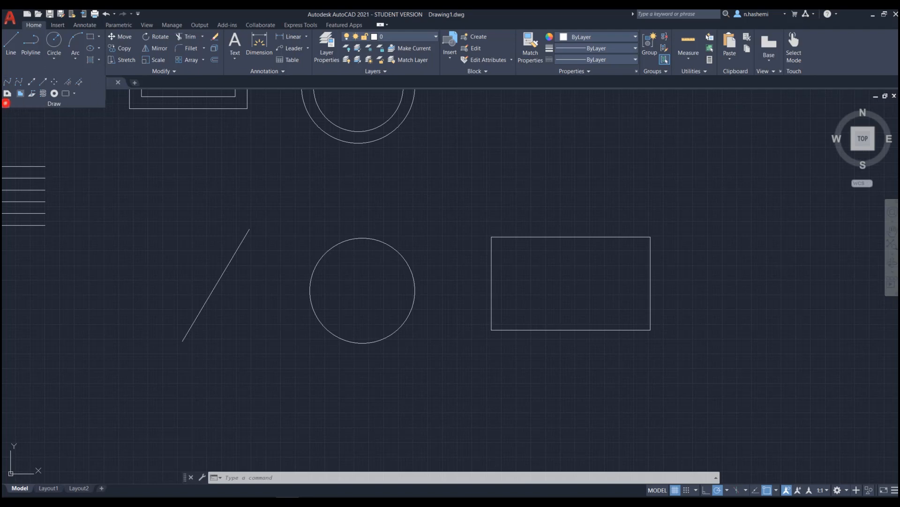
{"action": "left_click", "coordinate": [6, 102]}
{"action": "left_click", "coordinate": [5, 102]}
{"action": "left_click", "coordinate": [111, 135]}
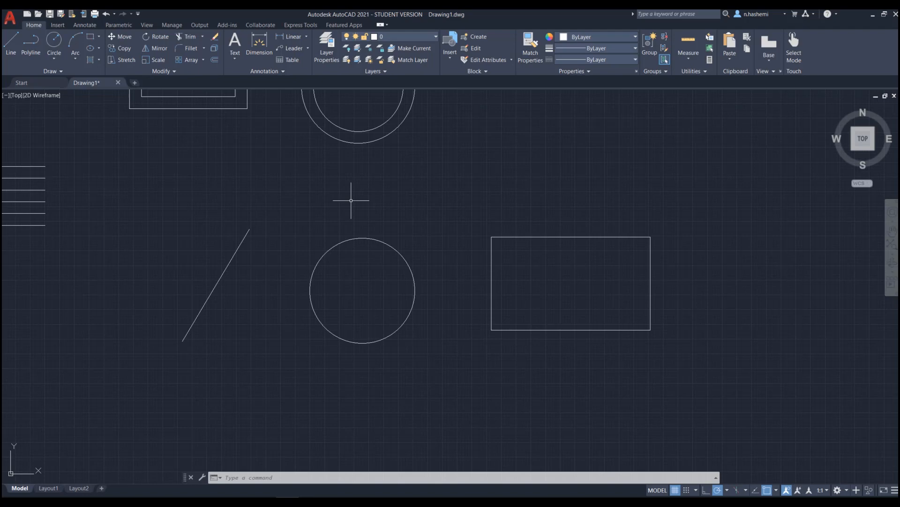
Draw four construction lines through one common point above the gap between the circle and rectangle, one horizontal and three slanted
{"action": "type", "text": "xl"}
{"action": "key", "text": "Return"}
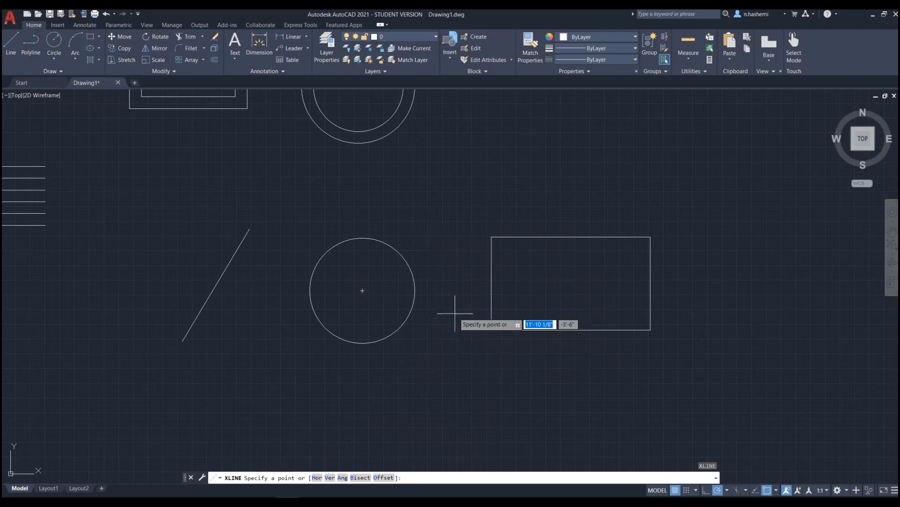
{"action": "left_click", "coordinate": [443, 203]}
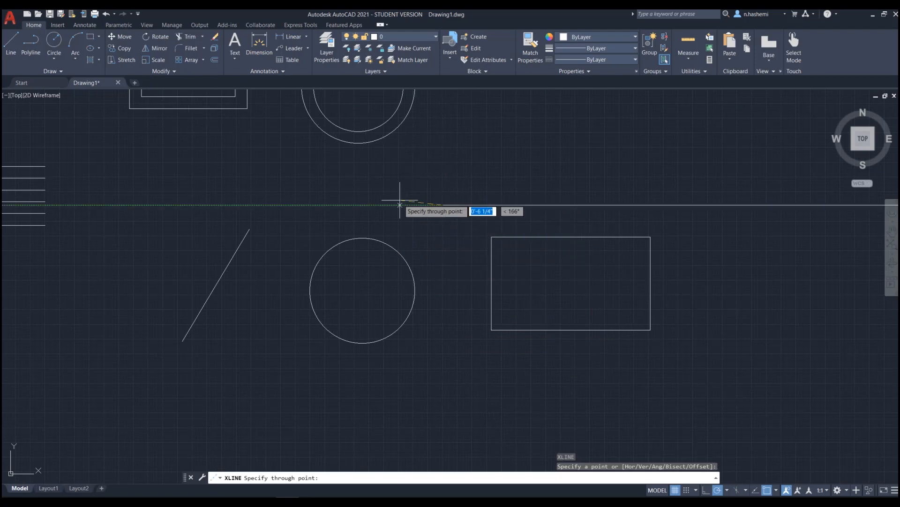
{"action": "left_click", "coordinate": [473, 205]}
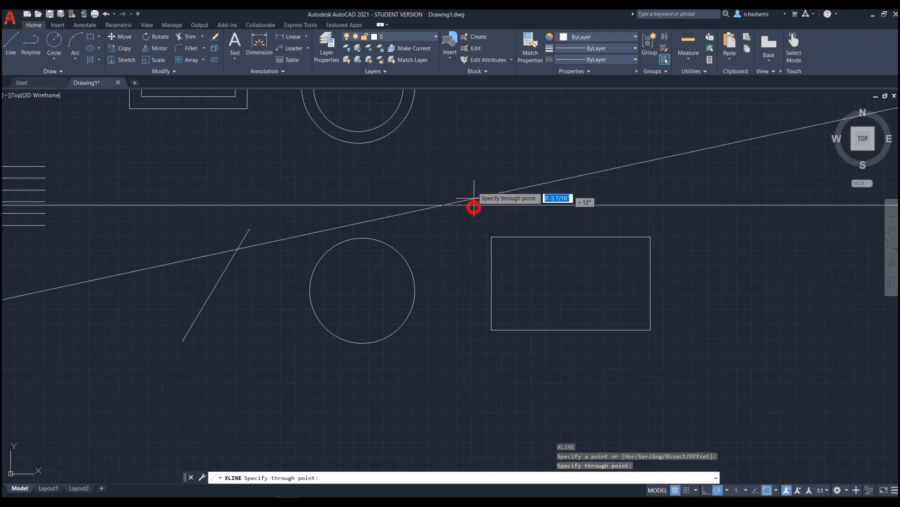
{"action": "left_click", "coordinate": [470, 179]}
{"action": "left_click", "coordinate": [433, 171]}
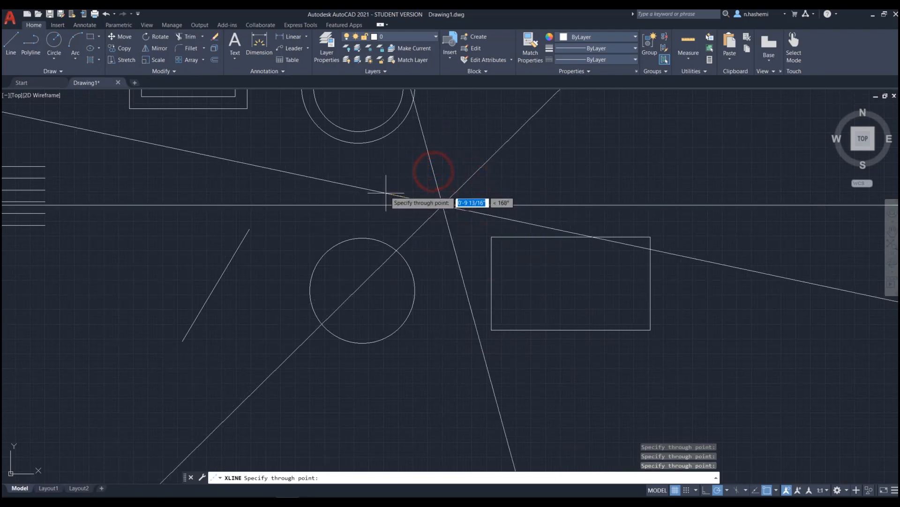
{"action": "left_click", "coordinate": [387, 191]}
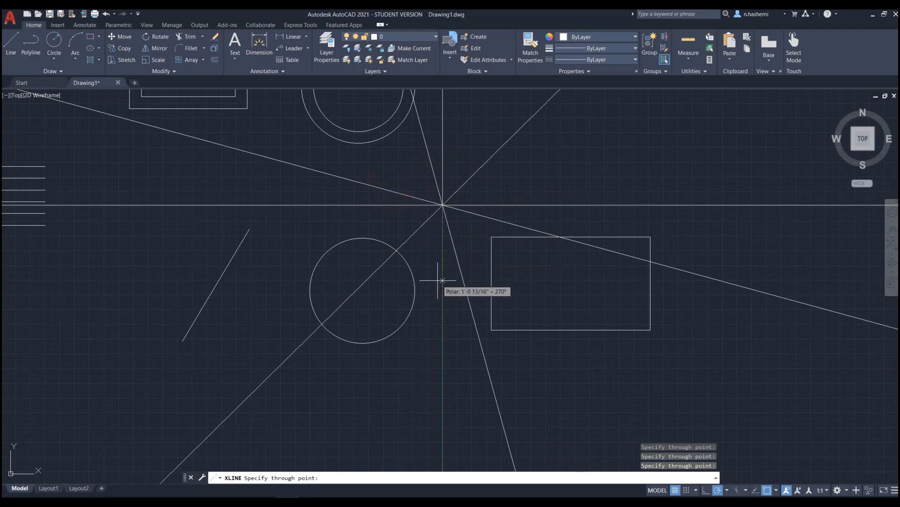
{"action": "key", "text": "Return"}
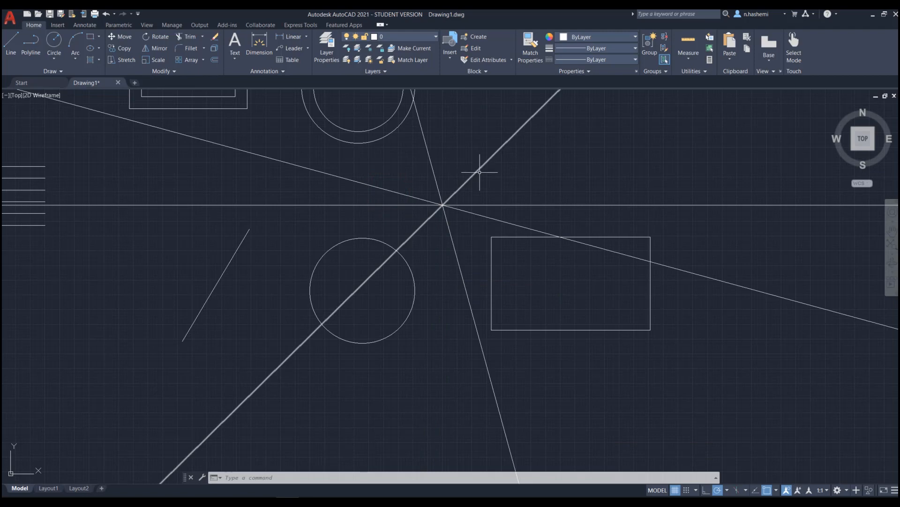
Delete the four construction lines that cross at the common point
{"action": "left_click", "coordinate": [479, 189]}
{"action": "left_click", "coordinate": [416, 235]}
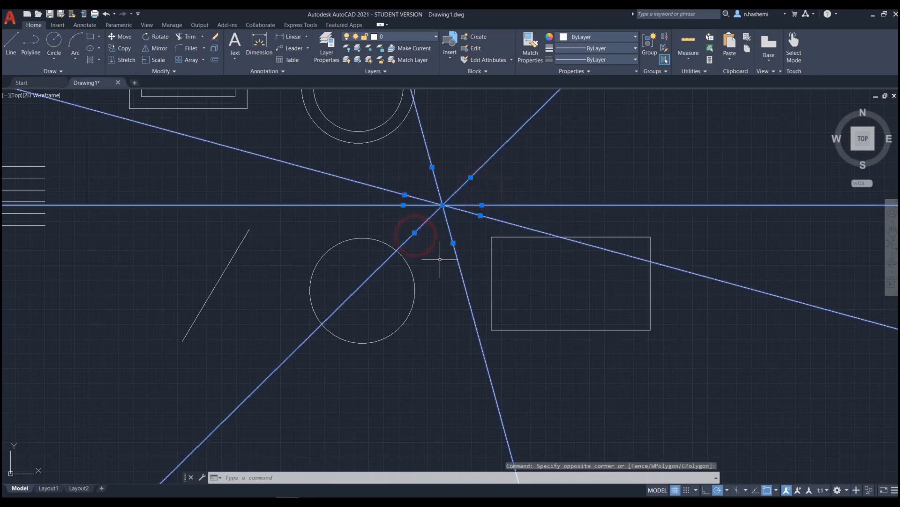
{"action": "key", "text": "Delete"}
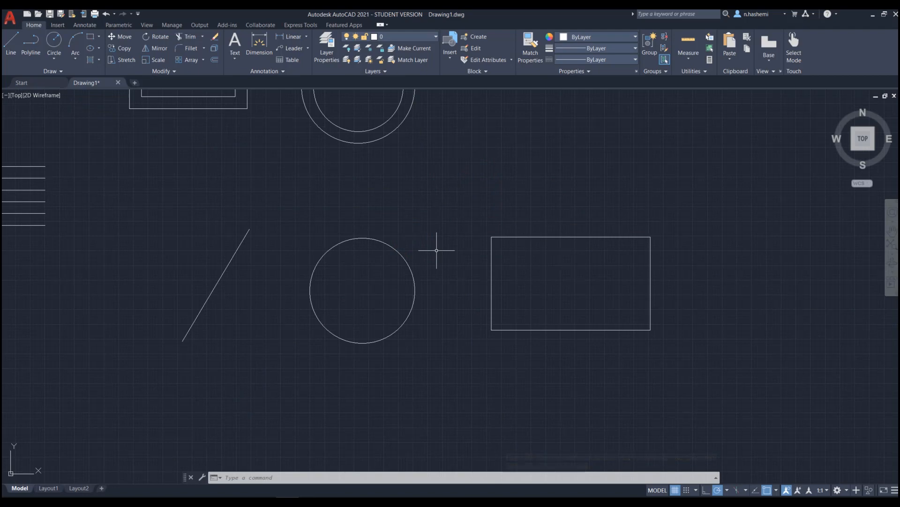
Draw seven horizontal construction lines with the Hor option, at different heights above, across and below the single circle and rectangle
{"action": "type", "text": "xl"}
{"action": "key", "text": "Return"}
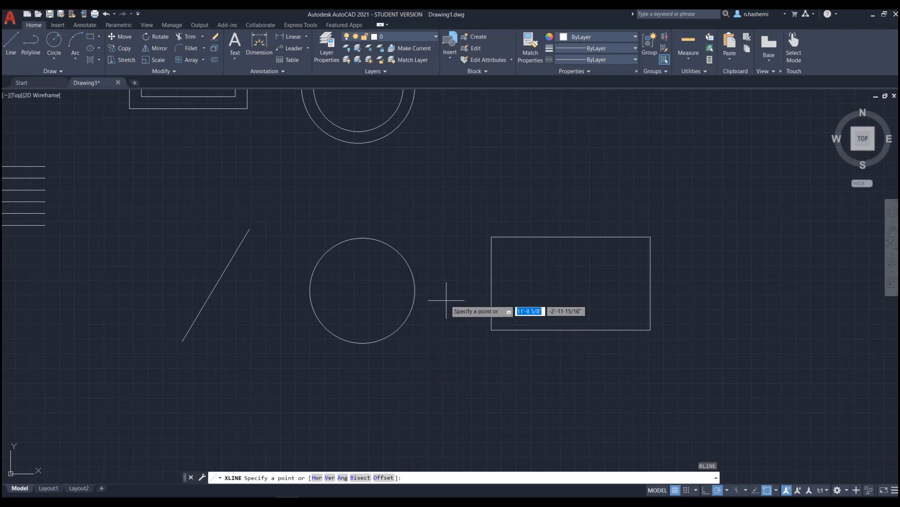
{"action": "type", "text": "h"}
{"action": "key", "text": "Return"}
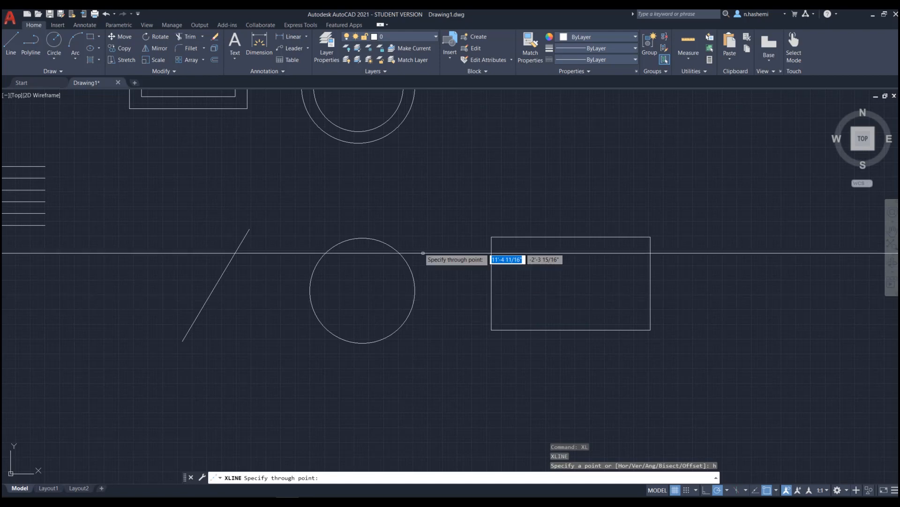
{"action": "left_click", "coordinate": [449, 178]}
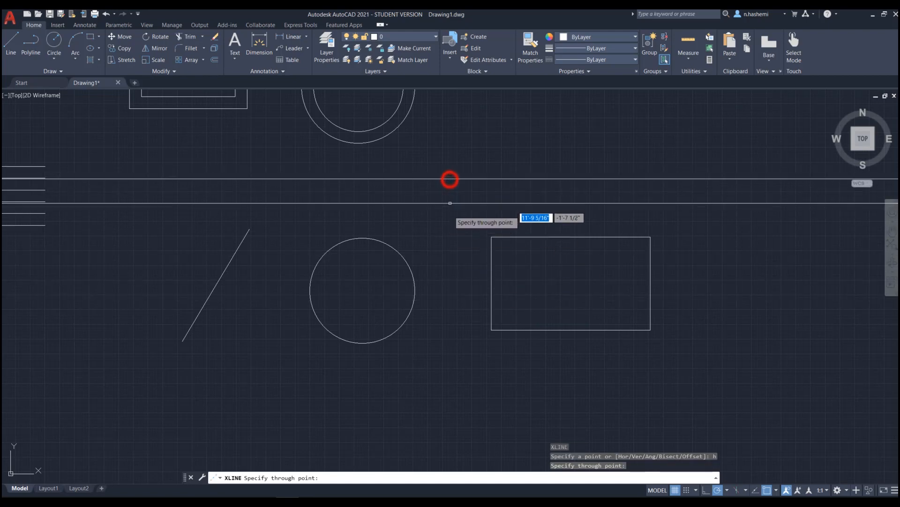
{"action": "left_click", "coordinate": [450, 288]}
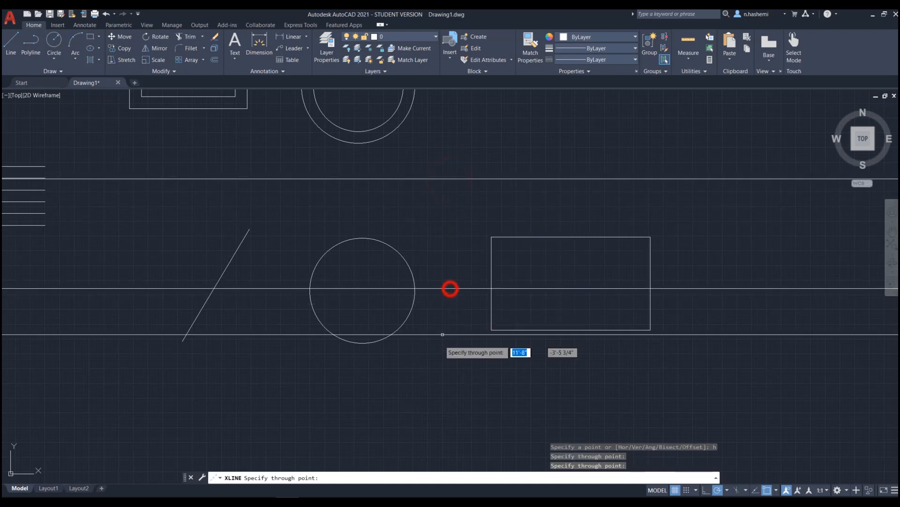
{"action": "left_click", "coordinate": [446, 385]}
{"action": "left_click", "coordinate": [445, 156]}
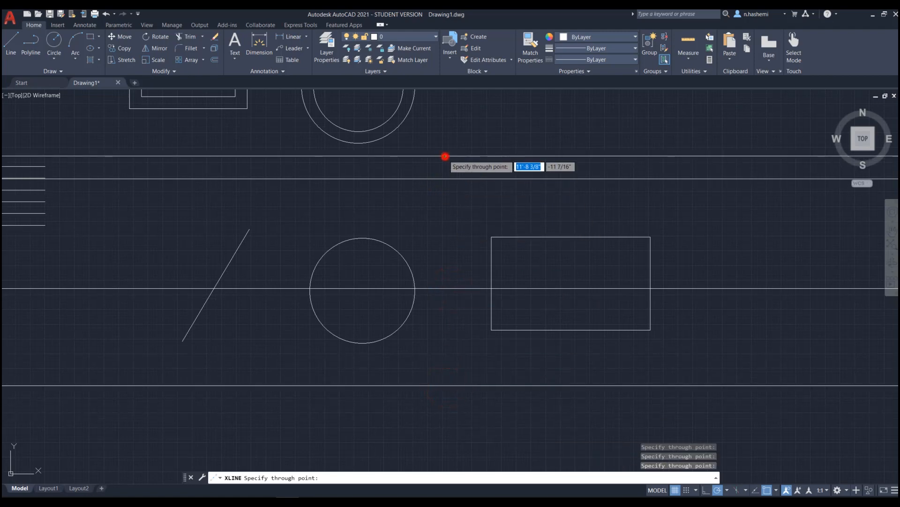
{"action": "left_click", "coordinate": [450, 237]}
{"action": "left_click", "coordinate": [441, 421]}
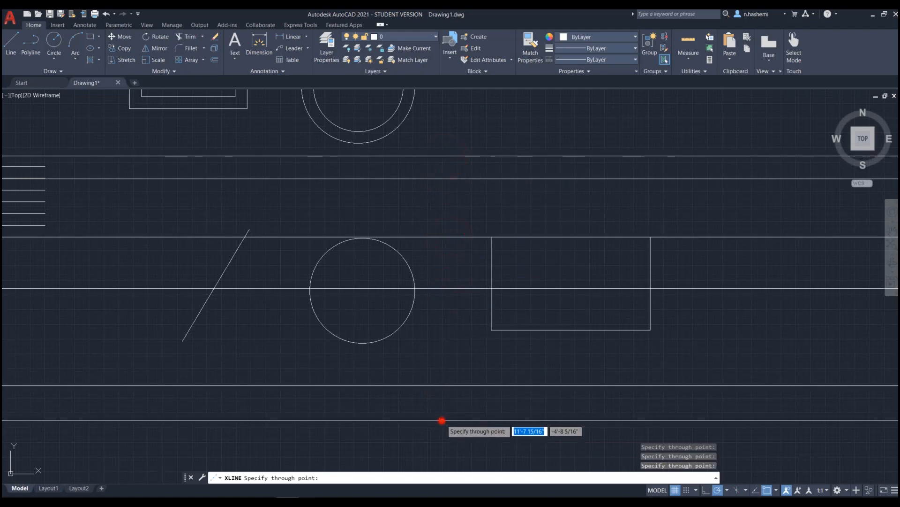
{"action": "left_click", "coordinate": [449, 363]}
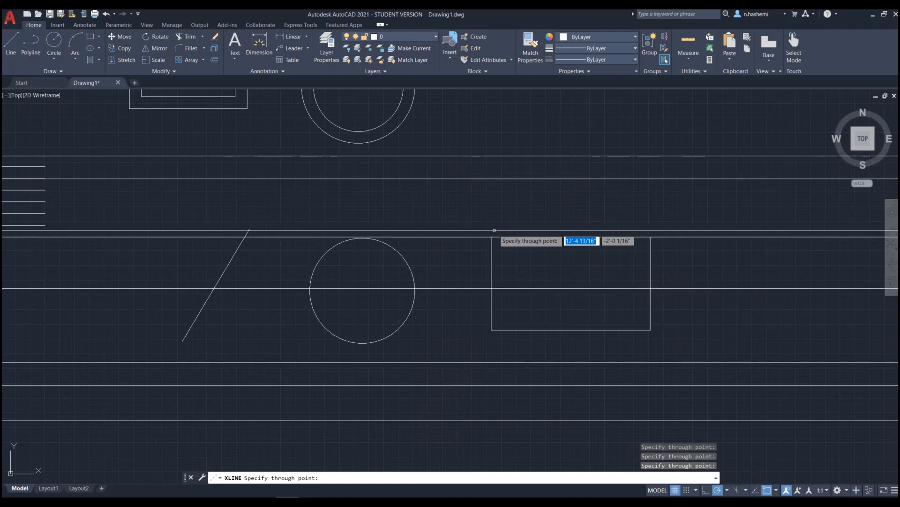
Add two more horizontal construction lines, one just below and one just above the single rectangle, and finish the command
{"action": "left_click", "coordinate": [603, 337]}
{"action": "left_click", "coordinate": [603, 228]}
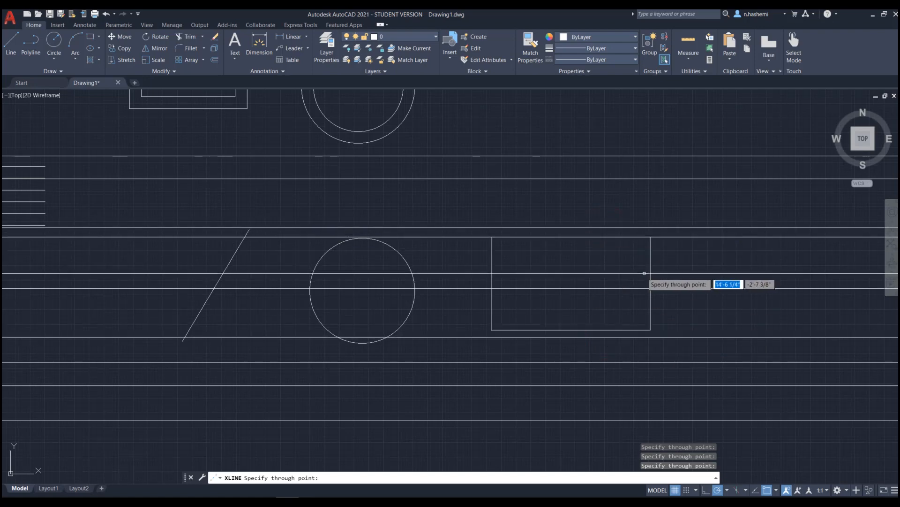
{"action": "key", "text": "Escape"}
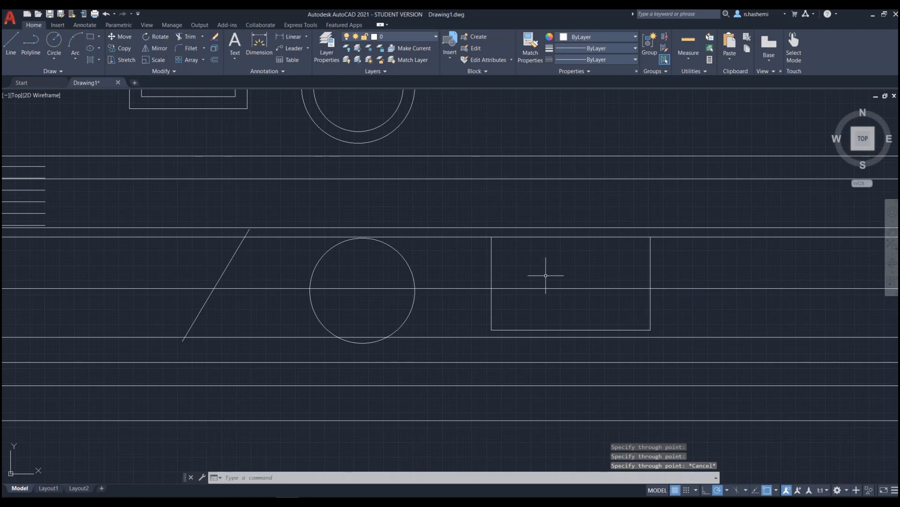
Draw four vertical construction lines with the Ver option: one on each side of the rectangle, one between slanted line and circle, one farther right
{"action": "key", "text": "Return"}
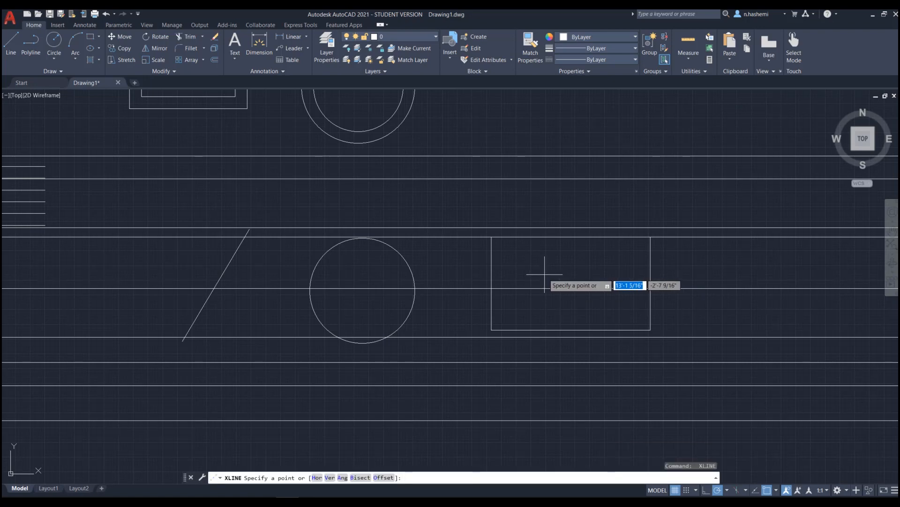
{"action": "type", "text": "v"}
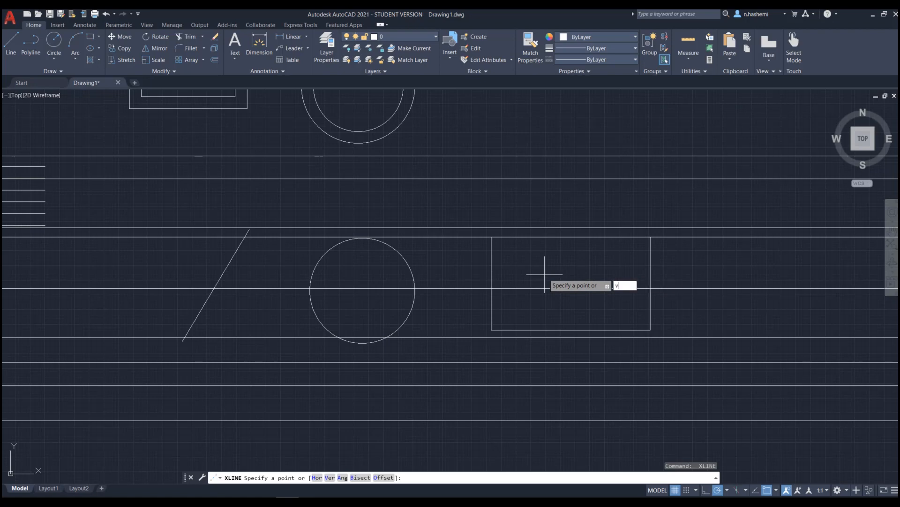
{"action": "key", "text": "Return"}
{"action": "left_click", "coordinate": [478, 267]}
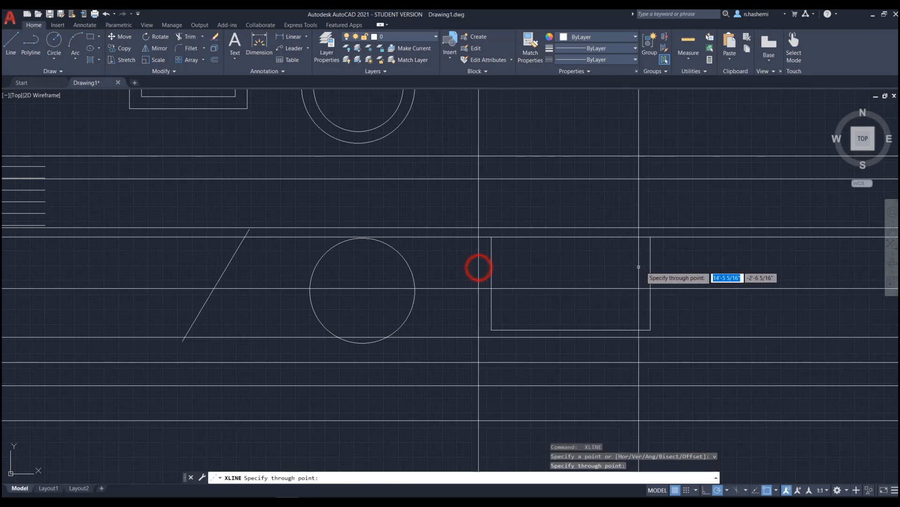
{"action": "left_click", "coordinate": [663, 268]}
{"action": "left_click", "coordinate": [274, 268]}
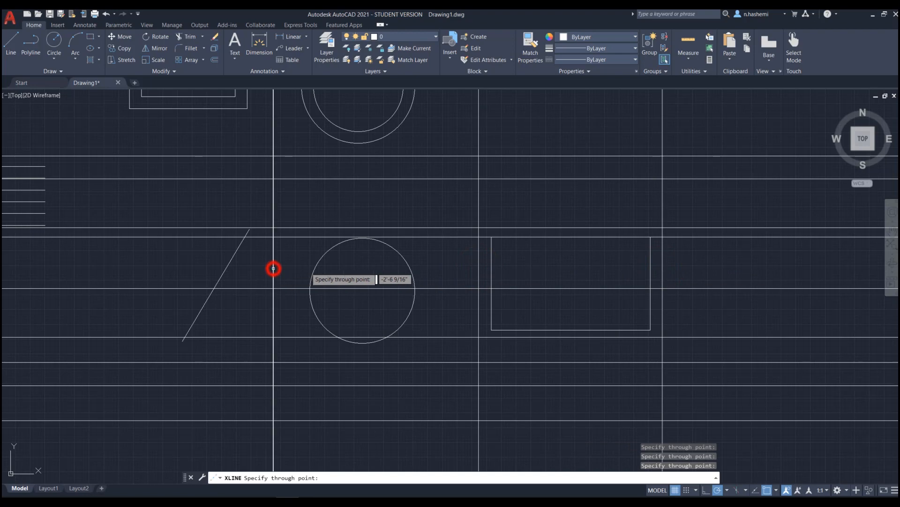
{"action": "left_click", "coordinate": [733, 268]}
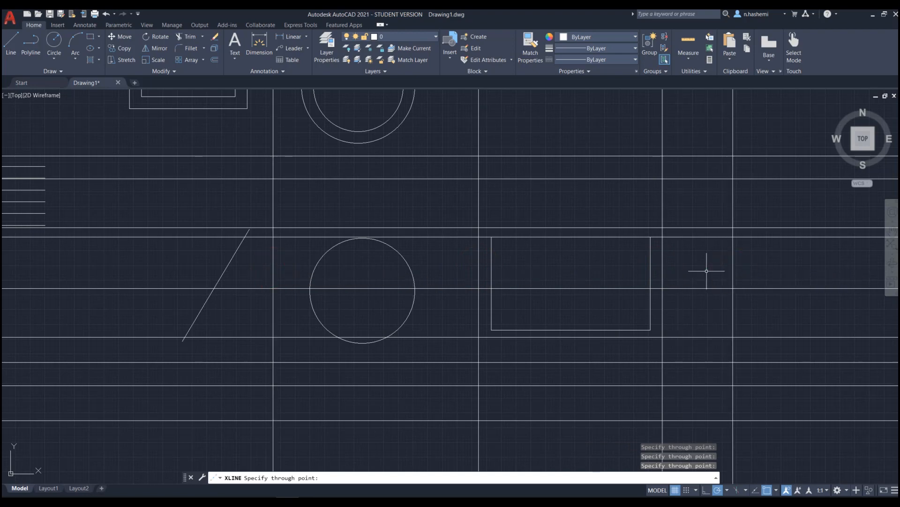
{"action": "key", "text": "Return"}
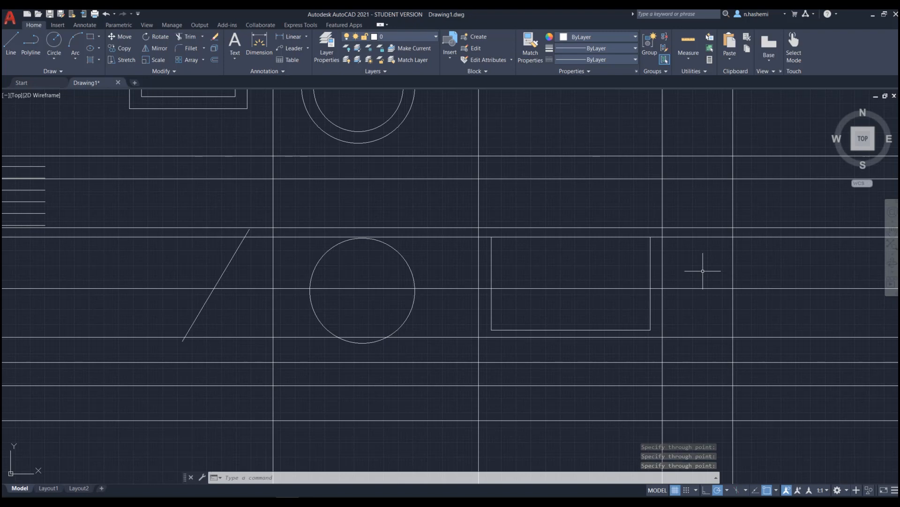
Draw two parallel construction lines at a 30-degree angle with the Ang option, one crossing the single circle and one passing below the rectangle
{"action": "type", "text": "xl"}
{"action": "key", "text": "Return"}
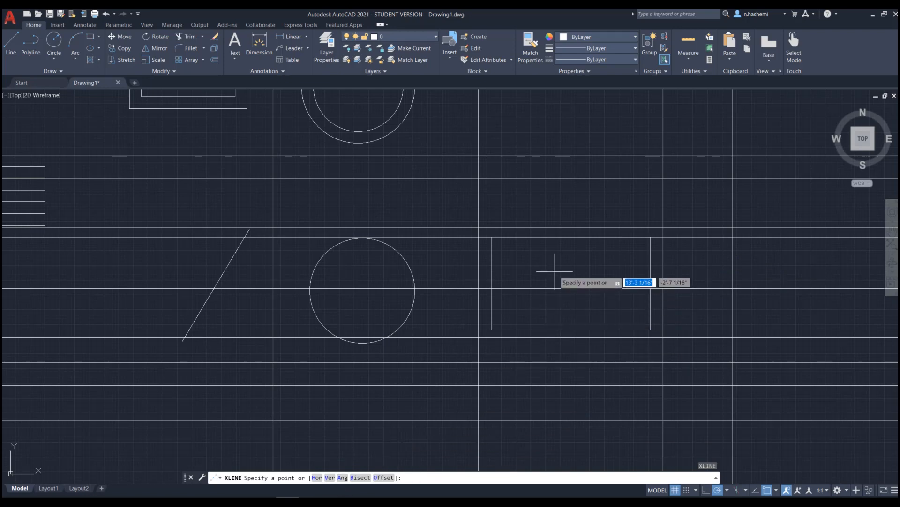
{"action": "type", "text": "a"}
{"action": "key", "text": "Return"}
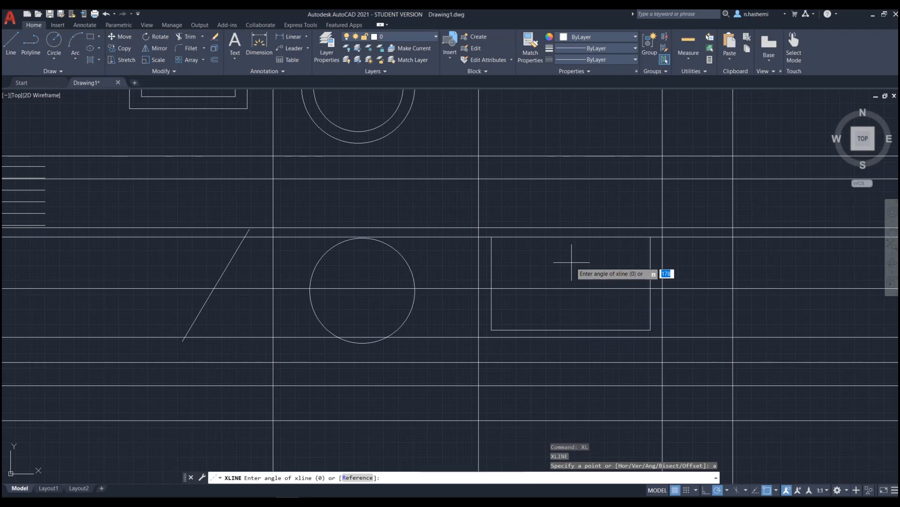
{"action": "type", "text": "30"}
{"action": "key", "text": "Return"}
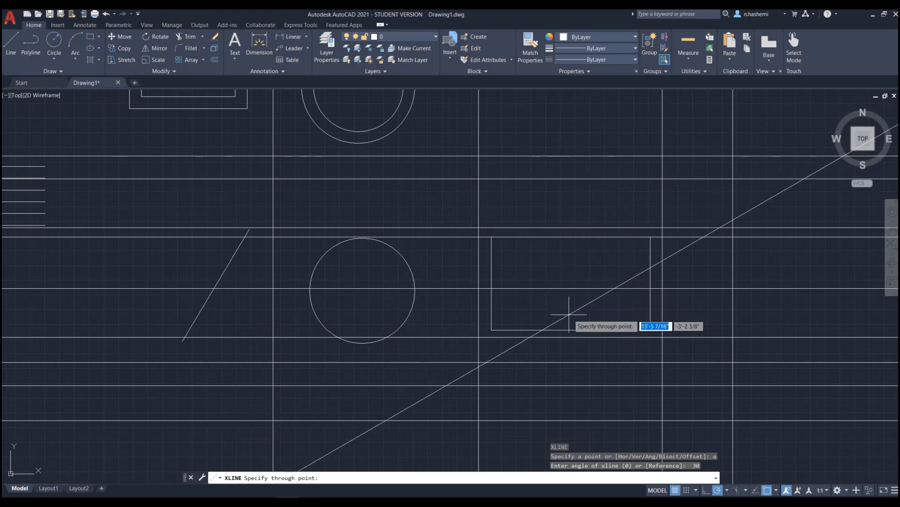
{"action": "left_click", "coordinate": [452, 196]}
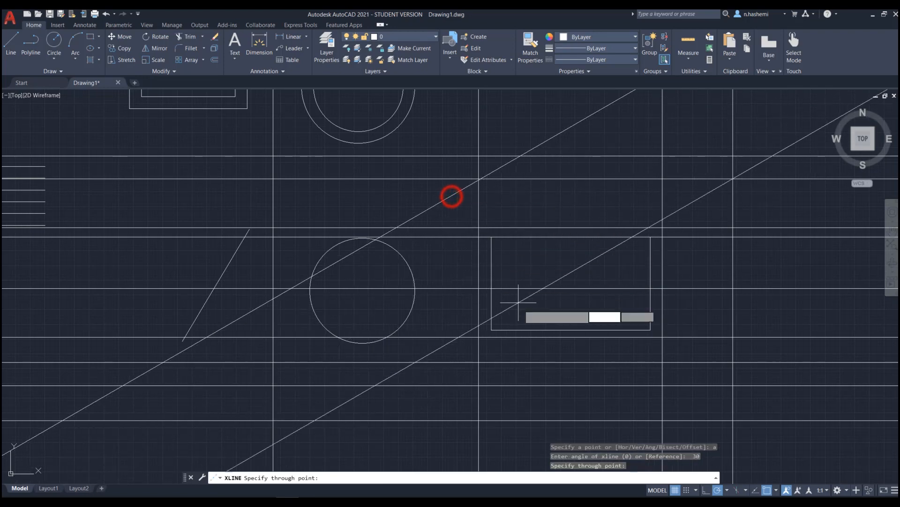
{"action": "left_click", "coordinate": [618, 396]}
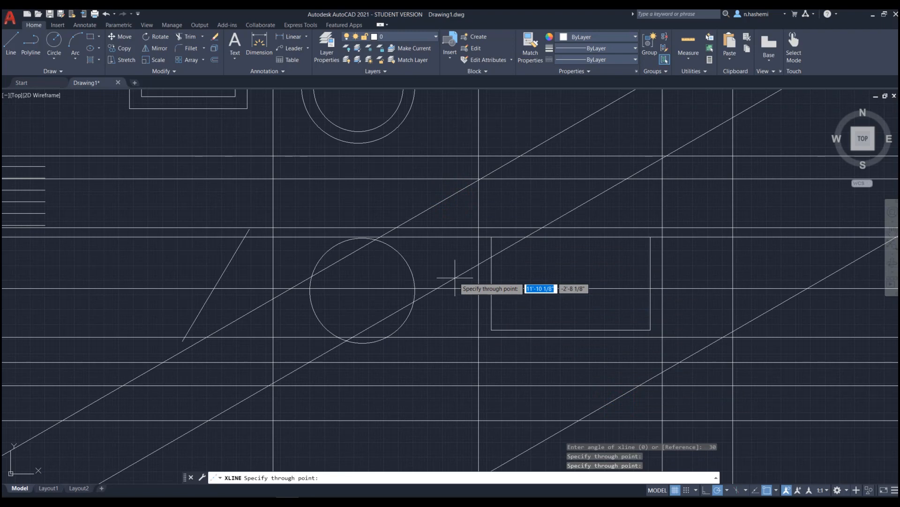
{"action": "key", "text": "Escape"}
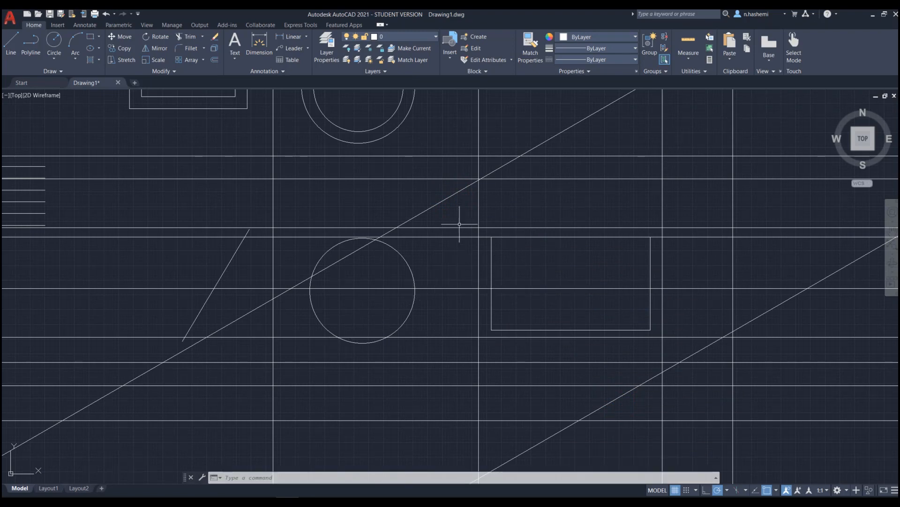
{"action": "scroll", "coordinate": [429, 258], "scroll_direction": "down", "scroll_amount": 10}
{"action": "scroll", "coordinate": [429, 258], "scroll_direction": "down", "scroll_amount": 5}
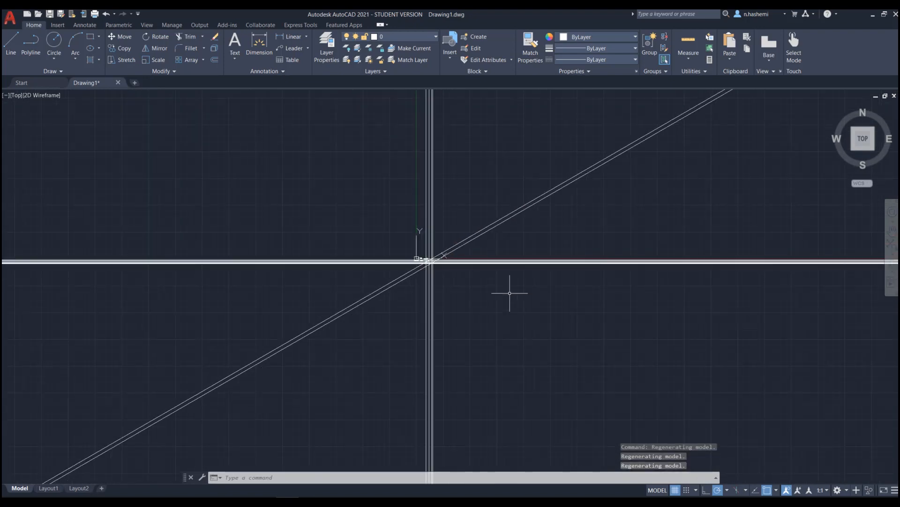
{"action": "scroll", "coordinate": [403, 294], "scroll_direction": "up", "scroll_amount": 10}
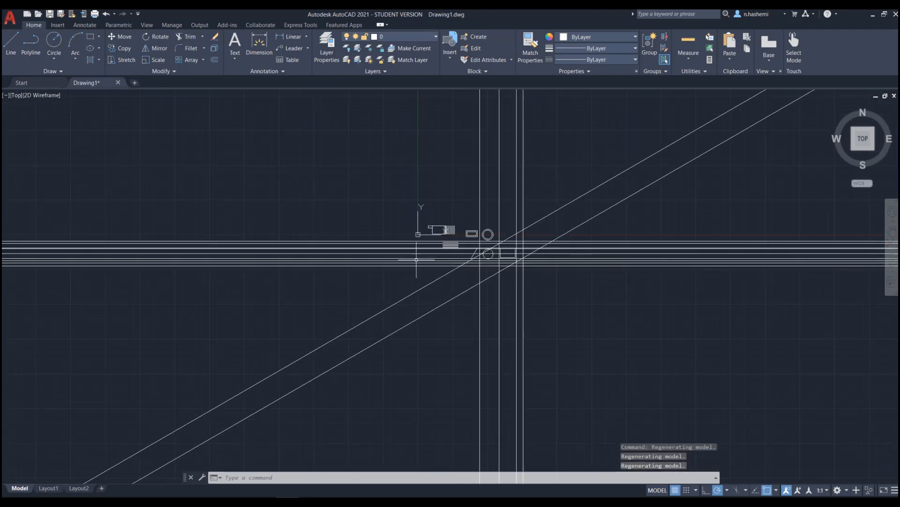
{"action": "scroll", "coordinate": [424, 280], "scroll_direction": "up", "scroll_amount": 3}
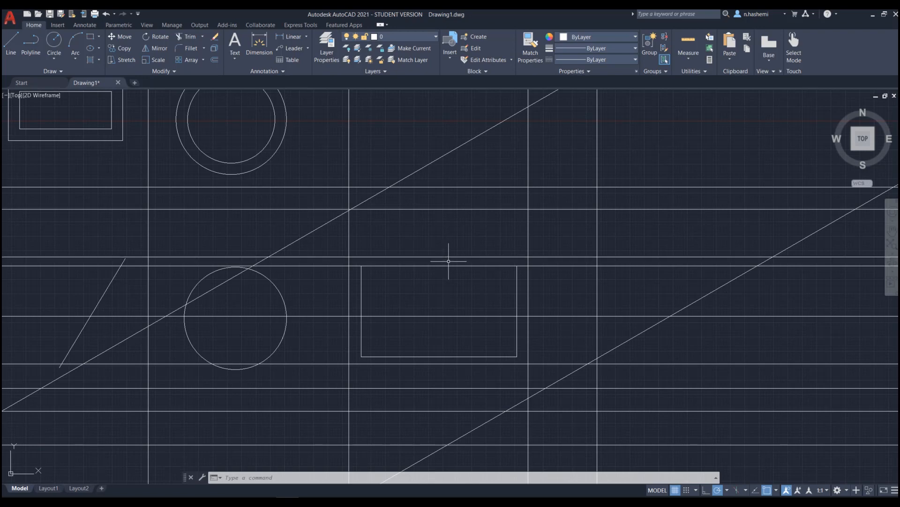
{"action": "scroll", "coordinate": [445, 242], "scroll_direction": "down", "scroll_amount": 2}
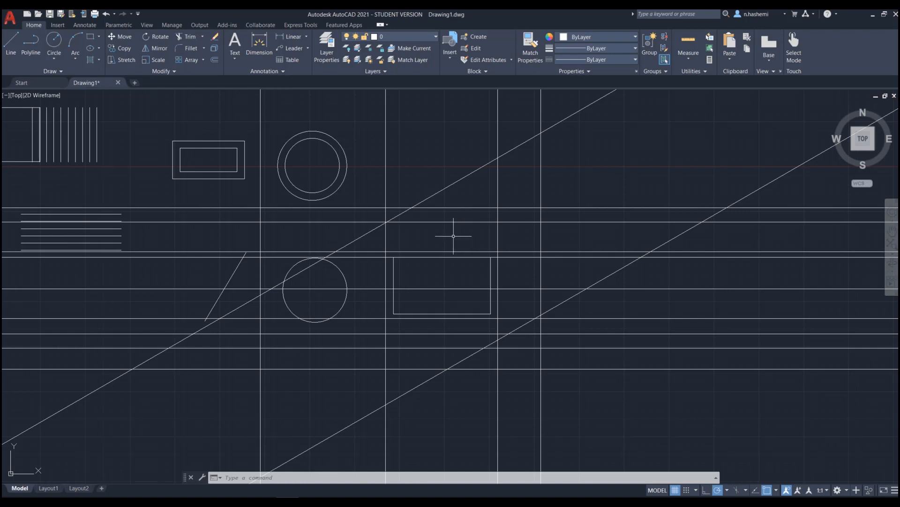
Draw five rays from near the centre of the single circle, one vertical, three slanting upward and one slanting down to the left
{"action": "left_click", "coordinate": [65, 71]}
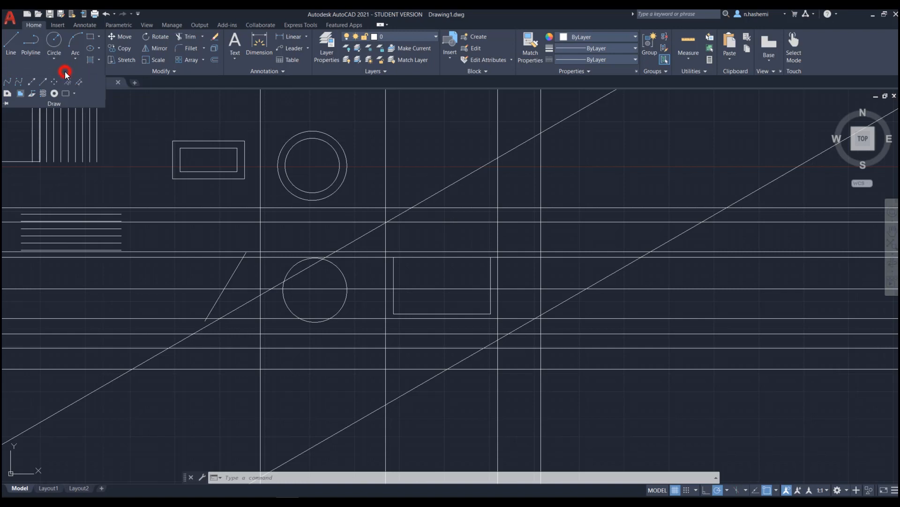
{"action": "left_click", "coordinate": [43, 84]}
{"action": "scroll", "coordinate": [382, 262], "scroll_direction": "down", "scroll_amount": 2}
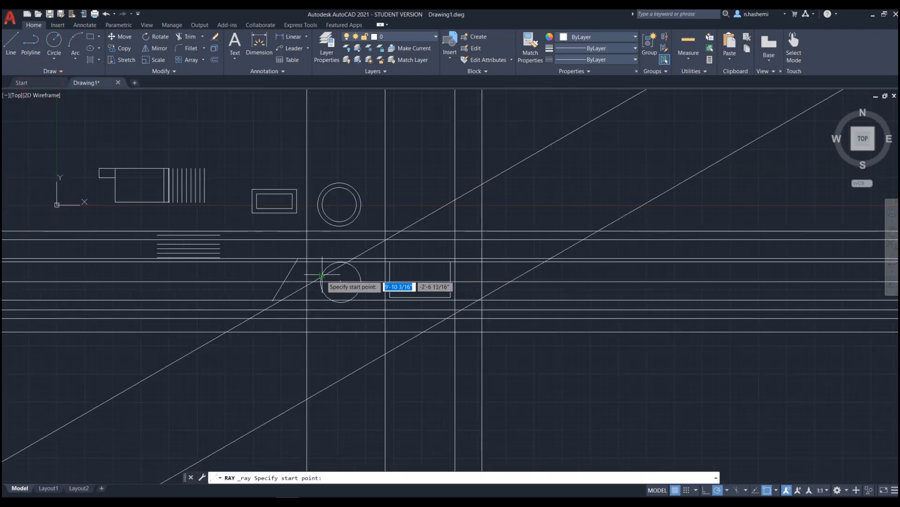
{"action": "scroll", "coordinate": [322, 275], "scroll_direction": "up", "scroll_amount": 5}
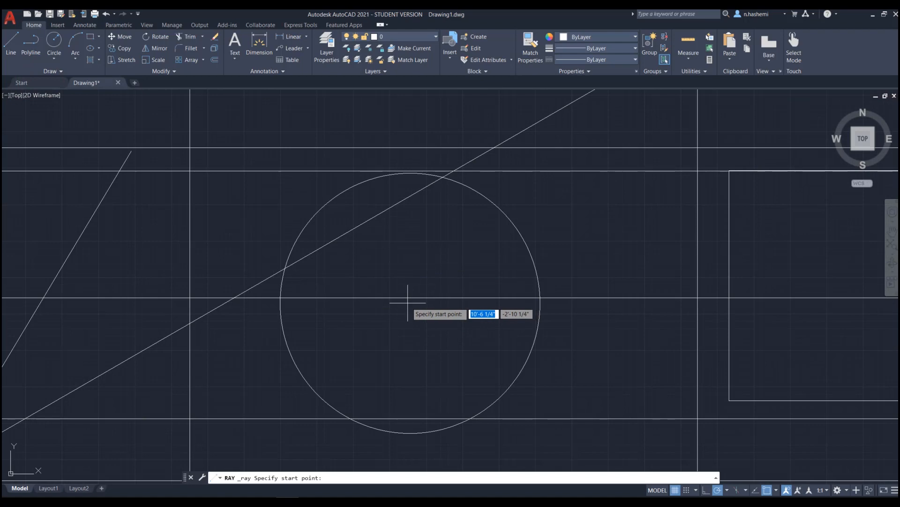
{"action": "left_click", "coordinate": [408, 302]}
{"action": "left_click", "coordinate": [516, 241]}
{"action": "left_click", "coordinate": [435, 226]}
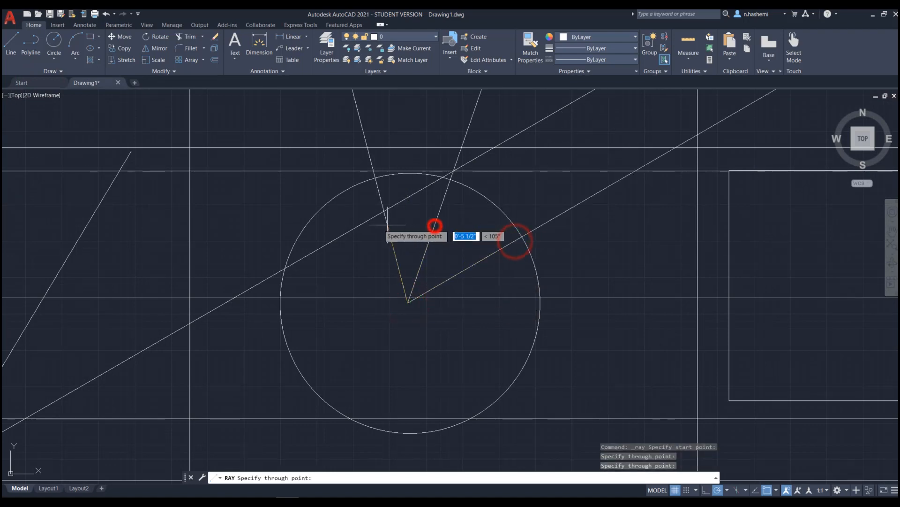
{"action": "left_click", "coordinate": [365, 229]}
{"action": "left_click", "coordinate": [338, 296]}
{"action": "left_click", "coordinate": [351, 344]}
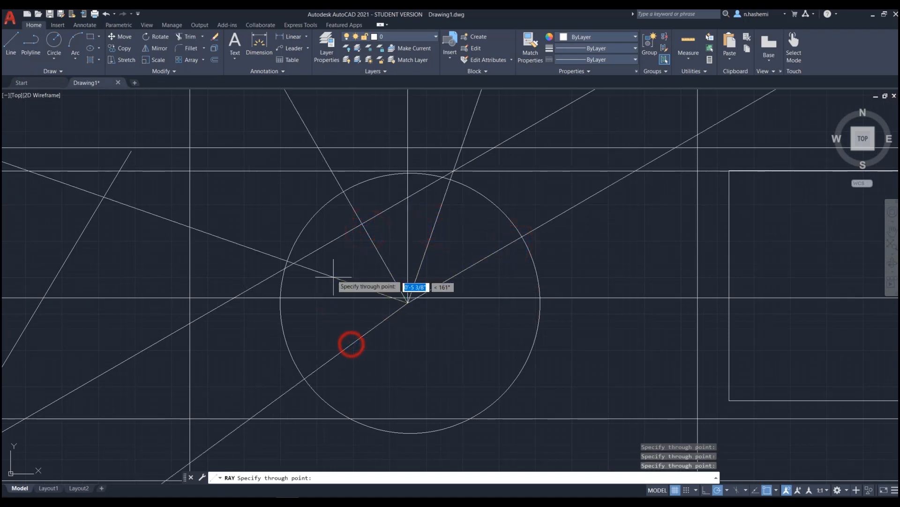
{"action": "scroll", "coordinate": [333, 277], "scroll_direction": "down", "scroll_amount": 6}
{"action": "scroll", "coordinate": [353, 294], "scroll_direction": "up", "scroll_amount": 3}
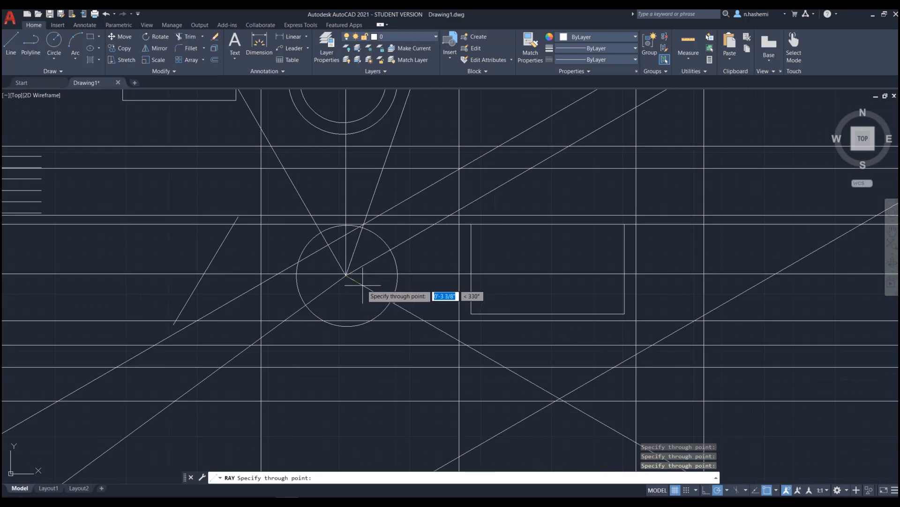
{"action": "key", "text": "Escape"}
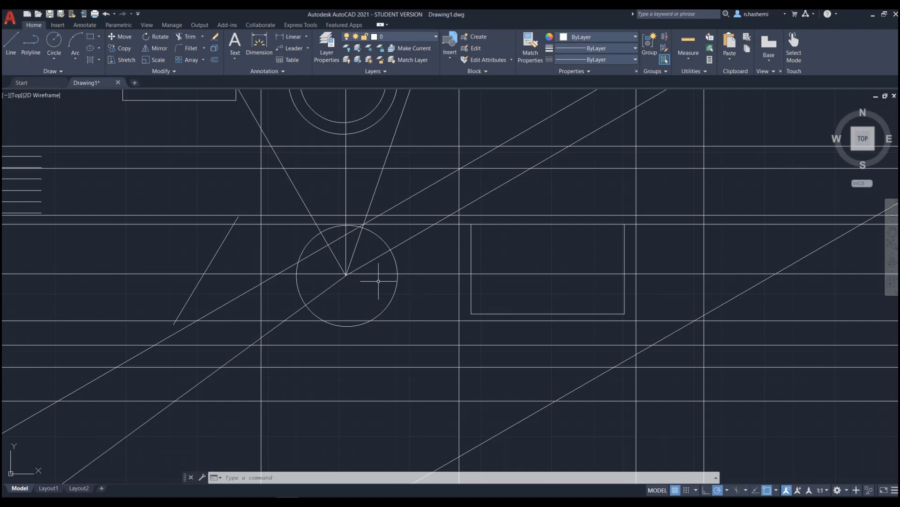
Select all objects in the drawing and delete them
{"action": "key", "text": "ctrl+a"}
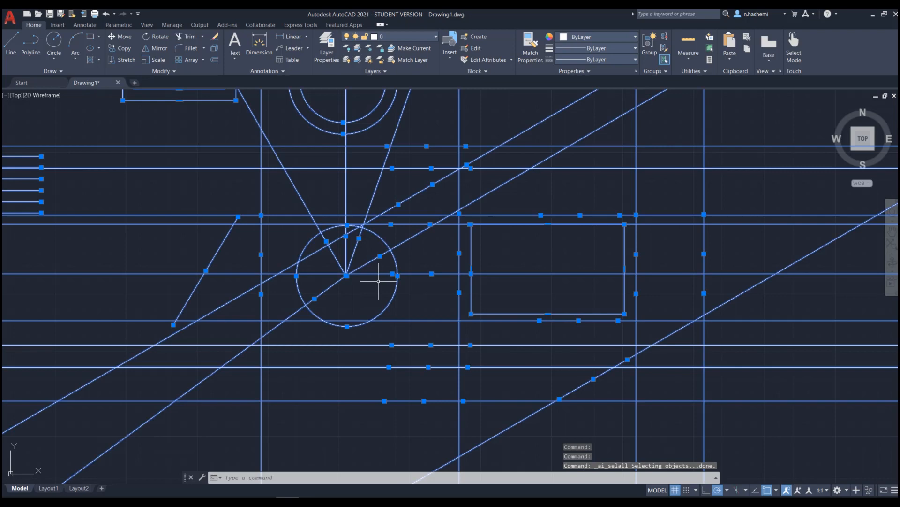
{"action": "key", "text": "Delete"}
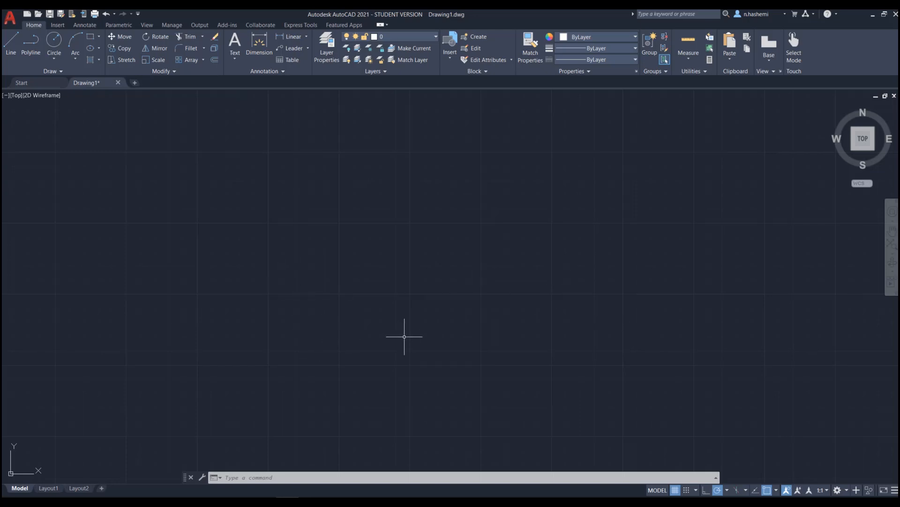
Draw five roughly evenly spaced horizontal construction lines in the empty drawing with the XLINE Hor option
{"action": "type", "text": "xl"}
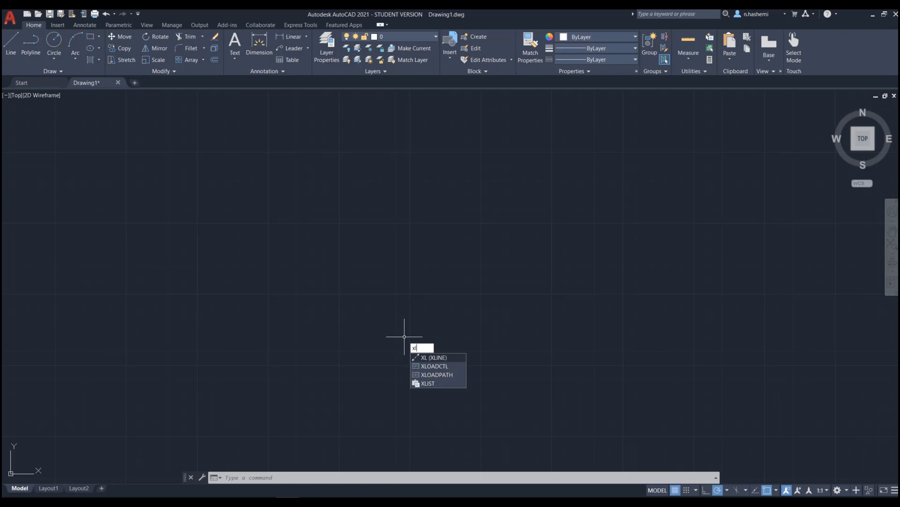
{"action": "key", "text": "Return"}
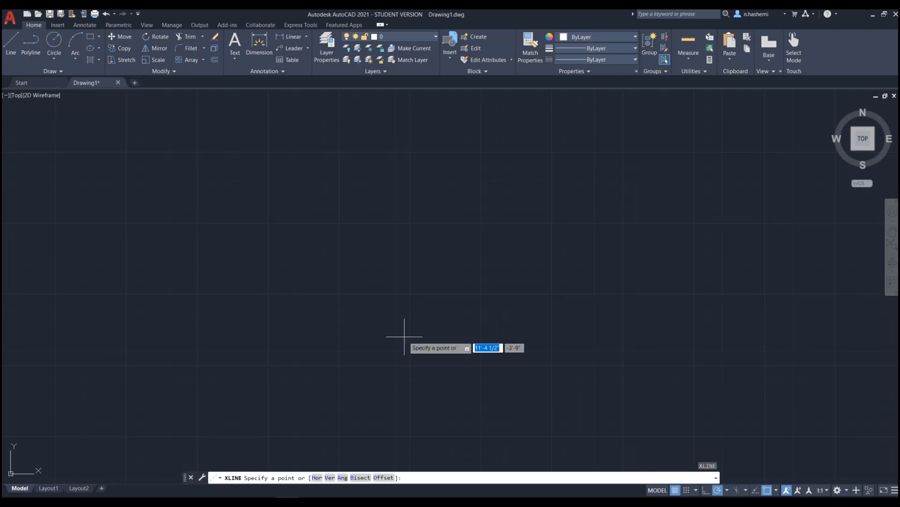
{"action": "type", "text": "h"}
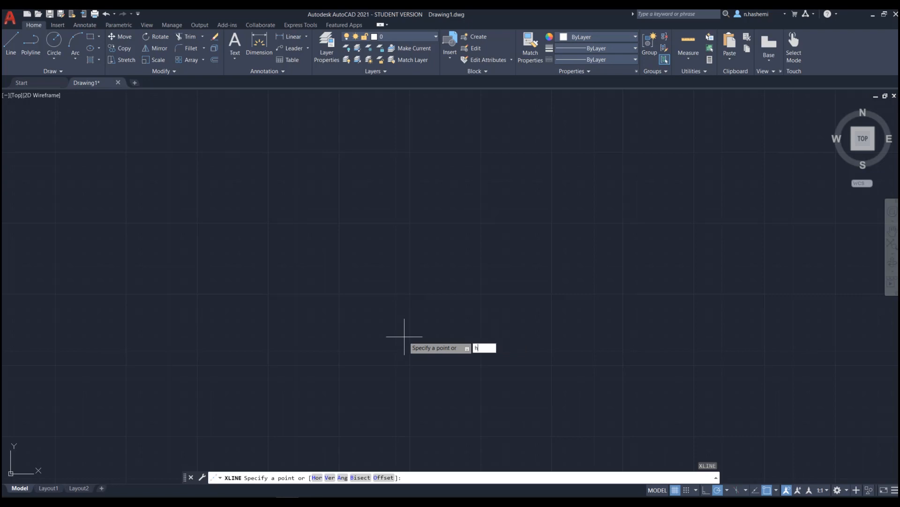
{"action": "key", "text": "Return"}
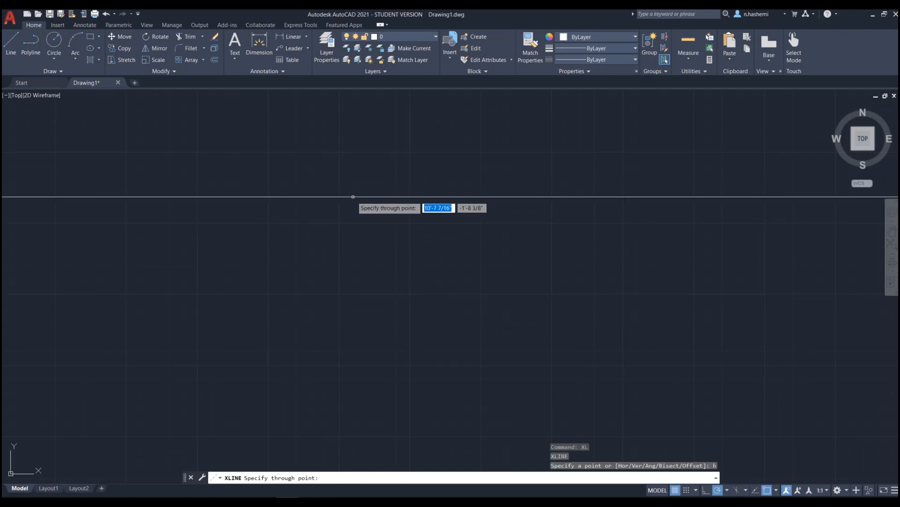
{"action": "left_click", "coordinate": [353, 193]}
{"action": "left_click", "coordinate": [353, 226]}
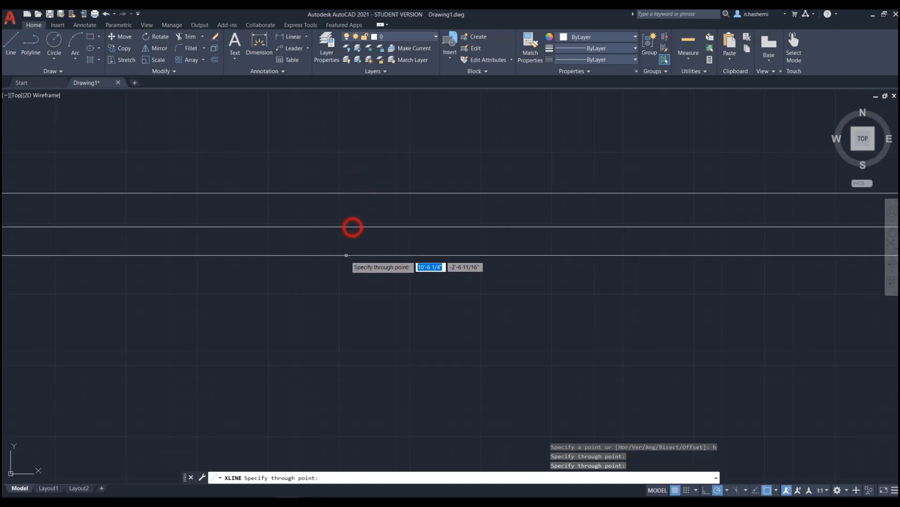
{"action": "left_click", "coordinate": [352, 267]}
{"action": "left_click", "coordinate": [351, 306]}
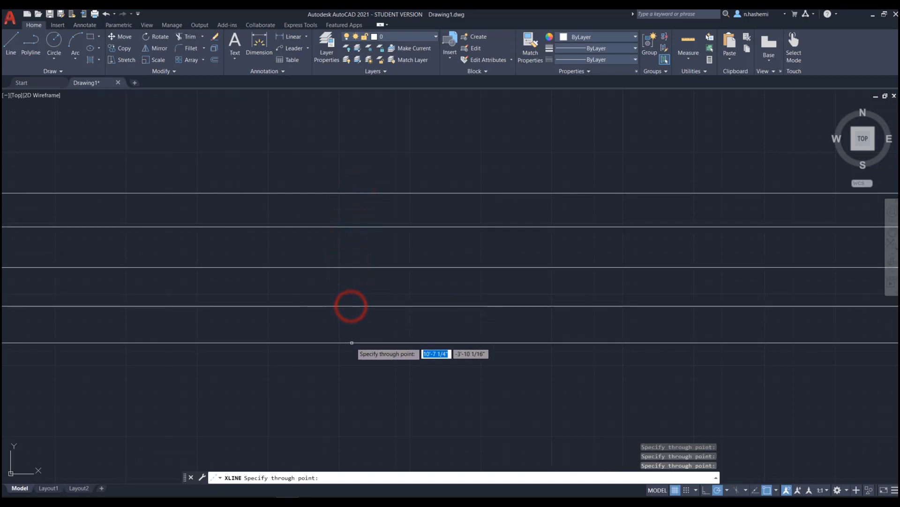
{"action": "left_click", "coordinate": [352, 342]}
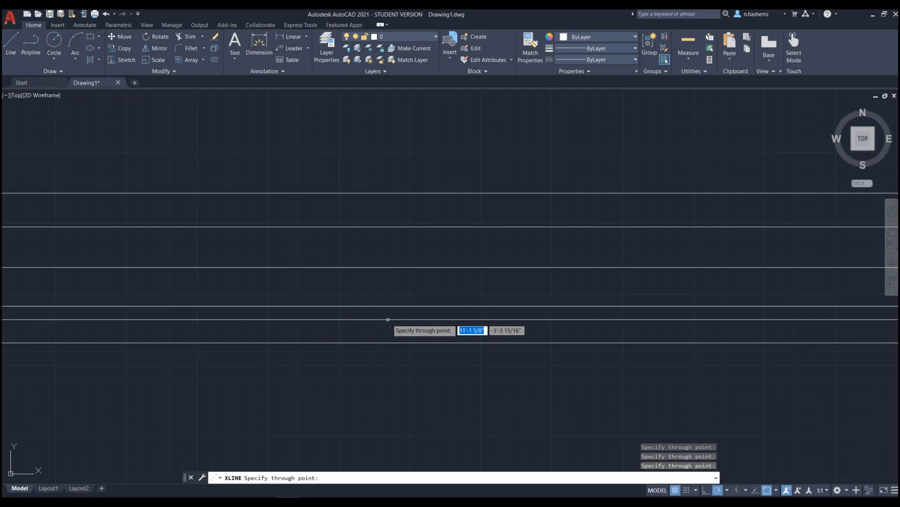
{"action": "key", "text": "Escape"}
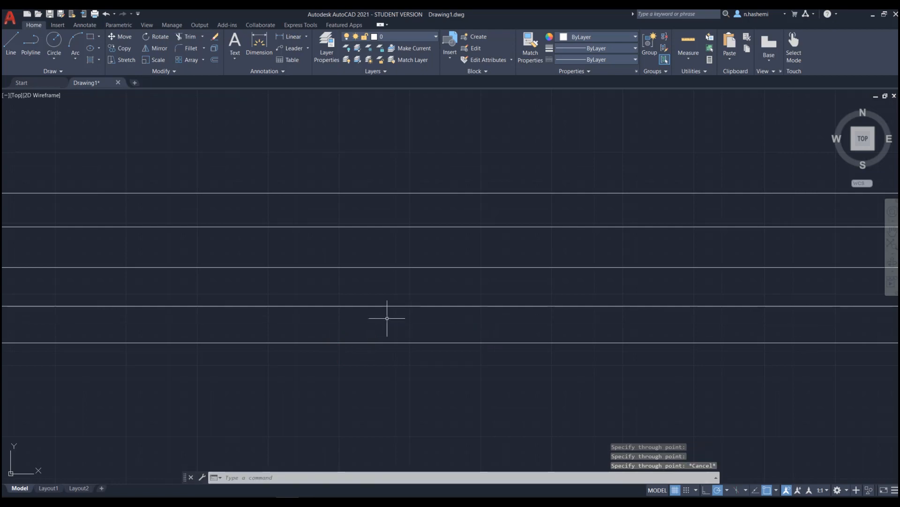
{"action": "left_click", "coordinate": [448, 158]}
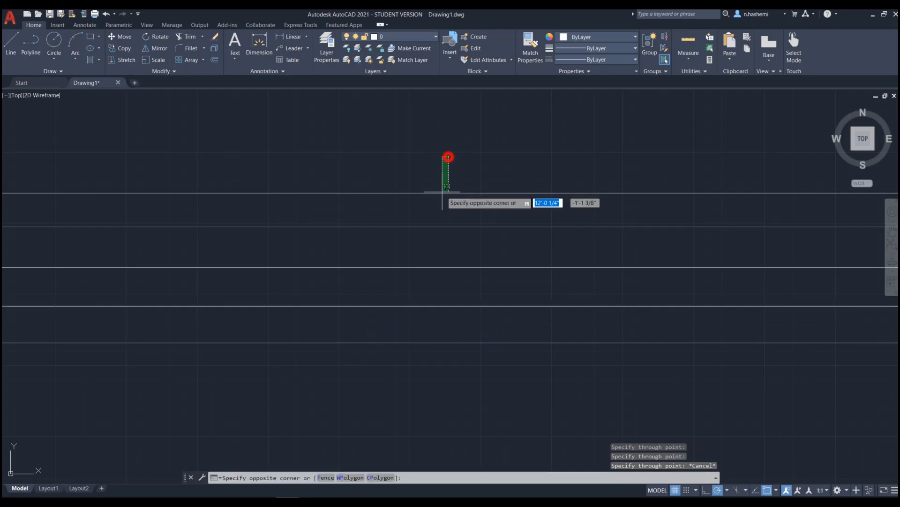
{"action": "left_click", "coordinate": [395, 366]}
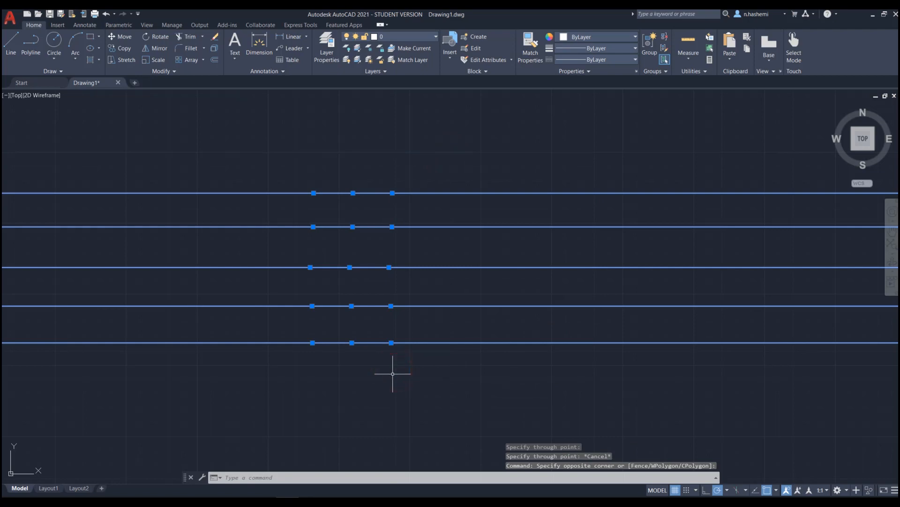
{"action": "key", "text": "Escape"}
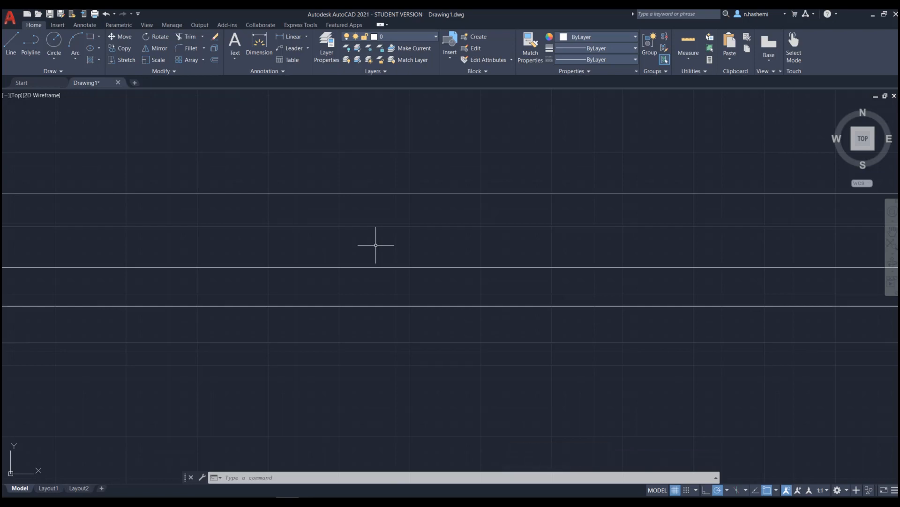
Draw five roughly evenly spaced vertical construction lines across the horizontal ones with the XLINE Ver option
{"action": "type", "text": "xl"}
{"action": "key", "text": "Return"}
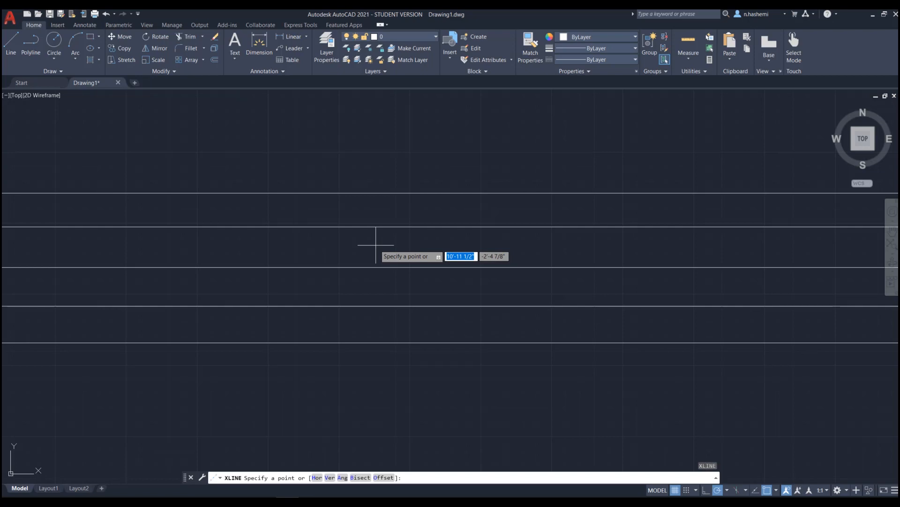
{"action": "type", "text": "v"}
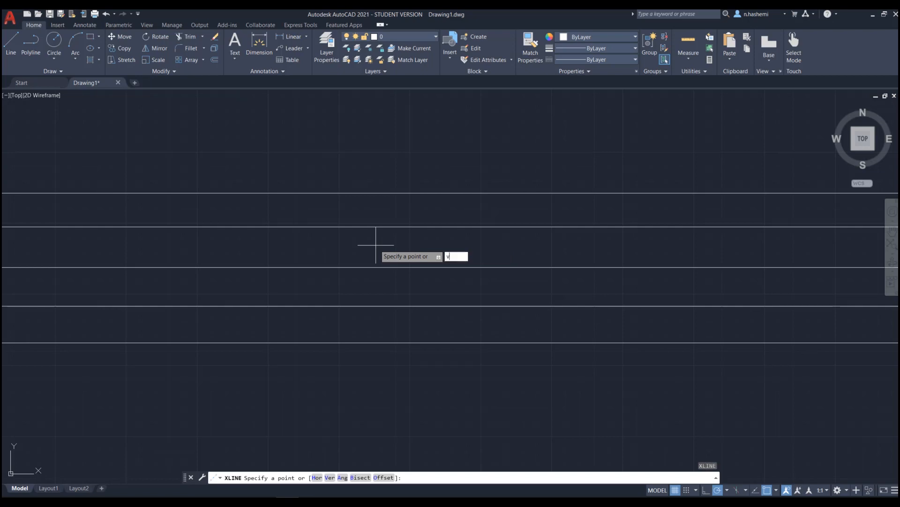
{"action": "key", "text": "Return"}
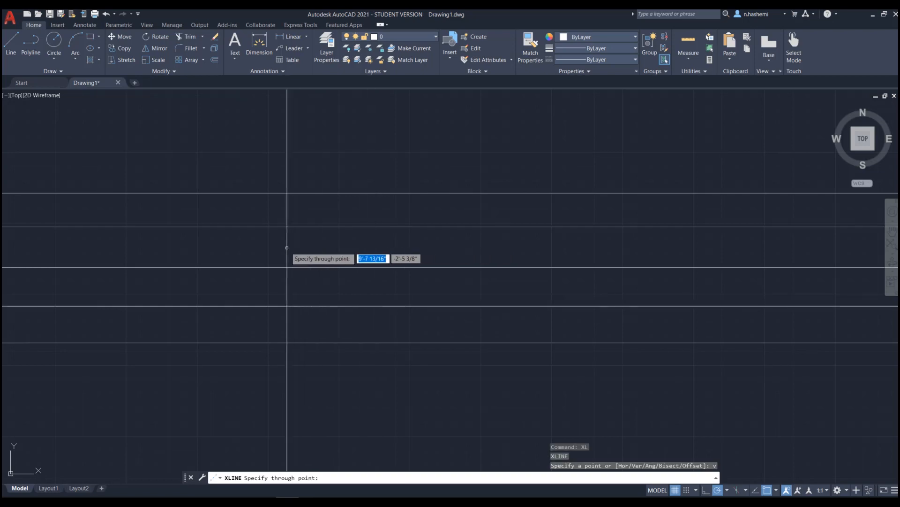
{"action": "left_click", "coordinate": [287, 249]}
{"action": "left_click", "coordinate": [355, 250]}
{"action": "left_click", "coordinate": [430, 251]}
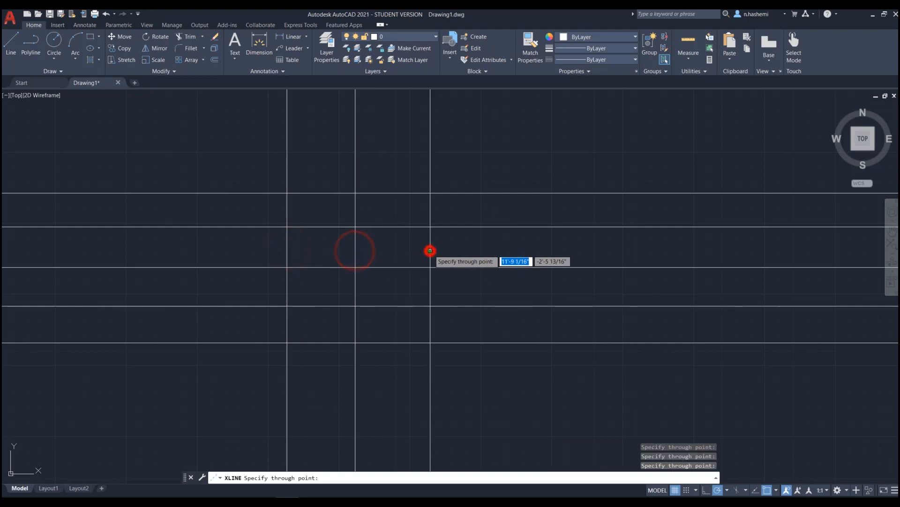
{"action": "left_click", "coordinate": [509, 251]}
{"action": "left_click", "coordinate": [592, 251]}
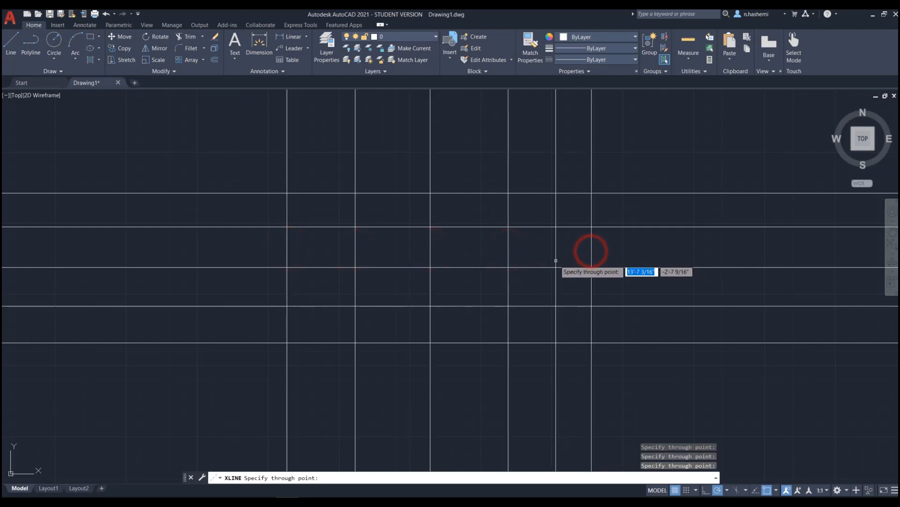
{"action": "key", "text": "Escape"}
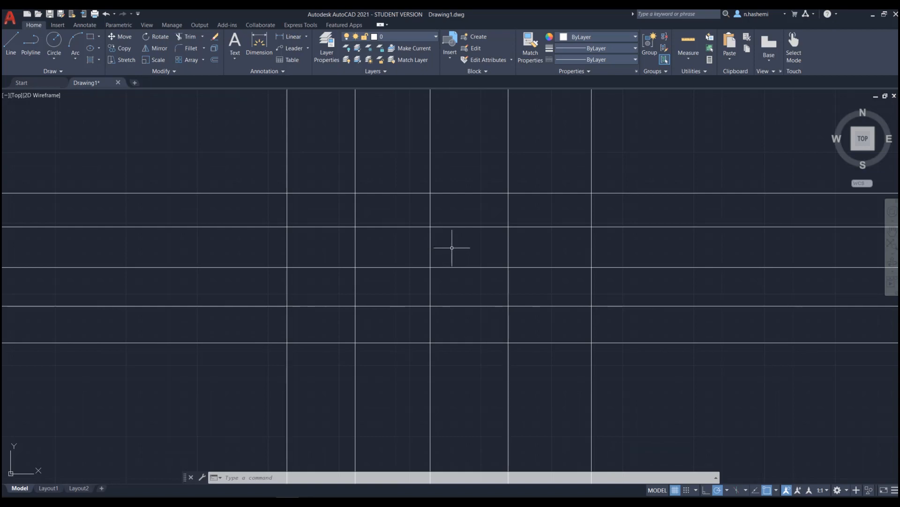
Draw three parallel construction lines at a 45-degree angle with the XLINE Ang option, crossing the upper-left part of the grid
{"action": "type", "text": "xl"}
{"action": "key", "text": "Return"}
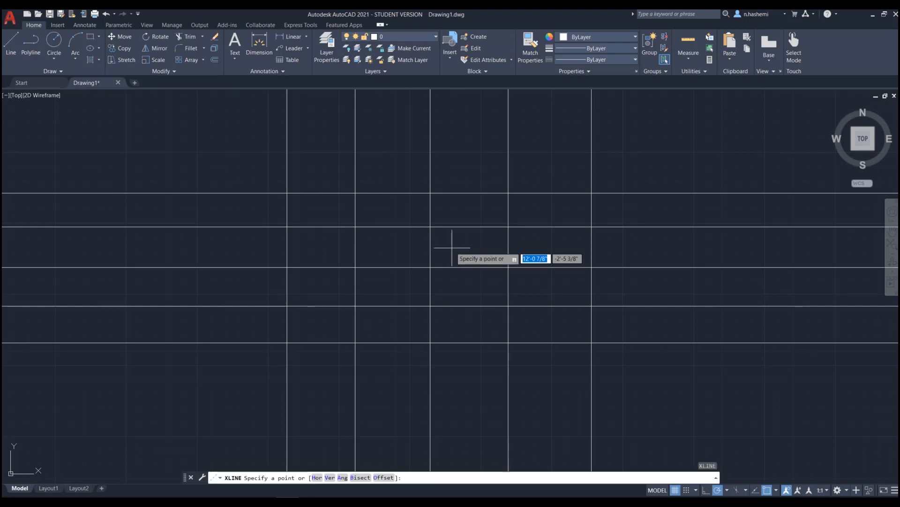
{"action": "type", "text": "a"}
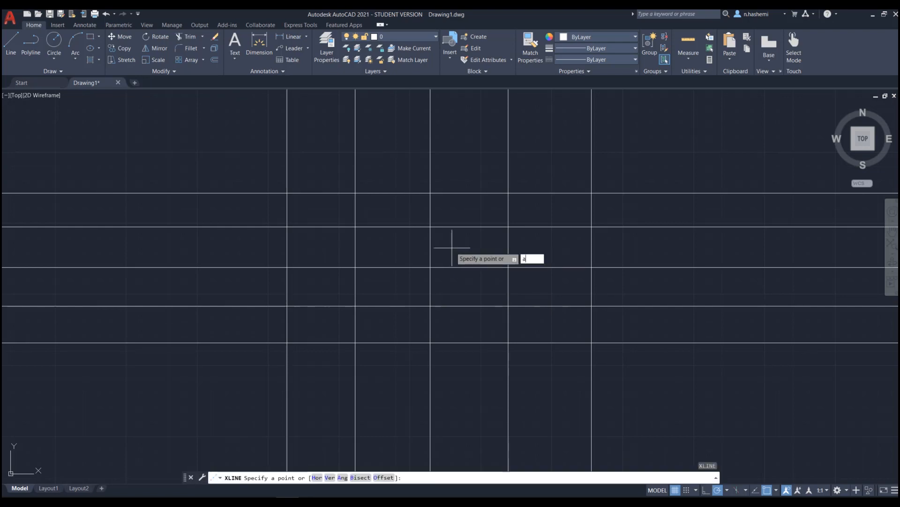
{"action": "key", "text": "Return"}
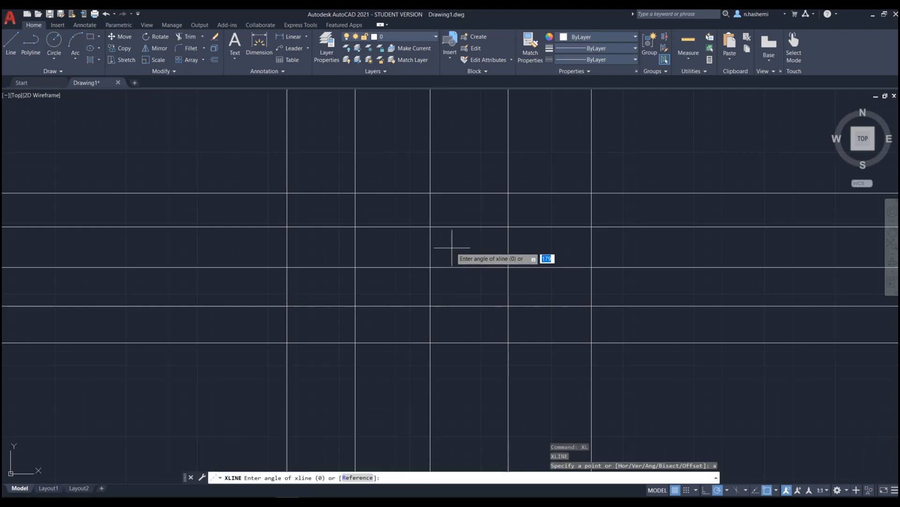
{"action": "type", "text": "45"}
{"action": "key", "text": "Return"}
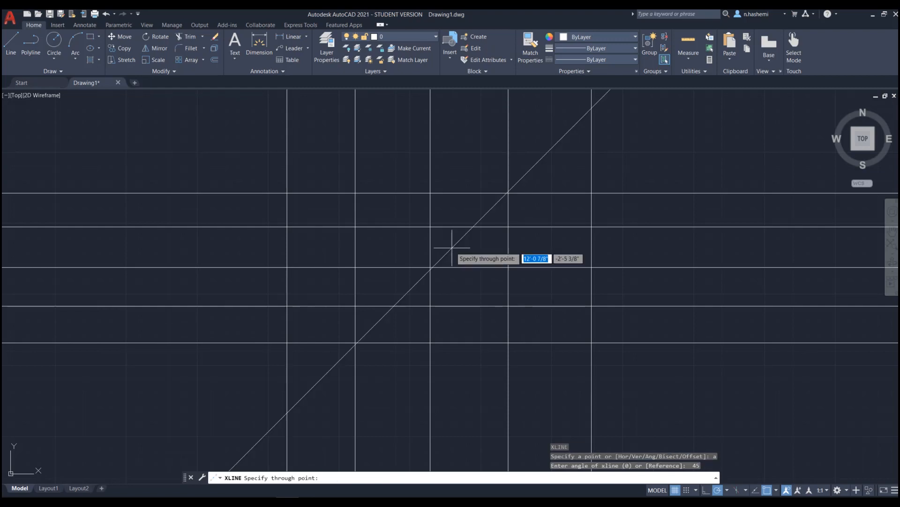
{"action": "left_click", "coordinate": [254, 169]}
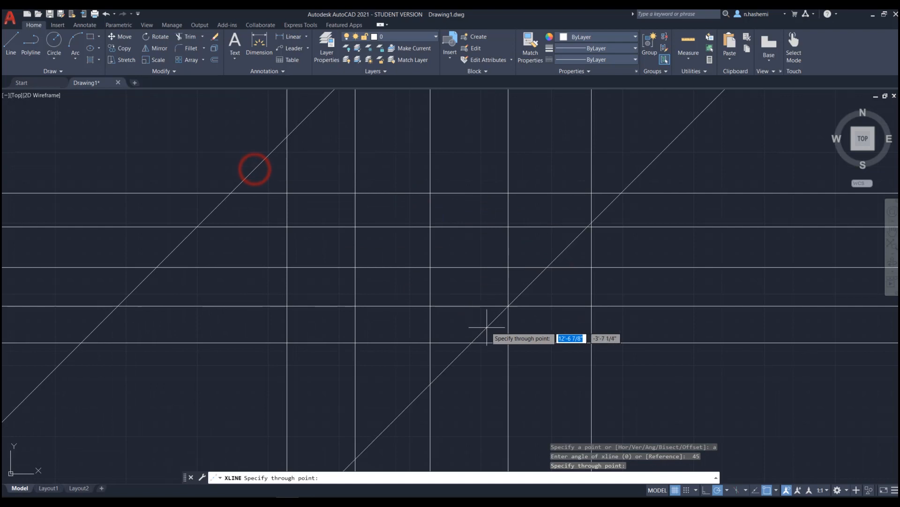
{"action": "left_click", "coordinate": [463, 311]}
{"action": "left_click", "coordinate": [293, 206]}
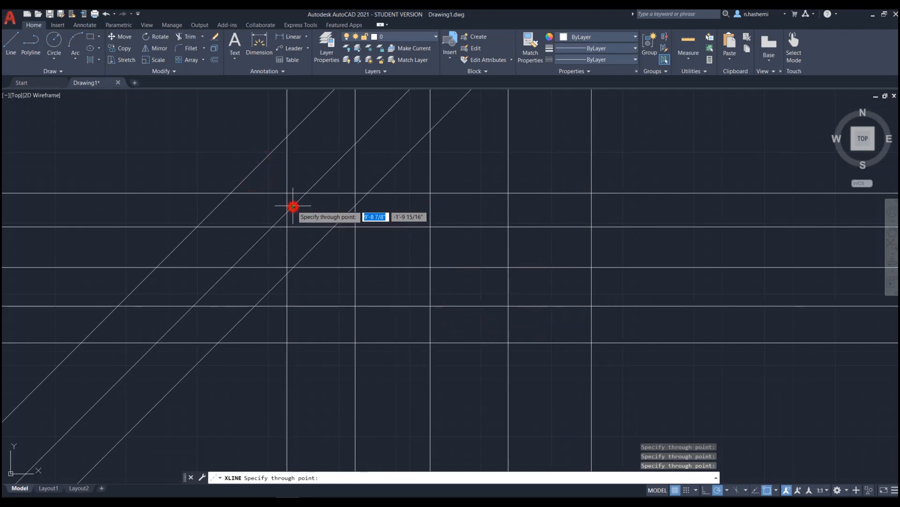
{"action": "key", "text": "Escape"}
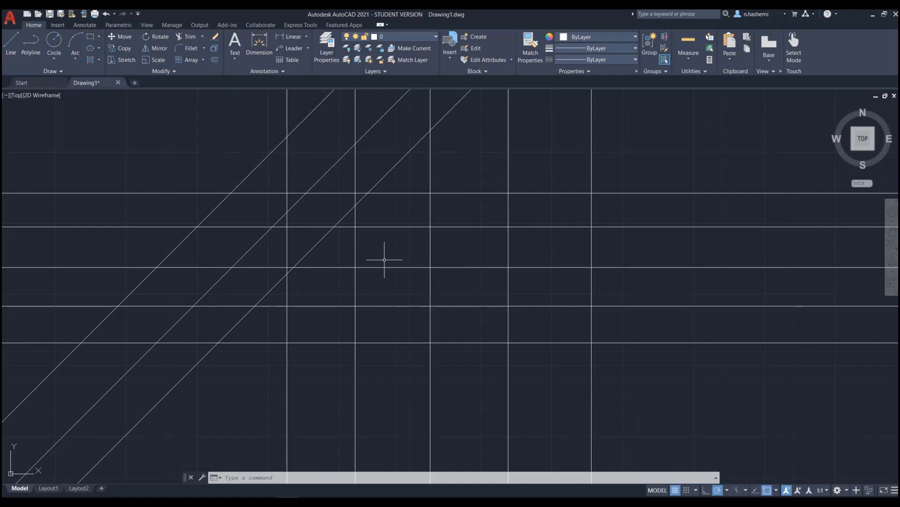
Draw a single line sloping down to the right in the empty area beyond the last vertical construction line, above the horizontal ones
{"action": "scroll", "coordinate": [355, 254], "scroll_direction": "down", "scroll_amount": 2}
{"action": "scroll", "coordinate": [564, 249], "scroll_direction": "up", "scroll_amount": 2}
{"action": "scroll", "coordinate": [368, 258], "scroll_direction": "down", "scroll_amount": 2}
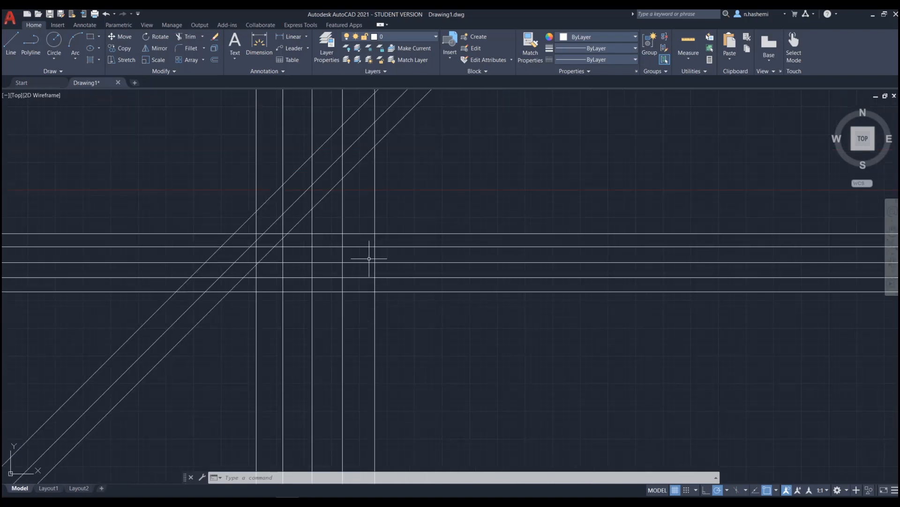
{"action": "scroll", "coordinate": [521, 175], "scroll_direction": "up", "scroll_amount": 2}
{"action": "type", "text": "l"}
{"action": "key", "text": "Return"}
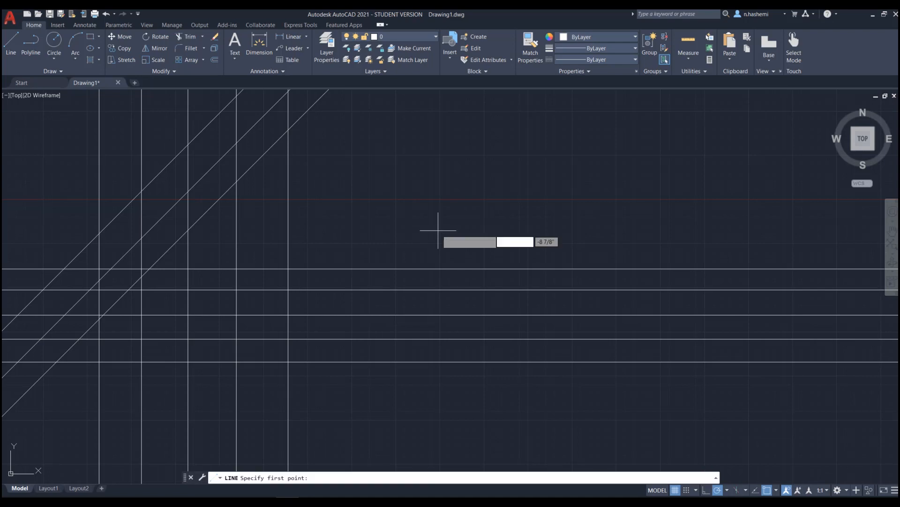
{"action": "left_click", "coordinate": [423, 180]}
{"action": "left_click", "coordinate": [527, 231]}
{"action": "key", "text": "Return"}
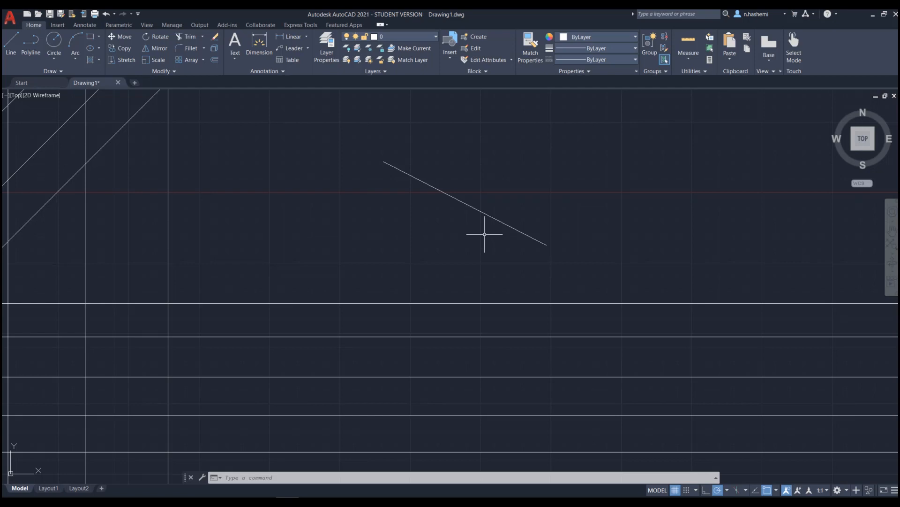
Create a construction line parallel to the sloping line with the XLINE Offset option, 1' away on its upper side
{"action": "type", "text": "xl"}
{"action": "key", "text": "Return"}
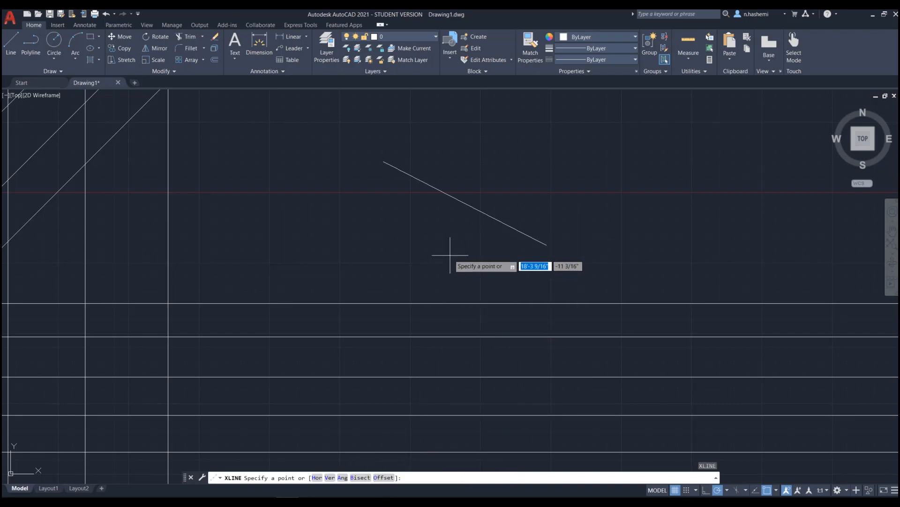
{"action": "type", "text": "o"}
{"action": "key", "text": "Return"}
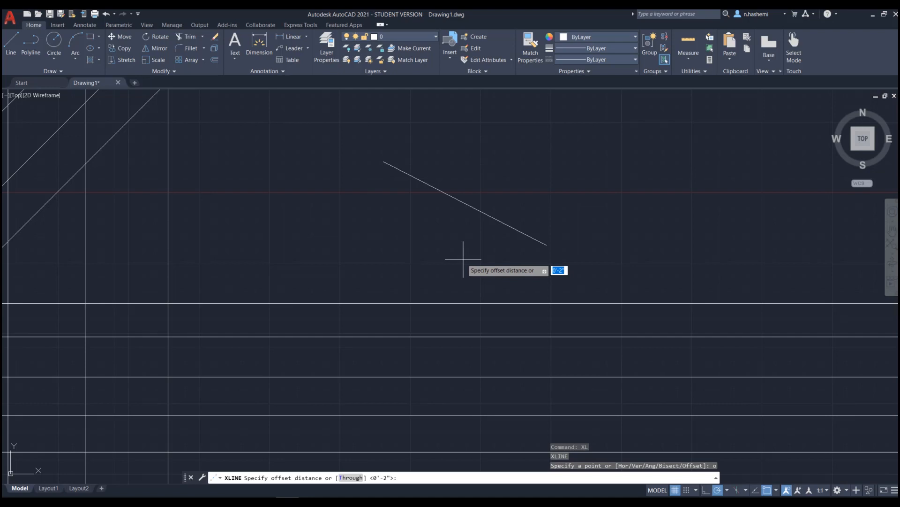
{"action": "type", "text": "1"}
{"action": "key", "text": "Return"}
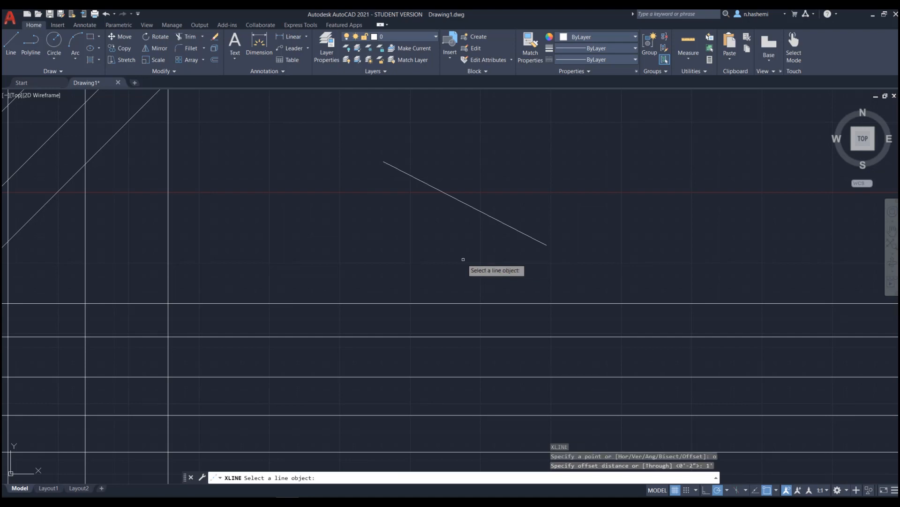
{"action": "left_click", "coordinate": [469, 205]}
{"action": "scroll", "coordinate": [513, 185], "scroll_direction": "up", "scroll_amount": 5}
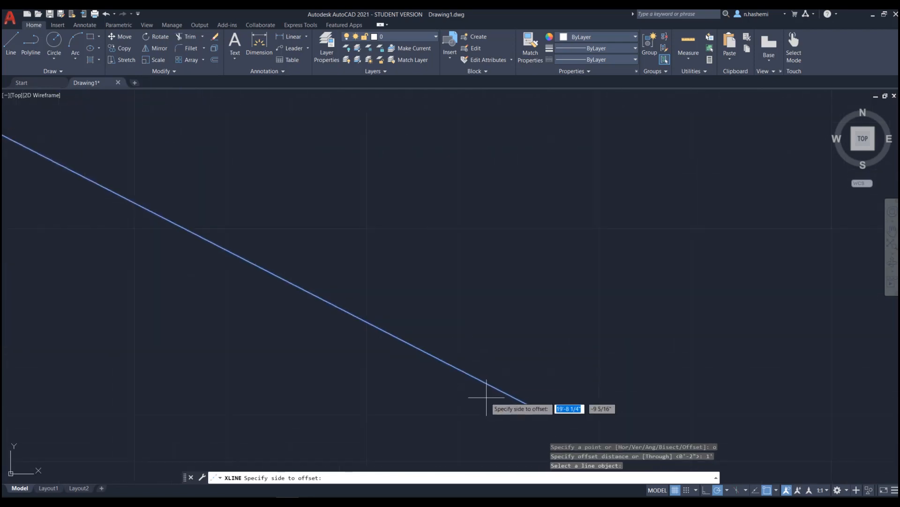
{"action": "scroll", "coordinate": [516, 364], "scroll_direction": "down", "scroll_amount": 6}
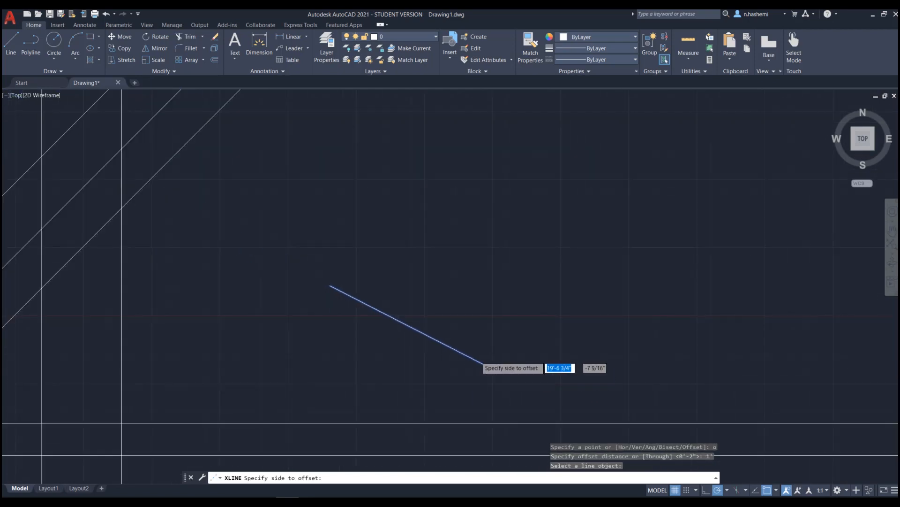
{"action": "scroll", "coordinate": [477, 357], "scroll_direction": "up", "scroll_amount": 6}
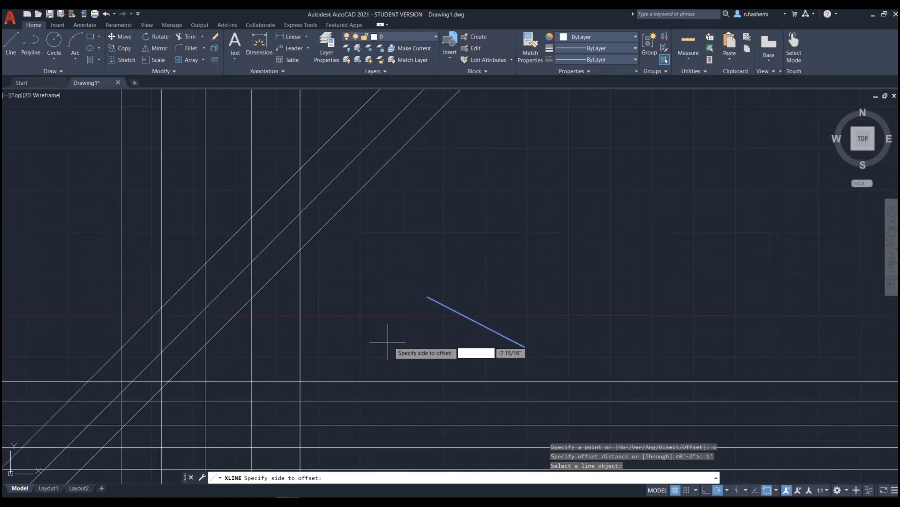
{"action": "scroll", "coordinate": [493, 354], "scroll_direction": "up", "scroll_amount": 2}
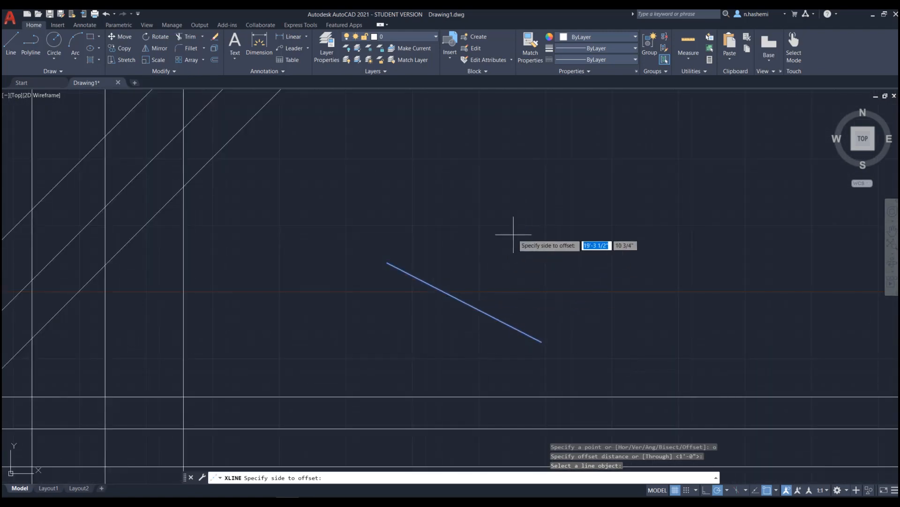
{"action": "left_click", "coordinate": [501, 255]}
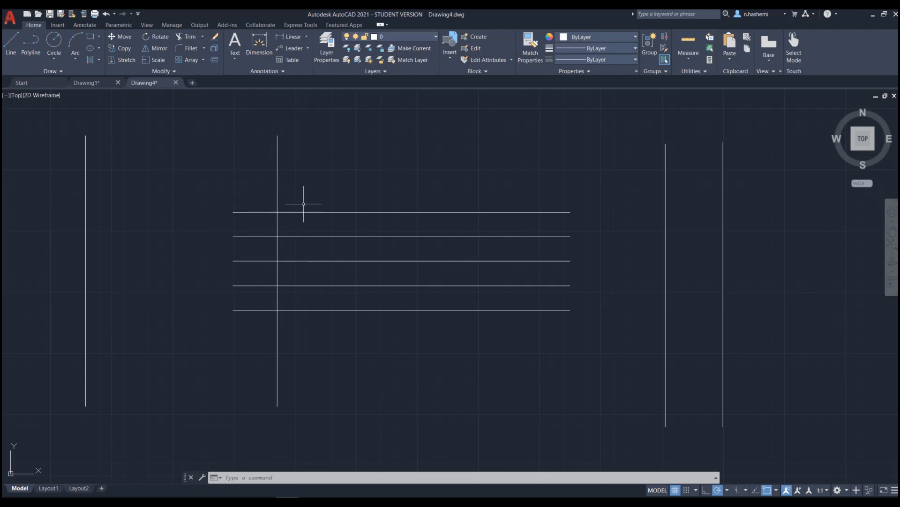
{"action": "left_click", "coordinate": [334, 190]}
{"action": "left_click", "coordinate": [317, 334]}
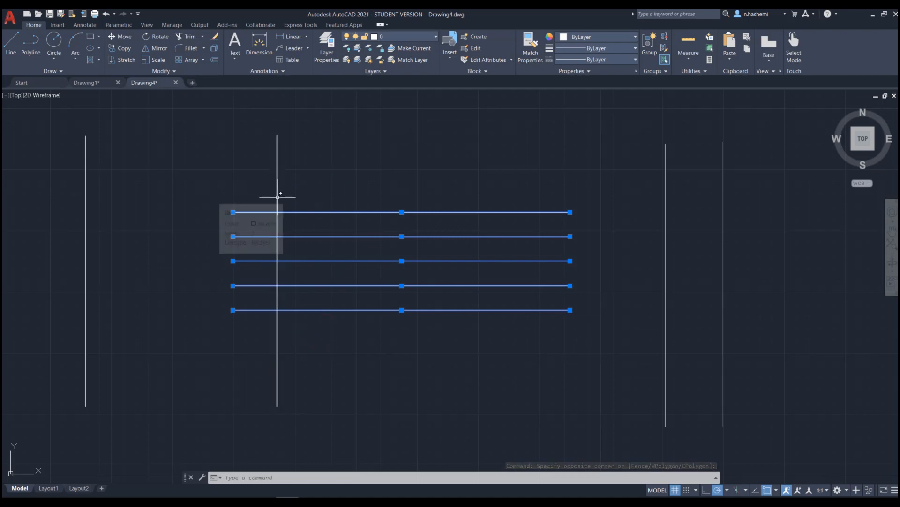
{"action": "key", "text": "Escape"}
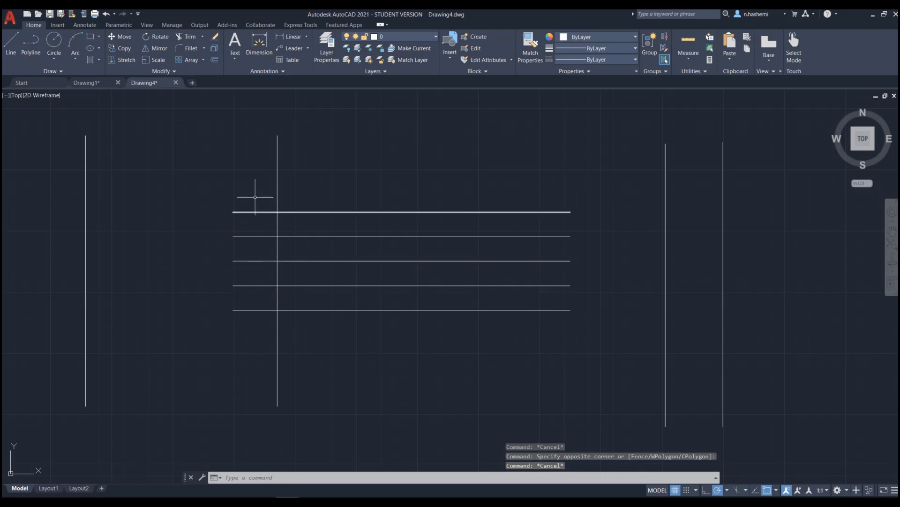
{"action": "left_click", "coordinate": [277, 178]}
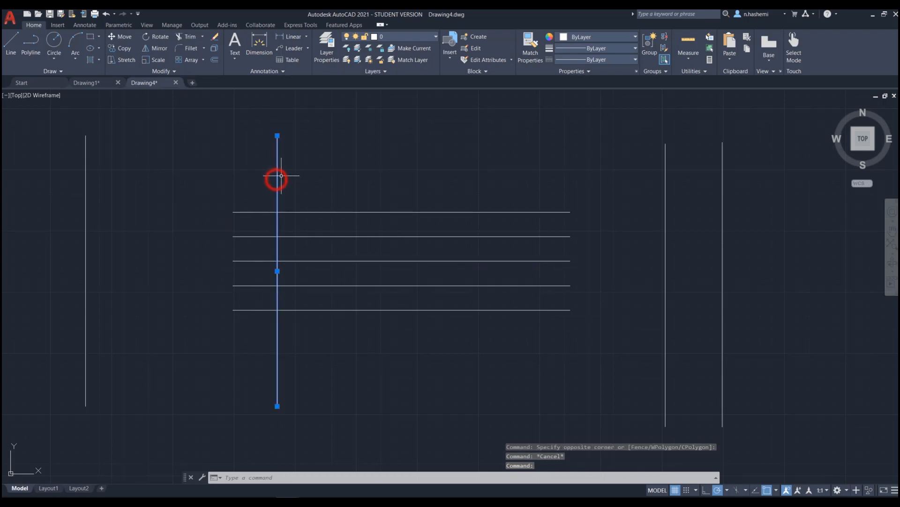
{"action": "key", "text": "Escape"}
{"action": "left_click", "coordinate": [280, 172]}
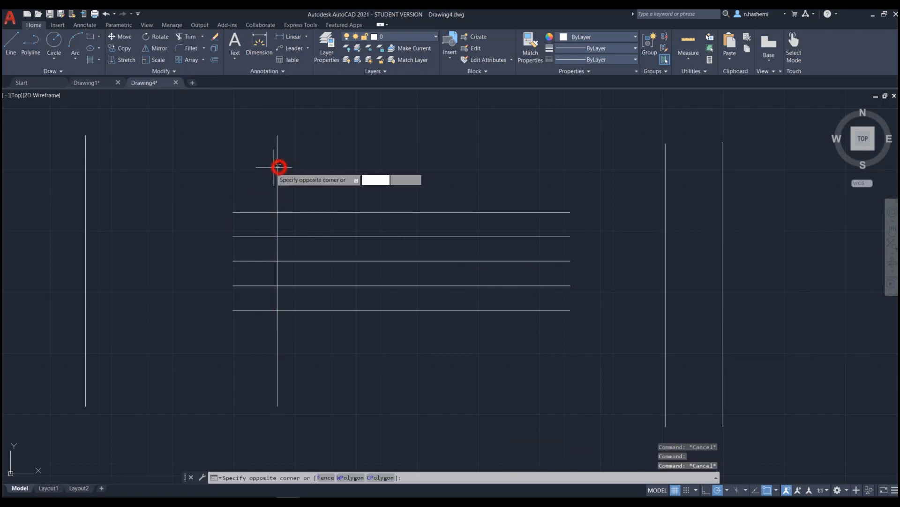
{"action": "left_click", "coordinate": [269, 170]}
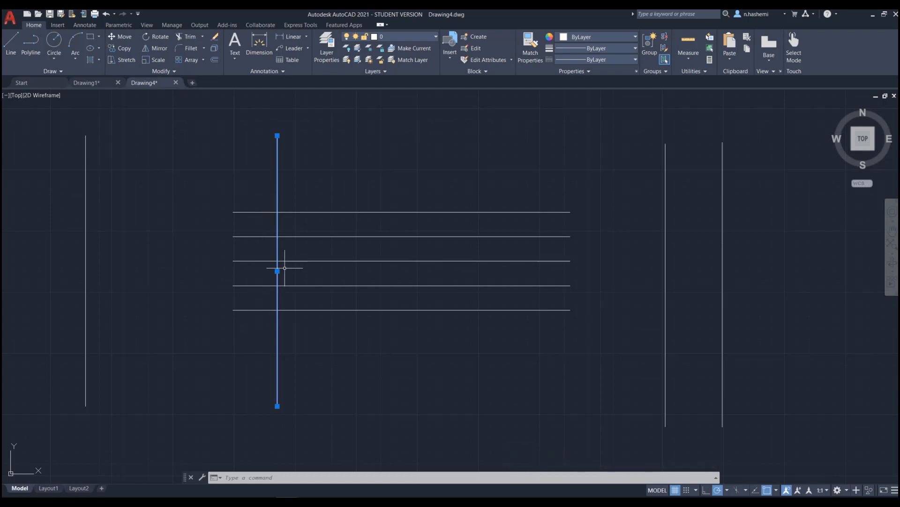
{"action": "left_click", "coordinate": [283, 249]}
{"action": "key", "text": "Escape"}
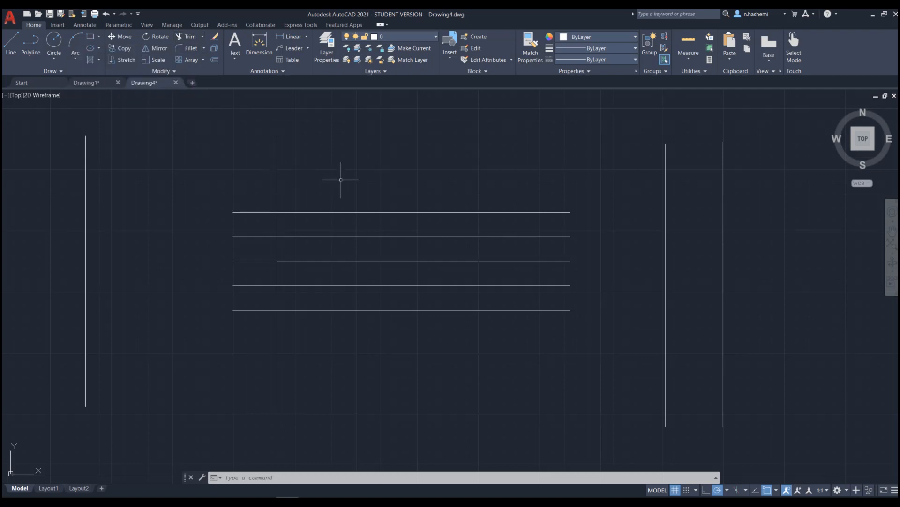
Try trimming the left ends of all five horizontal lines at the crossing vertical line with one TRIM fence, and undo the trim
{"action": "type", "text": "tr"}
{"action": "key", "text": "Return"}
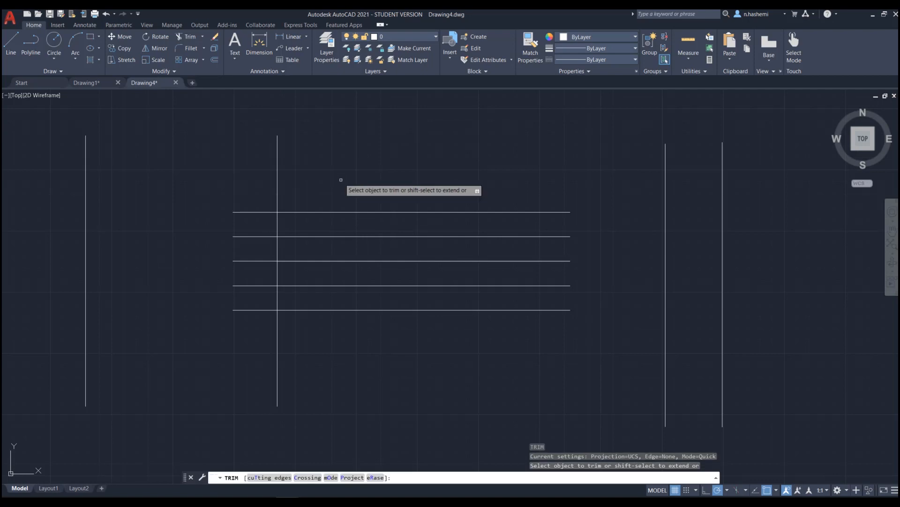
{"action": "left_click", "coordinate": [257, 185]}
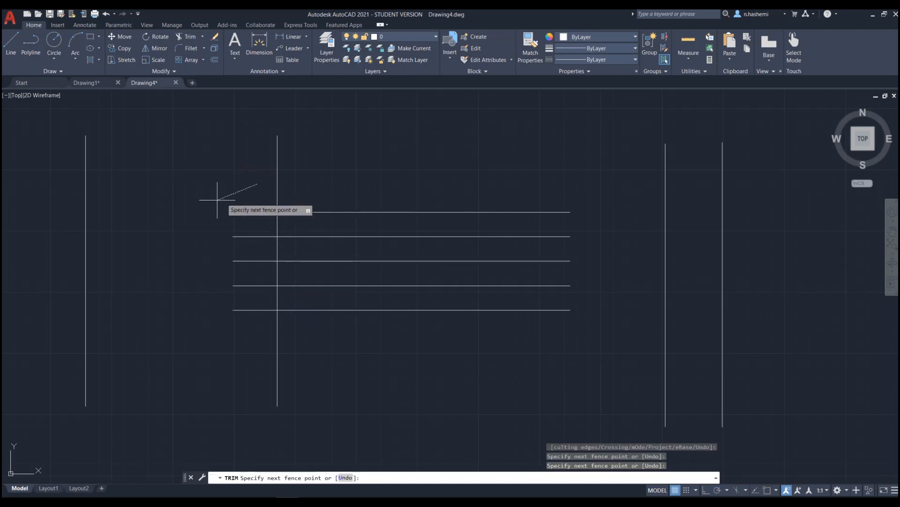
{"action": "left_click", "coordinate": [257, 330]}
{"action": "key", "text": "Return"}
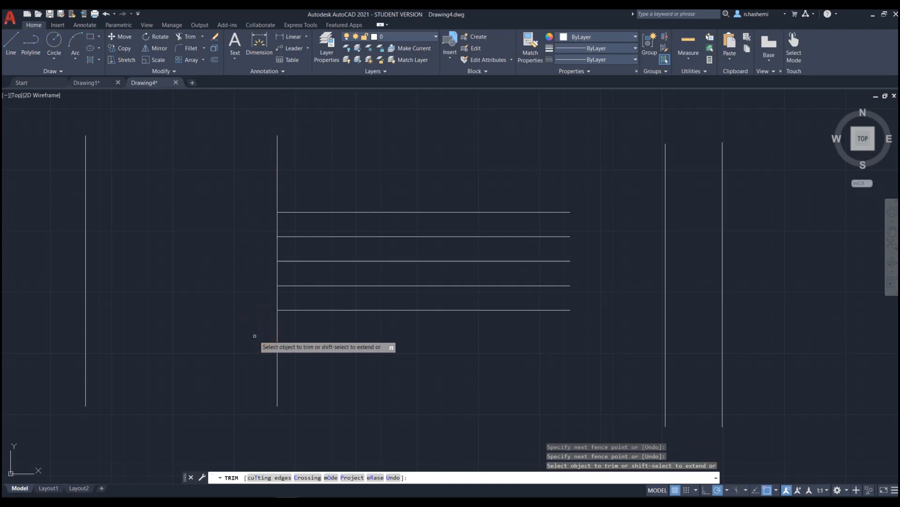
{"action": "key", "text": "Escape"}
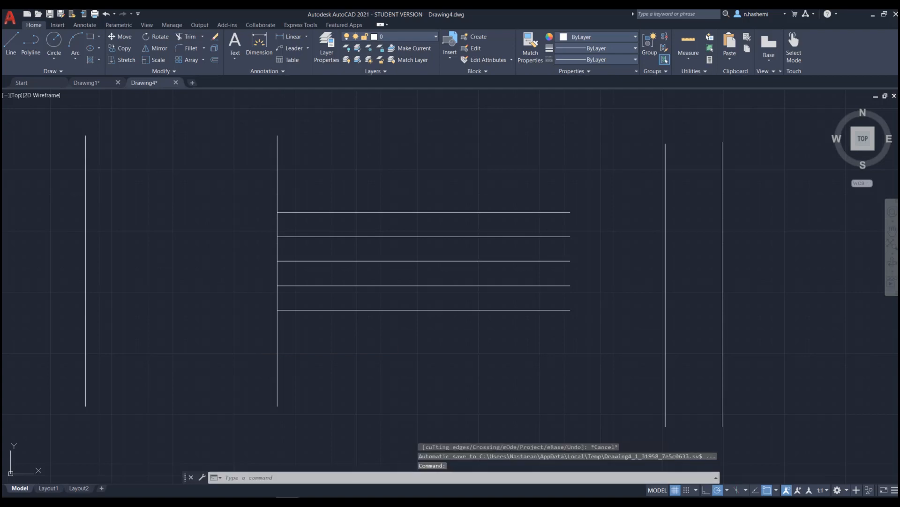
{"action": "type", "text": "u"}
{"action": "key", "text": "Return"}
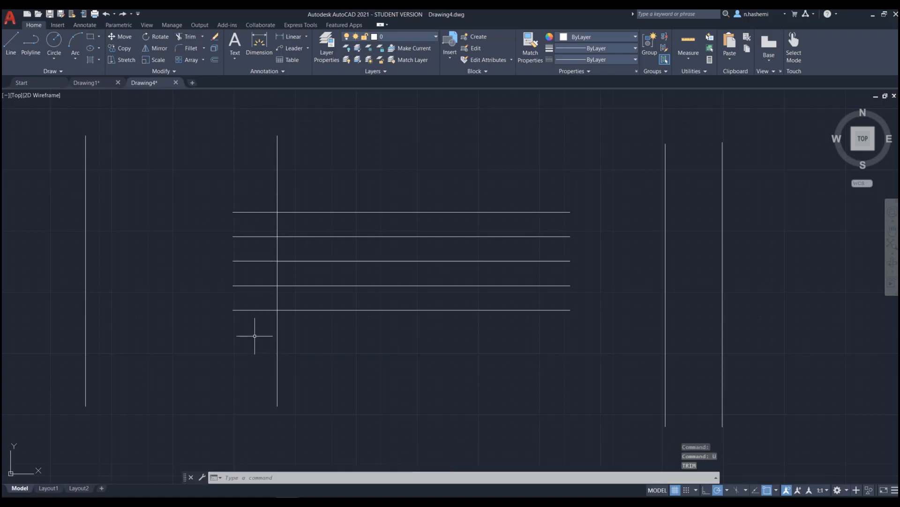
Trim only the uppermost horizontal line's short left end at the vertical line that crosses it
{"action": "type", "text": "TR"}
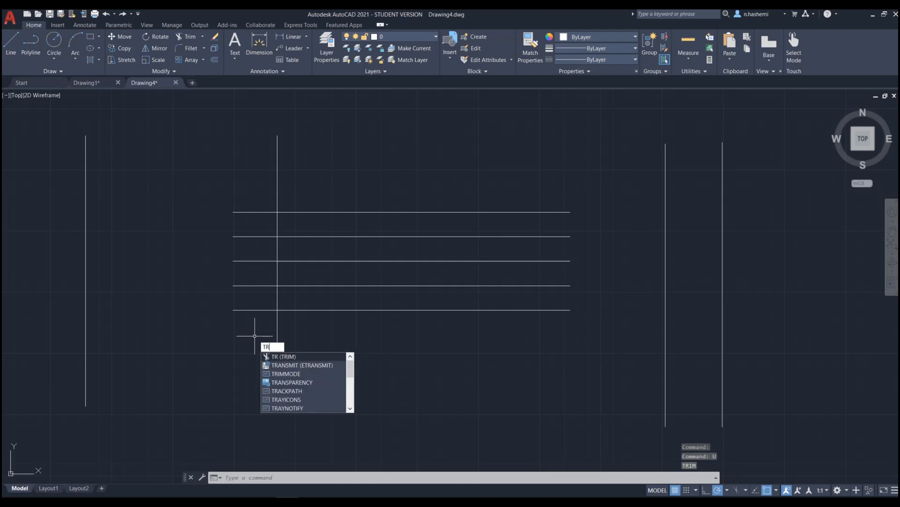
{"action": "key", "text": "Return"}
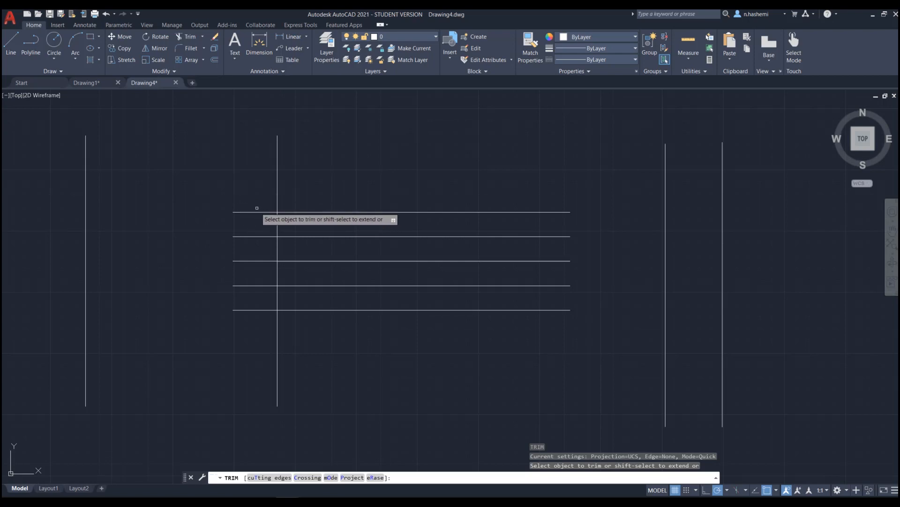
{"action": "left_click", "coordinate": [260, 212]}
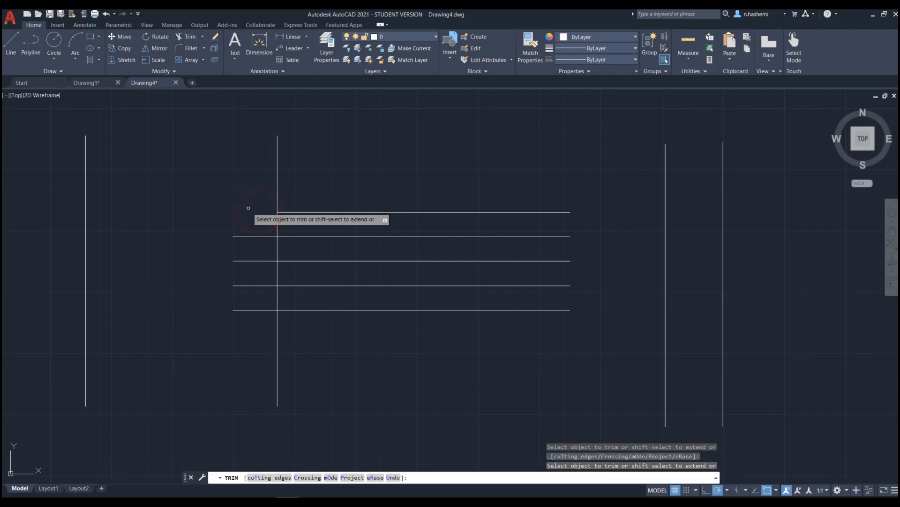
{"action": "key", "text": "Escape"}
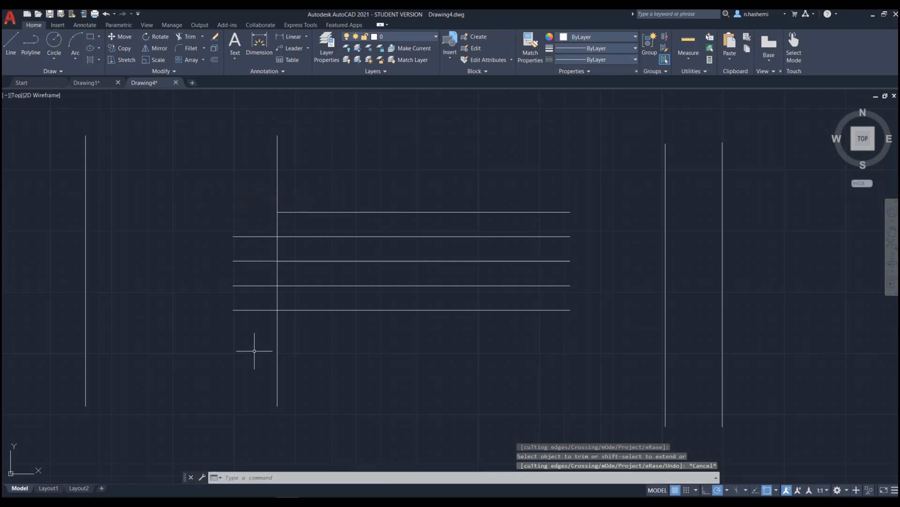
Try trimming the left ends of the four lower horizontal lines together with a fence, and undo that trim
{"action": "type", "text": "tr"}
{"action": "key", "text": "Return"}
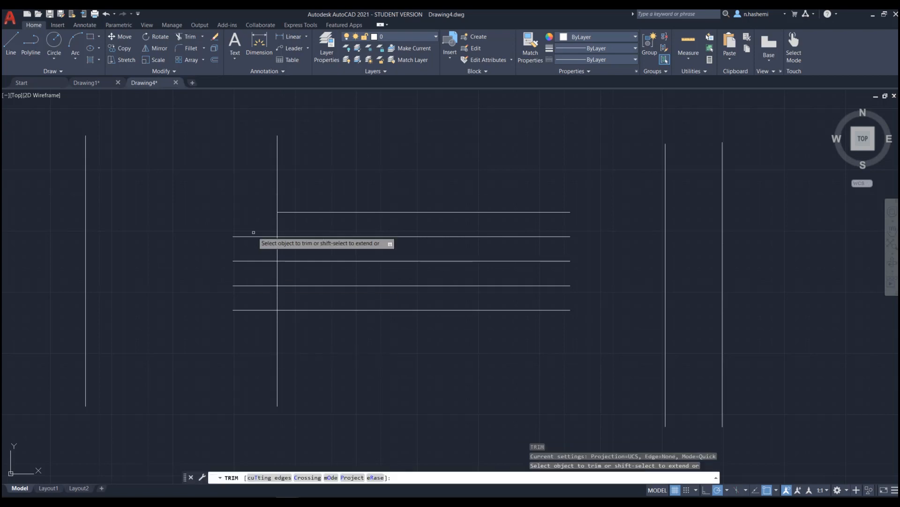
{"action": "left_click", "coordinate": [254, 210]}
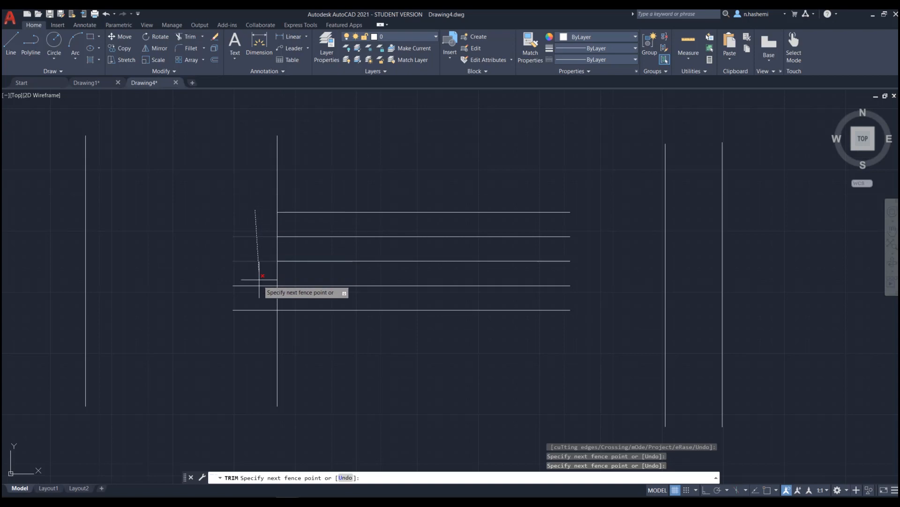
{"action": "left_click", "coordinate": [255, 345]}
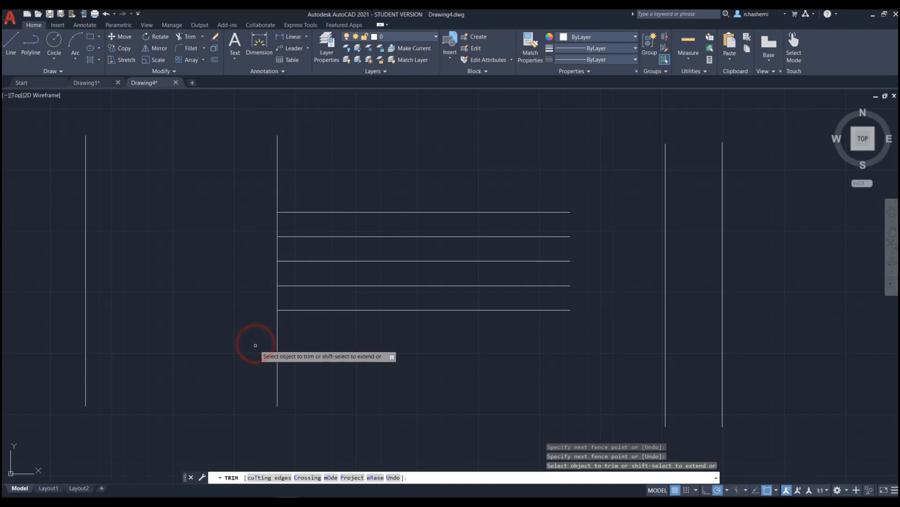
{"action": "key", "text": "Escape"}
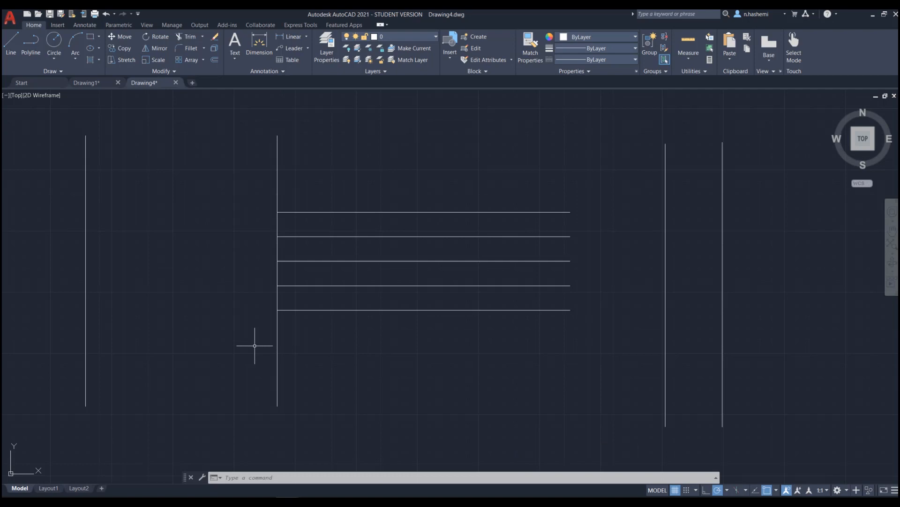
{"action": "type", "text": "u"}
{"action": "key", "text": "Return"}
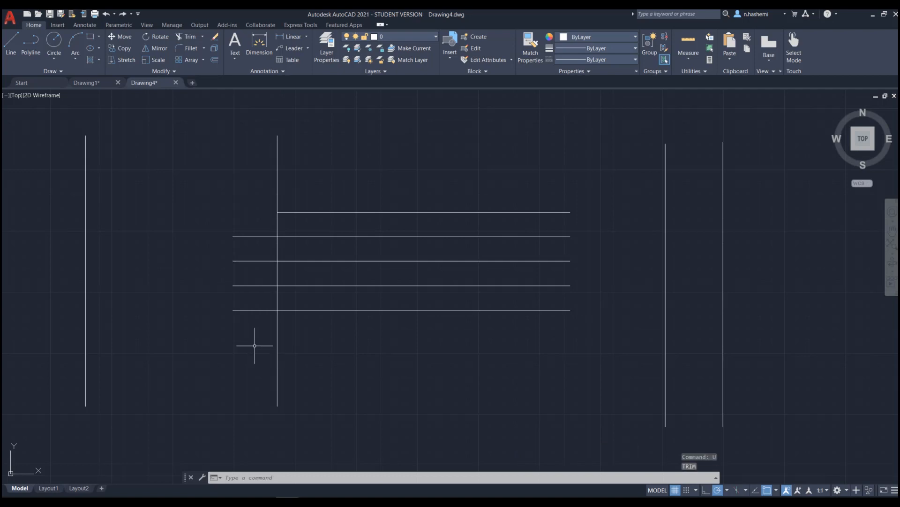
Trim the second horizontal line's left end individually at the vertical line, and the left ends of the three lines below it with a fence
{"action": "type", "text": "tr"}
{"action": "key", "text": "Return"}
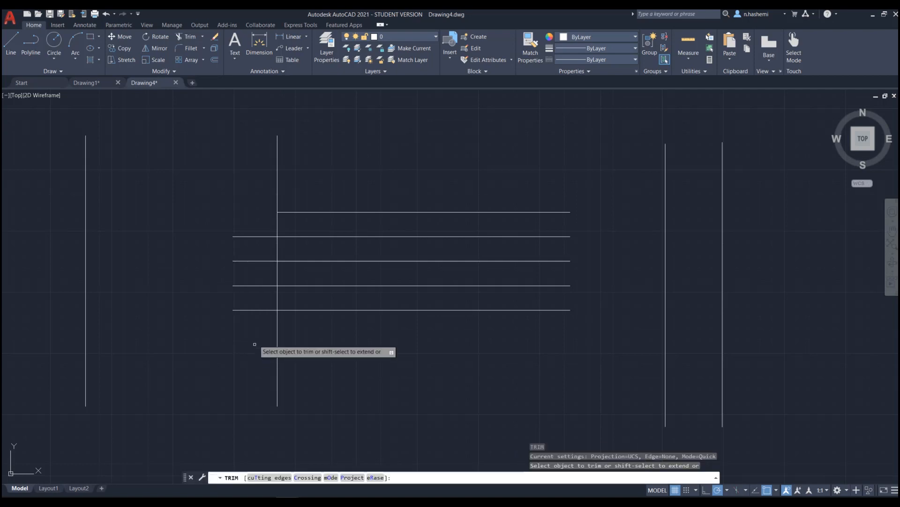
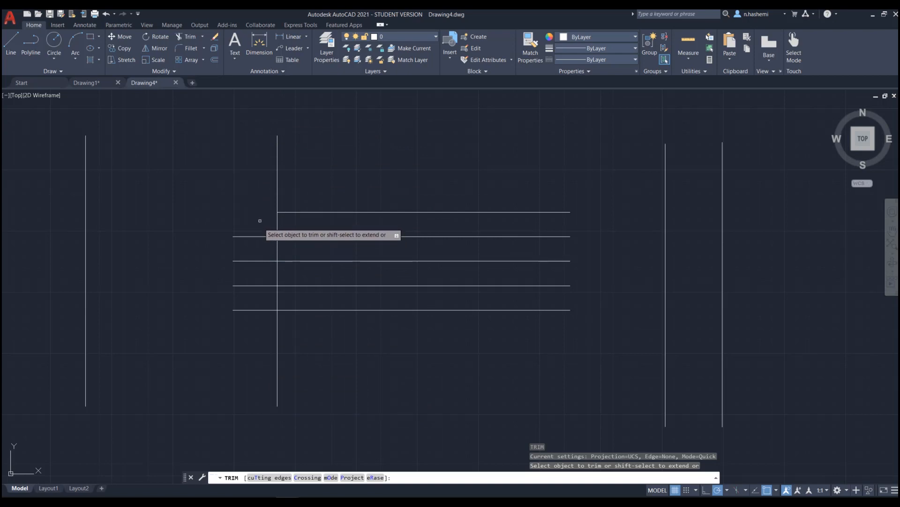
{"action": "left_click", "coordinate": [265, 236]}
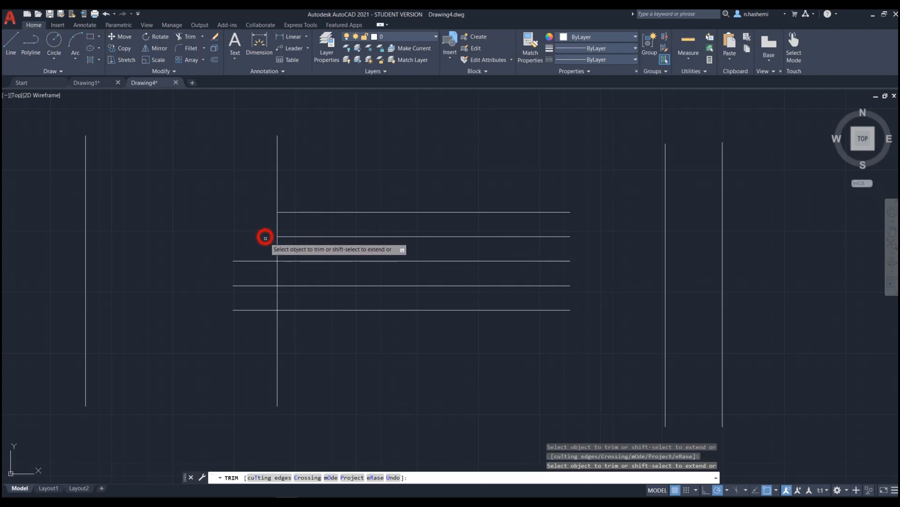
{"action": "left_click", "coordinate": [254, 246]}
{"action": "left_click", "coordinate": [259, 346]}
{"action": "key", "text": "Return"}
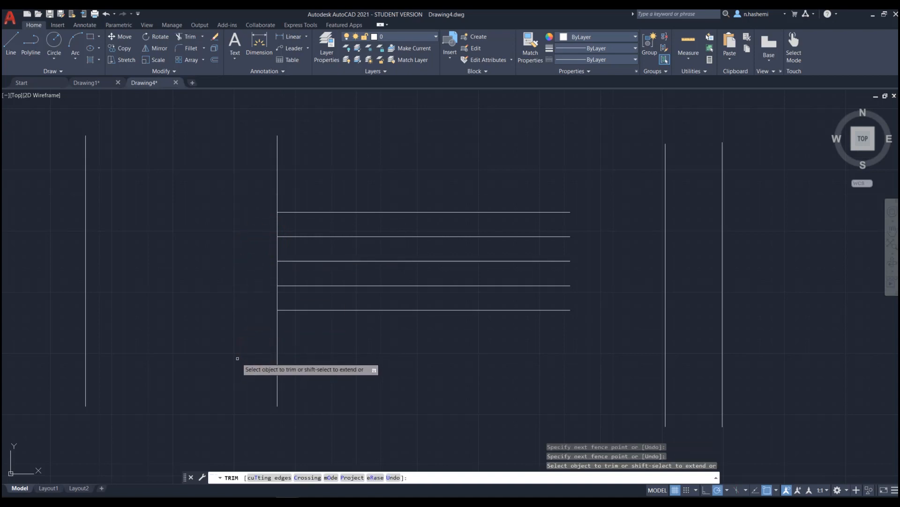
{"action": "key", "text": "Return"}
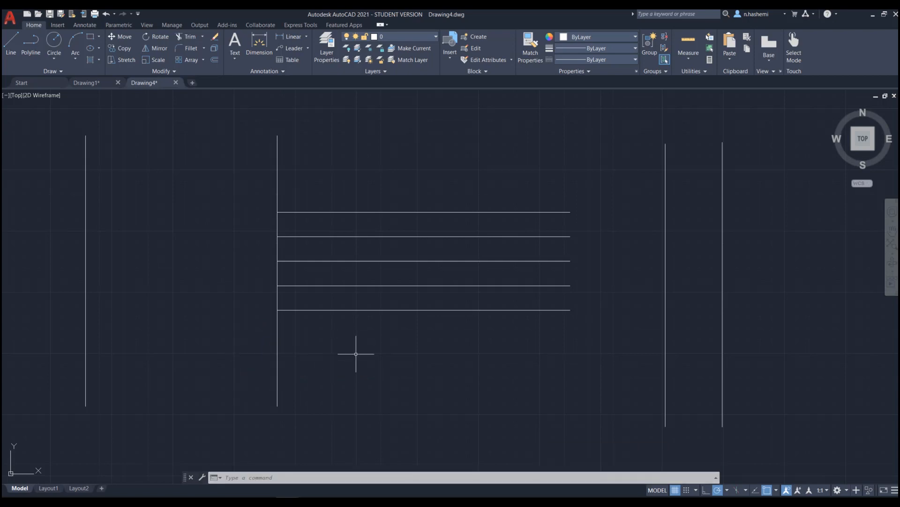
Draw a horizontal line from the lower end of the second vertical line across to the third vertical line
{"action": "type", "text": "l"}
{"action": "key", "text": "Return"}
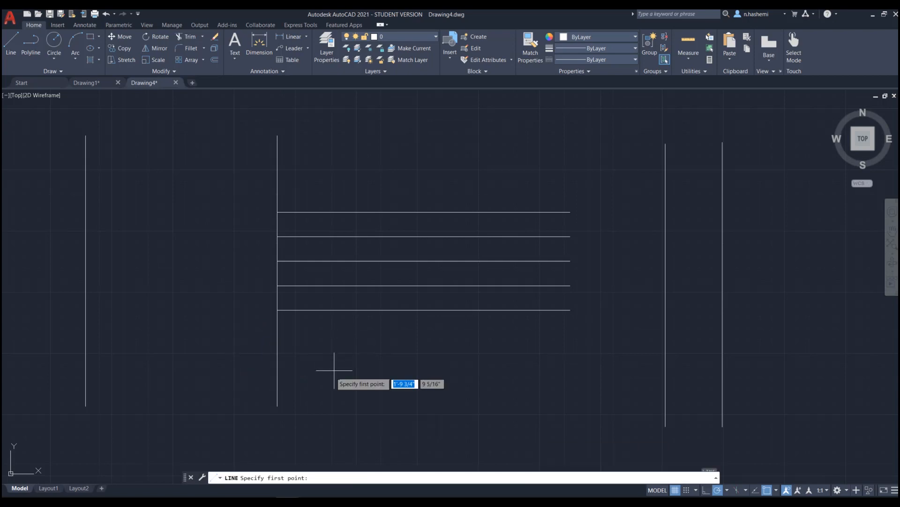
{"action": "left_click", "coordinate": [277, 404]}
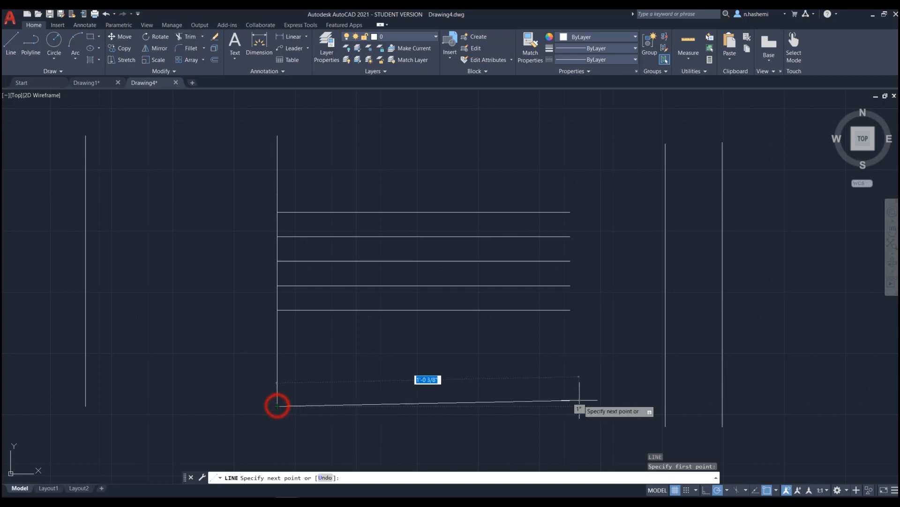
{"action": "left_click", "coordinate": [665, 405]}
{"action": "key", "text": "Return"}
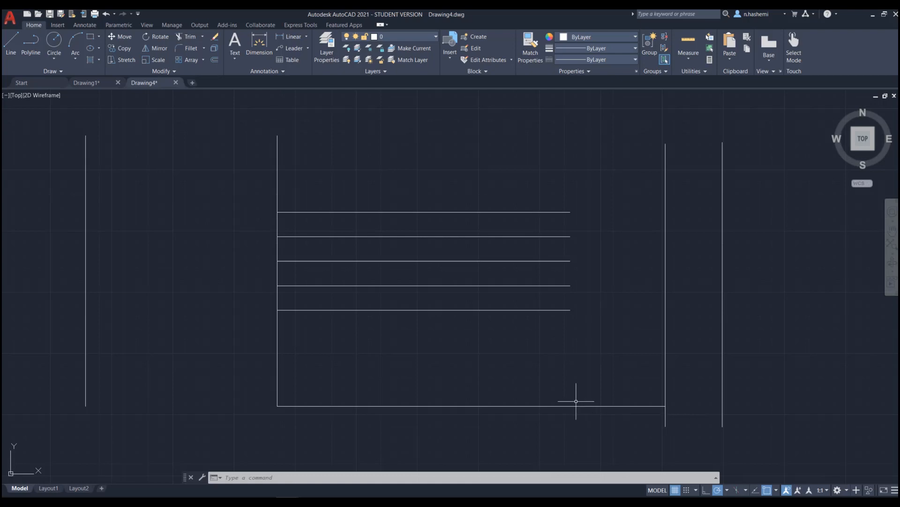
Remove the horizontal line connecting the second and third vertical lines with the TRIM command
{"action": "type", "text": "tr"}
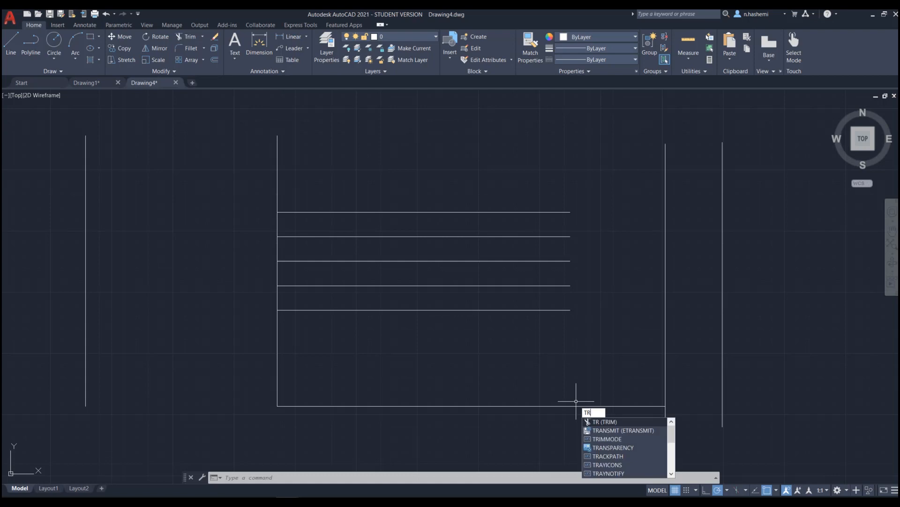
{"action": "key", "text": "Return"}
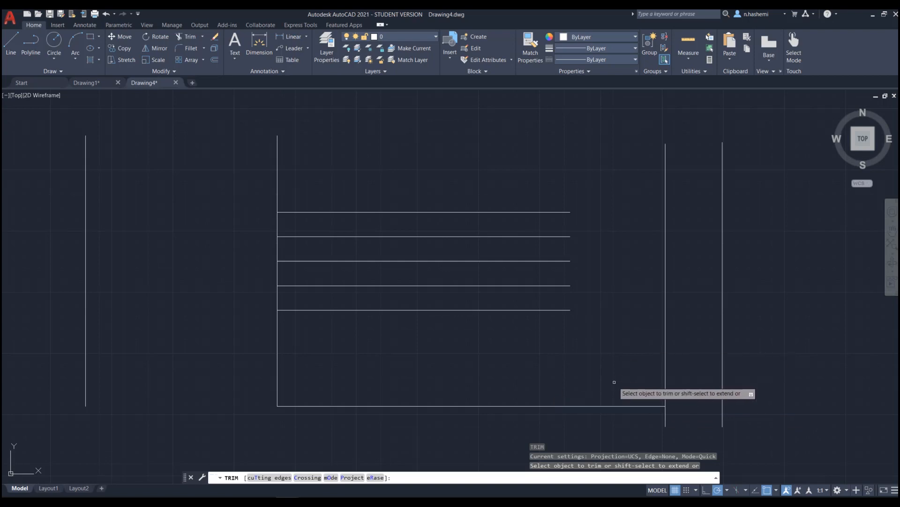
{"action": "left_click", "coordinate": [565, 405]}
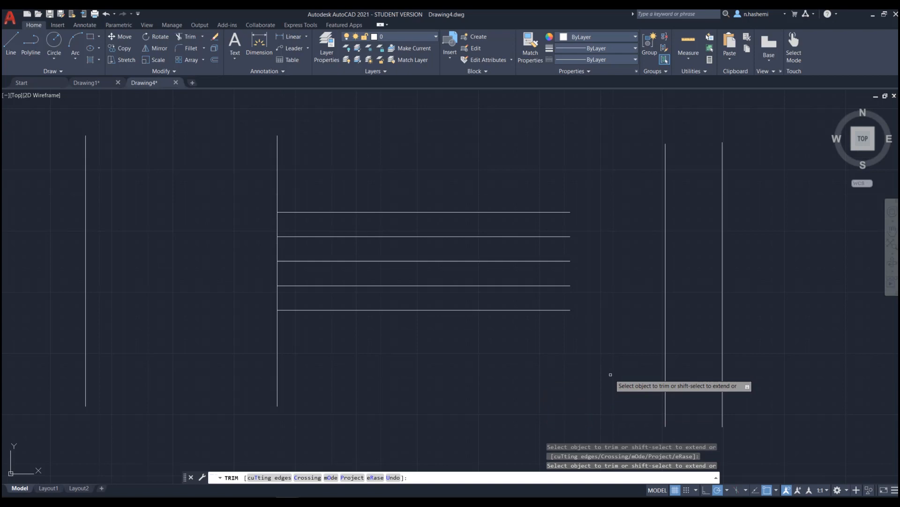
{"action": "key", "text": "Escape"}
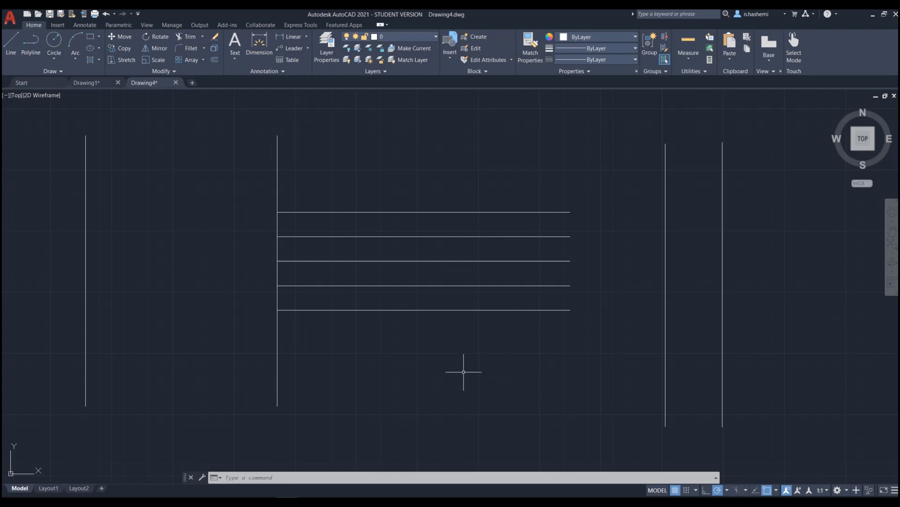
Extend all five horizontal lines leftward to the first vertical line using TRIM's shift-select extend mode
{"action": "type", "text": "tr"}
{"action": "key", "text": "Return"}
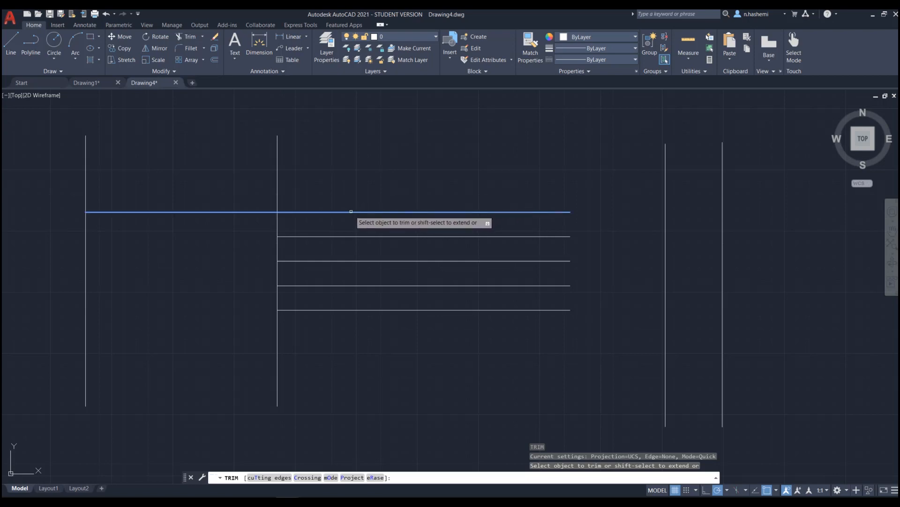
{"action": "left_click", "coordinate": [326, 212], "text": "shift"}
{"action": "left_click", "coordinate": [329, 237], "text": "shift"}
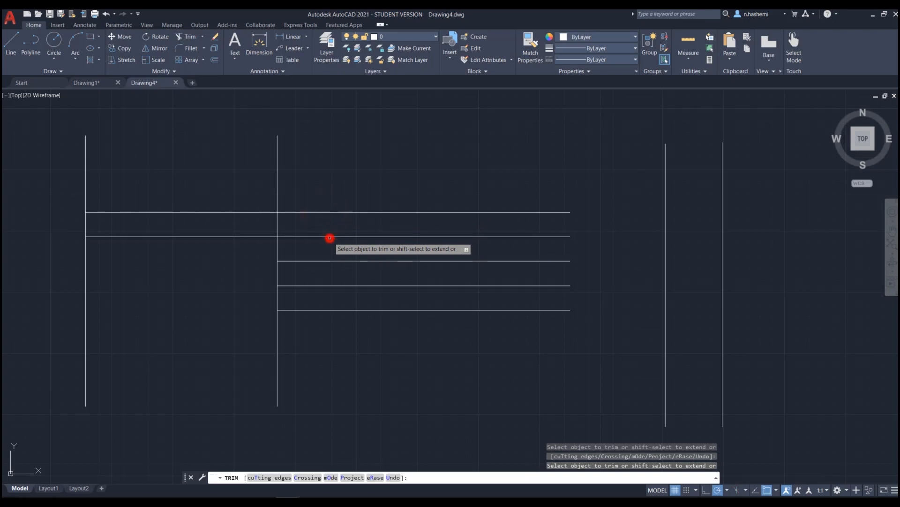
{"action": "left_click", "coordinate": [327, 260], "text": "shift"}
{"action": "left_click", "coordinate": [328, 285], "text": "shift"}
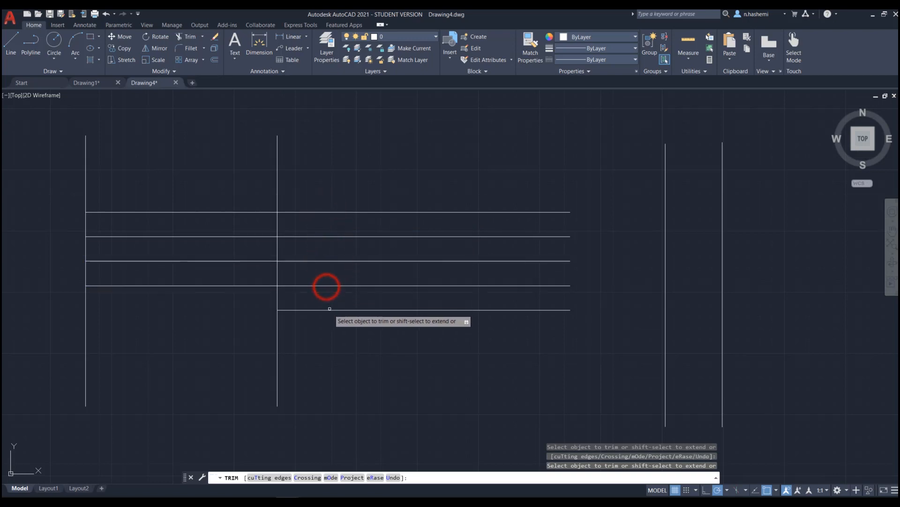
{"action": "left_click", "coordinate": [328, 310], "text": "shift"}
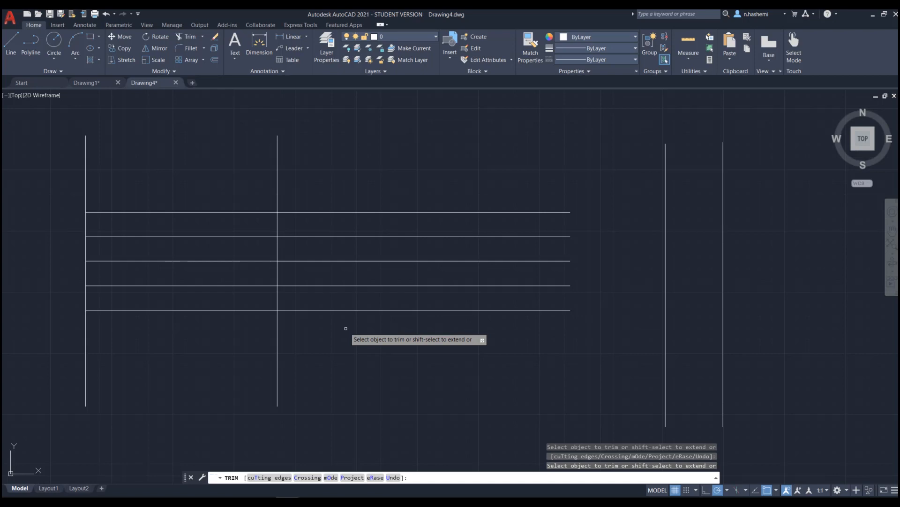
{"action": "key", "text": "Escape"}
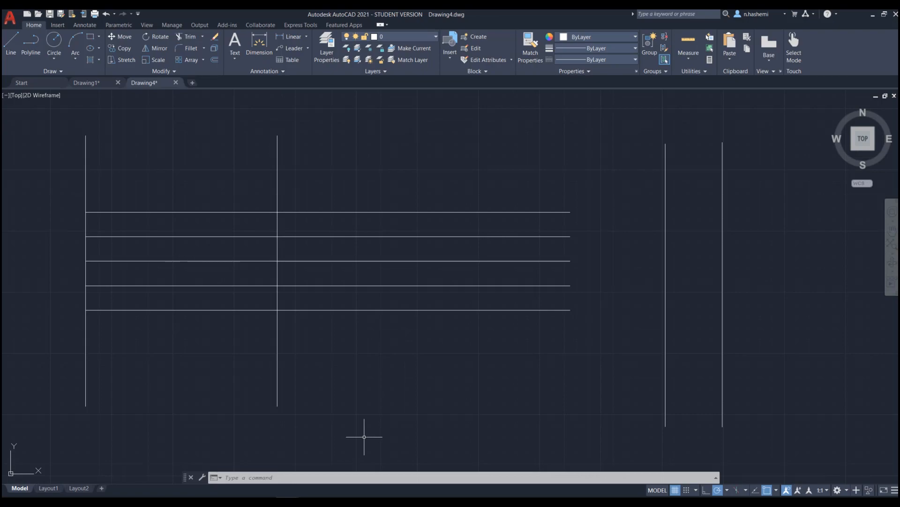
Switch to the AutoCAD 2018 window, where five horizontal lines cross one vertical line
{"action": "mouse_move", "coordinate": [333, 503]}
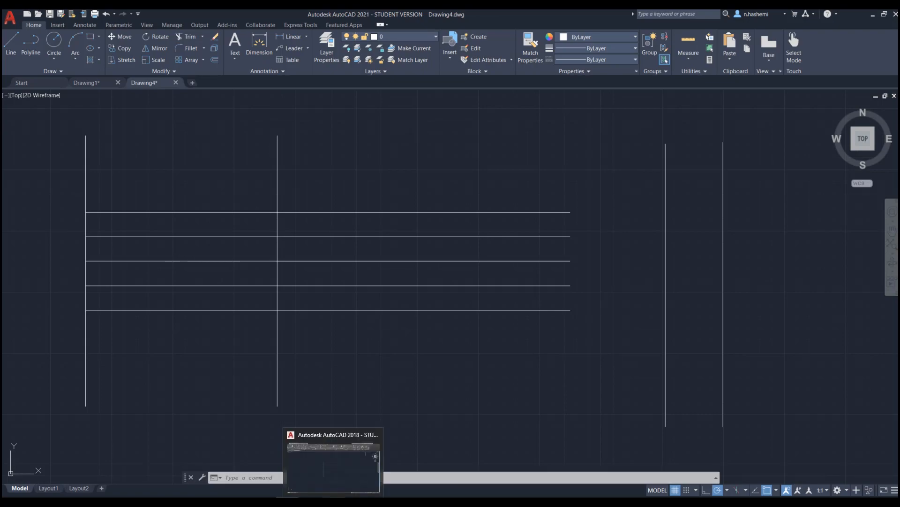
{"action": "left_click", "coordinate": [333, 464]}
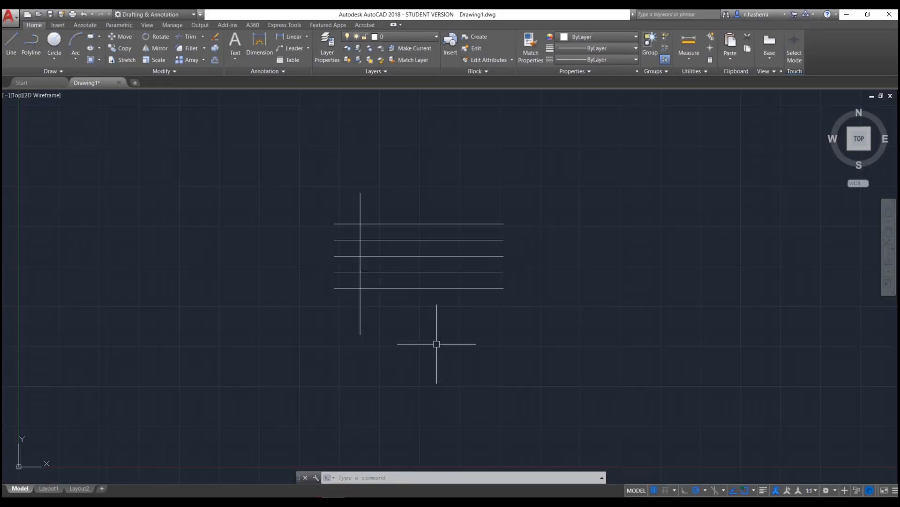
{"action": "scroll", "coordinate": [360, 263], "scroll_direction": "up", "scroll_amount": 2}
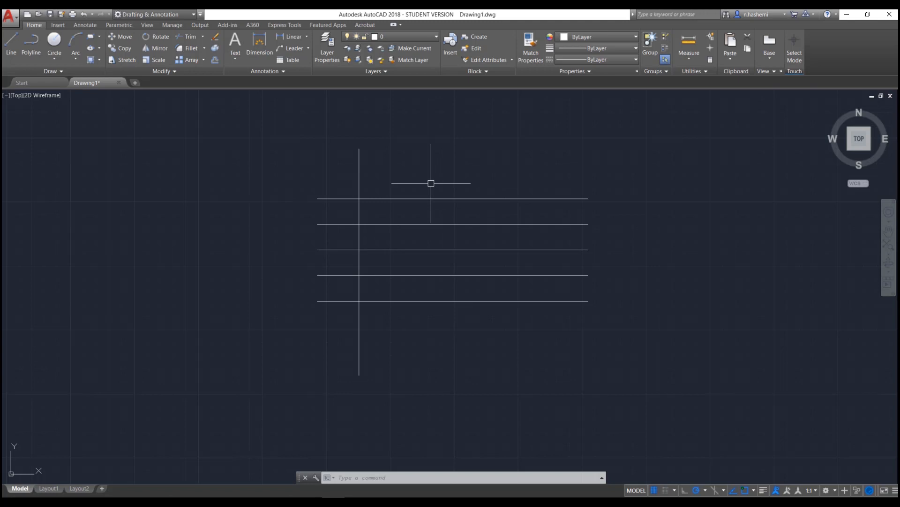
Trim the left ends of all five horizontal lines with the vertical line as cutting edge, using a crossing window, and undo the trim
{"action": "type", "text": "tr"}
{"action": "key", "text": "Return"}
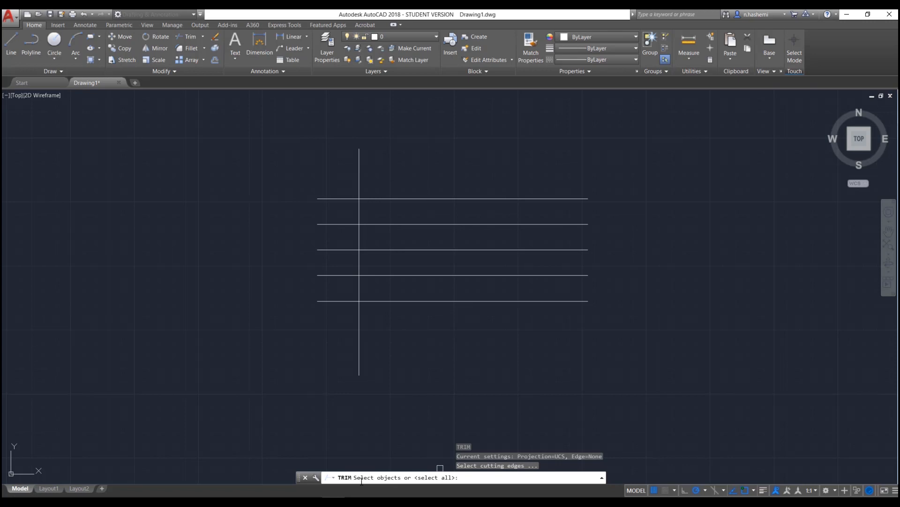
{"action": "left_click", "coordinate": [358, 168]}
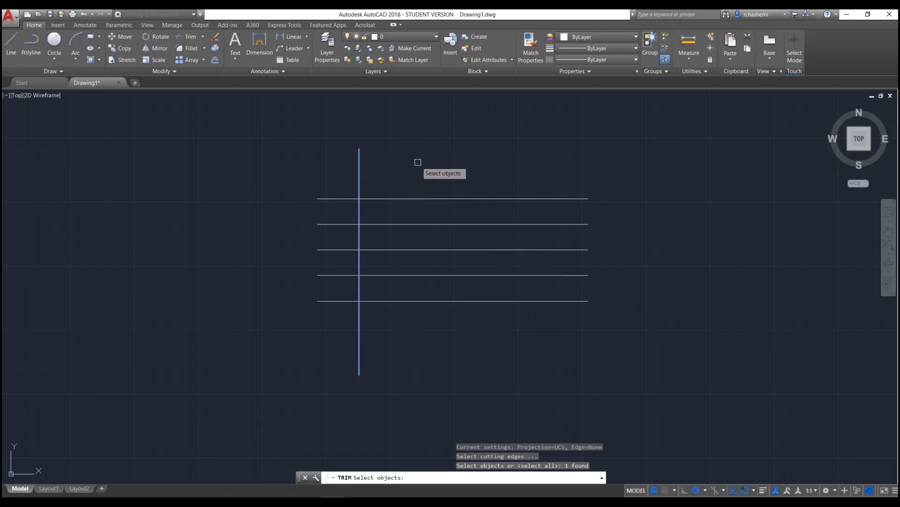
{"action": "key", "text": "Return"}
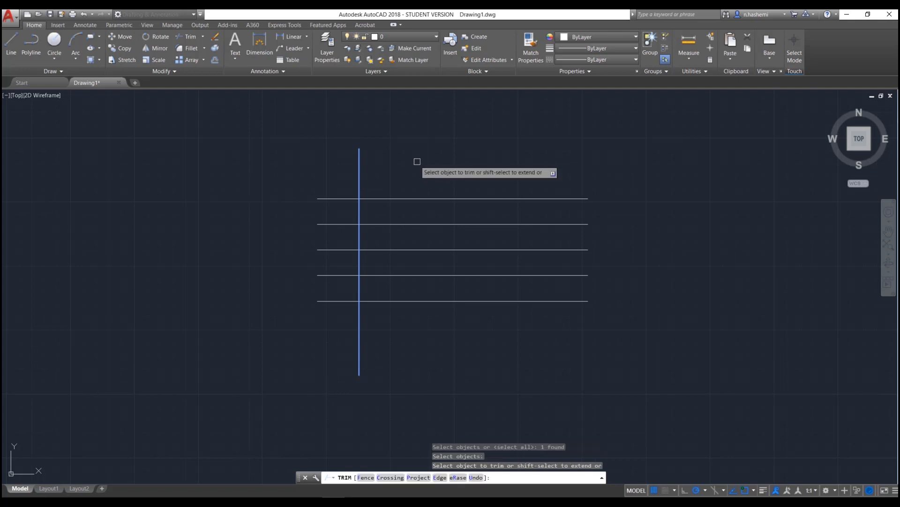
{"action": "left_click", "coordinate": [342, 177]}
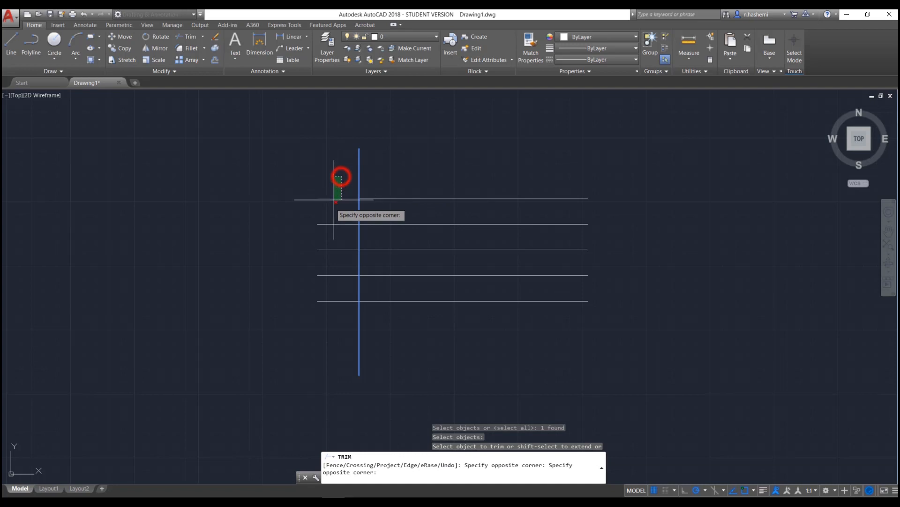
{"action": "left_click", "coordinate": [296, 338]}
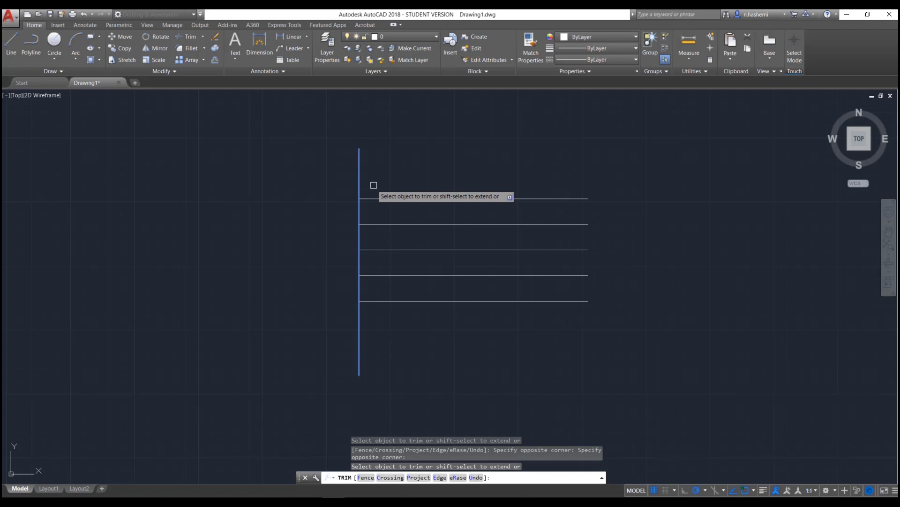
{"action": "key", "text": "Escape"}
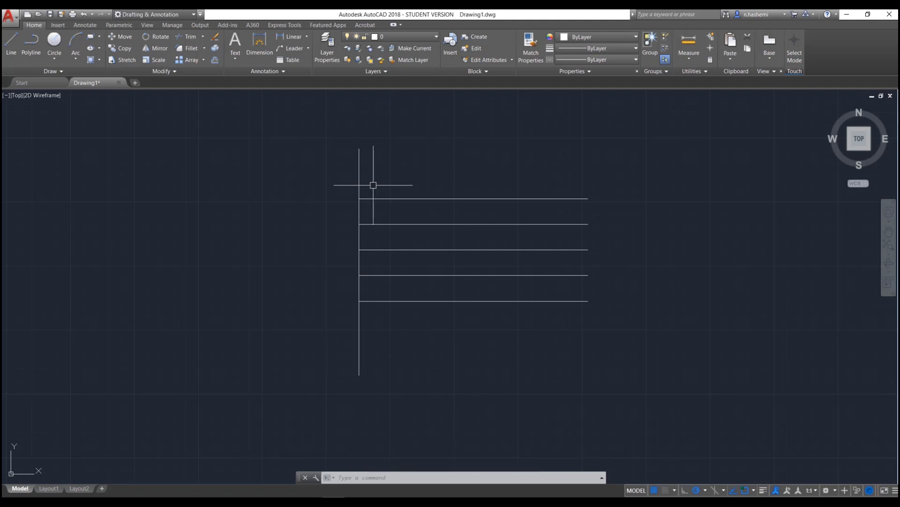
{"action": "type", "text": "u"}
{"action": "key", "text": "Return"}
Trim the left ends of the five horizontal lines with a crossing window, using all objects as cutting edges
{"action": "type", "text": "tr"}
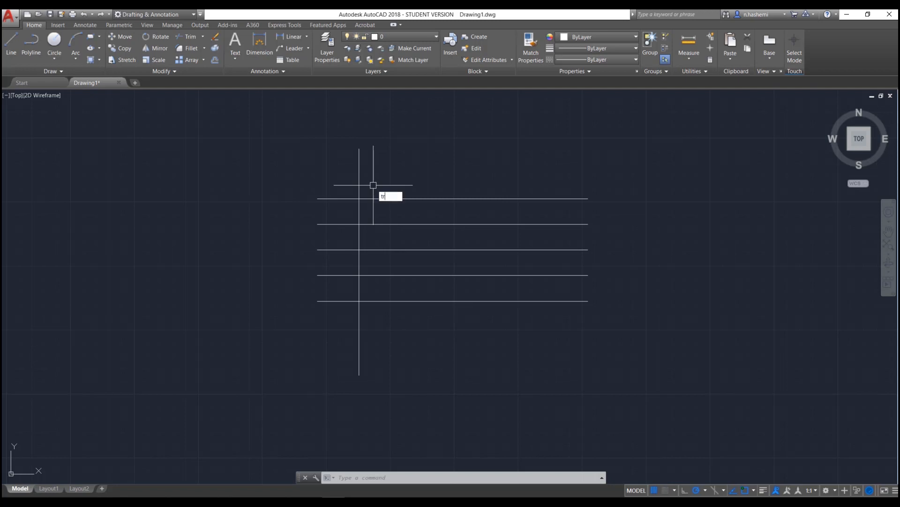
{"action": "key", "text": "Return"}
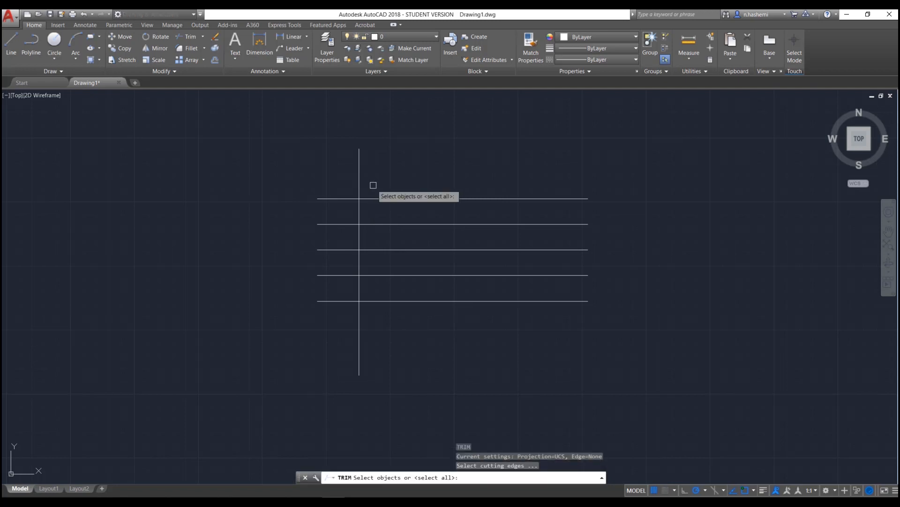
{"action": "key", "text": "Return"}
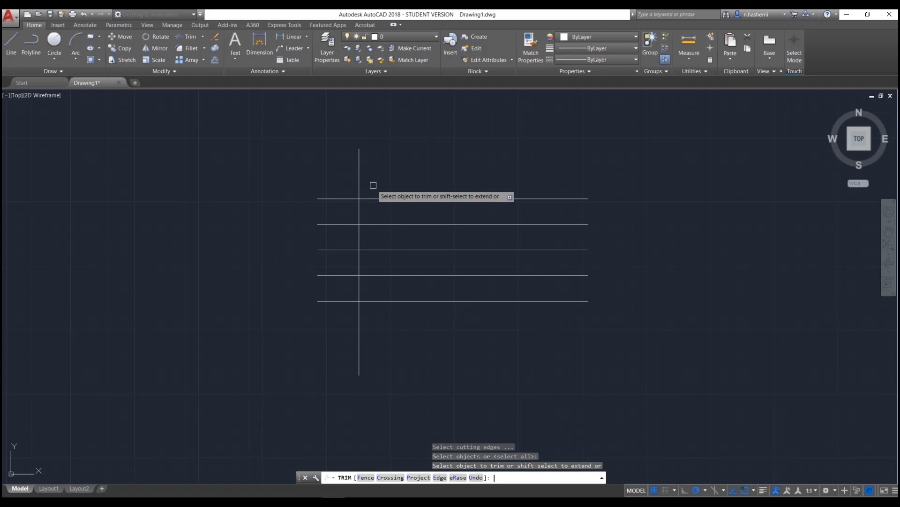
{"action": "left_click", "coordinate": [344, 176]}
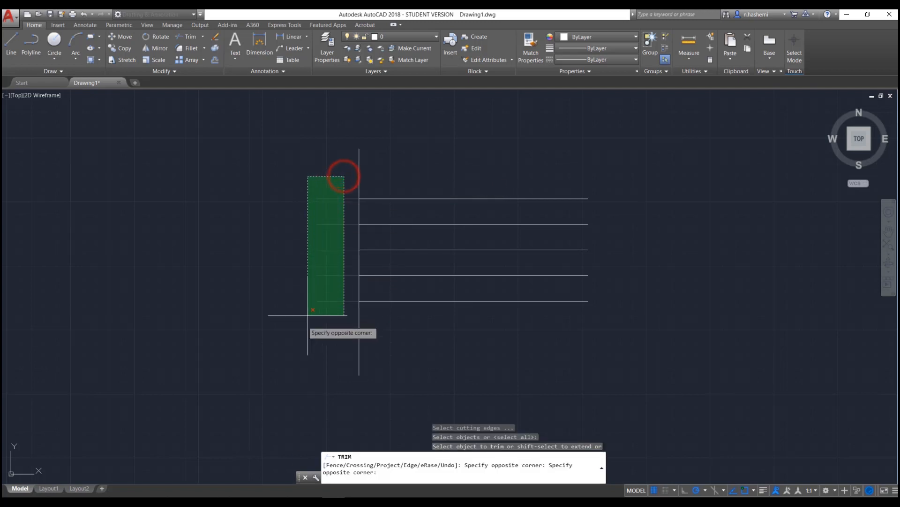
{"action": "left_click", "coordinate": [299, 337]}
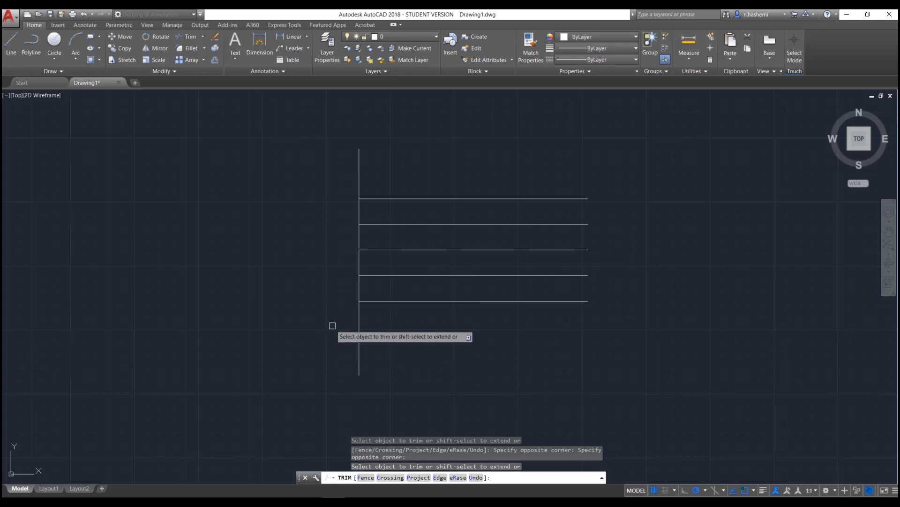
{"action": "key", "text": "Escape"}
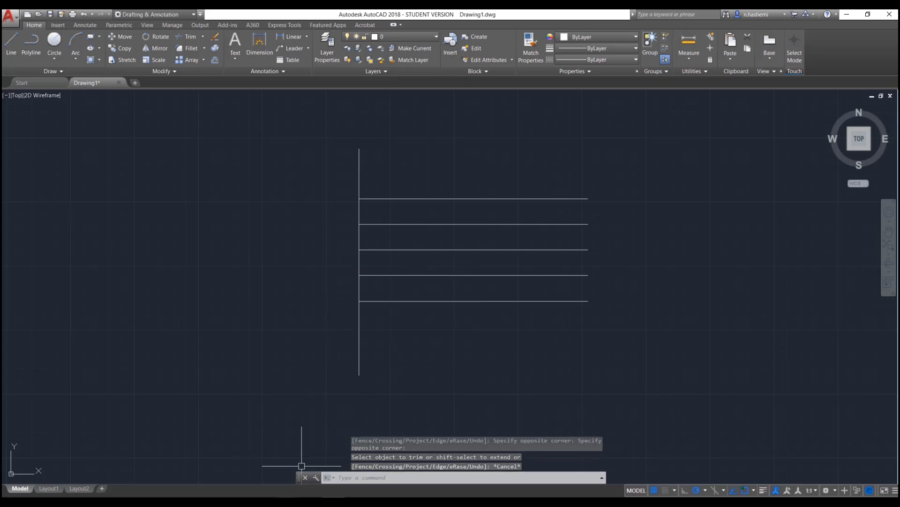
Switch back to the AutoCAD 2021 window
{"action": "mouse_move", "coordinate": [287, 501]}
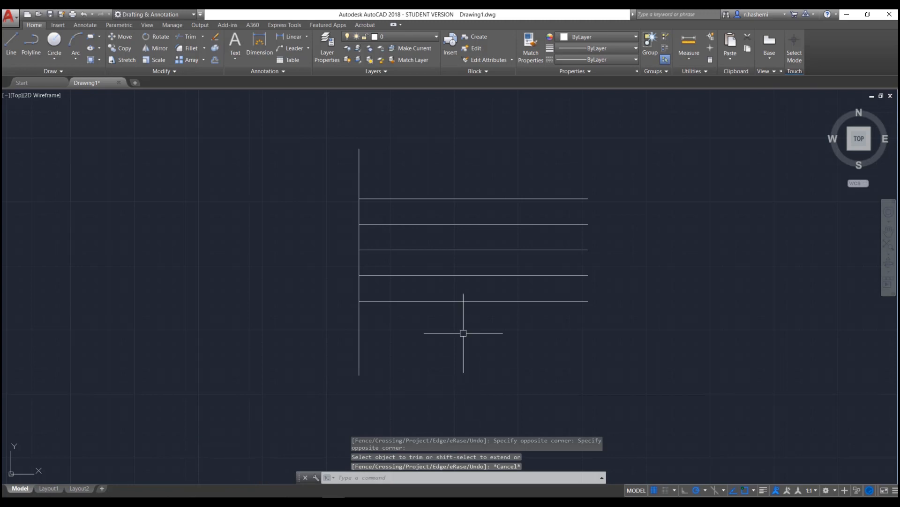
{"action": "left_click", "coordinate": [847, 14]}
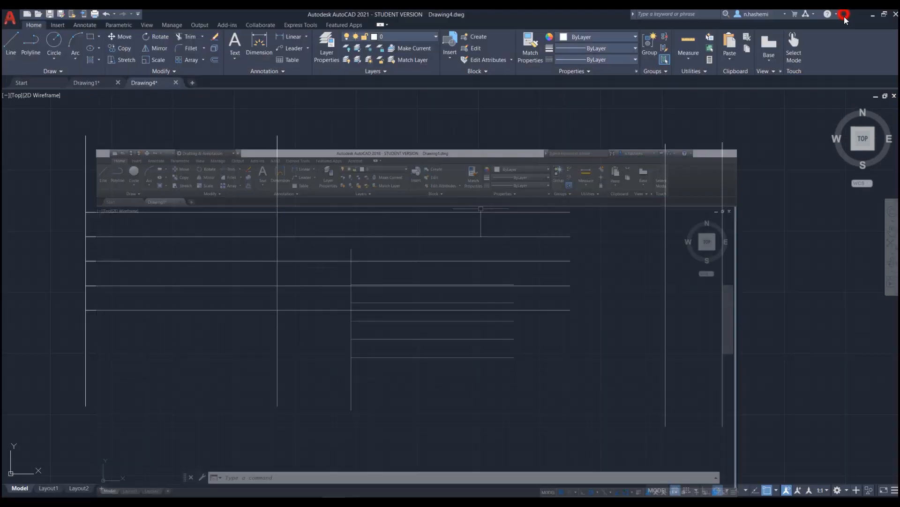
{"action": "left_click", "coordinate": [486, 159]}
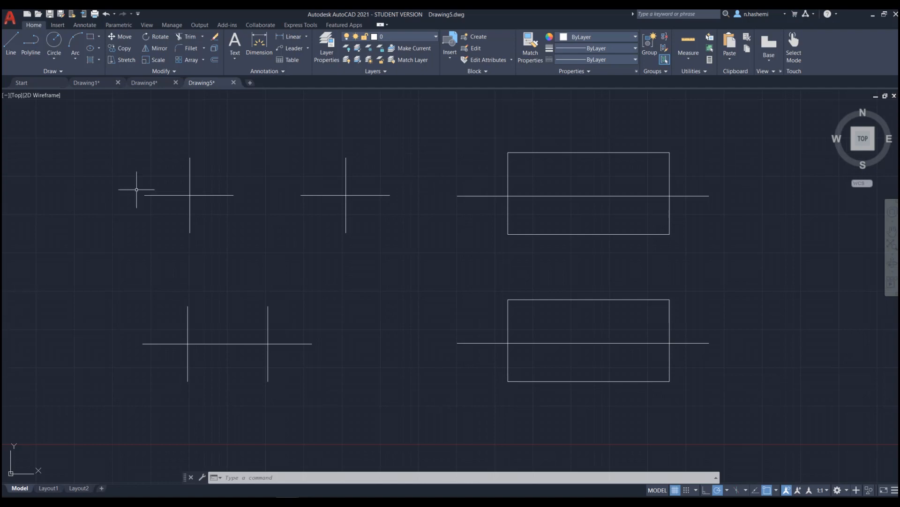
Trim the first cross's left arm, the second cross's right arm, and the horizontal segment between the two vertical lines below
{"action": "left_click", "coordinate": [532, 222]}
{"action": "left_click", "coordinate": [500, 237]}
{"action": "key", "text": "Escape"}
{"action": "key", "text": "Return"}
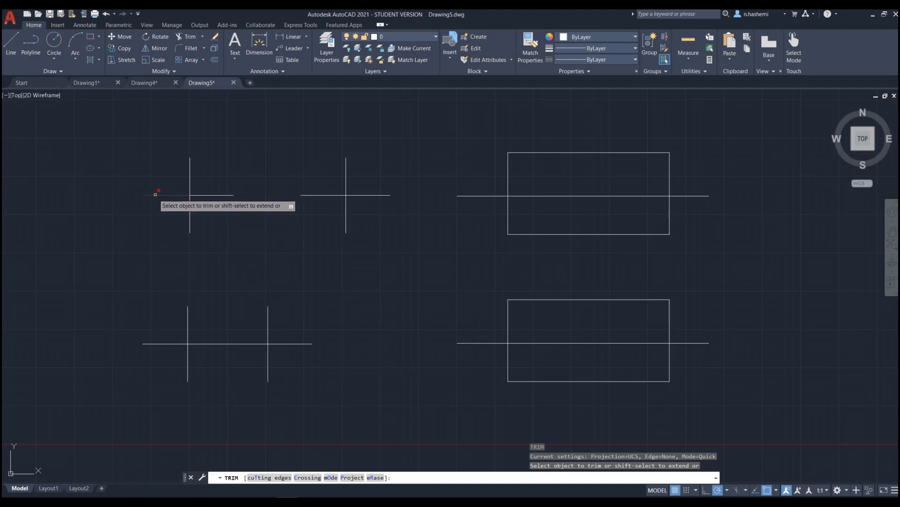
{"action": "left_click", "coordinate": [159, 195]}
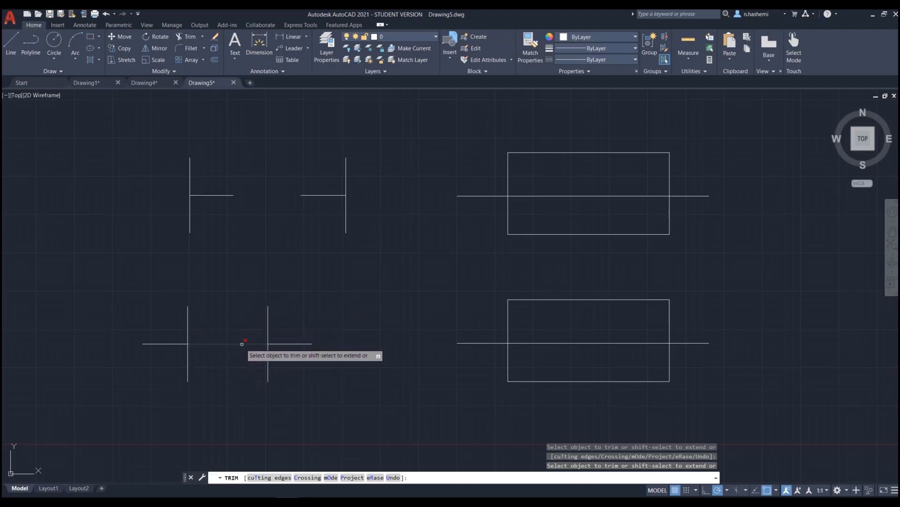
{"action": "left_click", "coordinate": [217, 345]}
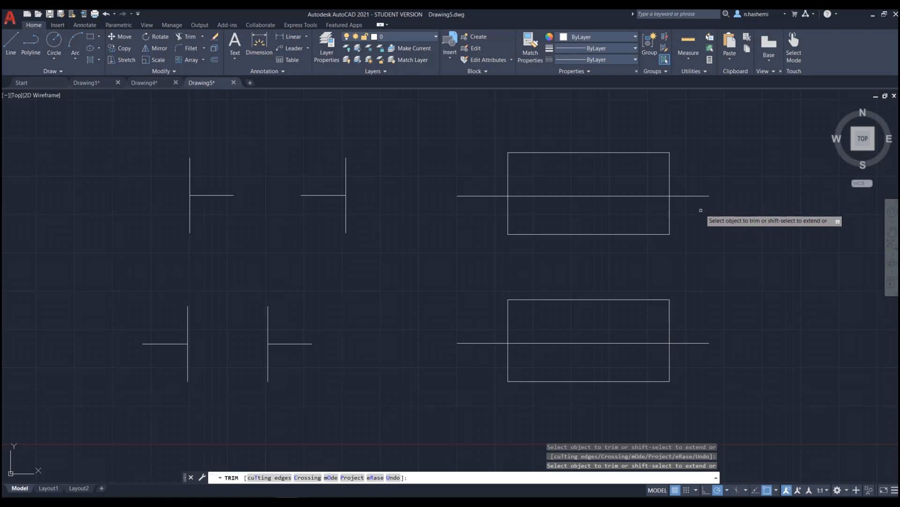
Trim the horizontal line outside the upper rectangle on both sides and the line's segment inside the lower rectangle
{"action": "left_click", "coordinate": [492, 196]}
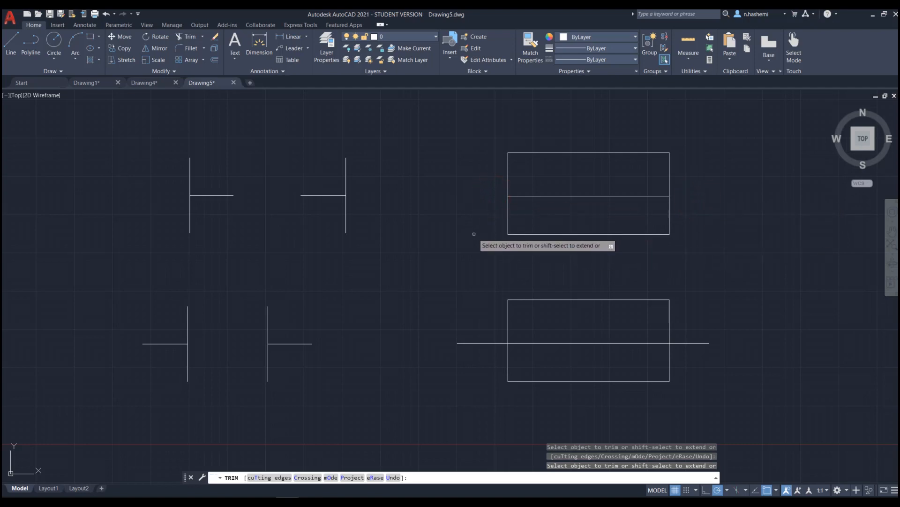
{"action": "left_click", "coordinate": [583, 344]}
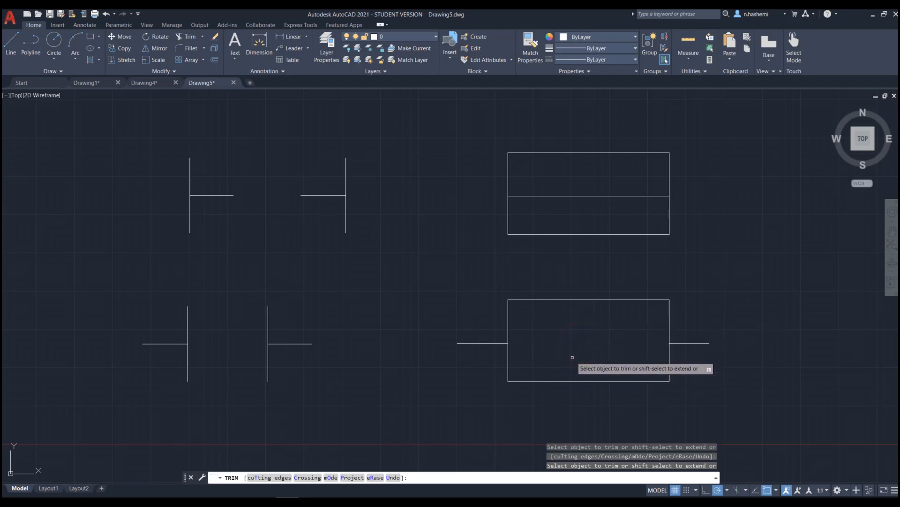
{"action": "key", "text": "Escape"}
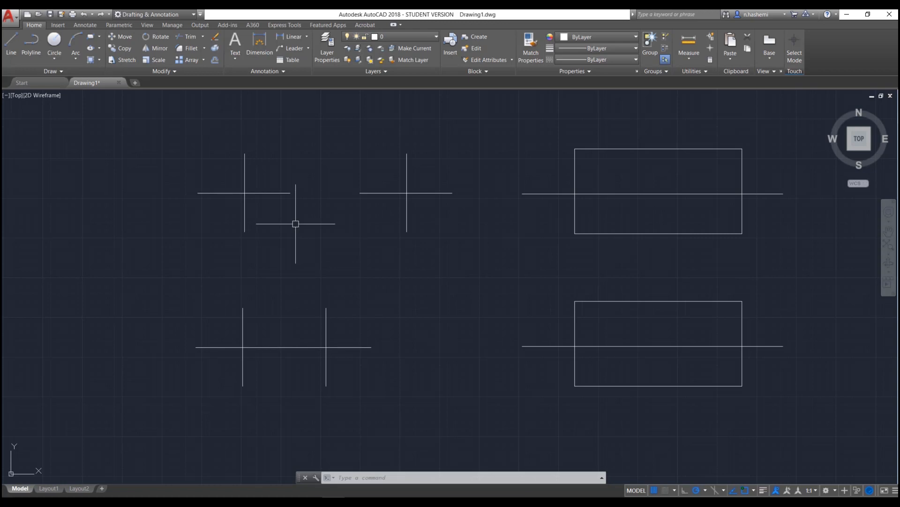
In AutoCAD 2018, trim the left arm of the first cross using its vertical line as the cutting edge
{"action": "type", "text": "r"}
{"action": "key", "text": "Return"}
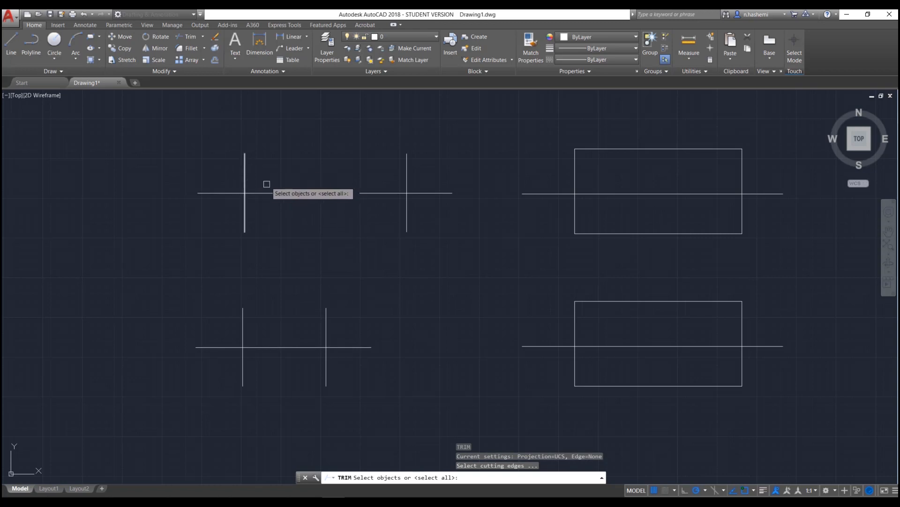
{"action": "left_click", "coordinate": [243, 171]}
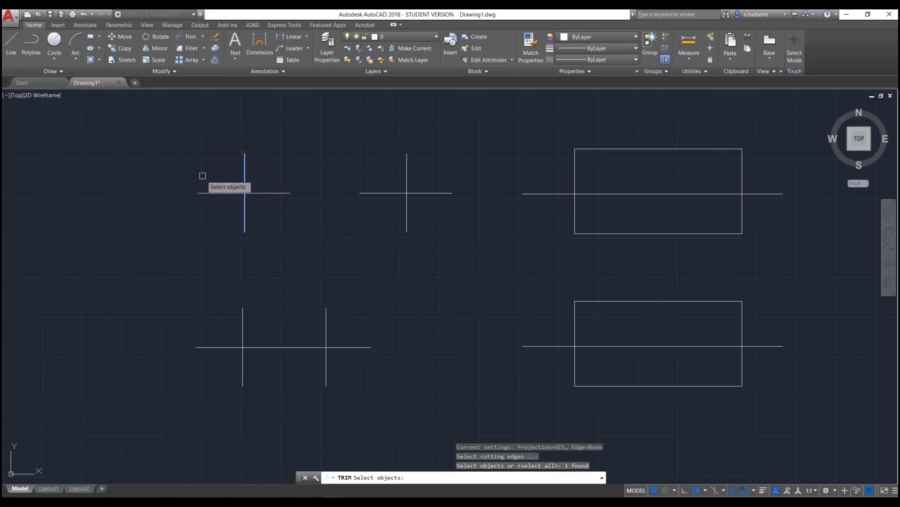
{"action": "key", "text": "Return"}
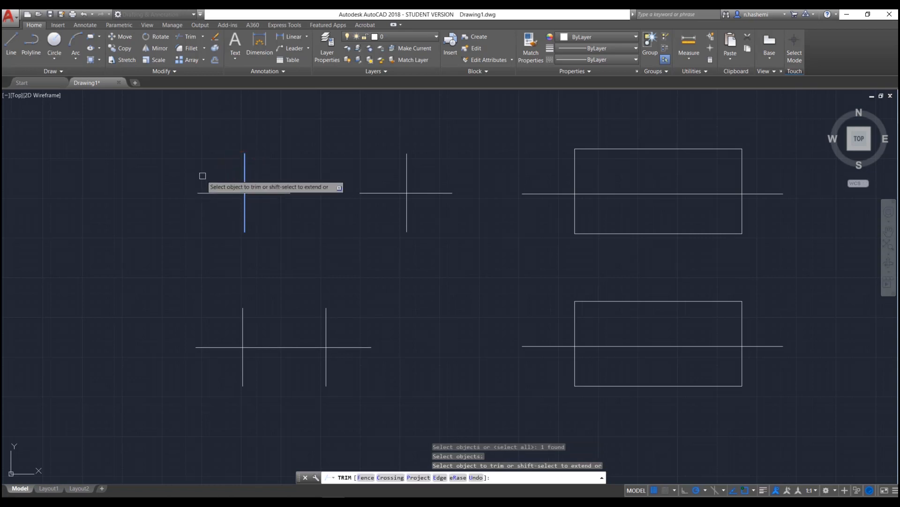
{"action": "left_click", "coordinate": [220, 194]}
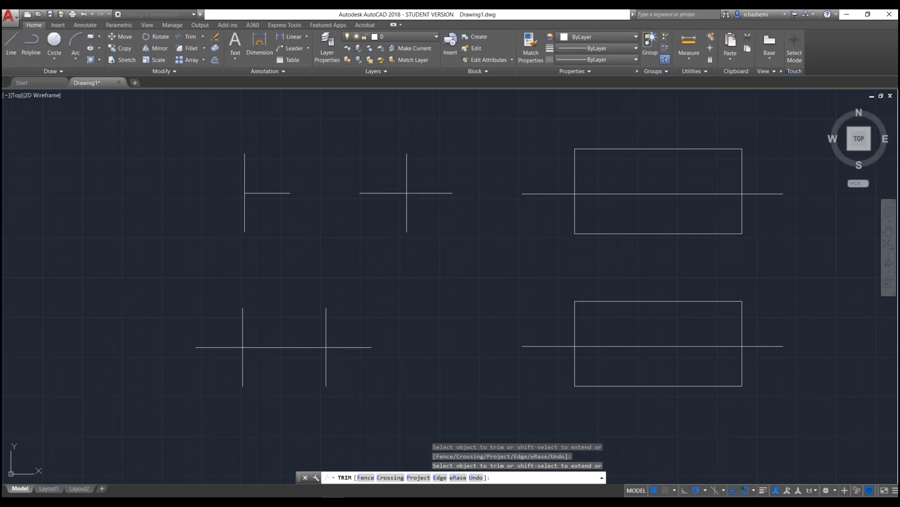
{"action": "key", "text": "Escape"}
Start the TRIM command again for the next pair of crossing lines
{"action": "type", "text": "t"}
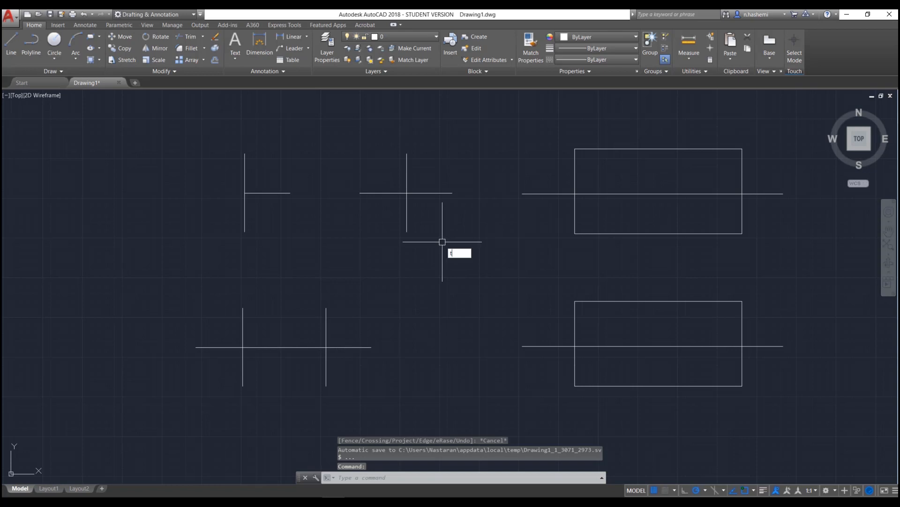
Trim the right half of the upper middle cross's horizontal line, using its vertical line as the cutting edge
{"action": "type", "text": "s or"}
{"action": "key", "text": "Return"}
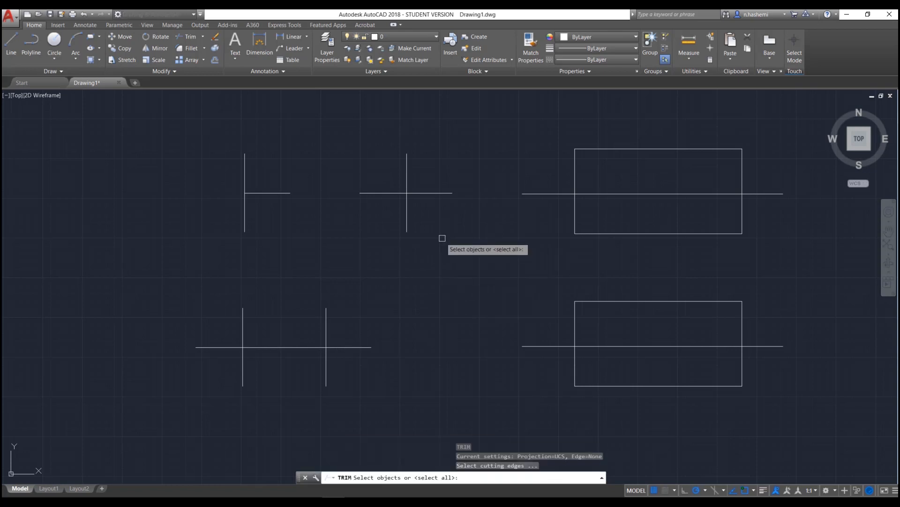
{"action": "left_click", "coordinate": [406, 173]}
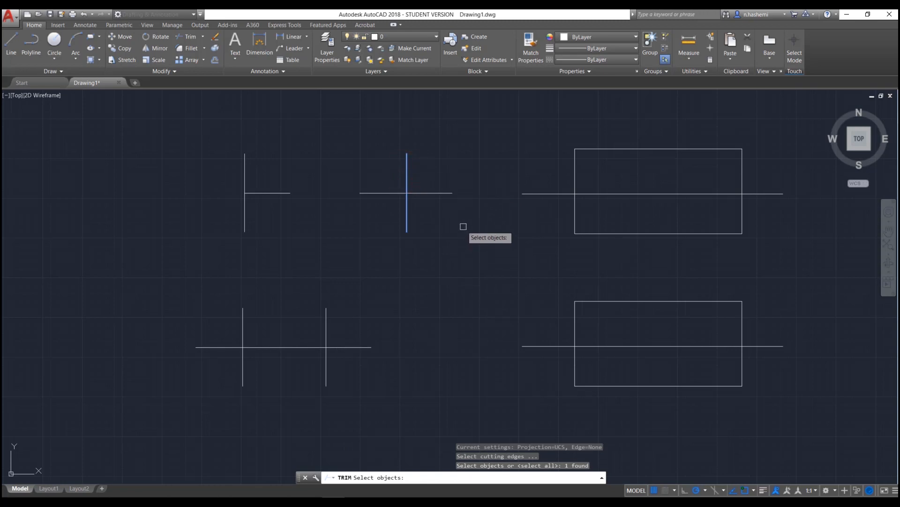
{"action": "key", "text": "Return"}
{"action": "left_click", "coordinate": [440, 193]}
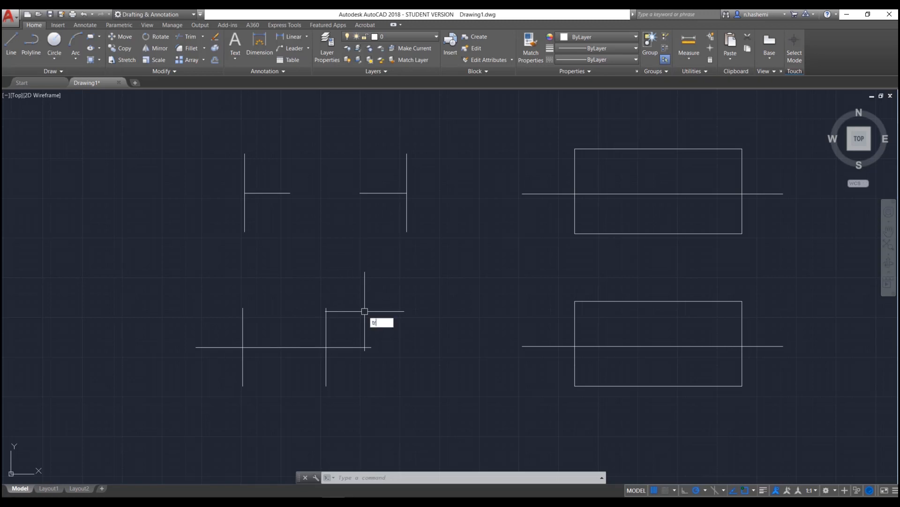
Trim the segment between the two vertical lines in the lower-left figure, using both verticals as cutting edges
{"action": "key", "text": "Return"}
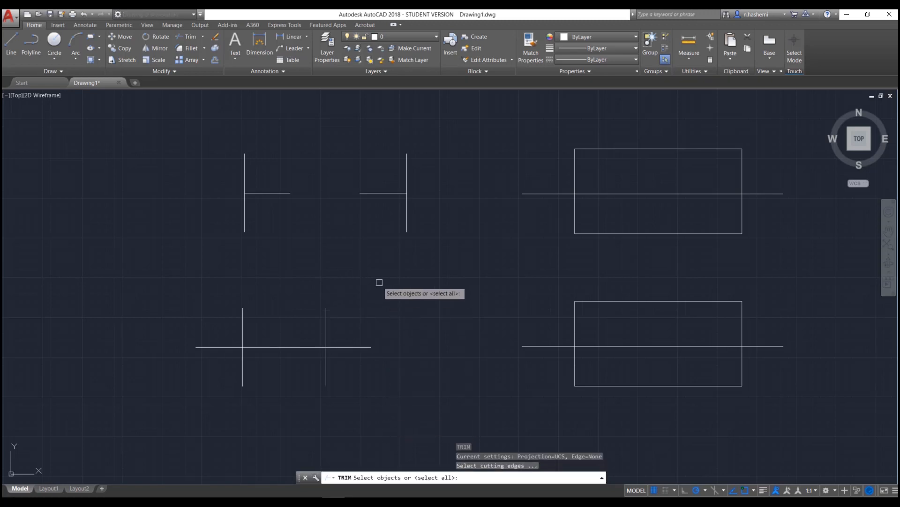
{"action": "left_click", "coordinate": [371, 282]}
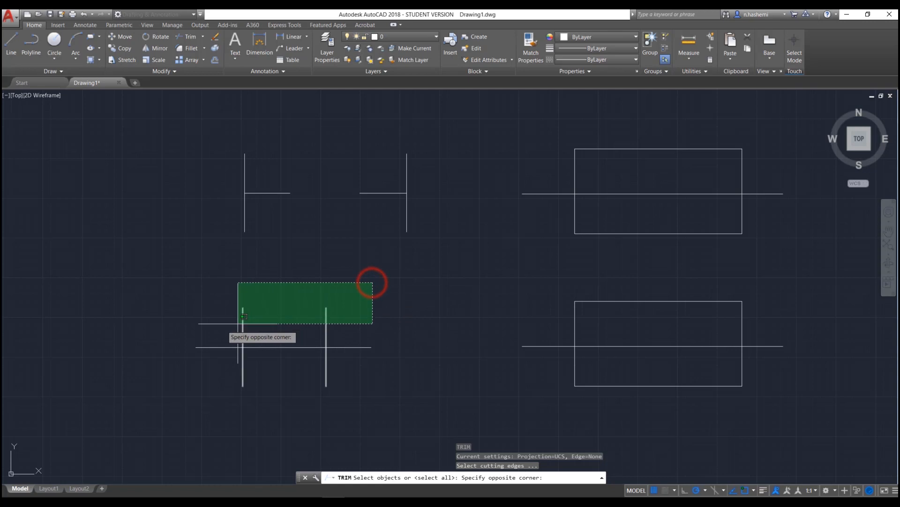
{"action": "left_click", "coordinate": [212, 335]}
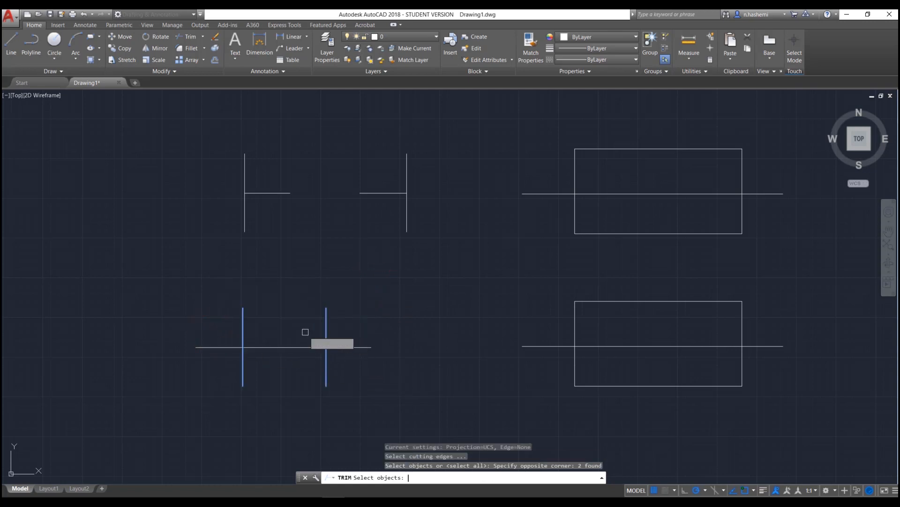
{"action": "key", "text": "Return"}
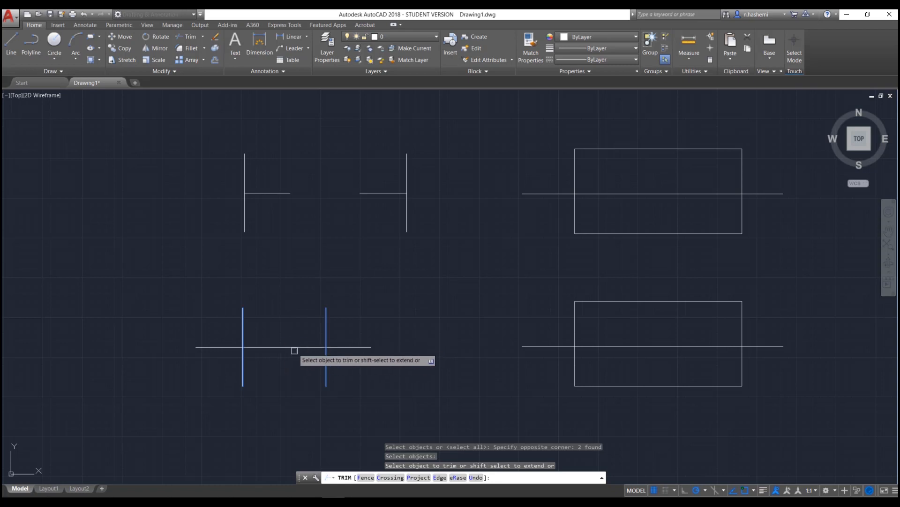
{"action": "left_click", "coordinate": [284, 348]}
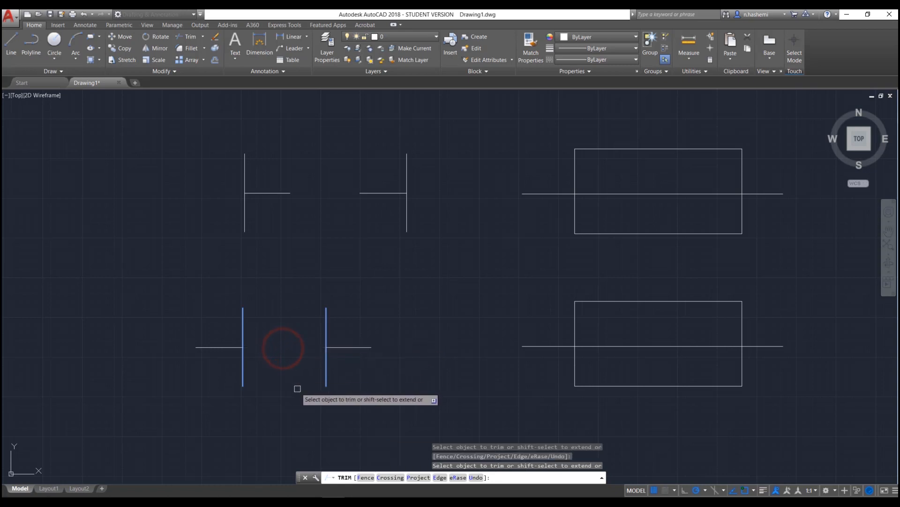
{"action": "key", "text": "Return"}
{"action": "key", "text": "Return"}
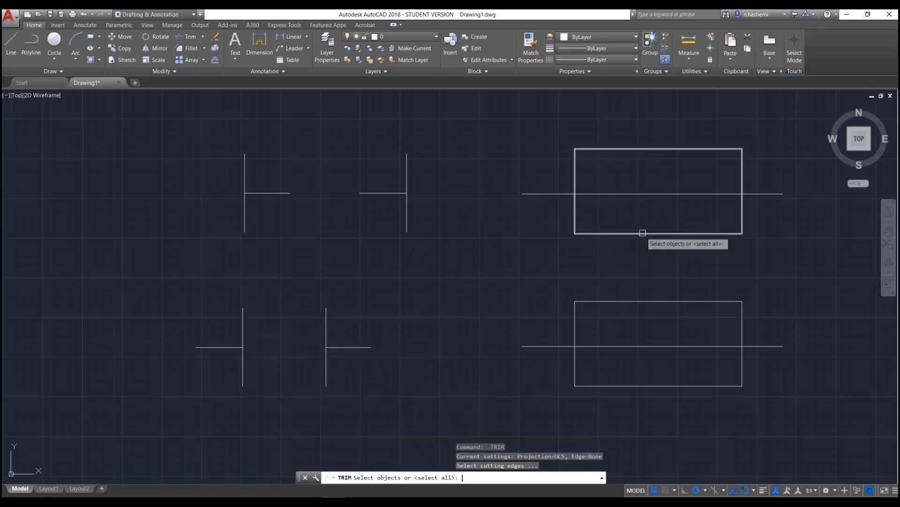
{"action": "key", "text": "Escape"}
Trim both ends of the horizontal line outside the upper rectangle, using the rectangle as the cutting edge
{"action": "type", "text": "tr"}
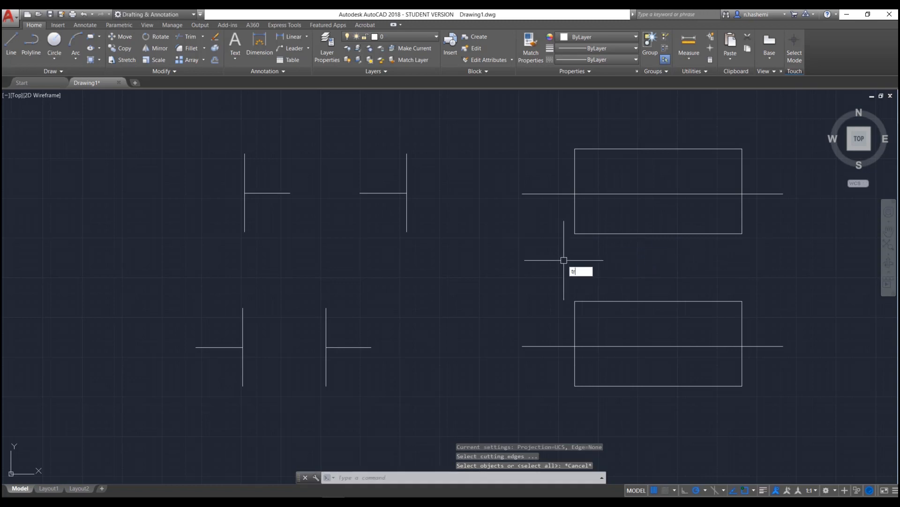
{"action": "key", "text": "Return"}
{"action": "left_click", "coordinate": [621, 233]}
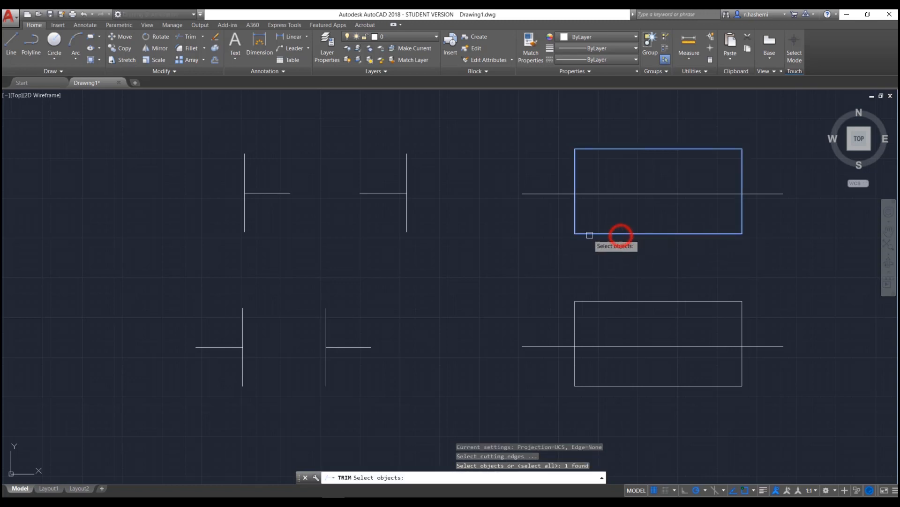
{"action": "key", "text": "Return"}
{"action": "left_click", "coordinate": [552, 194]}
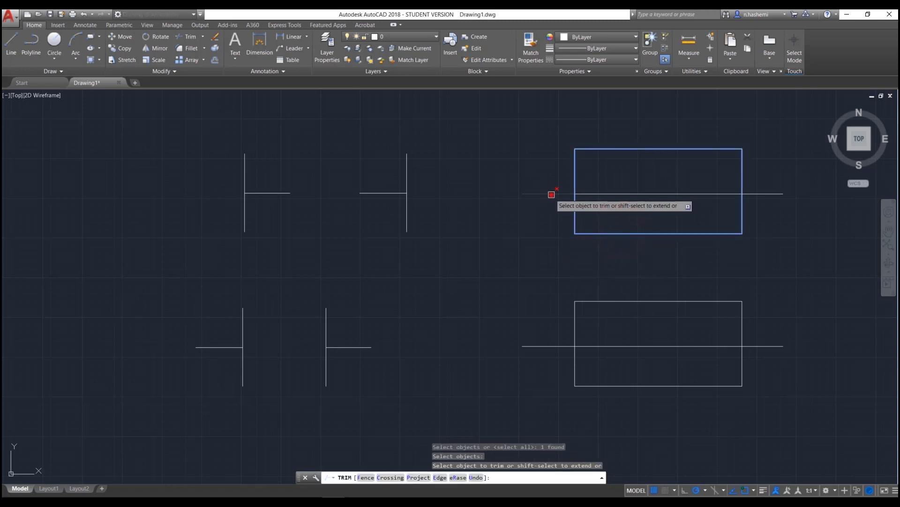
{"action": "left_click", "coordinate": [763, 194]}
{"action": "key", "text": "Return"}
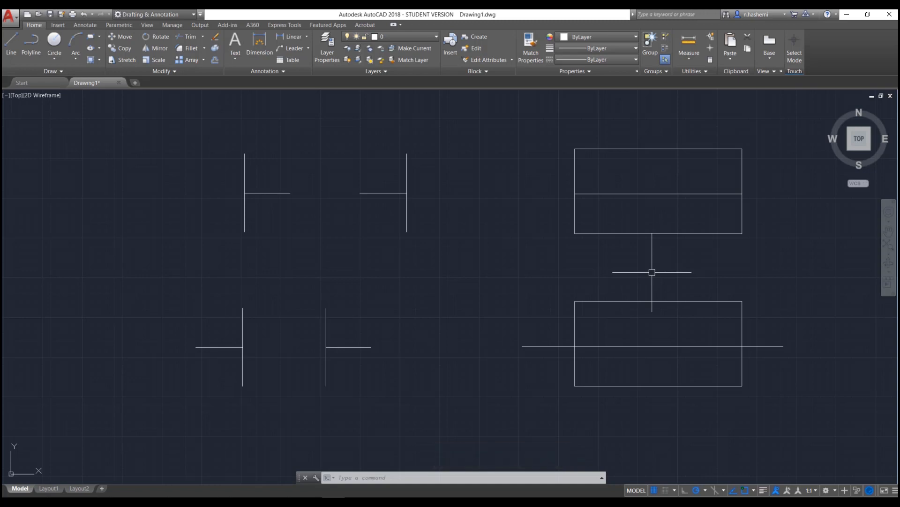
Trim the part of the horizontal line inside the lower rectangle, using the rectangle as the cutting edge
{"action": "type", "text": "tr"}
{"action": "key", "text": "Return"}
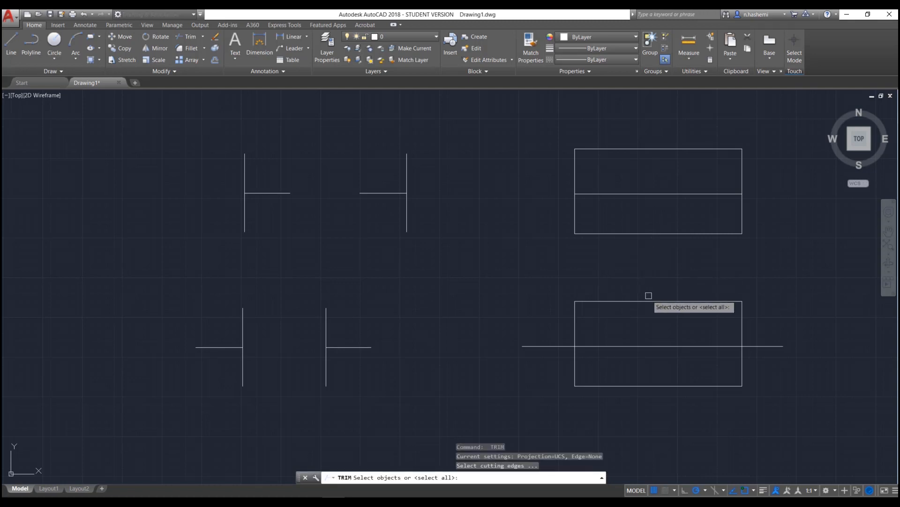
{"action": "left_click", "coordinate": [627, 300]}
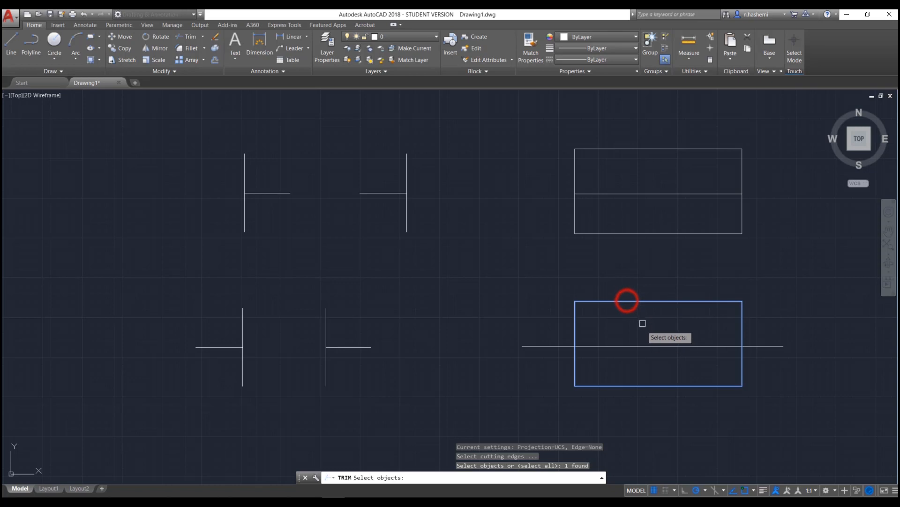
{"action": "key", "text": "Return"}
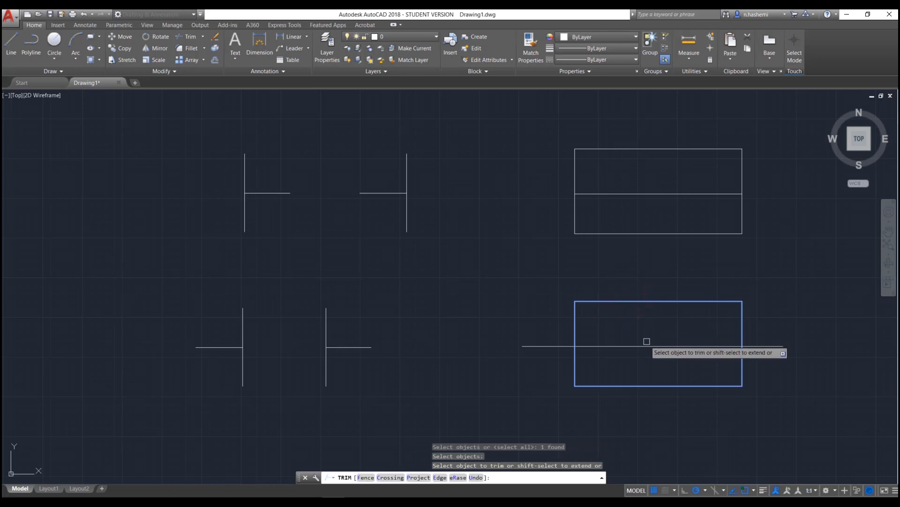
{"action": "left_click", "coordinate": [647, 345]}
{"action": "key", "text": "Return"}
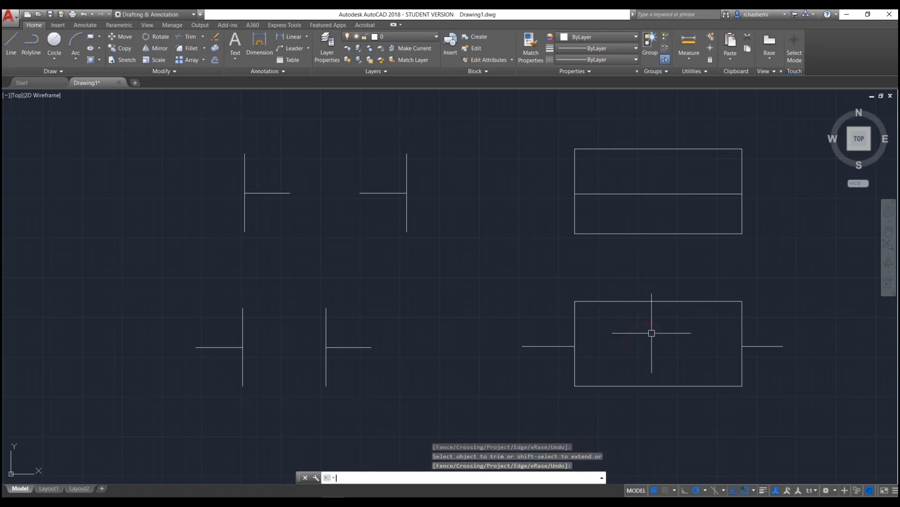
Undo all the trims, including the one on the upper-left cross, to restore the original lines
{"action": "key", "text": "Escape"}
{"action": "key", "text": "ctrl+z"}
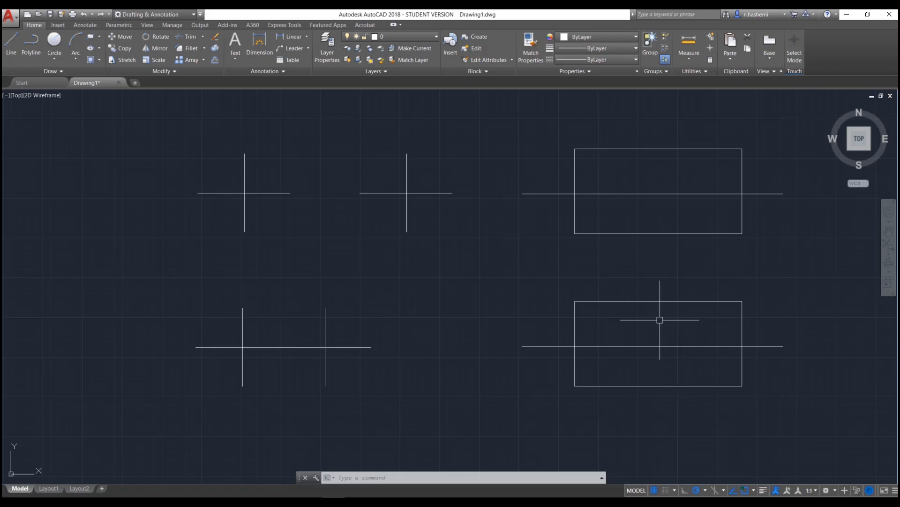
With all objects as cutting edges, trim the line inside the lower rectangle and both line ends outside the upper rectangle
{"action": "type", "text": "tr"}
{"action": "key", "text": "Return"}
{"action": "key", "text": "Return"}
{"action": "left_click", "coordinate": [669, 347]}
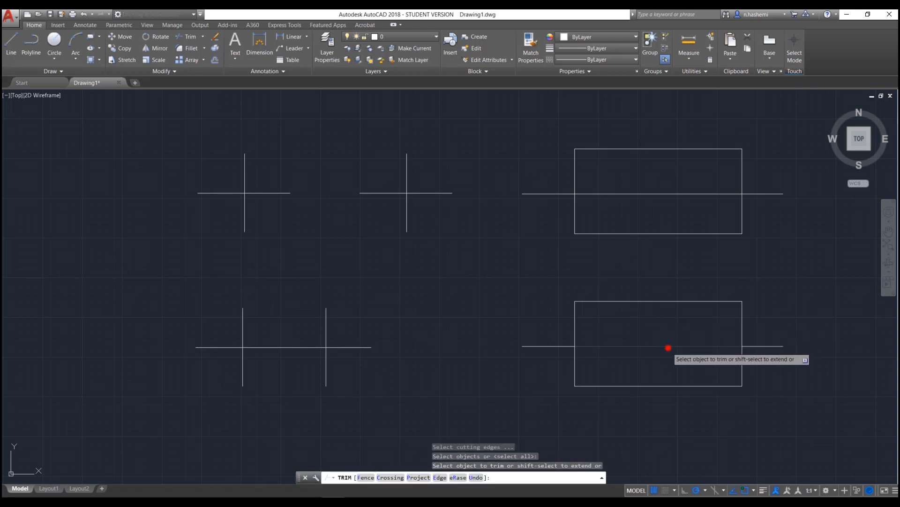
{"action": "left_click", "coordinate": [551, 194]}
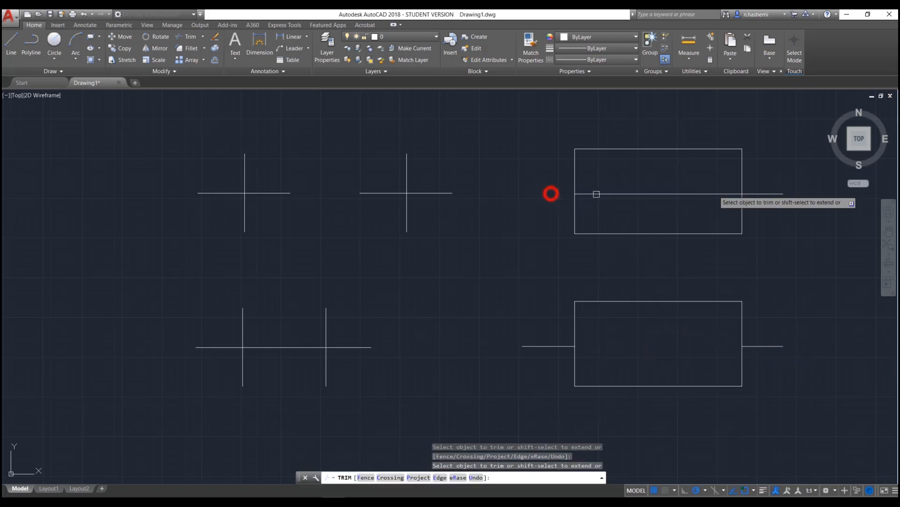
{"action": "left_click", "coordinate": [775, 193]}
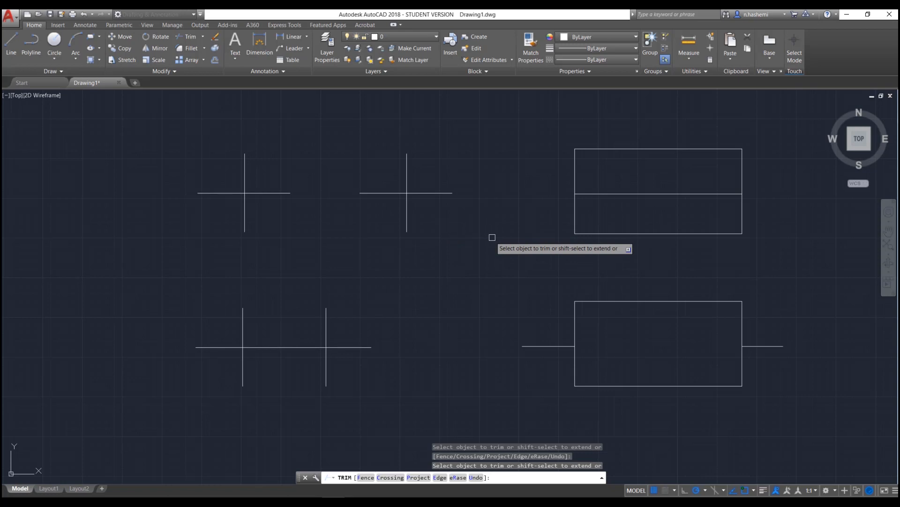
Within Trim, extend both upper crosses' horizontal lines rightward, the lower rectangle's left stub to the nearest vertical, and its right stub across the rectangle
{"action": "left_click", "coordinate": [454, 195], "text": "shift"}
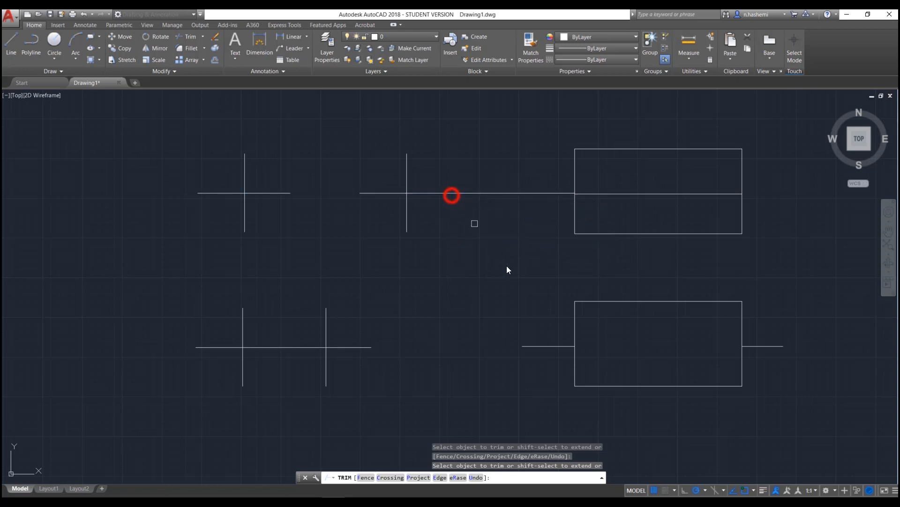
{"action": "left_click", "coordinate": [539, 346]}
{"action": "left_click", "coordinate": [527, 347], "text": "shift"}
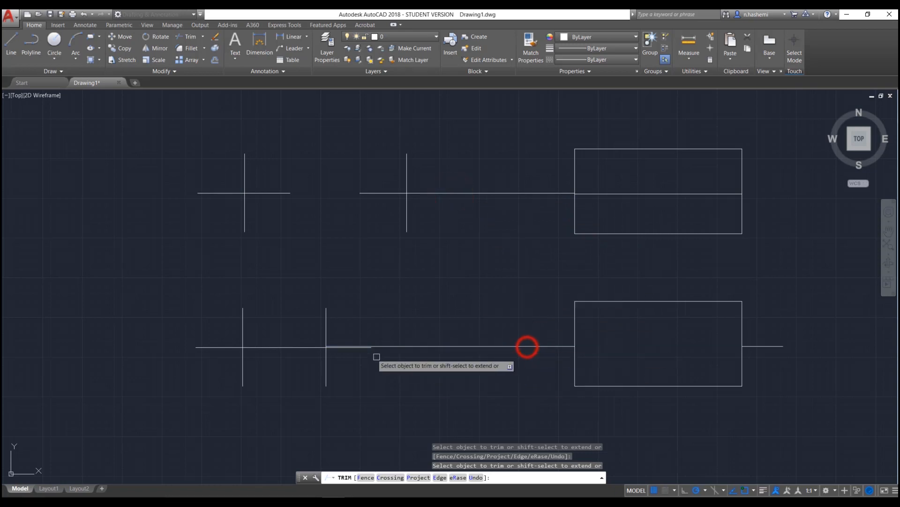
{"action": "left_click", "coordinate": [276, 193], "text": "shift"}
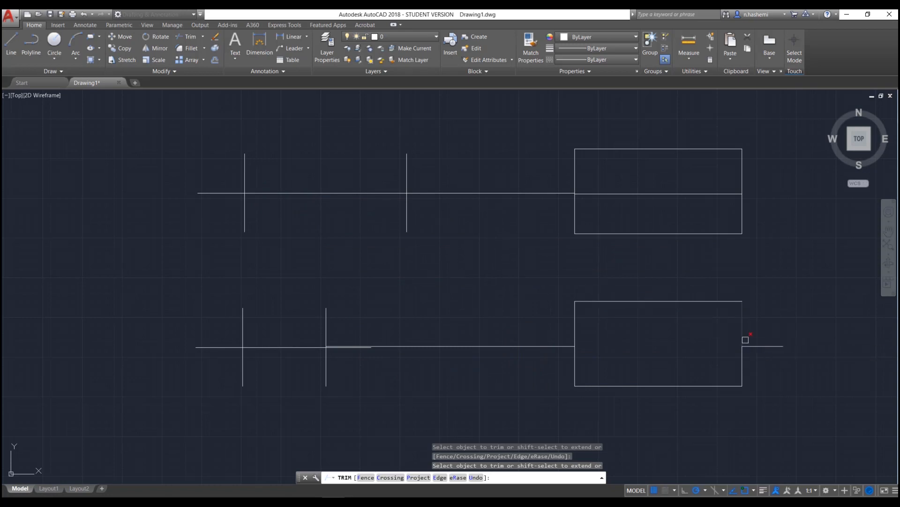
{"action": "left_click", "coordinate": [753, 346], "text": "shift"}
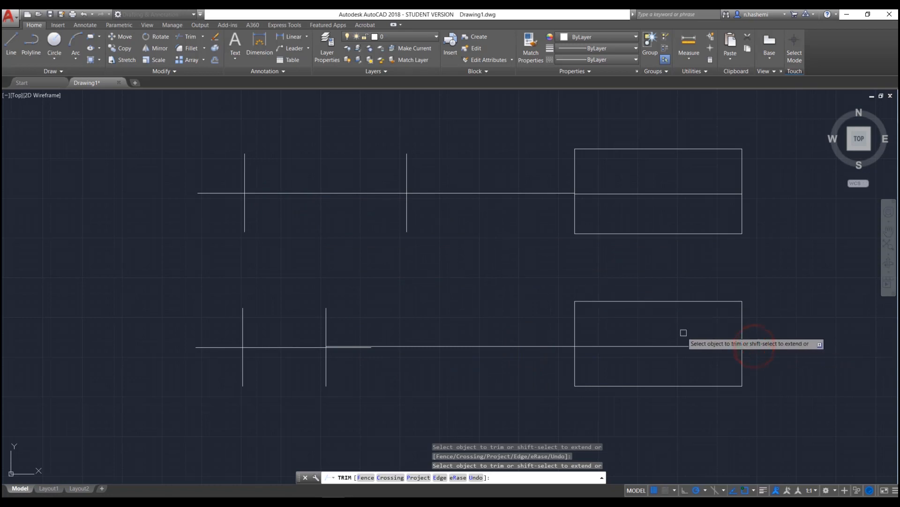
{"action": "key", "text": "Escape"}
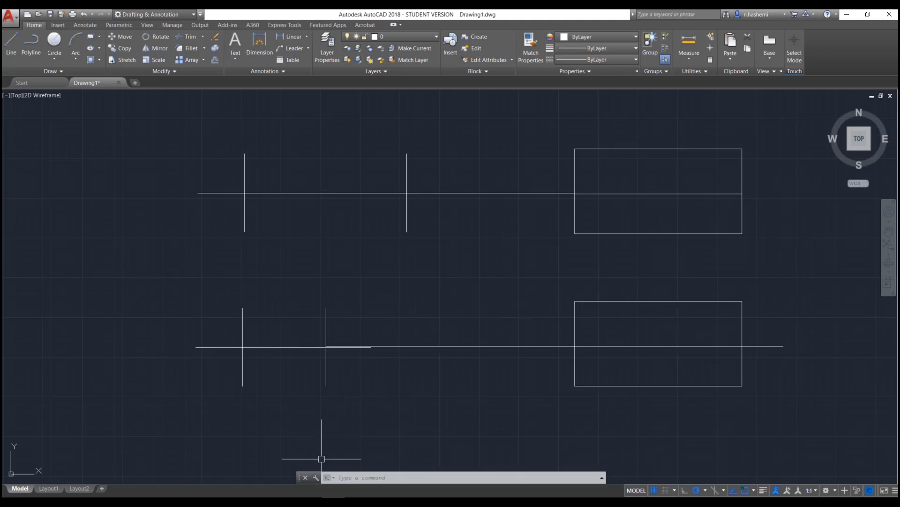
Switch to Drawing5 in AutoCAD 2021 and clear the selection of all the figures
{"action": "left_click", "coordinate": [846, 14]}
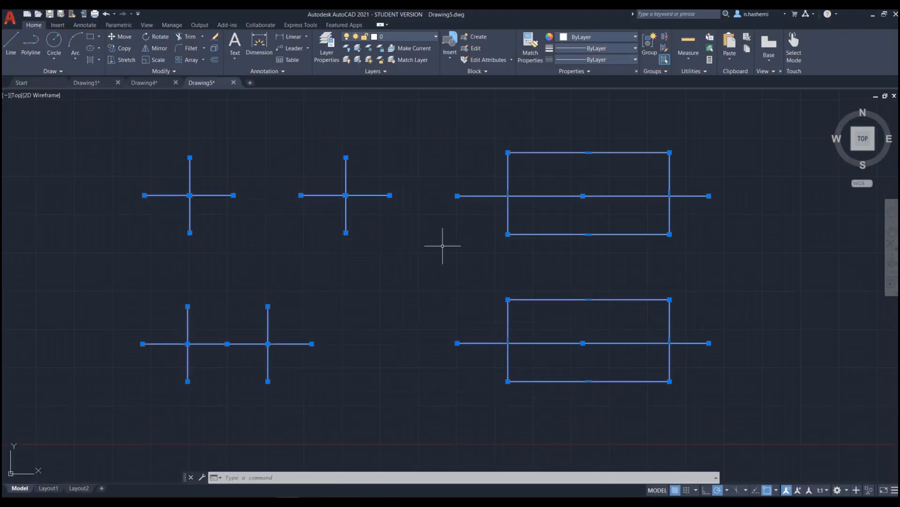
{"action": "key", "text": "Escape"}
{"action": "key", "text": "Escape"}
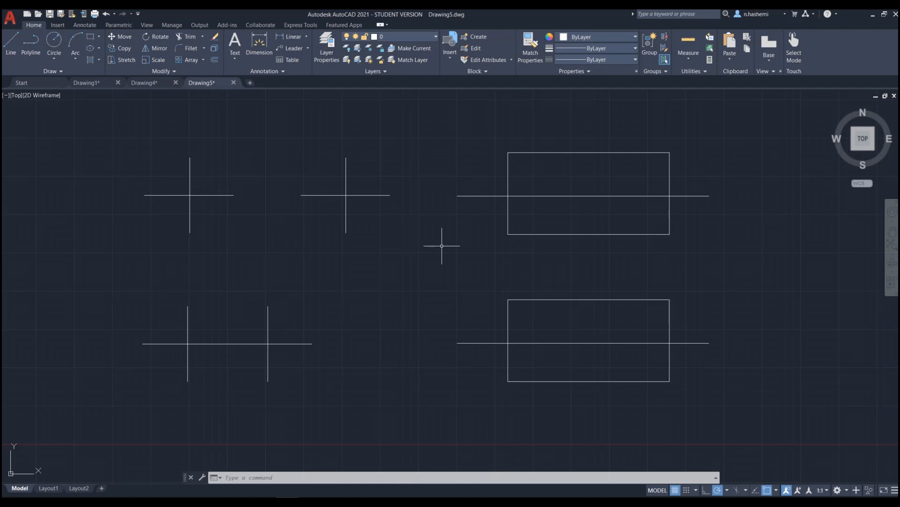
View the Trim and Extend commands offered among the modify tools
{"action": "left_click", "coordinate": [202, 37]}
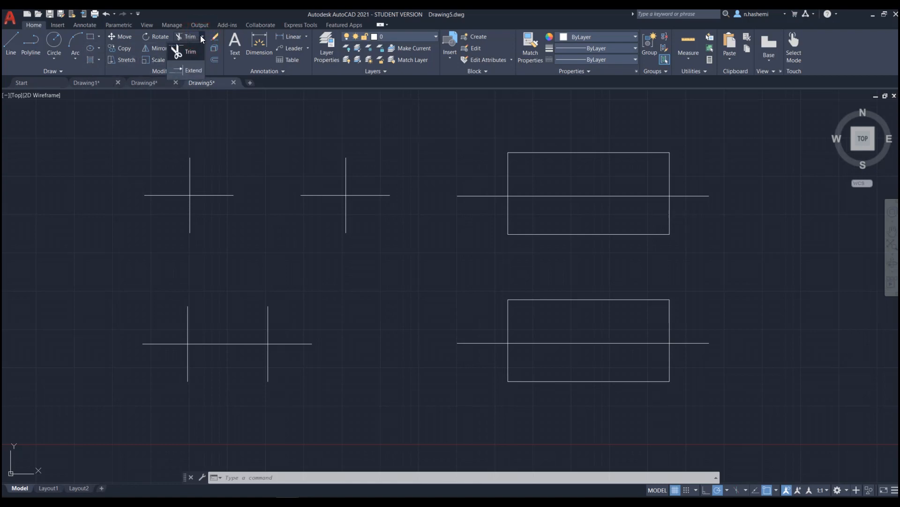
{"action": "left_click", "coordinate": [204, 36]}
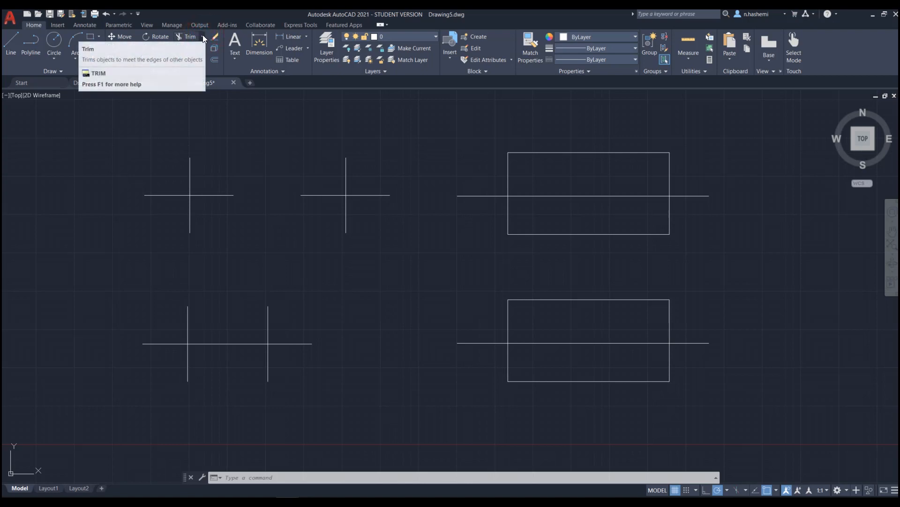
{"action": "left_click", "coordinate": [202, 36]}
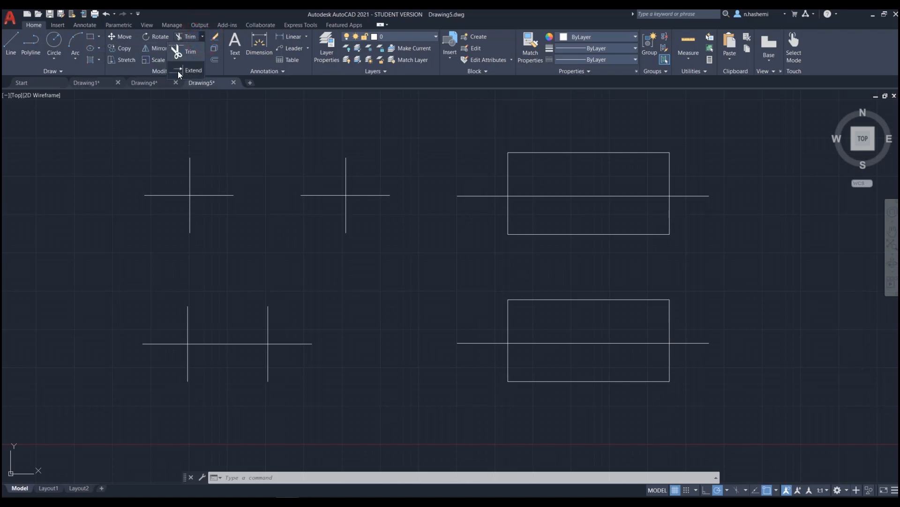
{"action": "left_click", "coordinate": [201, 16]}
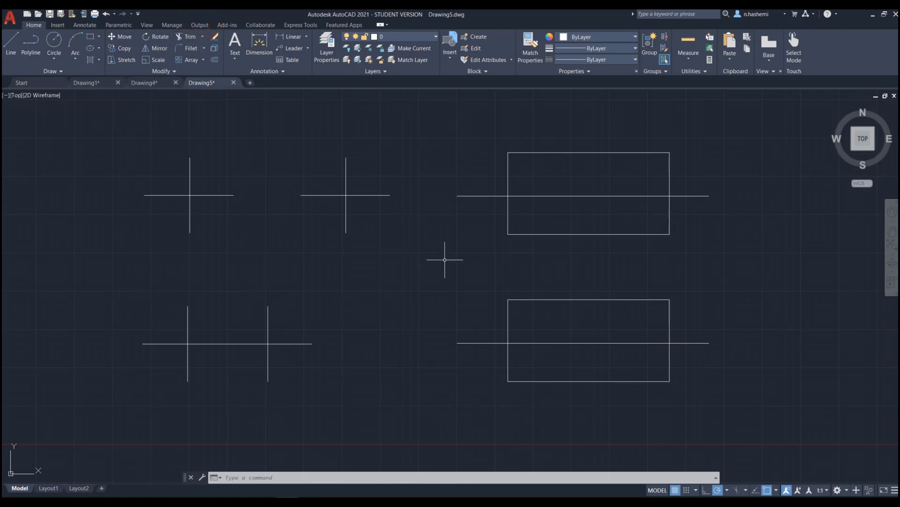
{"action": "type", "text": "ex"}
{"action": "key", "text": "Return"}
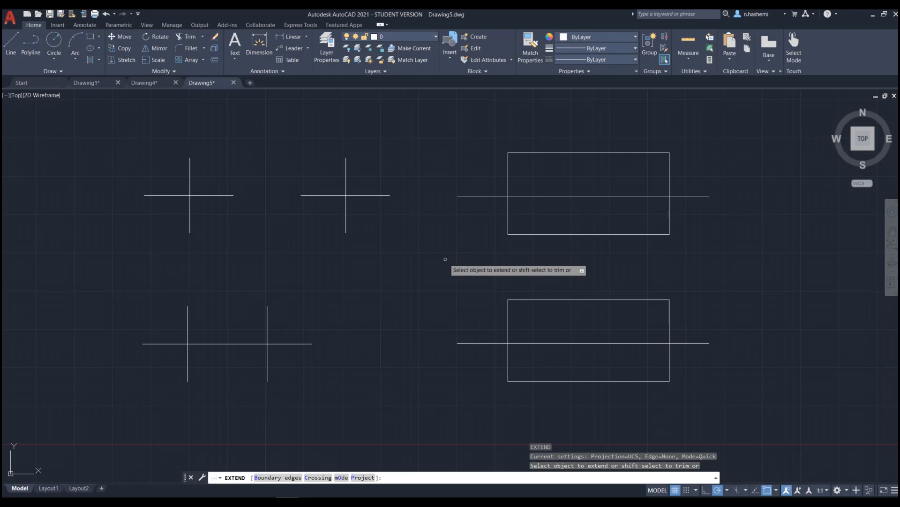
{"action": "key", "text": "F9"}
{"action": "key", "text": "F9"}
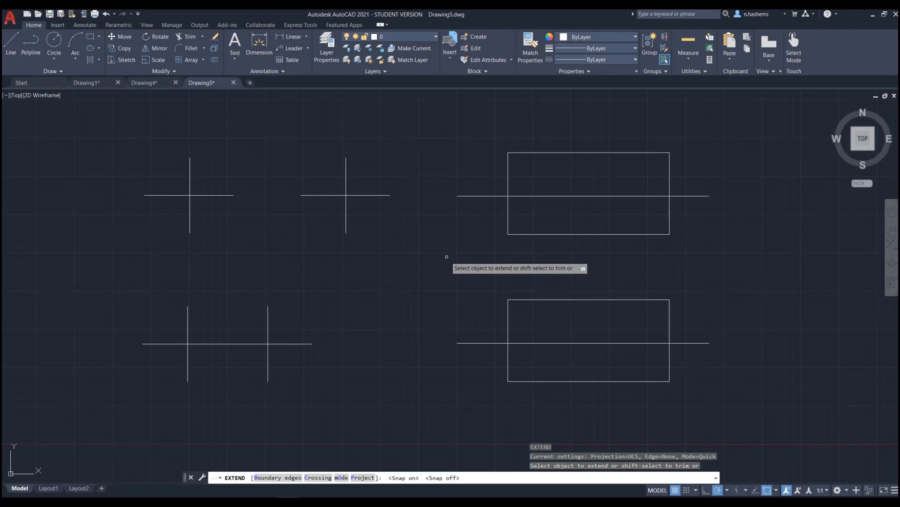
{"action": "key", "text": "Escape"}
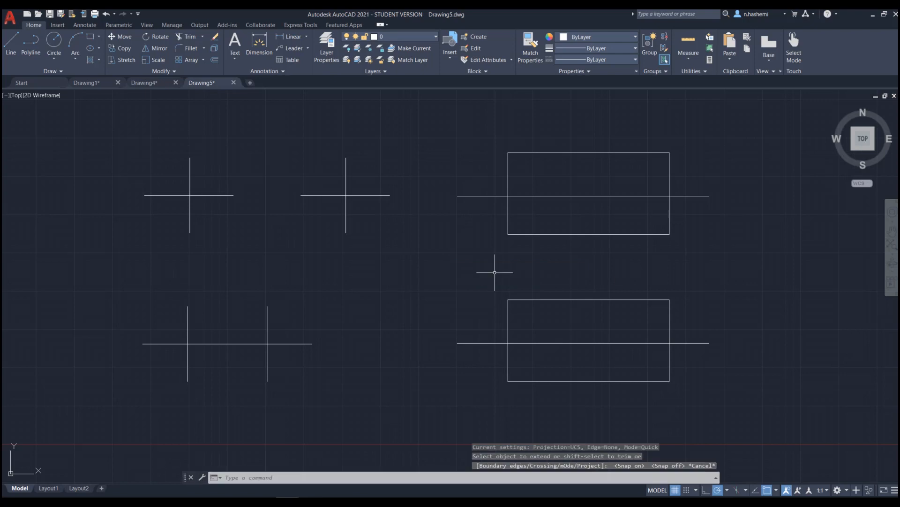
Delete the lower rectangle and the horizontal line crossing the two lower-left vertical lines
{"action": "left_click", "coordinate": [587, 283]}
{"action": "left_click", "coordinate": [555, 309]}
{"action": "key", "text": "Delete"}
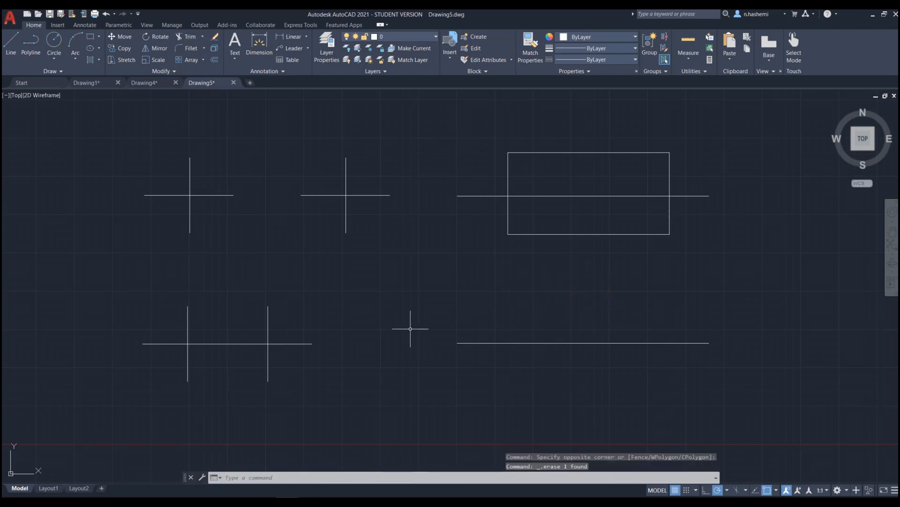
{"action": "left_click", "coordinate": [297, 336]}
{"action": "left_click", "coordinate": [292, 360]}
{"action": "key", "text": "Delete"}
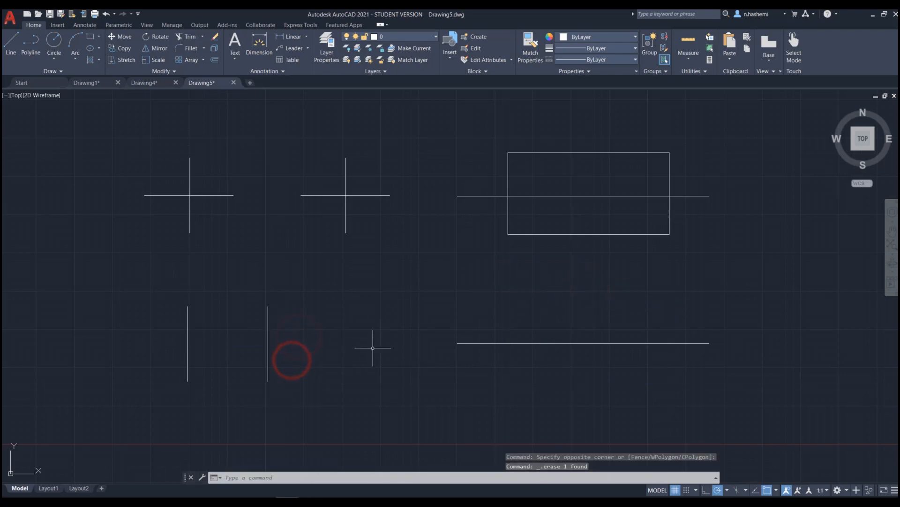
{"action": "key", "text": "Escape"}
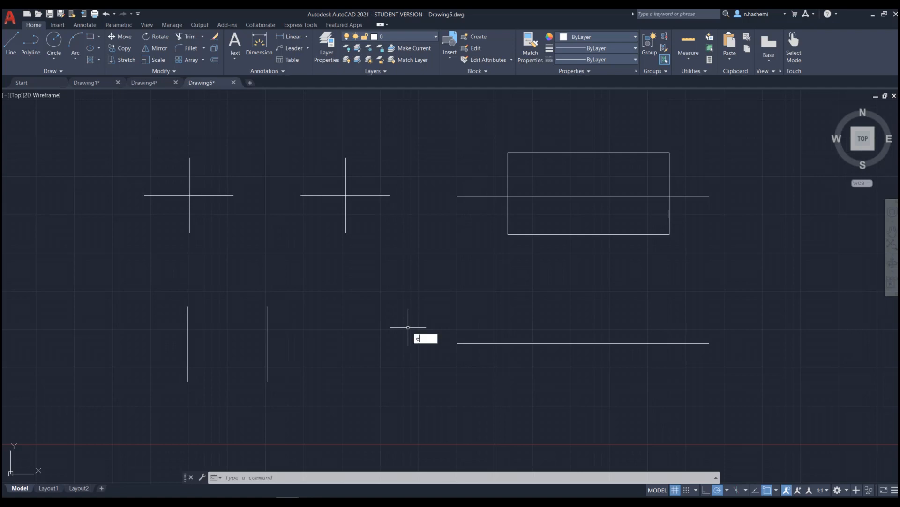
Extend the lower horizontal line's left end to both lower-left verticals and undo the extension
{"action": "key", "text": "Return"}
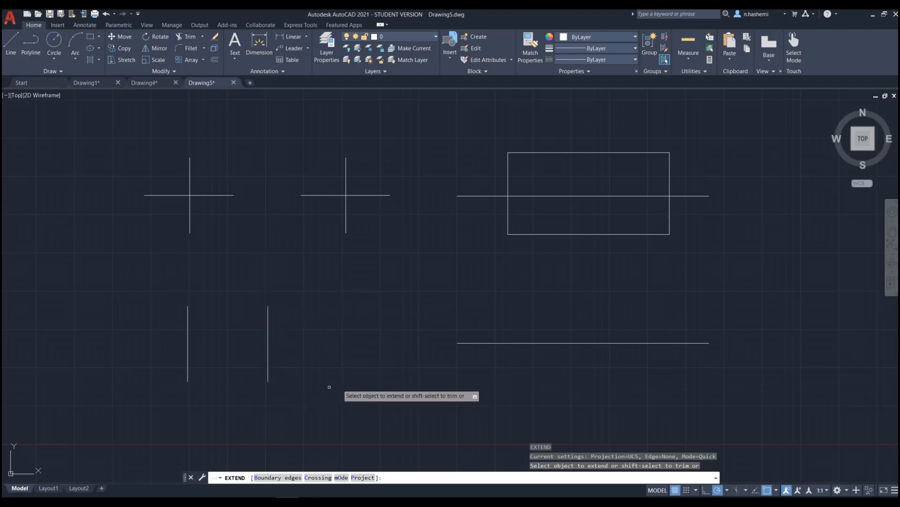
{"action": "left_click", "coordinate": [464, 343]}
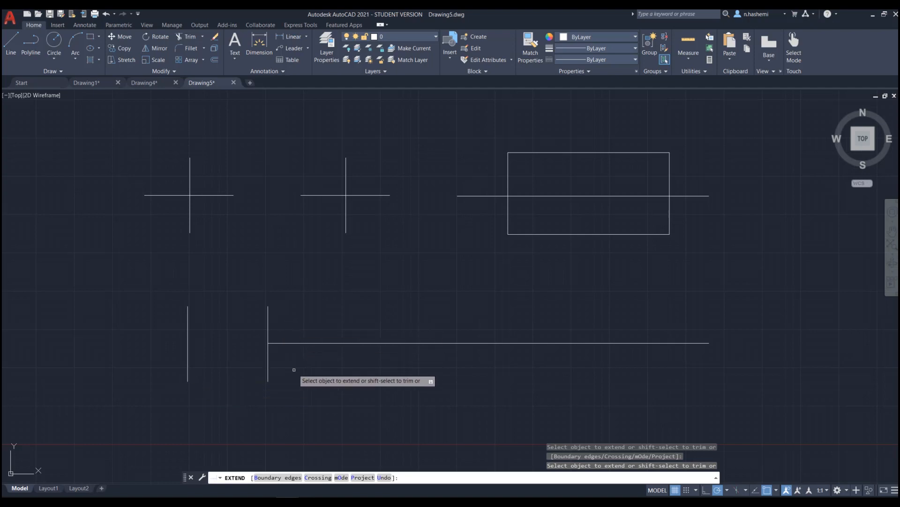
{"action": "left_click", "coordinate": [280, 343]}
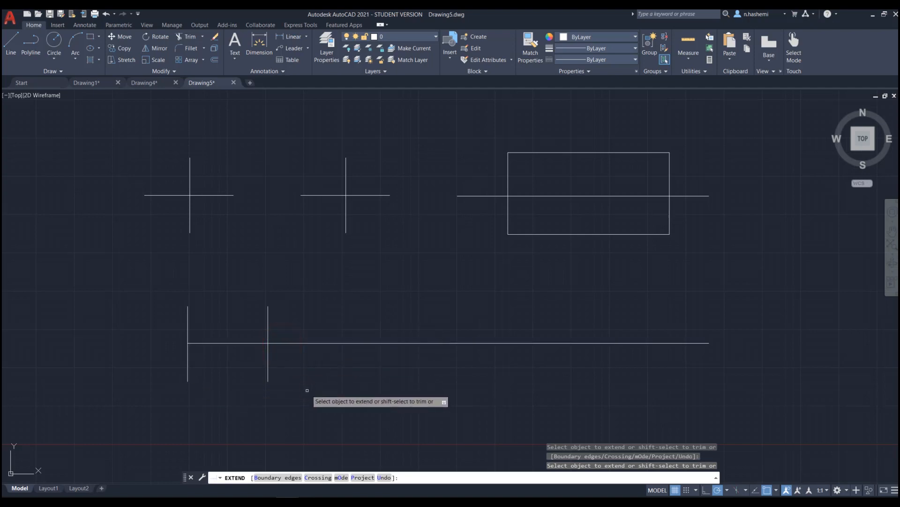
{"action": "key", "text": "Escape"}
{"action": "key", "text": "ctrl+z"}
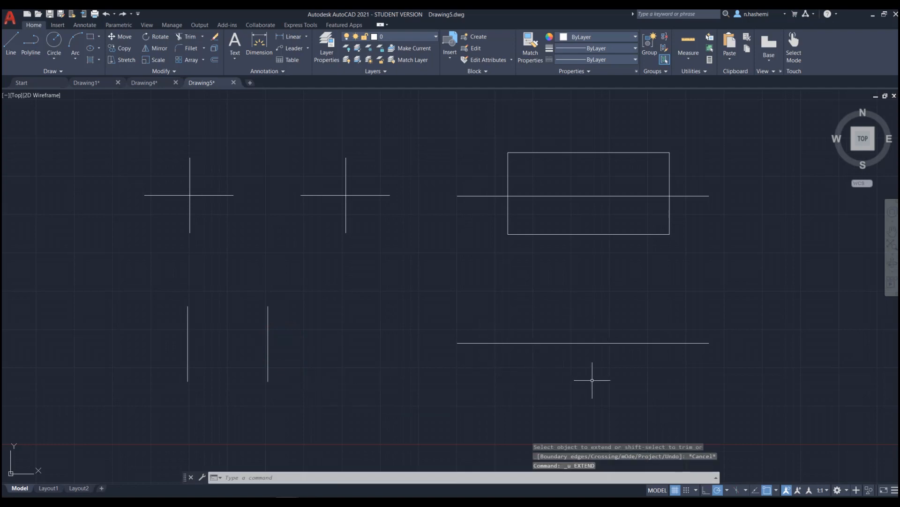
Try to extend the lower horizontal line's right end, and extend its left end through to the far lower-left vertical
{"action": "type", "text": "ex"}
{"action": "key", "text": "Return"}
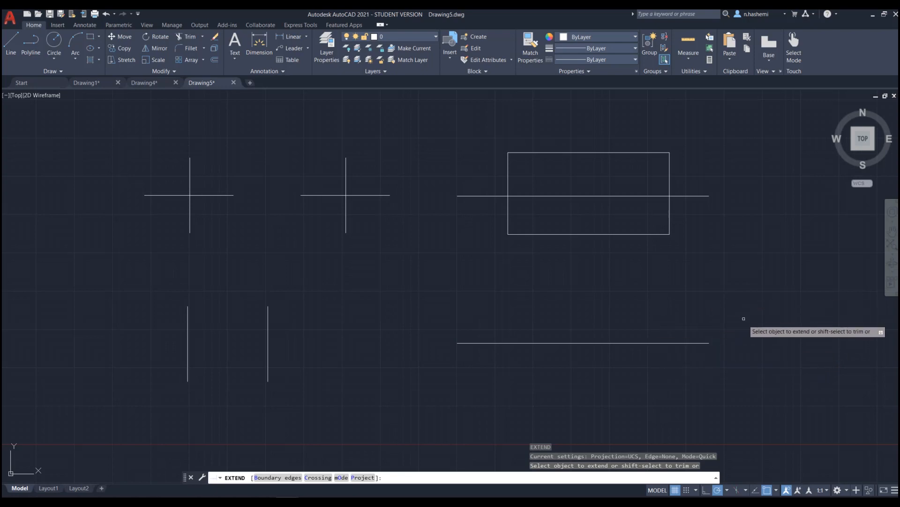
{"action": "left_click", "coordinate": [686, 344]}
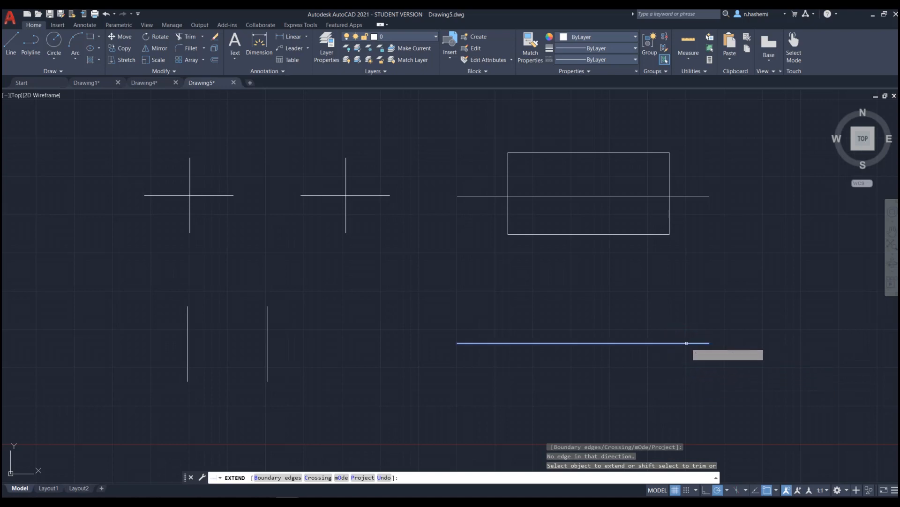
{"action": "left_click", "coordinate": [688, 343]}
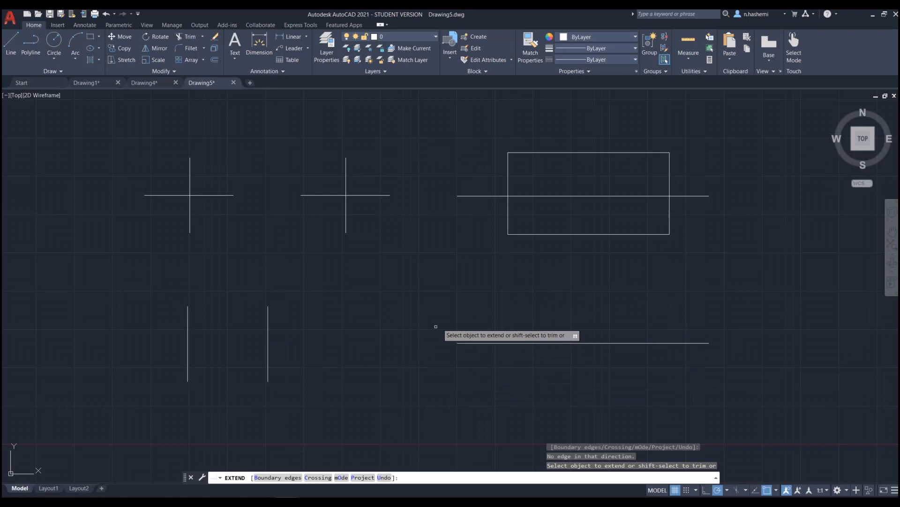
{"action": "left_click", "coordinate": [464, 342]}
{"action": "left_click", "coordinate": [313, 344]}
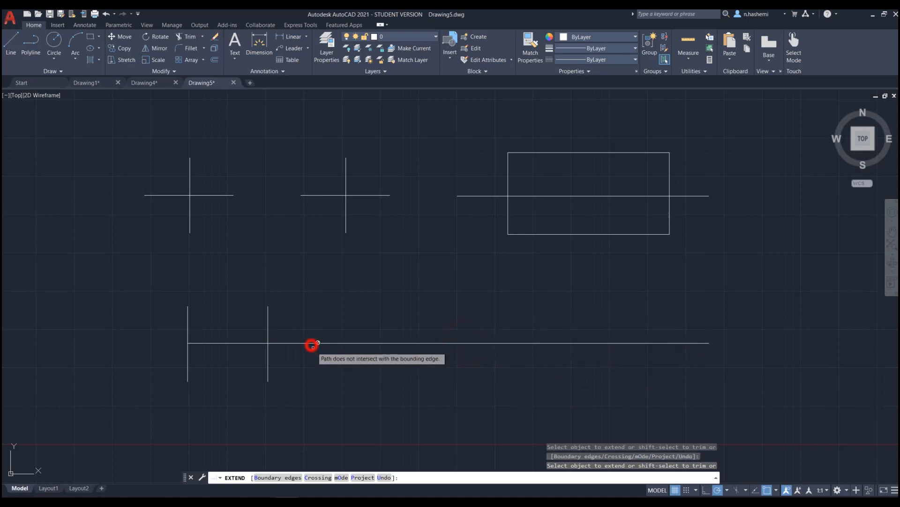
{"action": "key", "text": "Escape"}
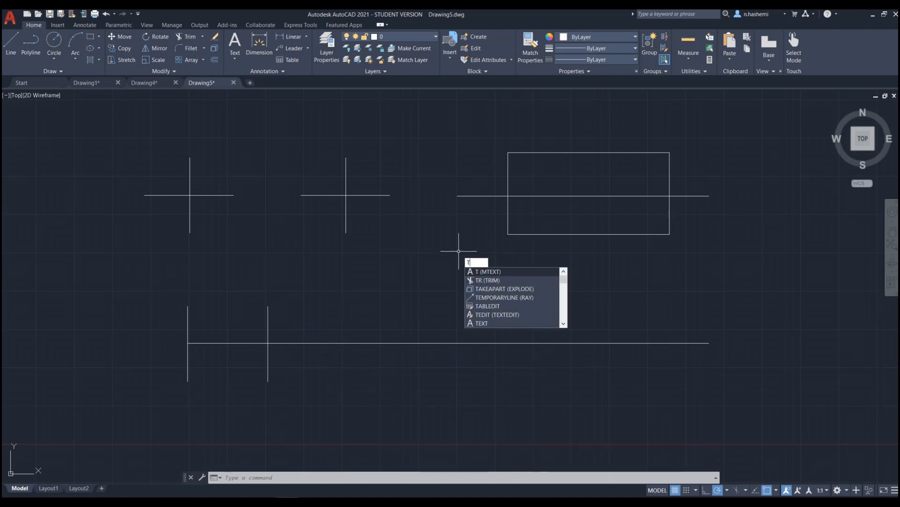
{"action": "key", "text": "Escape"}
Extend the upper rectangle's horizontal line leftward through the nearest cross to the vertical of the far-left cross
{"action": "key", "text": "Return"}
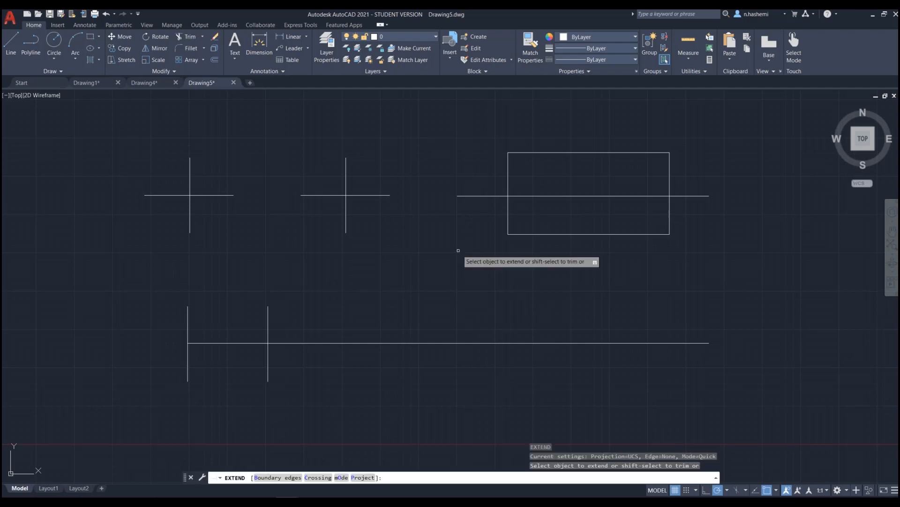
{"action": "left_click", "coordinate": [471, 196]}
{"action": "left_click", "coordinate": [416, 195]}
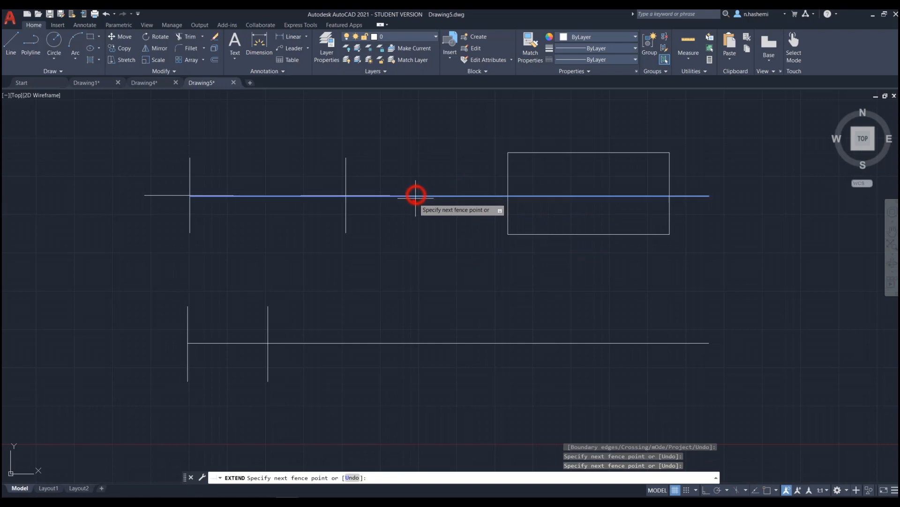
{"action": "key", "text": "Return"}
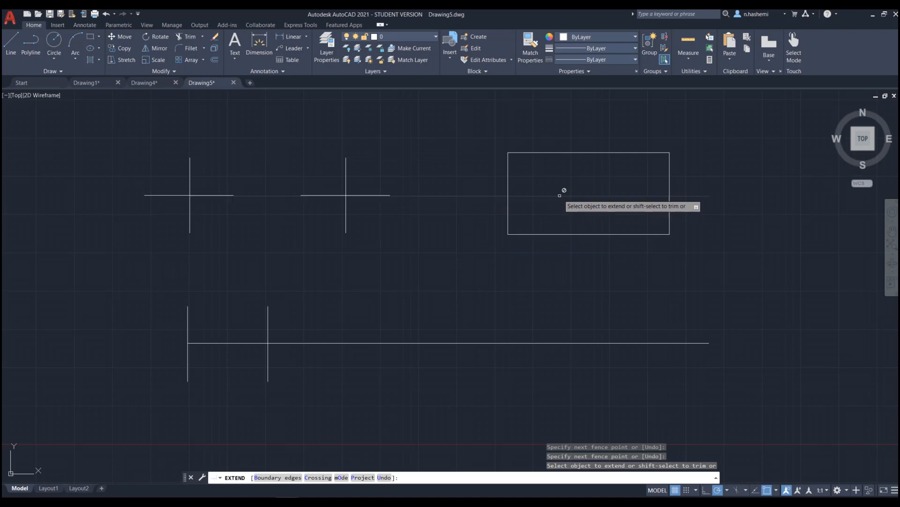
Within Extend, trim the upper horizontal line back to the rectangle's edges, removing its right end and both segments toward the crosses
{"action": "left_click", "coordinate": [689, 196], "text": "shift"}
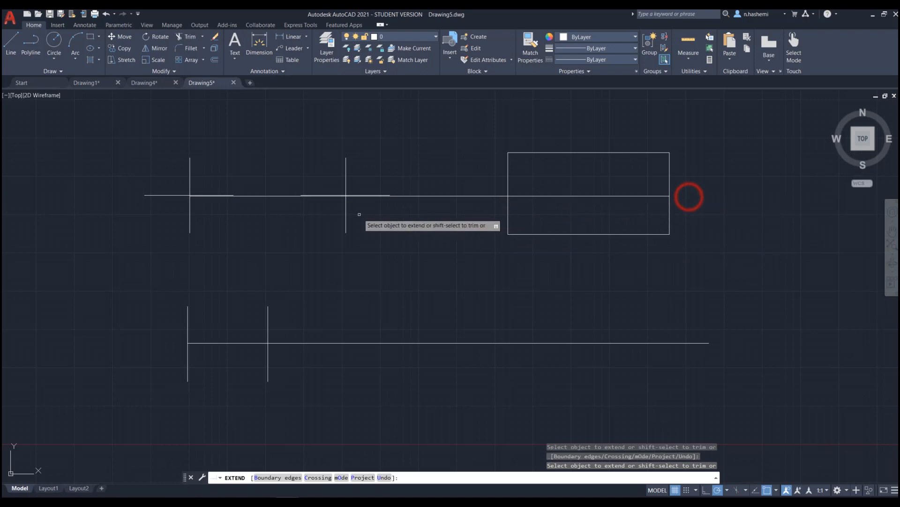
{"action": "left_click", "coordinate": [275, 195], "text": "shift"}
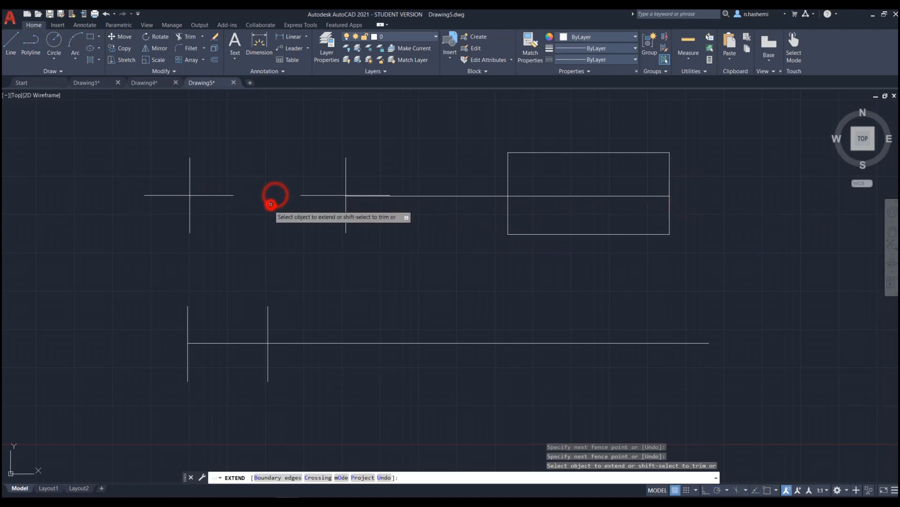
{"action": "left_click", "coordinate": [423, 195], "text": "shift"}
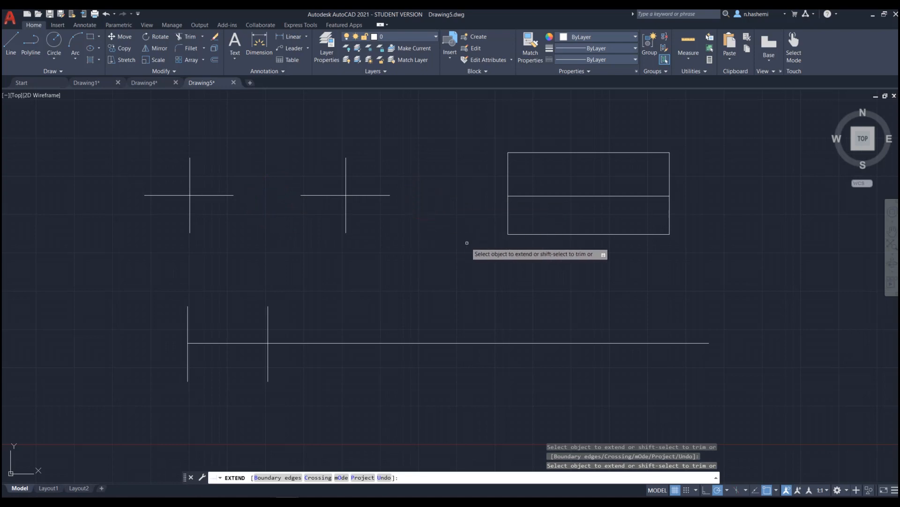
{"action": "key", "text": "Return"}
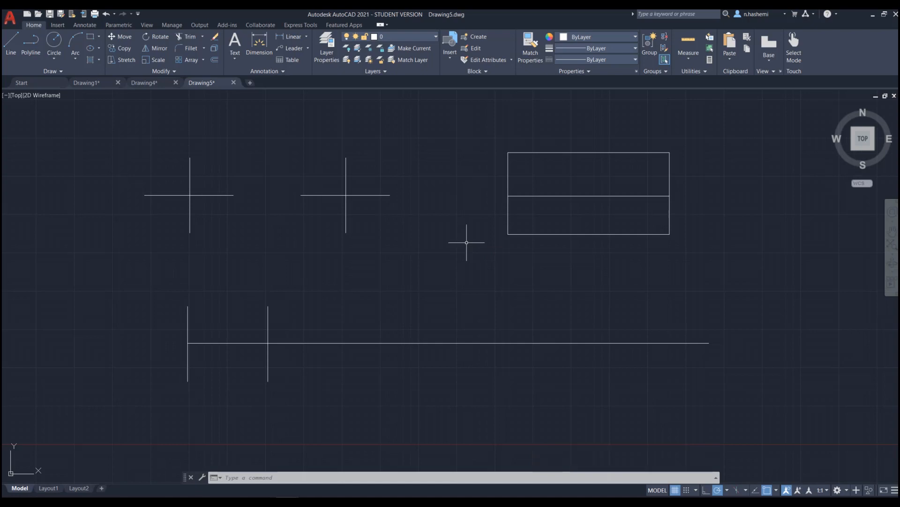
Draw two parallel vertical lines in the empty area beside the rectangle, the right one about 7 9/16" long
{"action": "scroll", "coordinate": [351, 283], "scroll_direction": "down", "scroll_amount": 5}
{"action": "scroll", "coordinate": [482, 280], "scroll_direction": "up", "scroll_amount": 4}
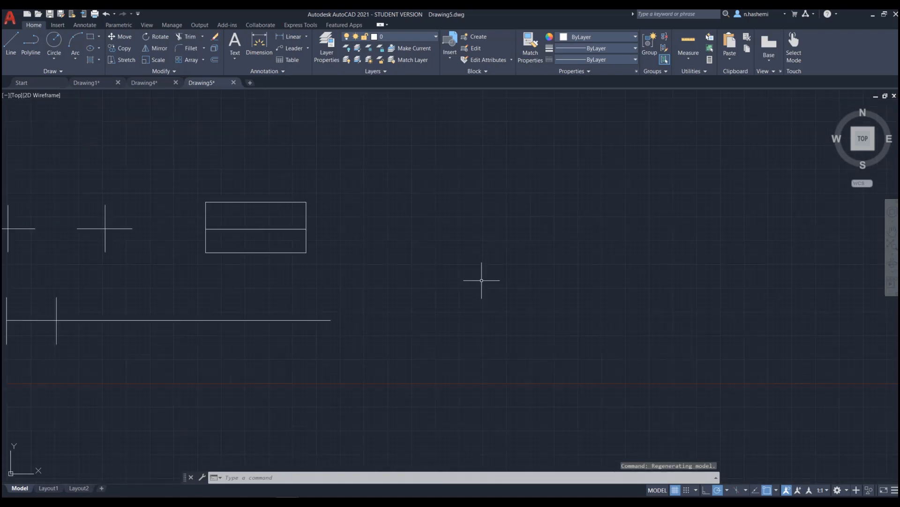
{"action": "scroll", "coordinate": [397, 264], "scroll_direction": "up", "scroll_amount": 2}
{"action": "type", "text": "l"}
{"action": "key", "text": "Return"}
{"action": "left_click", "coordinate": [401, 196]}
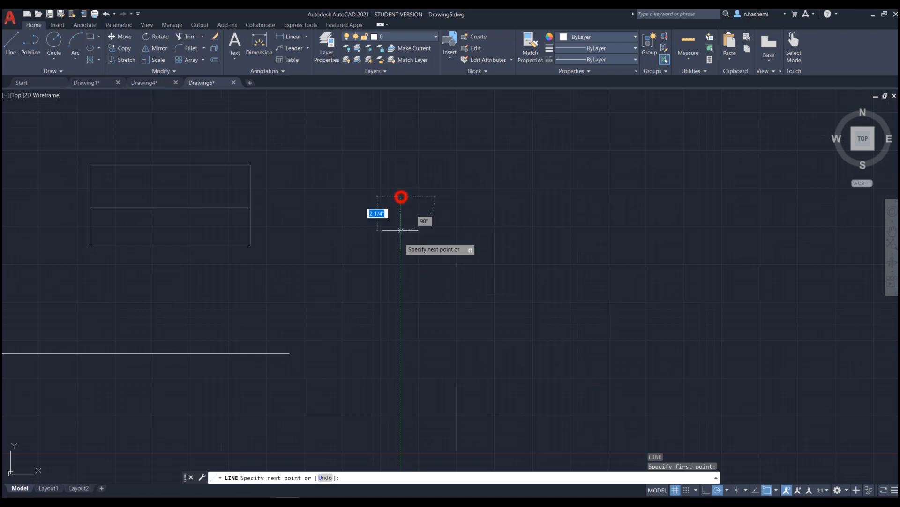
{"action": "left_click", "coordinate": [401, 307]}
{"action": "key", "text": "Return"}
{"action": "key", "text": "Return"}
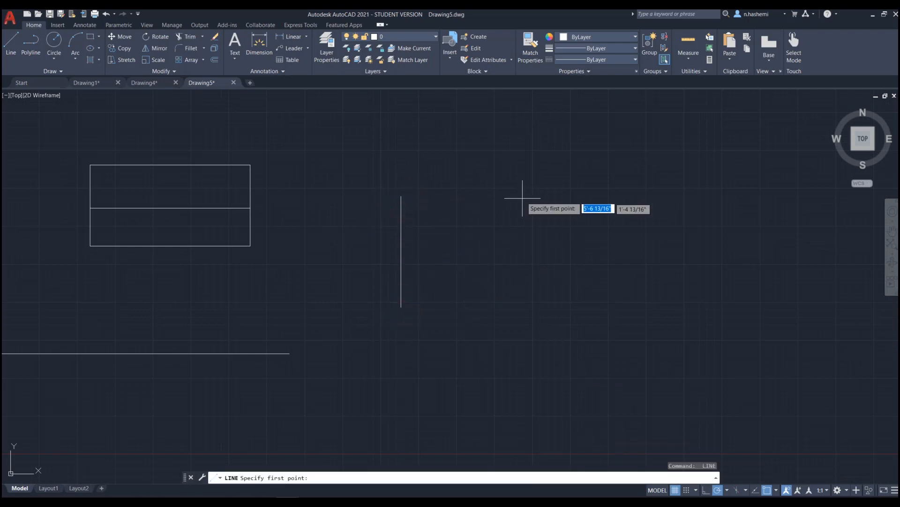
{"action": "left_click", "coordinate": [523, 197]}
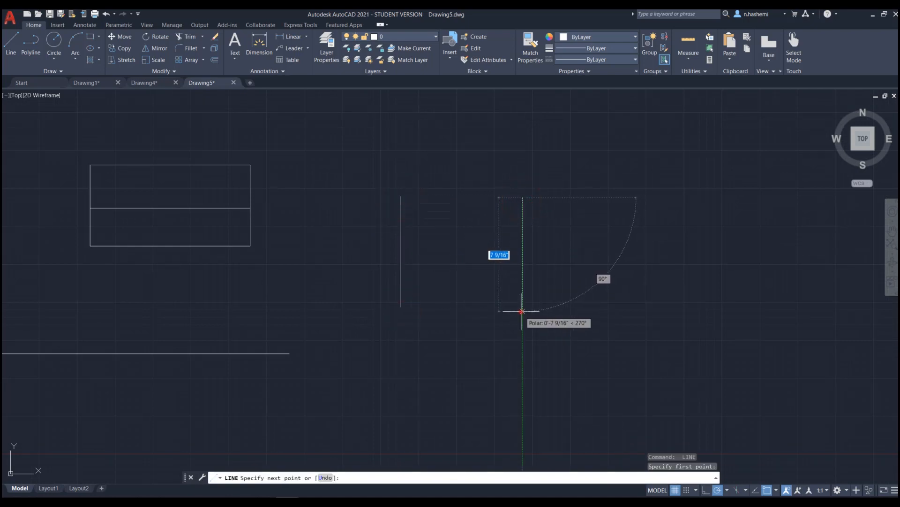
{"action": "left_click", "coordinate": [523, 311]}
{"action": "key", "text": "Return"}
Draw a short horizontal line between the two new verticals, leaving a gap at each end
{"action": "key", "text": "Return"}
{"action": "left_click", "coordinate": [424, 253]}
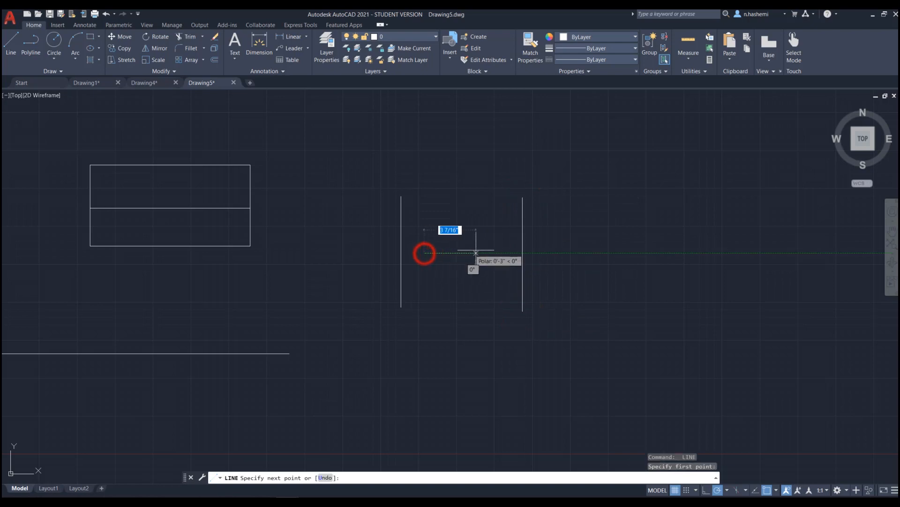
{"action": "left_click", "coordinate": [504, 253]}
{"action": "key", "text": "Return"}
Draw a diagonal line rising to the right and a separate, steeper diagonal falling to the right beyond its upper end
{"action": "scroll", "coordinate": [383, 269], "scroll_direction": "down", "scroll_amount": 2}
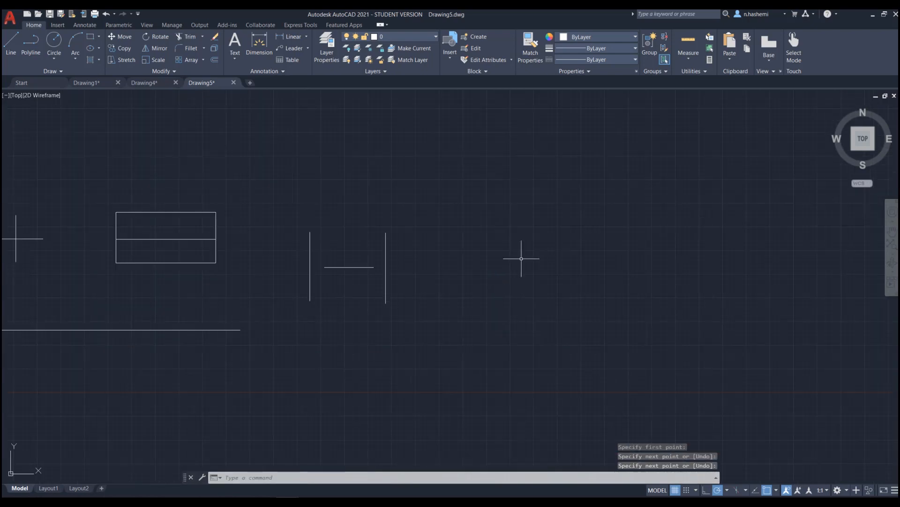
{"action": "key", "text": "Return"}
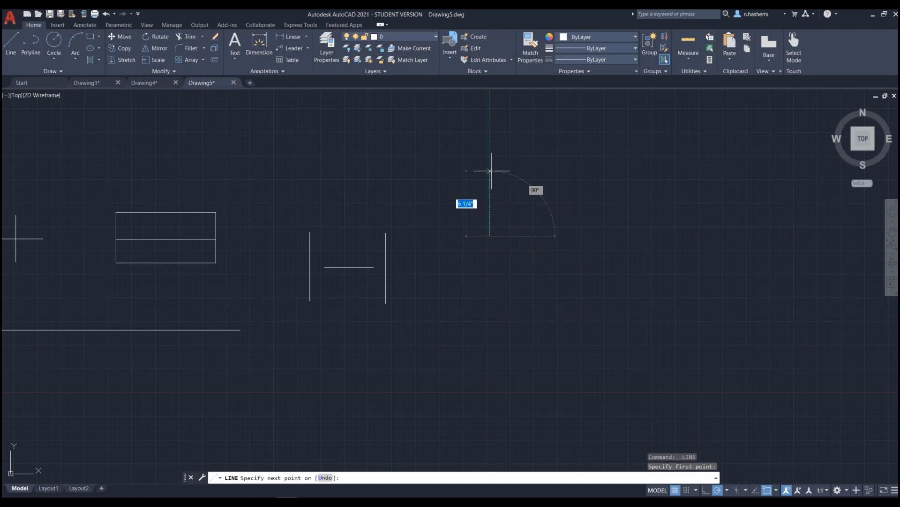
{"action": "left_click", "coordinate": [553, 188]}
{"action": "key", "text": "Return"}
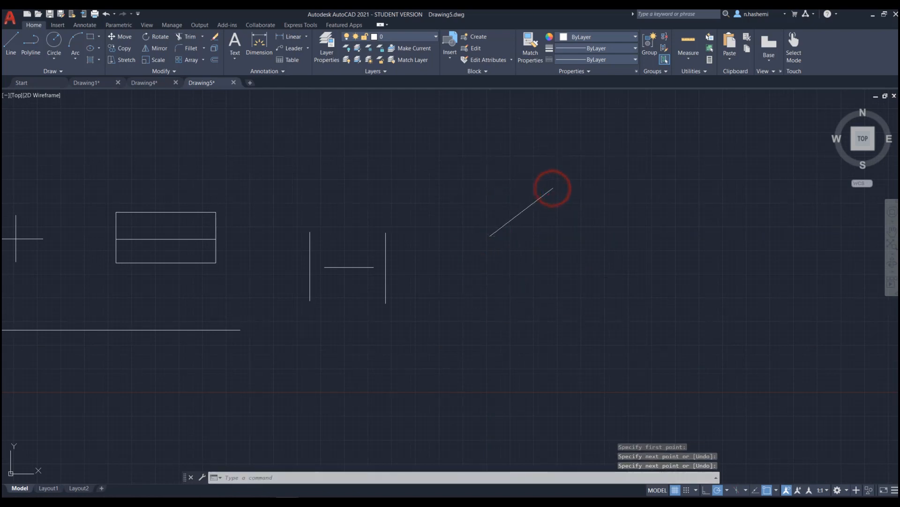
{"action": "key", "text": "Return"}
{"action": "left_click", "coordinate": [542, 134]}
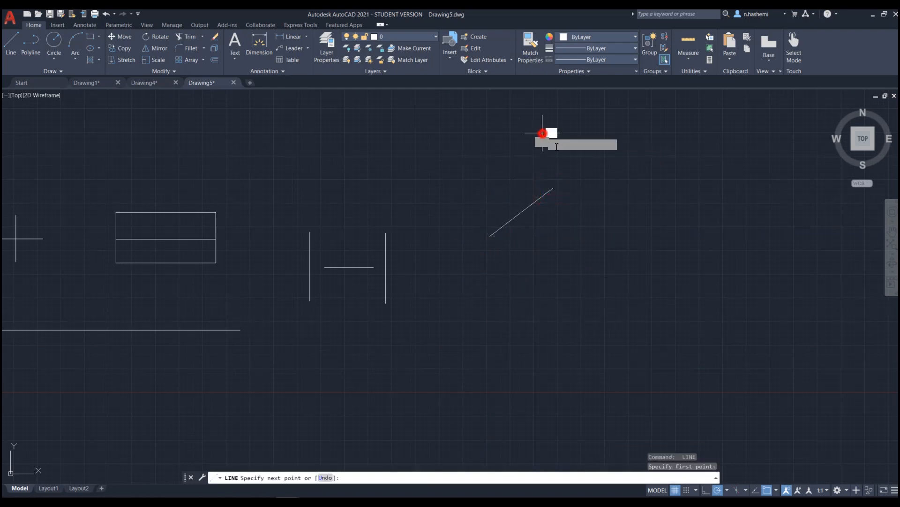
{"action": "left_click", "coordinate": [616, 228]}
{"action": "key", "text": "Escape"}
Extend the right end of the short horizontal line to the right-hand vertical line
{"action": "scroll", "coordinate": [294, 288], "scroll_direction": "up", "scroll_amount": 4}
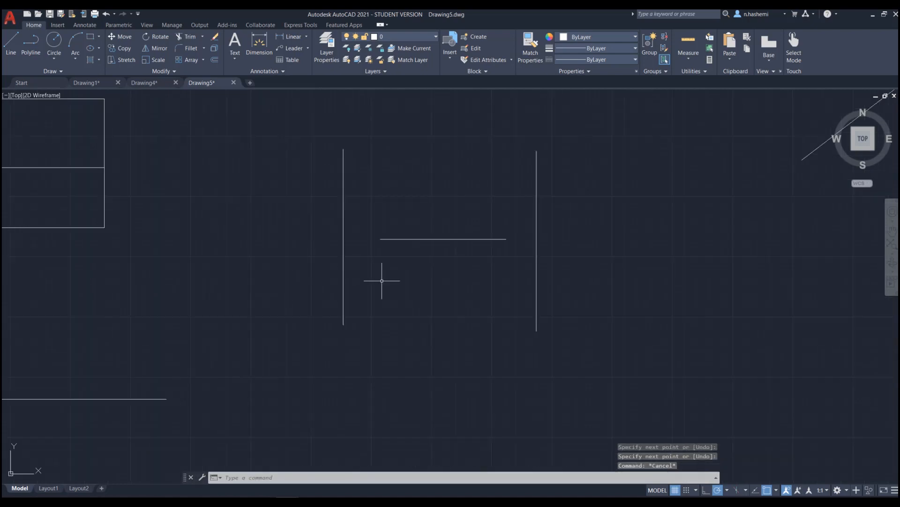
{"action": "scroll", "coordinate": [493, 279], "scroll_direction": "down", "scroll_amount": 2}
{"action": "scroll", "coordinate": [469, 272], "scroll_direction": "up", "scroll_amount": 2}
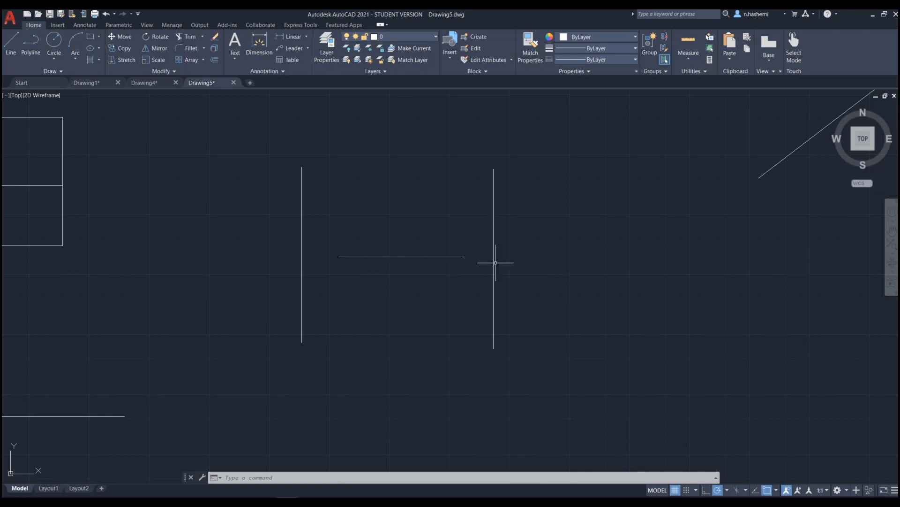
{"action": "scroll", "coordinate": [383, 358], "scroll_direction": "down", "scroll_amount": 2}
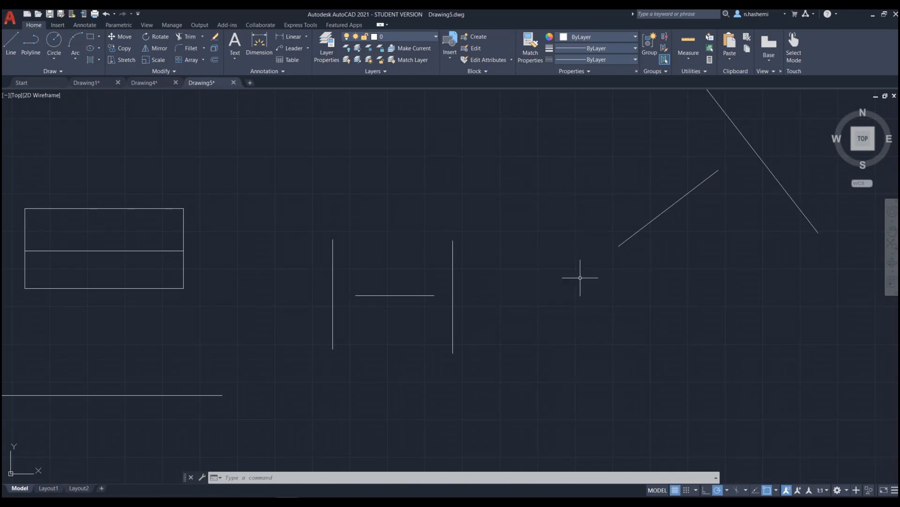
{"action": "scroll", "coordinate": [421, 324], "scroll_direction": "up", "scroll_amount": 2}
{"action": "key", "text": "Escape"}
{"action": "key", "text": "Escape"}
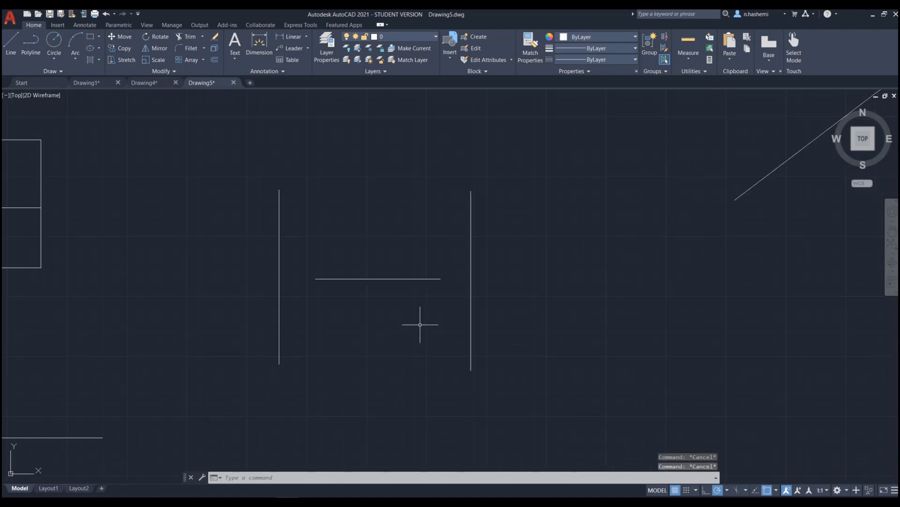
{"action": "type", "text": "ex"}
{"action": "key", "text": "Return"}
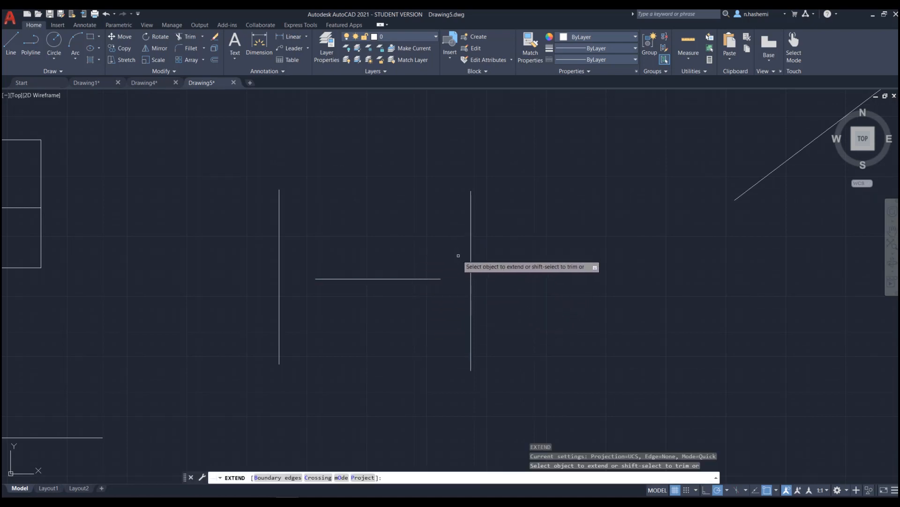
{"action": "left_click", "coordinate": [433, 279]}
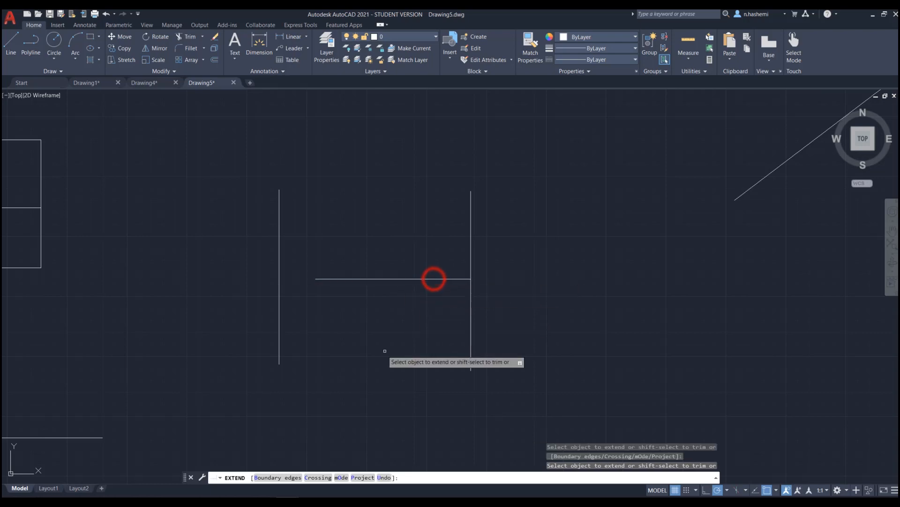
{"action": "scroll", "coordinate": [432, 278], "scroll_direction": "down", "scroll_amount": 3}
{"action": "scroll", "coordinate": [572, 261], "scroll_direction": "up", "scroll_amount": 2}
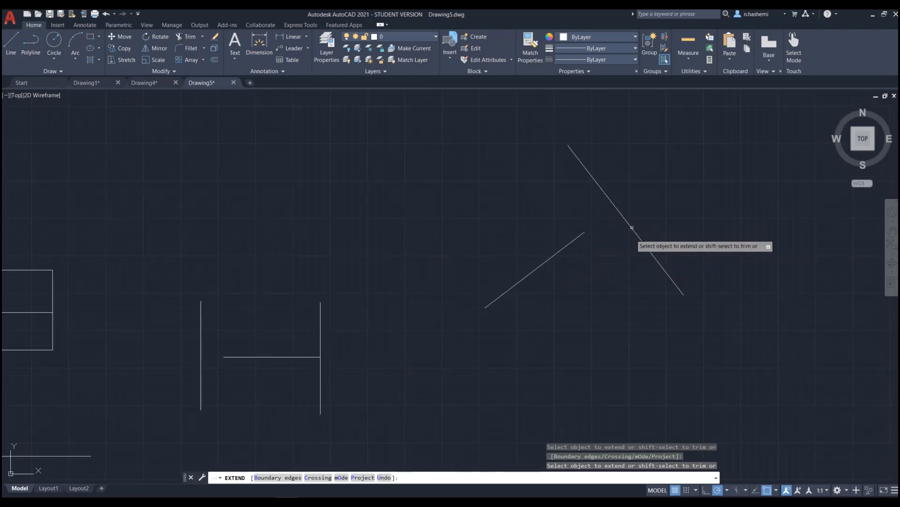
Extend the rising diagonal's upper end to the steeper diagonal, and undo the whole Extend operation
{"action": "left_click", "coordinate": [576, 239]}
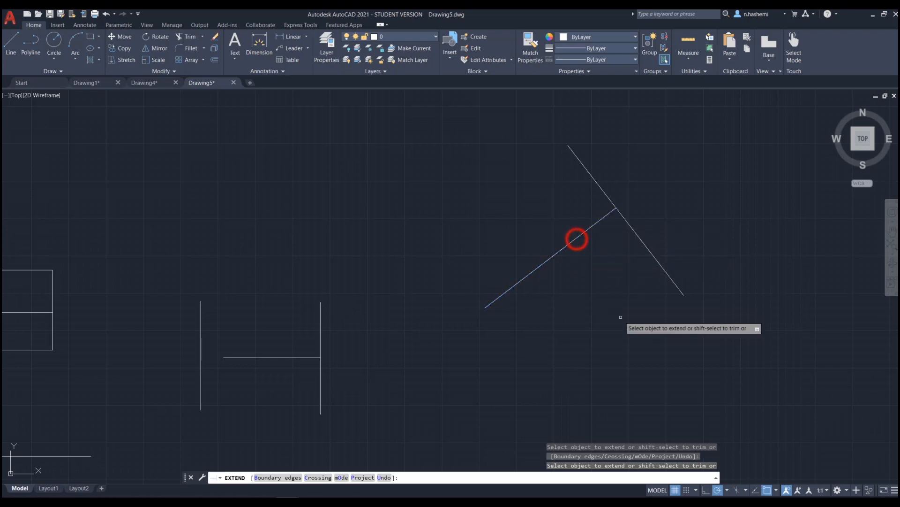
{"action": "key", "text": "Return"}
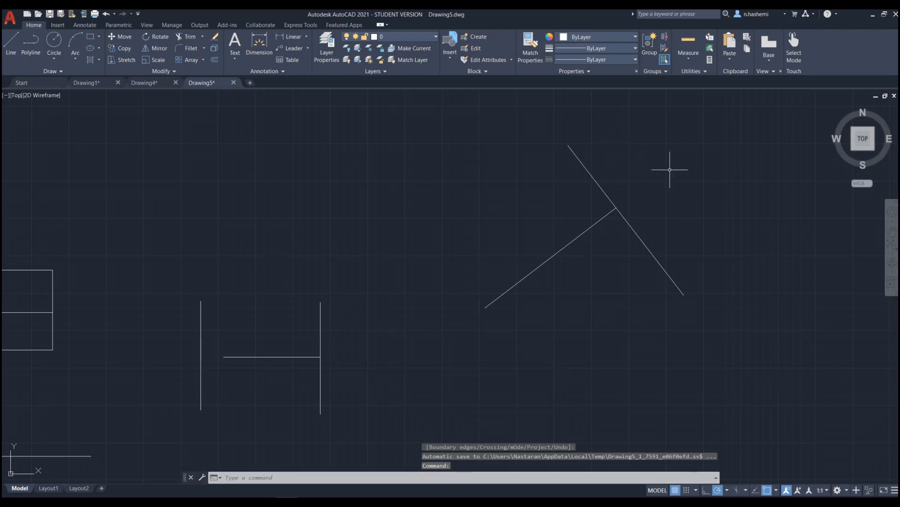
{"action": "key", "text": "ctrl+z"}
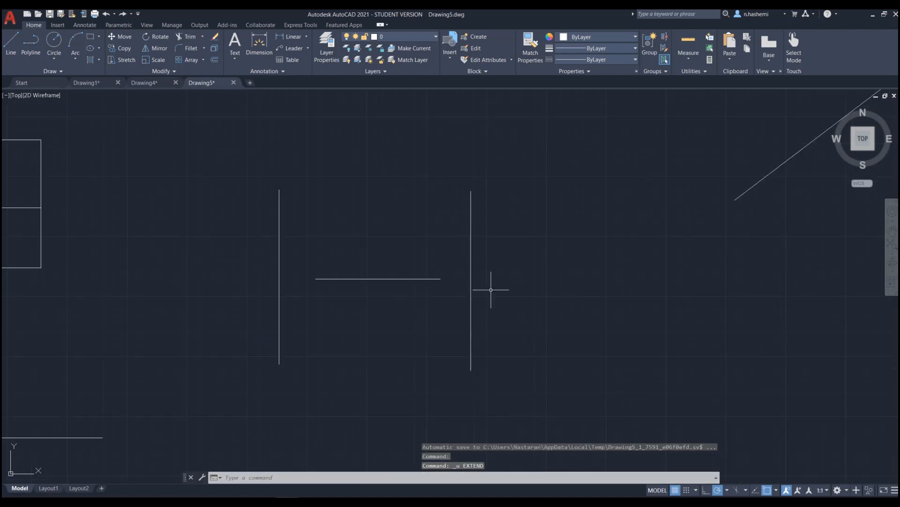
Copy the two vertical lines, the short horizontal line and the two diagonals to the clipboard
{"action": "scroll", "coordinate": [435, 305], "scroll_direction": "down", "scroll_amount": 2}
{"action": "left_click", "coordinate": [722, 162]}
{"action": "left_click", "coordinate": [341, 366]}
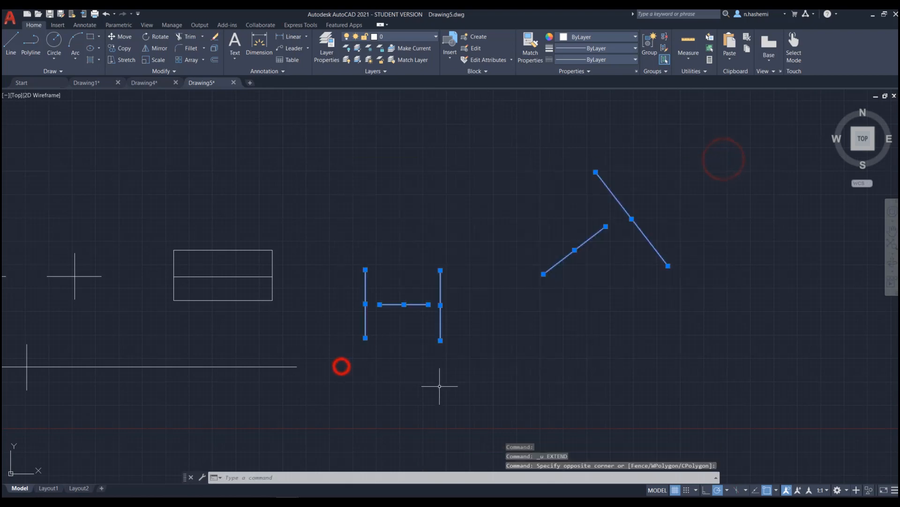
{"action": "key", "text": "ctrl+c"}
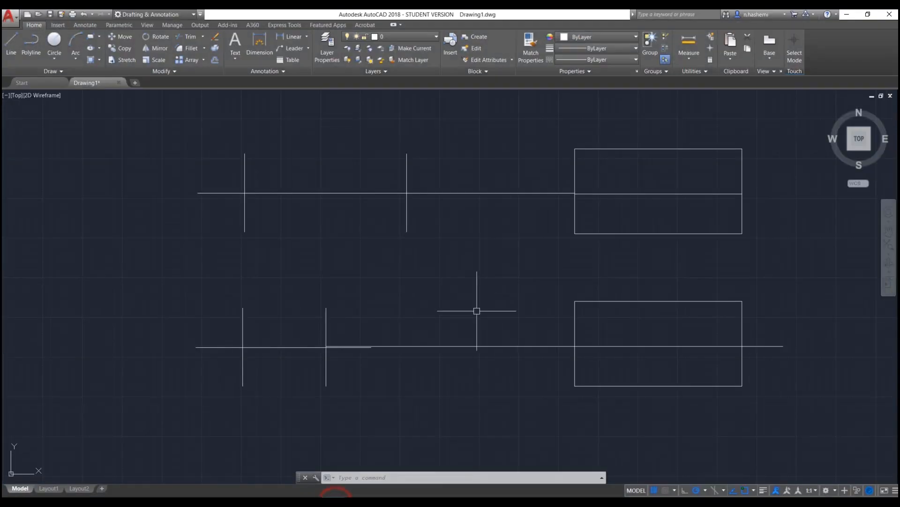
Switch to Drawing1 in AutoCAD 2018 and paste the five copied lines into the empty area beside the rectangles
{"action": "scroll", "coordinate": [476, 309], "scroll_direction": "down", "scroll_amount": 3}
{"action": "scroll", "coordinate": [347, 216], "scroll_direction": "up", "scroll_amount": 3}
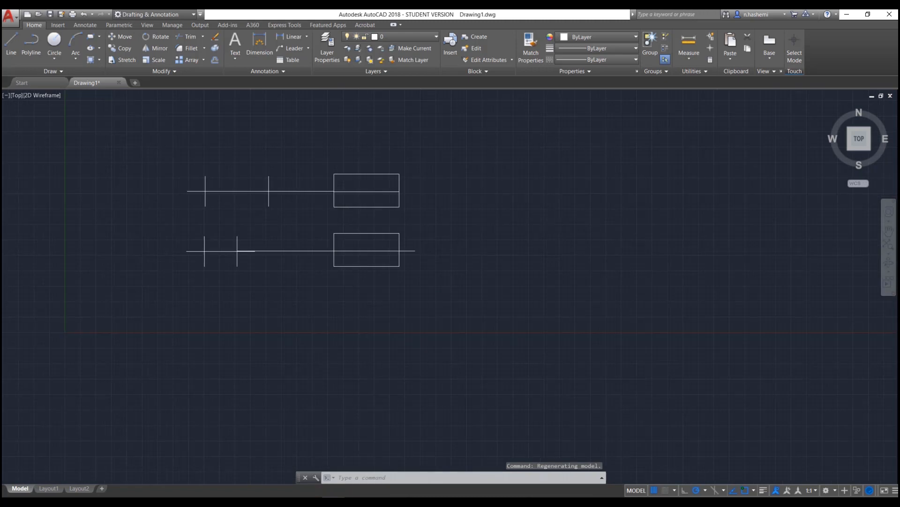
{"action": "scroll", "coordinate": [563, 230], "scroll_direction": "up", "scroll_amount": 2}
{"action": "key", "text": "ctrl+v"}
{"action": "scroll", "coordinate": [462, 301], "scroll_direction": "down", "scroll_amount": 2}
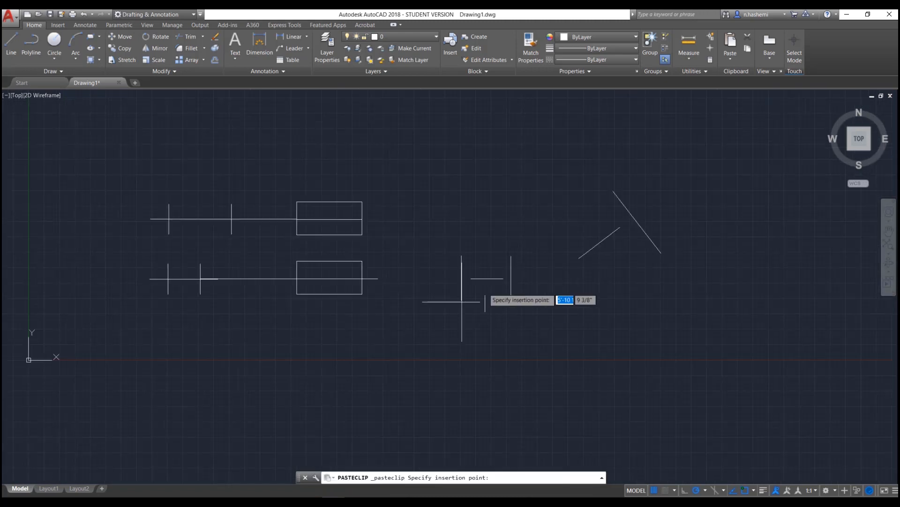
{"action": "left_click", "coordinate": [491, 279]}
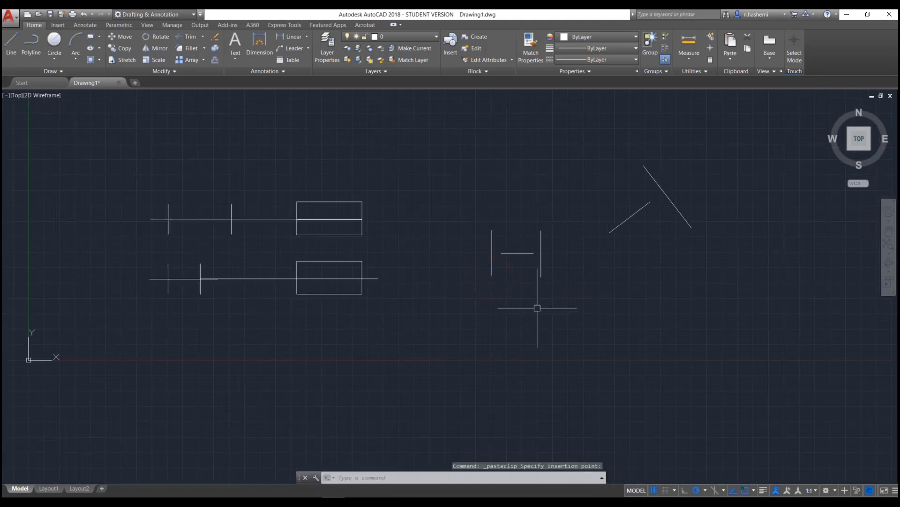
{"action": "key", "text": "ctrl+z"}
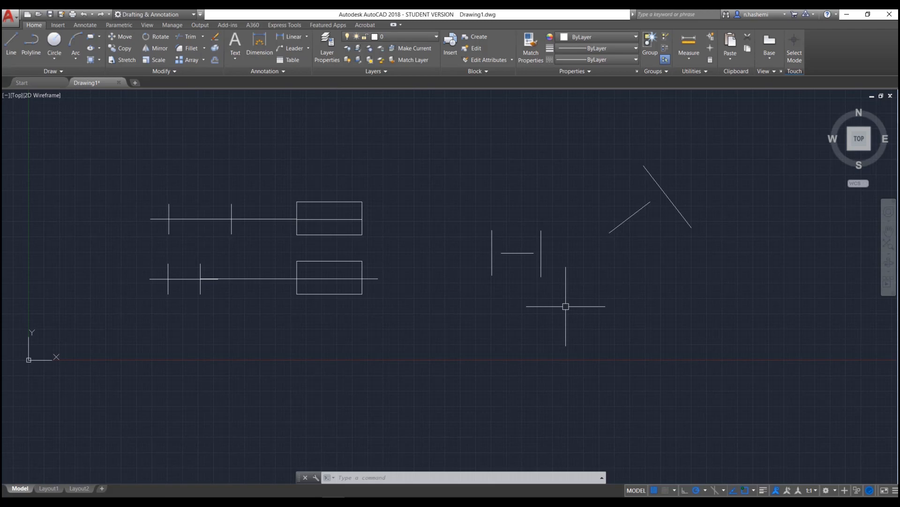
Extend the short horizontal line and the shallower diagonal using all objects as boundaries, and undo both extensions
{"action": "type", "text": "ex"}
{"action": "key", "text": "Return"}
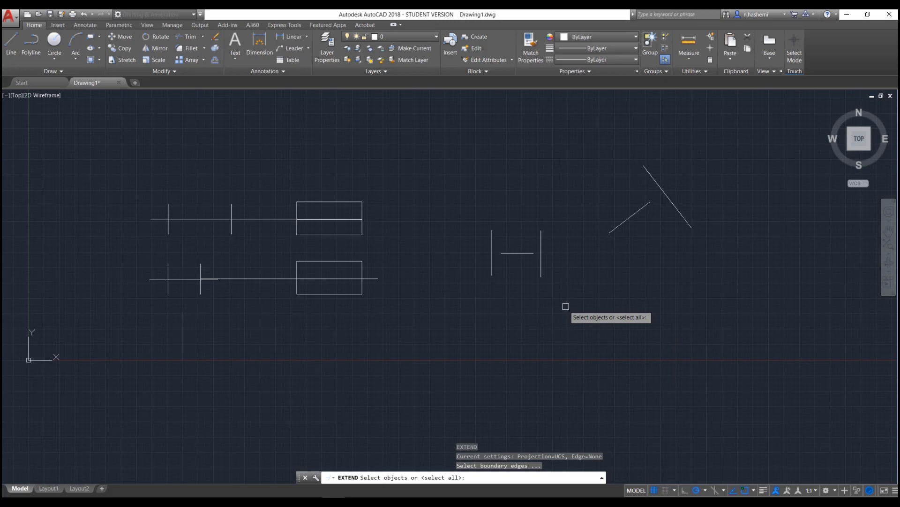
{"action": "key", "text": "Return"}
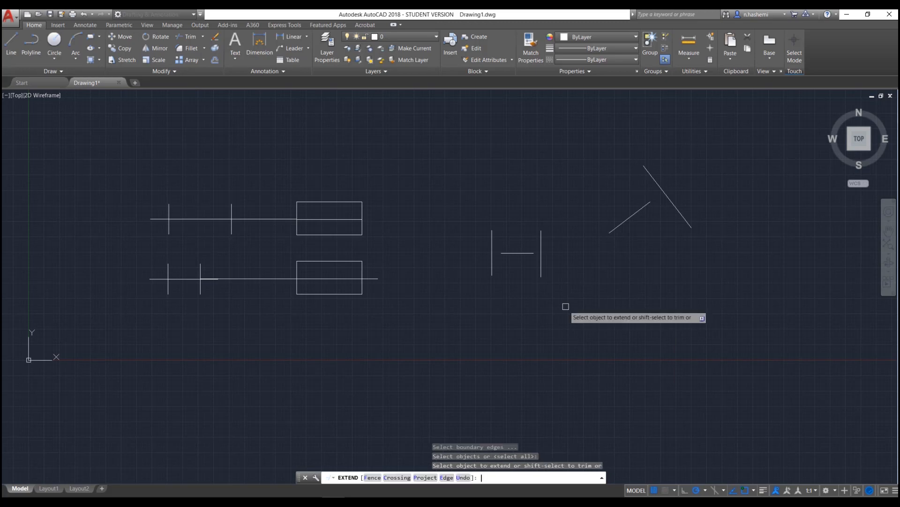
{"action": "left_click", "coordinate": [529, 254]}
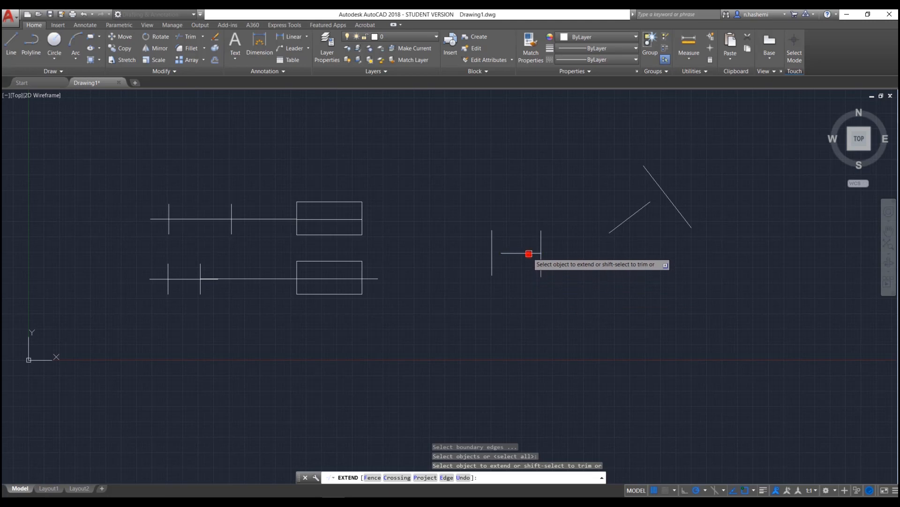
{"action": "left_click", "coordinate": [649, 202]}
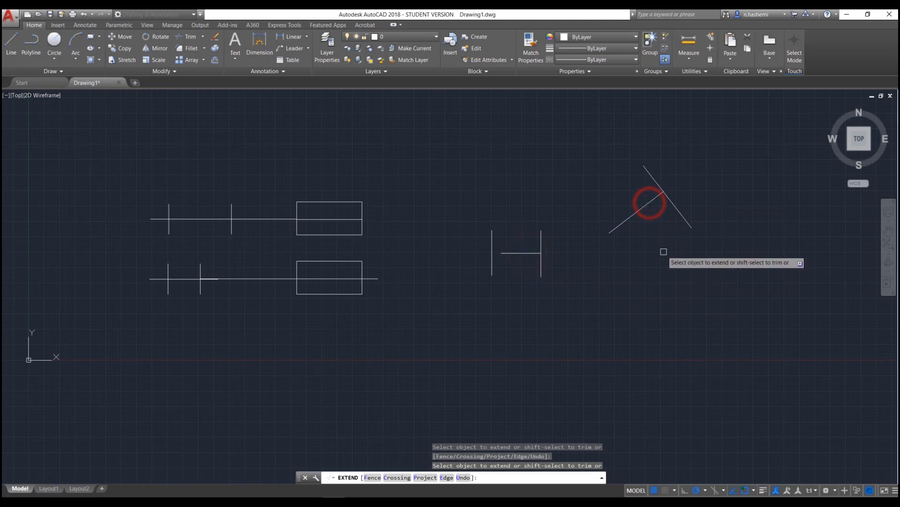
{"action": "key", "text": "Escape"}
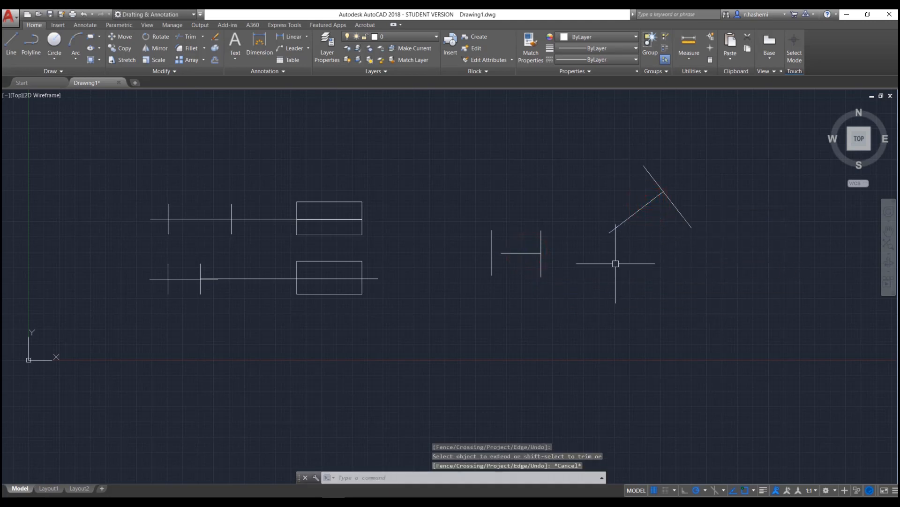
{"action": "key", "text": "ctrl+z"}
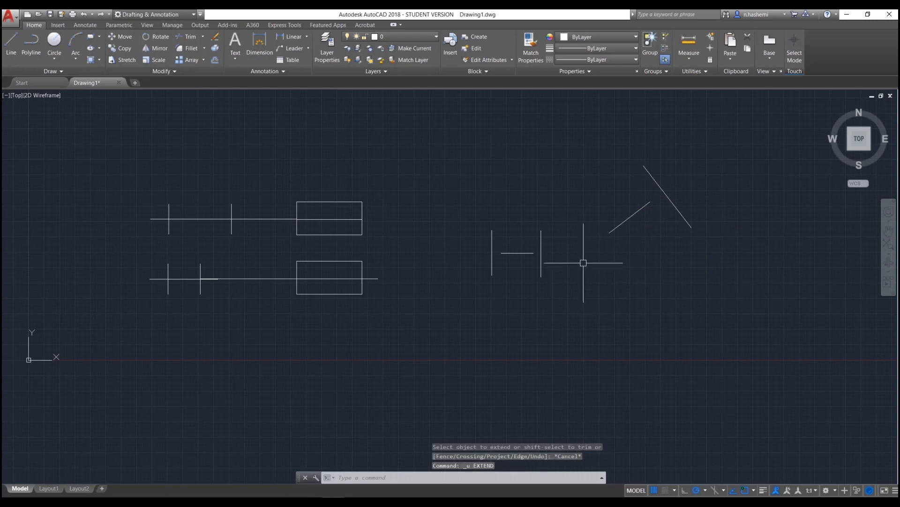
{"action": "key", "text": "Escape"}
Extend the short horizontal line's right end, using only the right-hand vertical line as the boundary edge
{"action": "type", "text": "ex"}
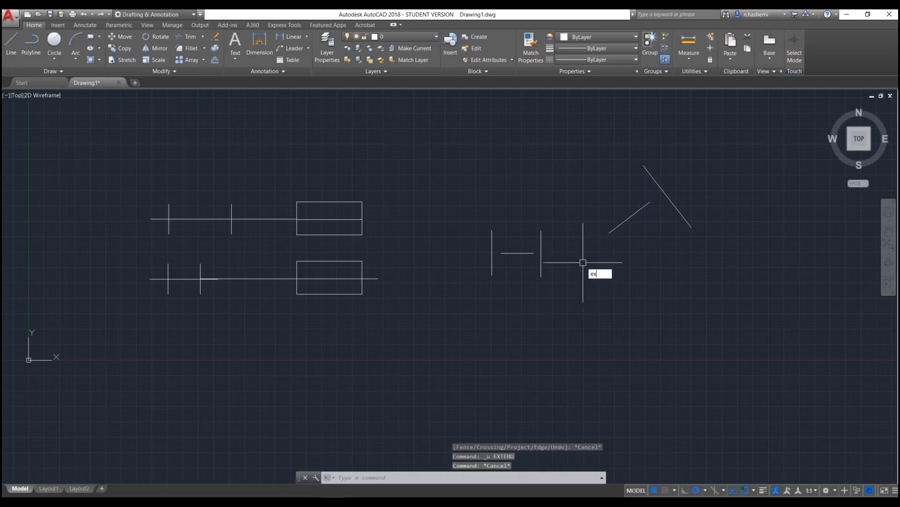
{"action": "key", "text": "Return"}
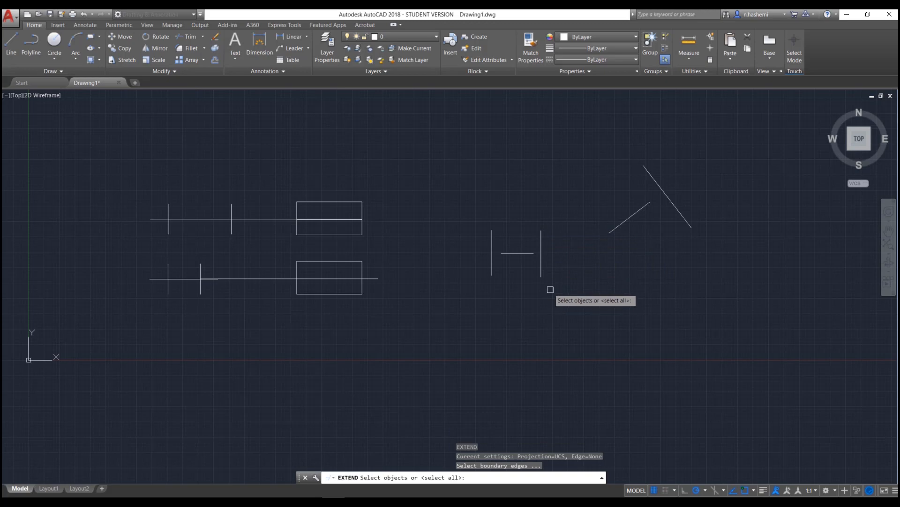
{"action": "left_click", "coordinate": [541, 236]}
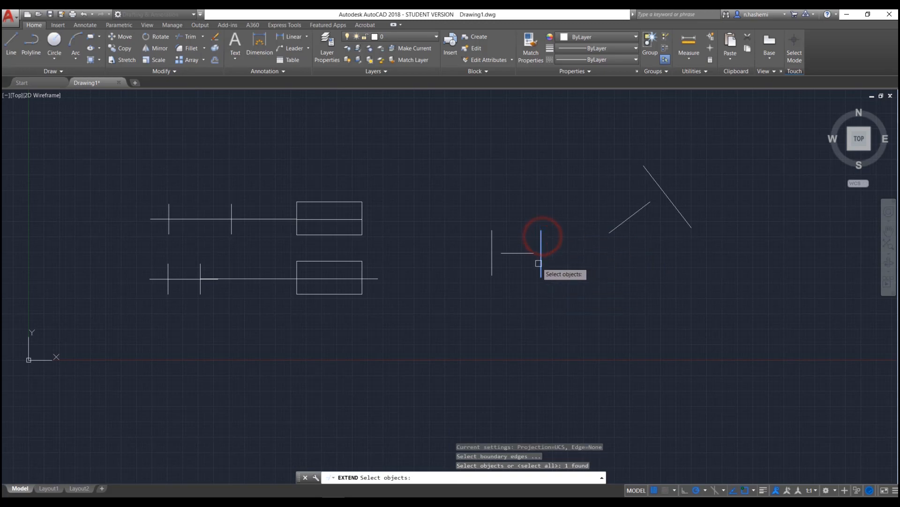
{"action": "key", "text": "Return"}
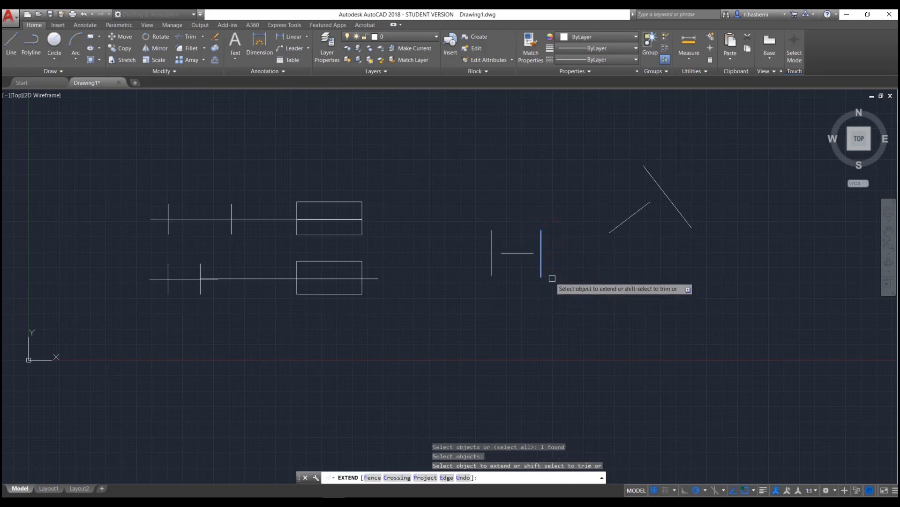
{"action": "left_click", "coordinate": [529, 253]}
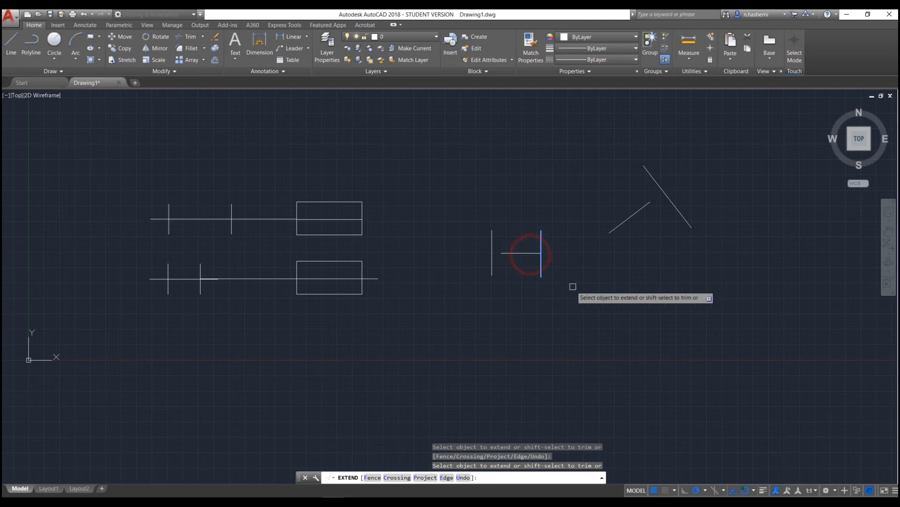
{"action": "key", "text": "Return"}
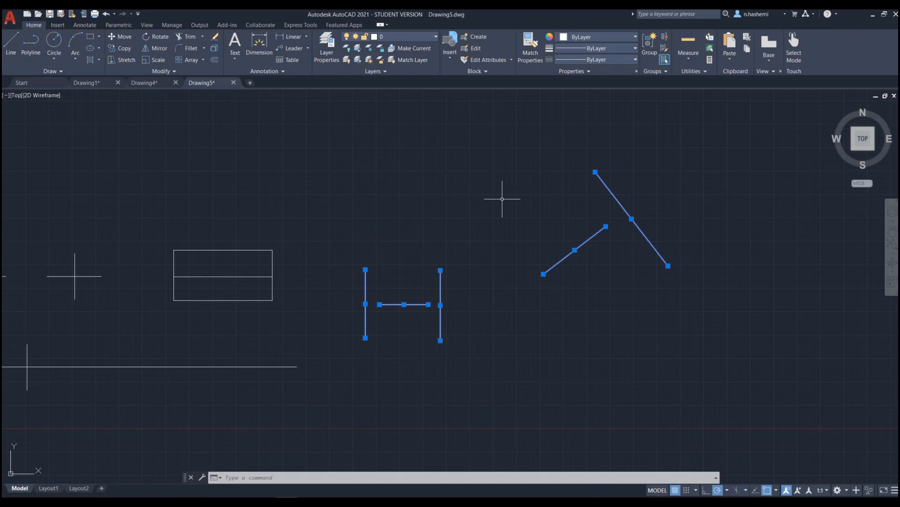
Switch to AutoCAD 2021, clear the line selection and look up the Lengthen tool among the additional modify tools
{"action": "key", "text": "Escape"}
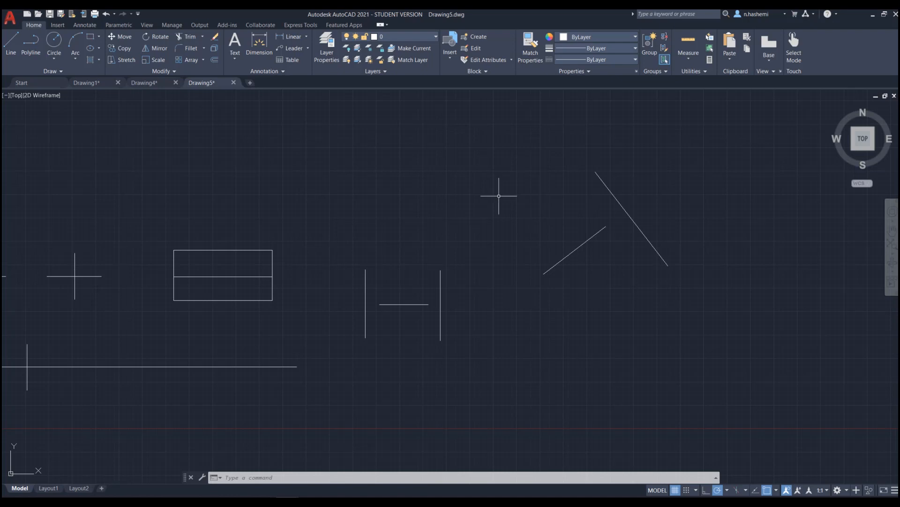
{"action": "left_click", "coordinate": [172, 71]}
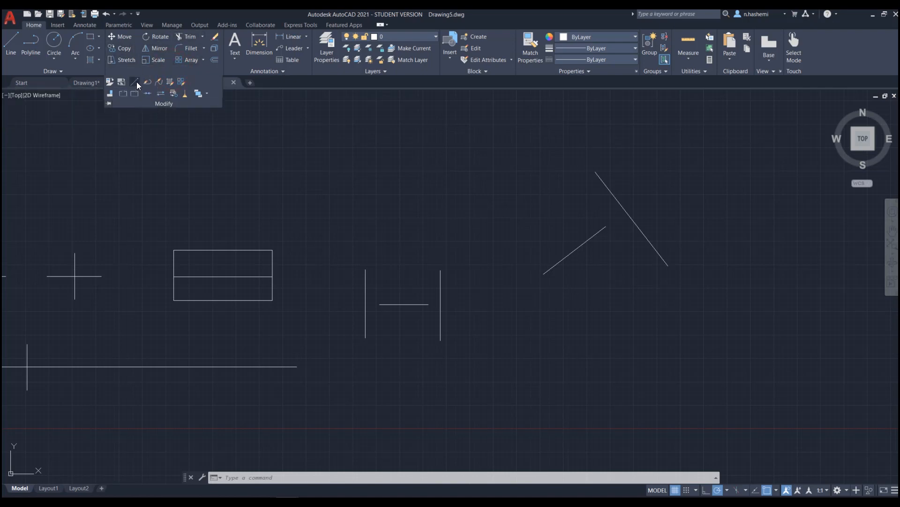
{"action": "left_click", "coordinate": [323, 133]}
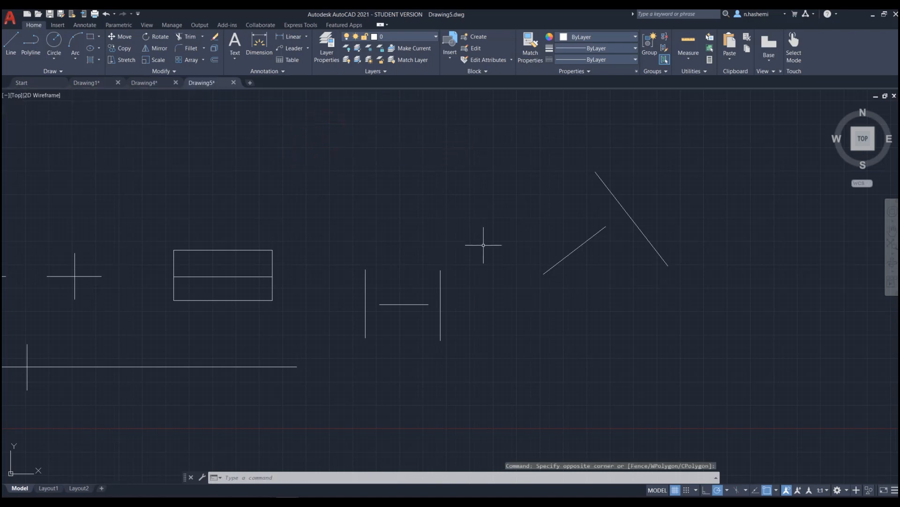
{"action": "type", "text": "LEN"}
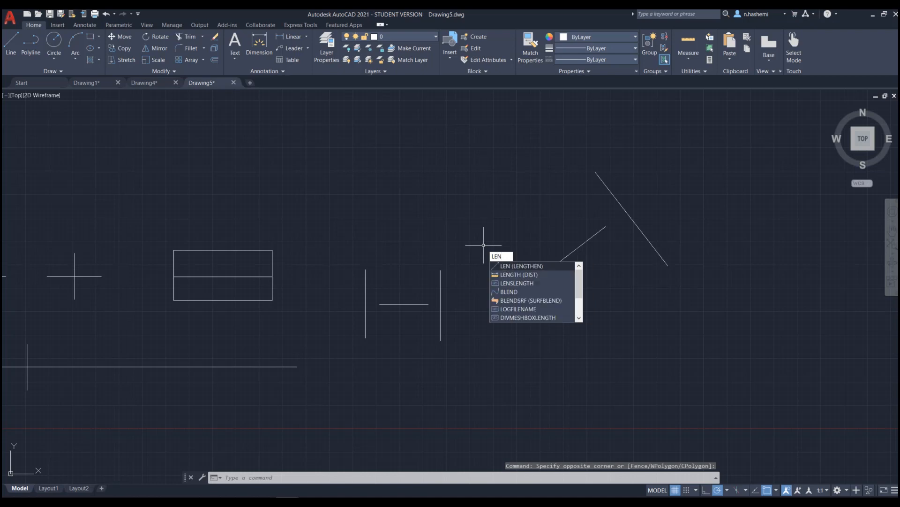
{"action": "key", "text": "Return"}
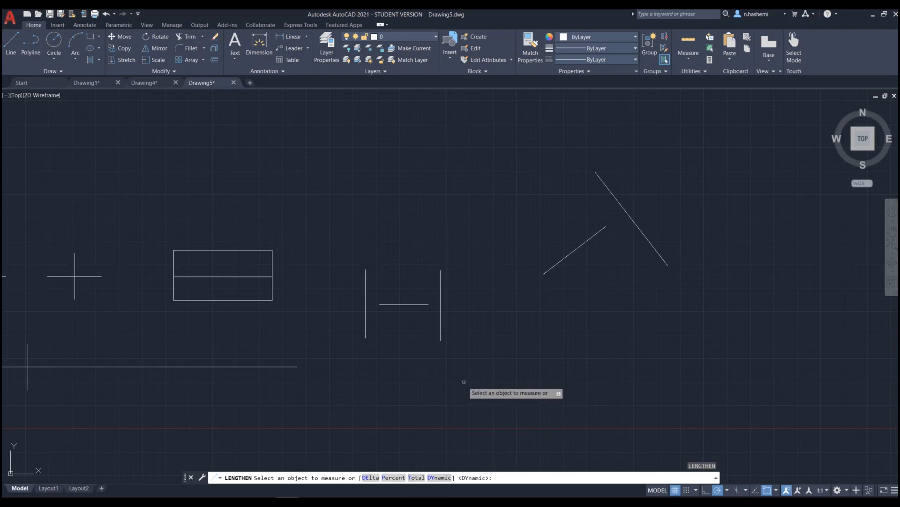
{"action": "type", "text": "dy"}
{"action": "key", "text": "Return"}
{"action": "key", "text": "Escape"}
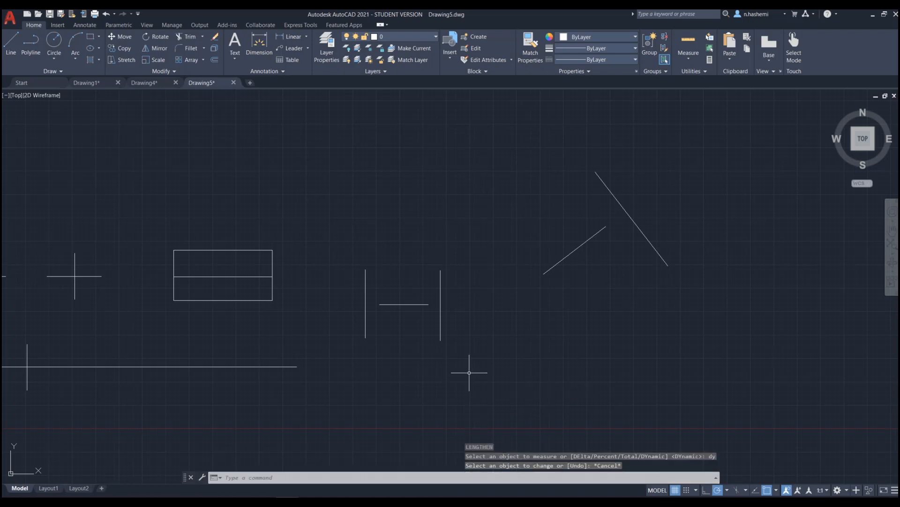
Lengthen the shallower diagonal with the DYnamic option, moving its upper end past the steeper diagonal so the two lines cross
{"action": "type", "text": "lect a"}
{"action": "type", "text": "n"}
{"action": "key", "text": "Return"}
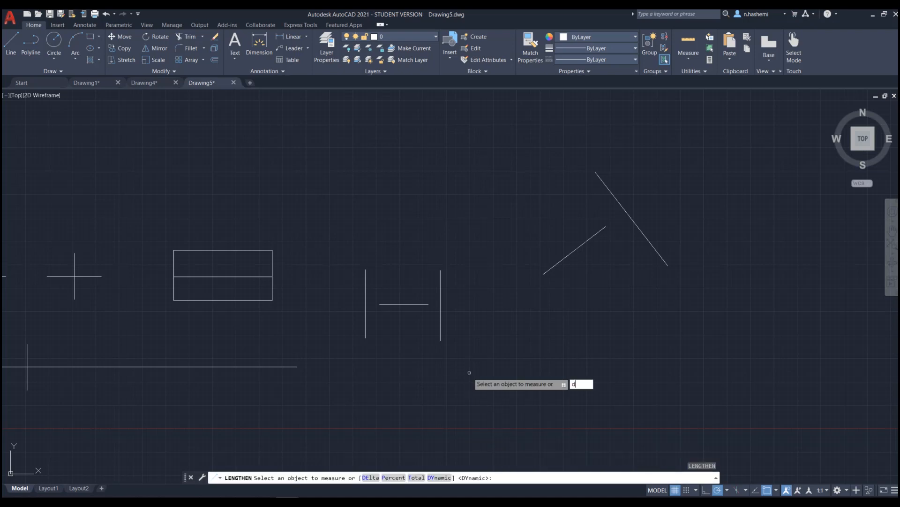
{"action": "key", "text": "Return"}
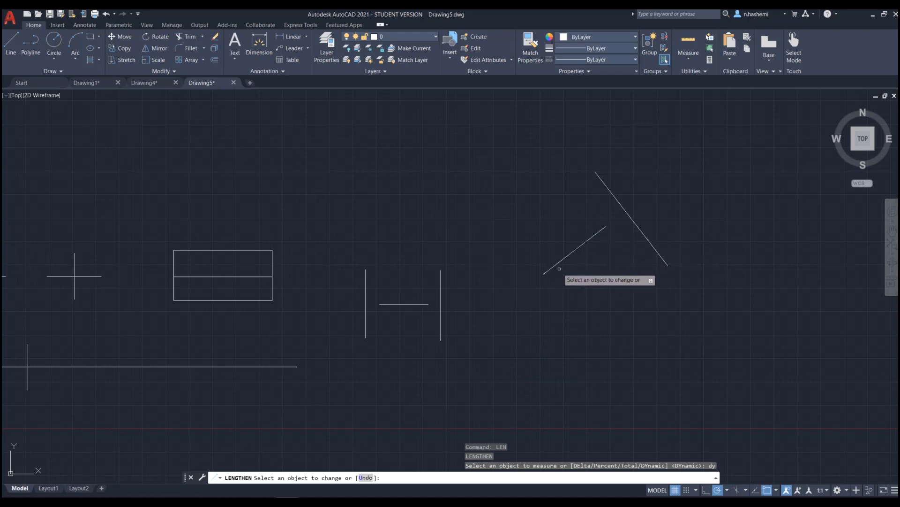
{"action": "scroll", "coordinate": [648, 220], "scroll_direction": "up", "scroll_amount": 4}
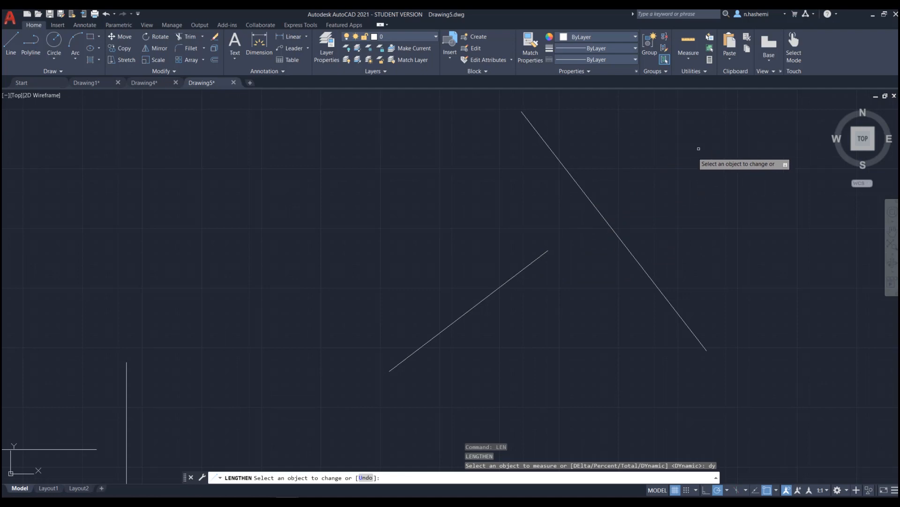
{"action": "left_click", "coordinate": [538, 258]}
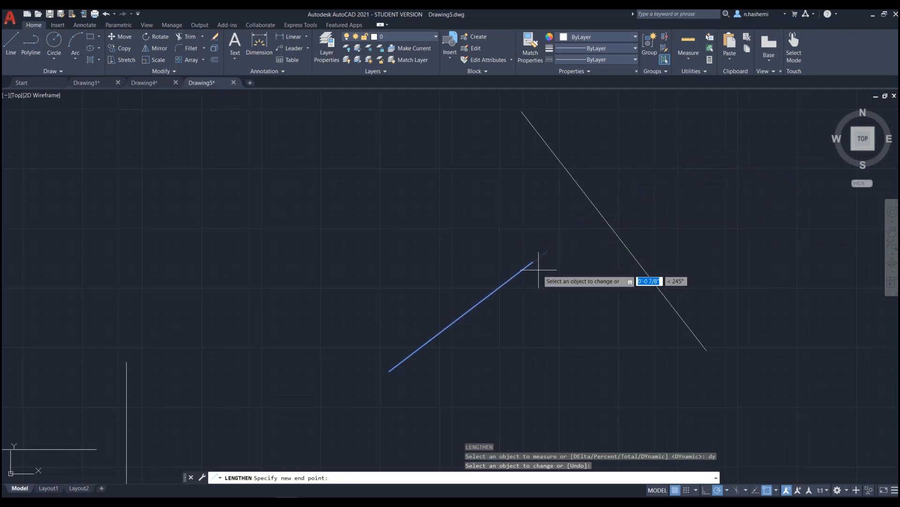
{"action": "scroll", "coordinate": [549, 253], "scroll_direction": "down", "scroll_amount": 2}
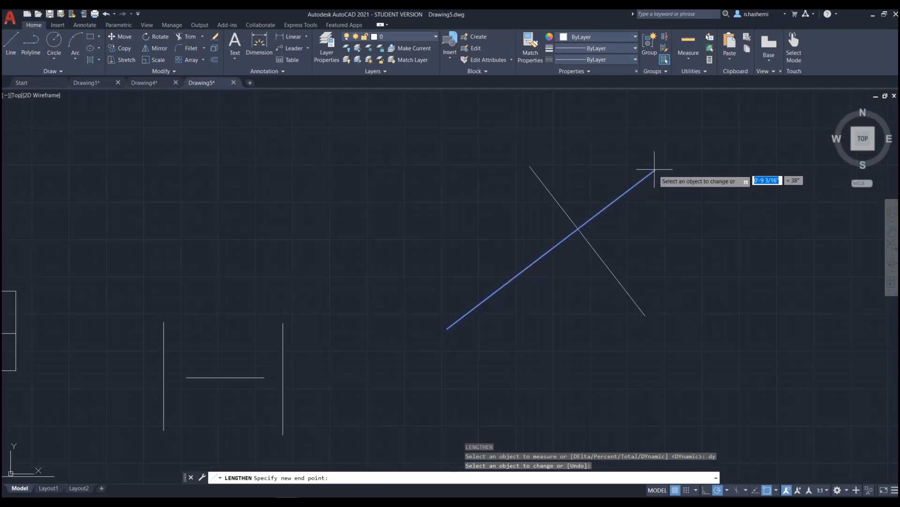
{"action": "left_click", "coordinate": [632, 189]}
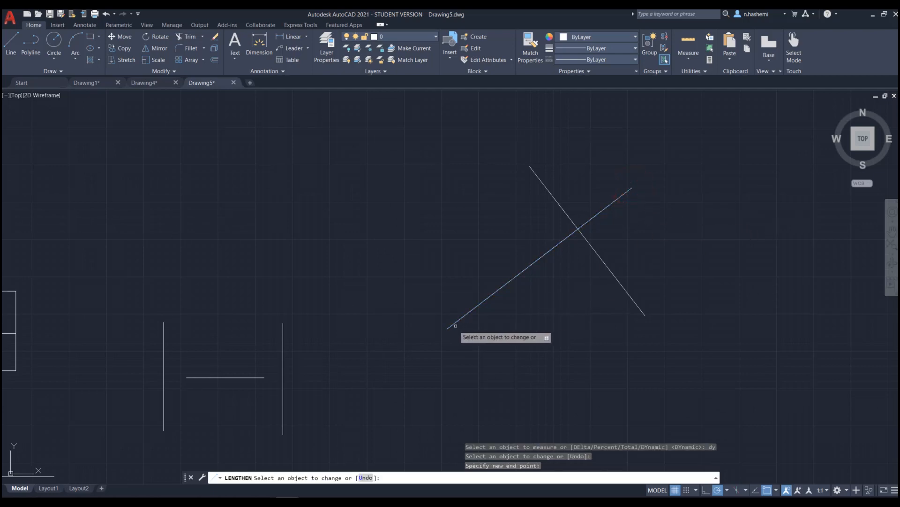
{"action": "scroll", "coordinate": [644, 216], "scroll_direction": "down", "scroll_amount": 2}
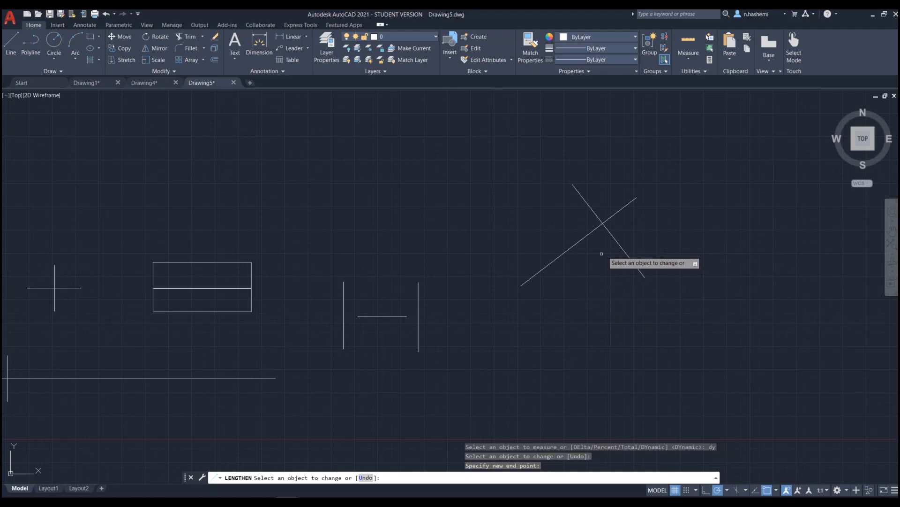
{"action": "scroll", "coordinate": [518, 287], "scroll_direction": "up", "scroll_amount": 2}
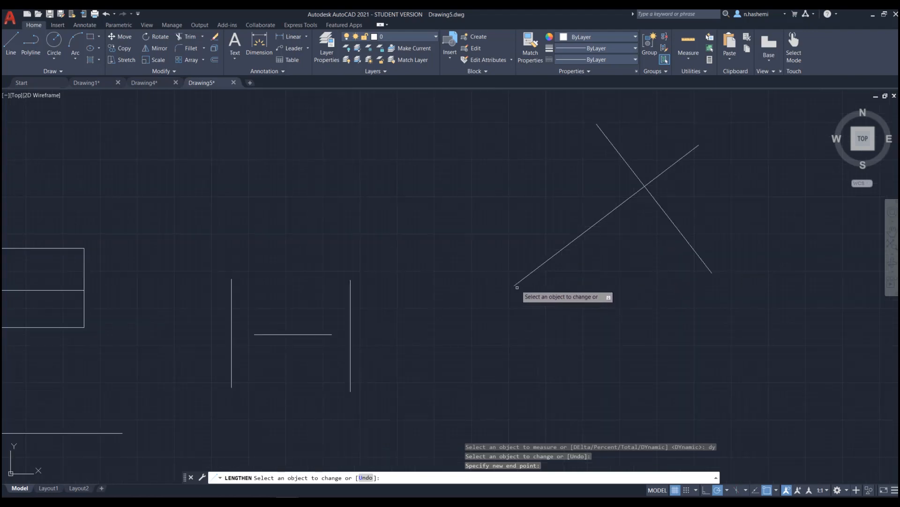
Dynamically lengthen the long diagonal's lower end down toward the horizontal line's level and the right-hand vertical line's upper end upward
{"action": "left_click", "coordinate": [518, 287]}
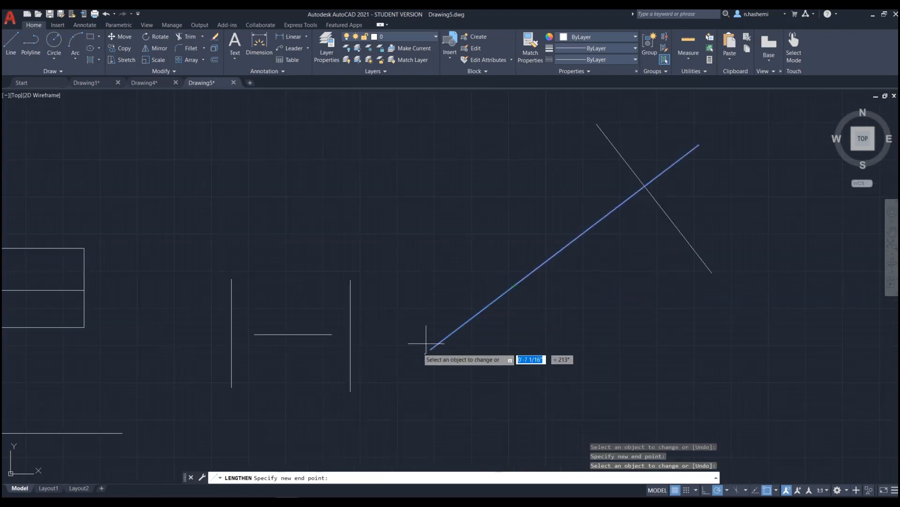
{"action": "left_click", "coordinate": [407, 367]}
{"action": "left_click", "coordinate": [350, 296]}
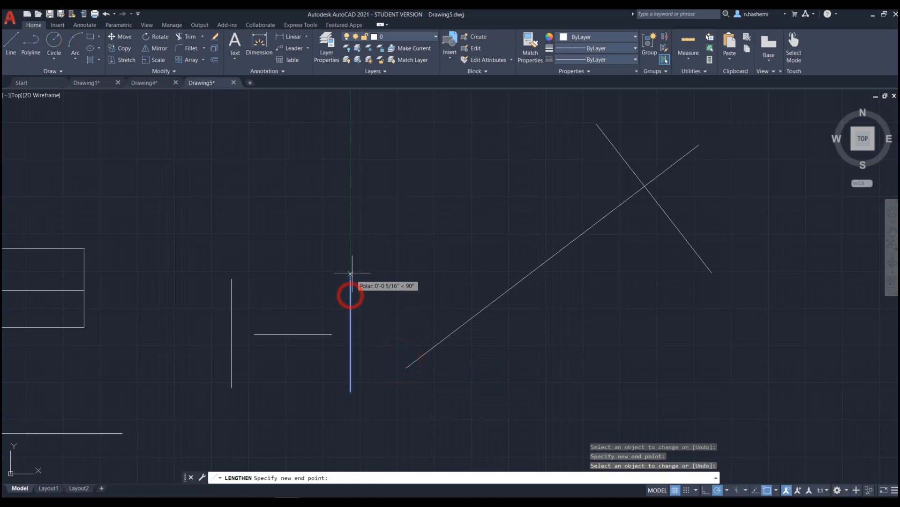
{"action": "left_click", "coordinate": [354, 174]}
Dynamically lengthen the short horizontal line's right end past the right-hand vertical line, and finish Lengthen
{"action": "left_click", "coordinate": [316, 335]}
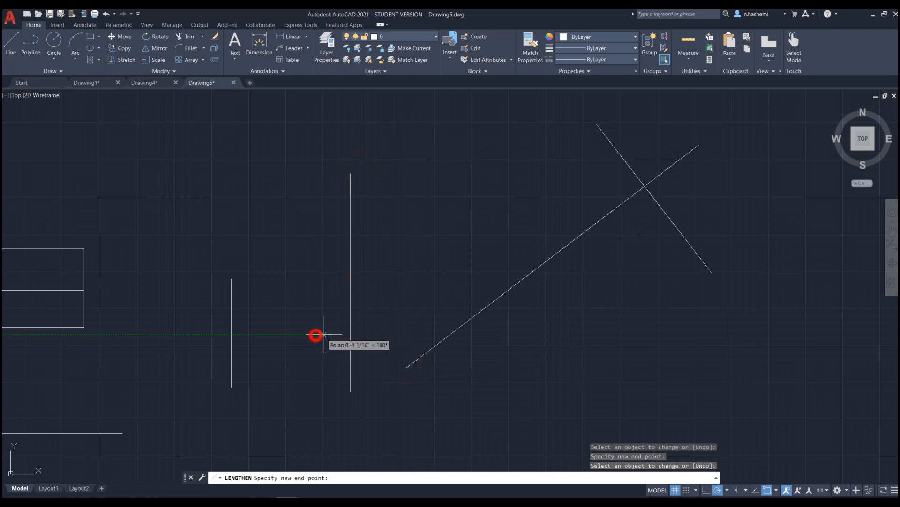
{"action": "left_click", "coordinate": [316, 334]}
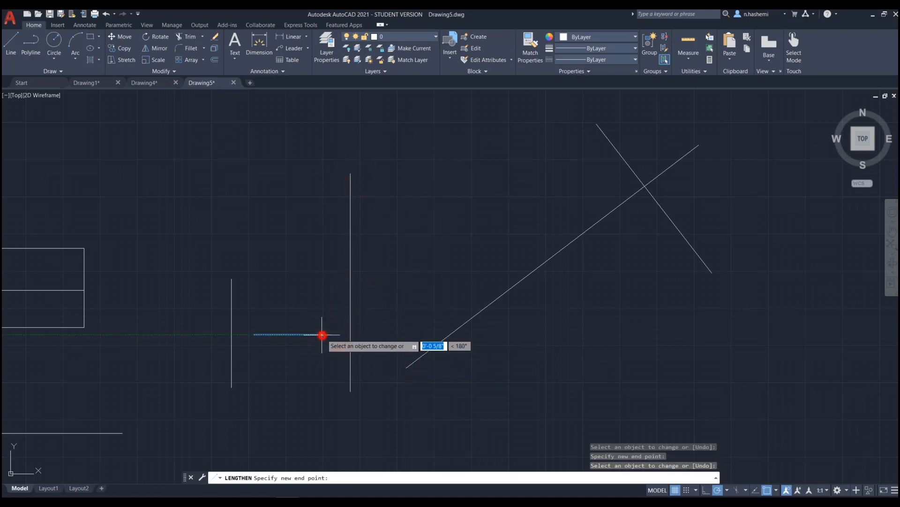
{"action": "left_click", "coordinate": [423, 333]}
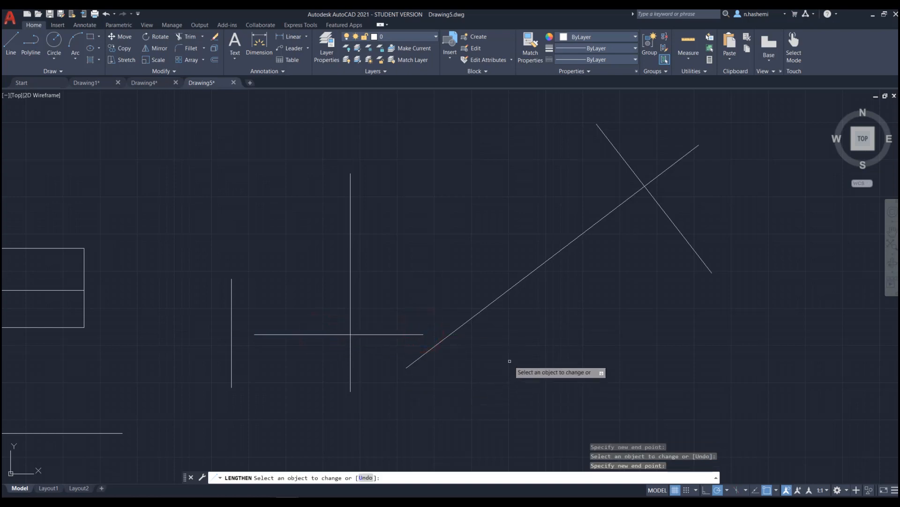
{"action": "key", "text": "Return"}
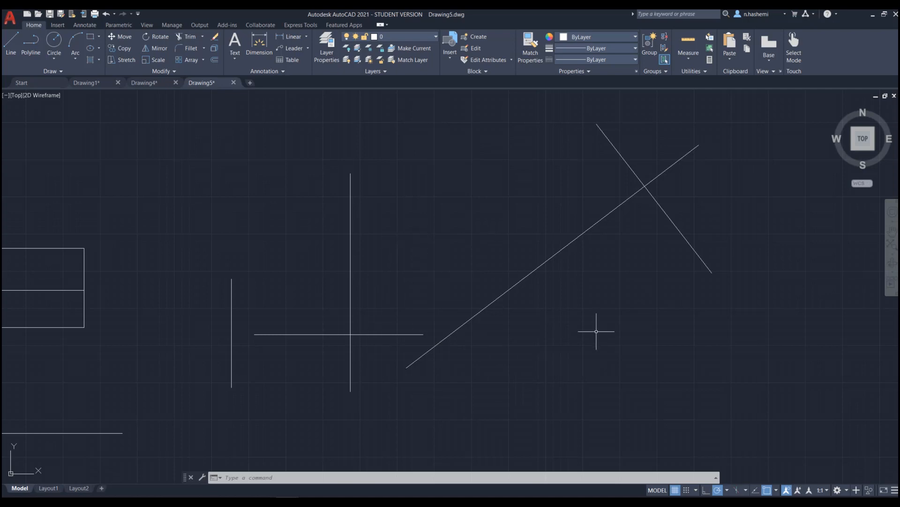
With object snap on, draw a horizontal line about 7" long below the long diagonal and a shorter vertical line down from its right end
{"action": "scroll", "coordinate": [610, 327], "scroll_direction": "down", "scroll_amount": 2}
{"action": "scroll", "coordinate": [613, 327], "scroll_direction": "up", "scroll_amount": 2}
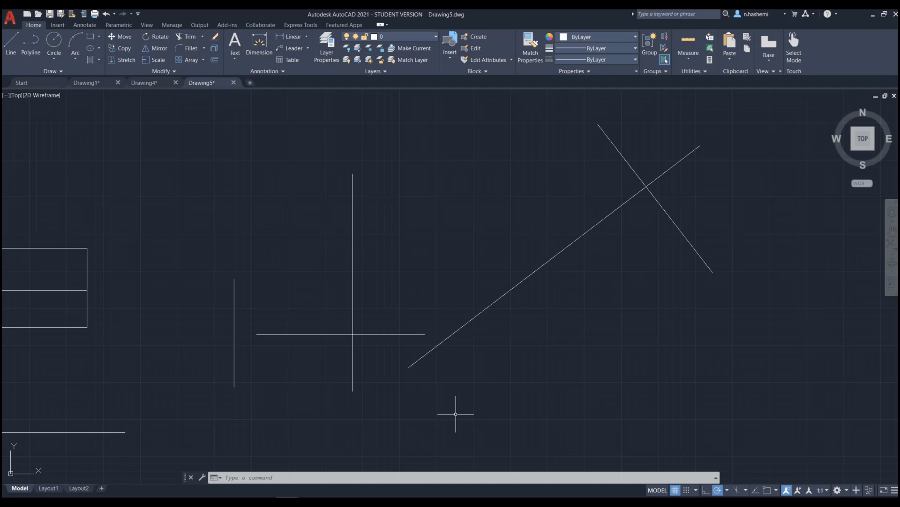
{"action": "scroll", "coordinate": [417, 328], "scroll_direction": "down", "scroll_amount": 2}
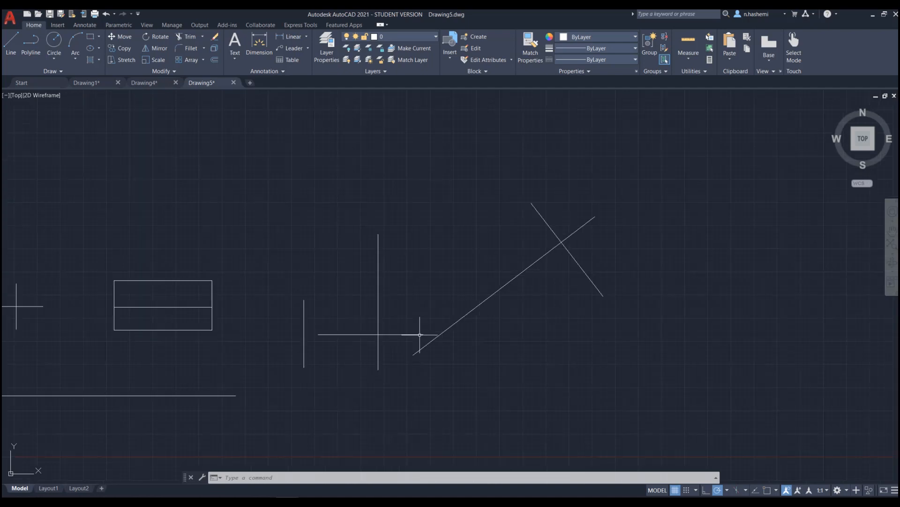
{"action": "scroll", "coordinate": [483, 368], "scroll_direction": "up", "scroll_amount": 4}
{"action": "type", "text": "l"}
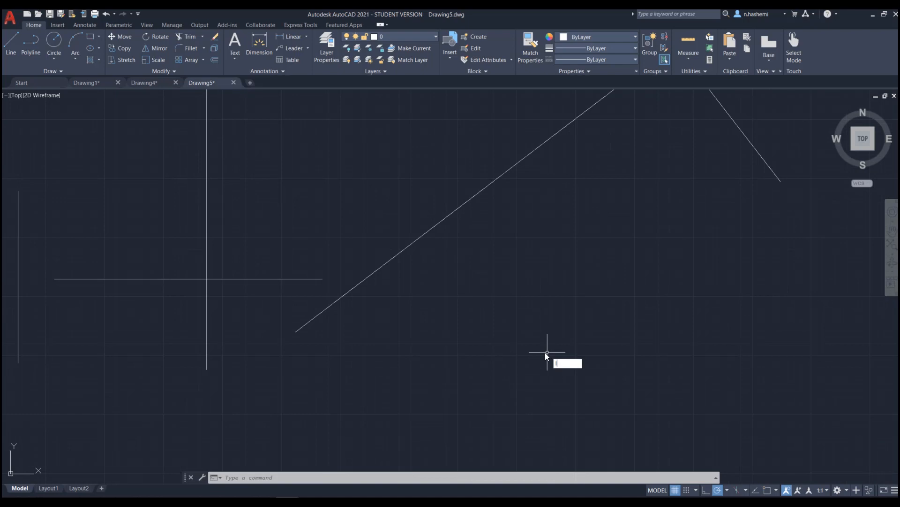
{"action": "key", "text": "Return"}
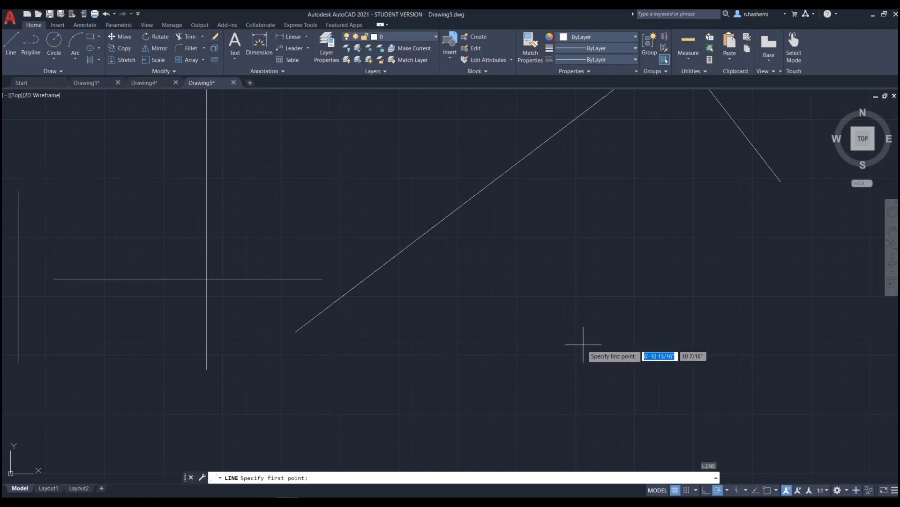
{"action": "key", "text": "F3"}
{"action": "left_click", "coordinate": [517, 310]}
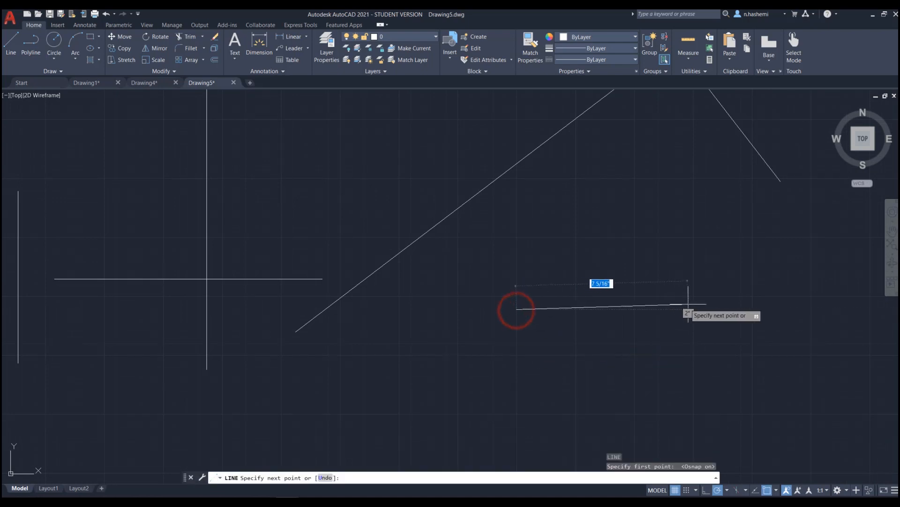
{"action": "left_click", "coordinate": [679, 309]}
{"action": "left_click", "coordinate": [680, 385]}
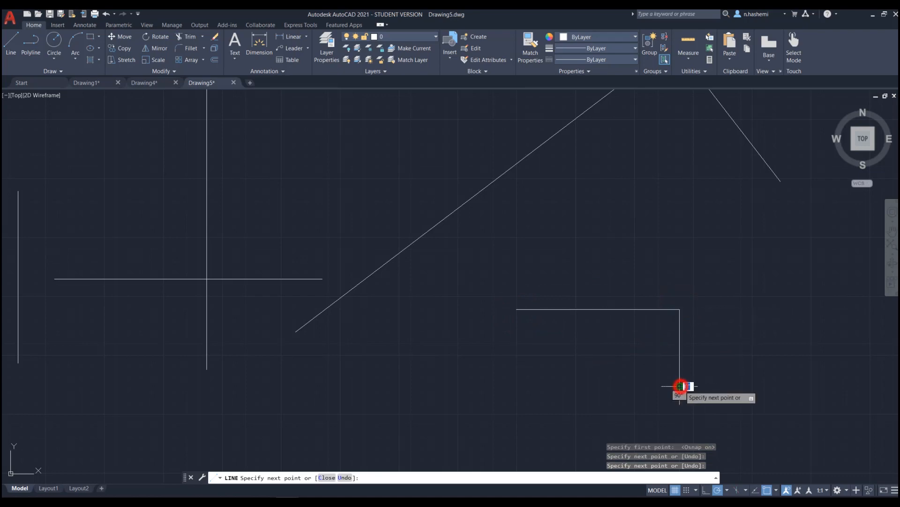
{"action": "key", "text": "Return"}
Turn object snap off and draw a horizontal line leftward by eye from the new vertical line's lower end
{"action": "scroll", "coordinate": [694, 392], "scroll_direction": "up", "scroll_amount": 4}
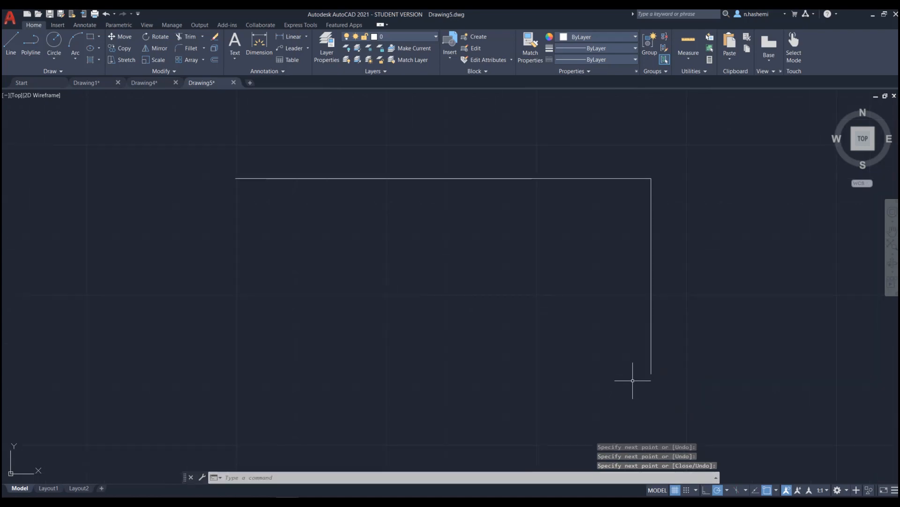
{"action": "left_click", "coordinate": [767, 491]}
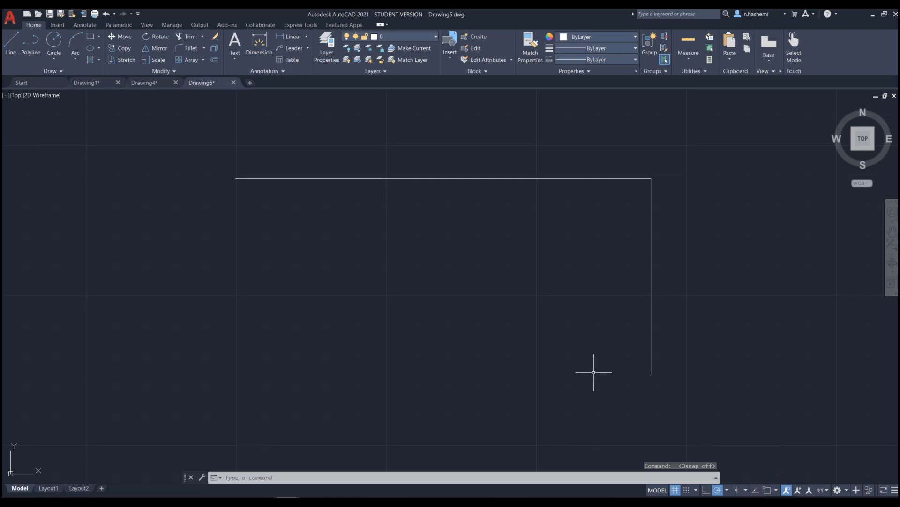
{"action": "type", "text": "l"}
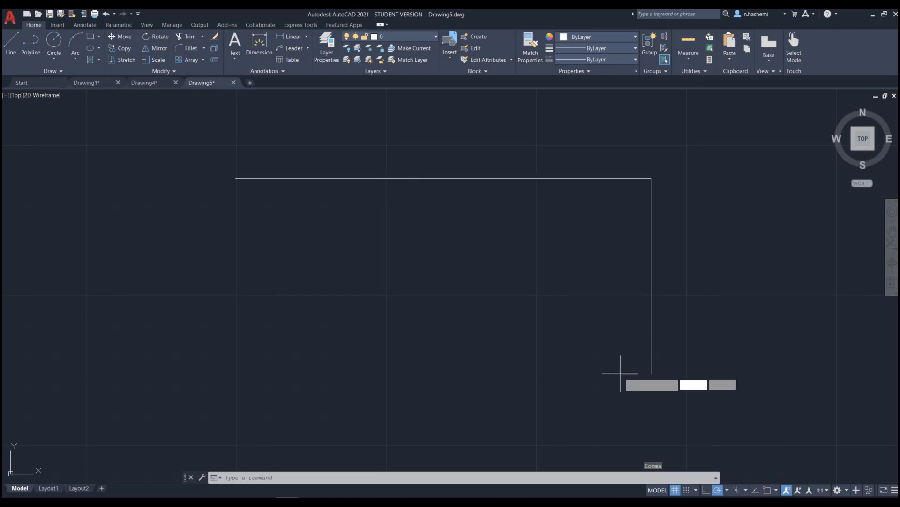
{"action": "key", "text": "Return"}
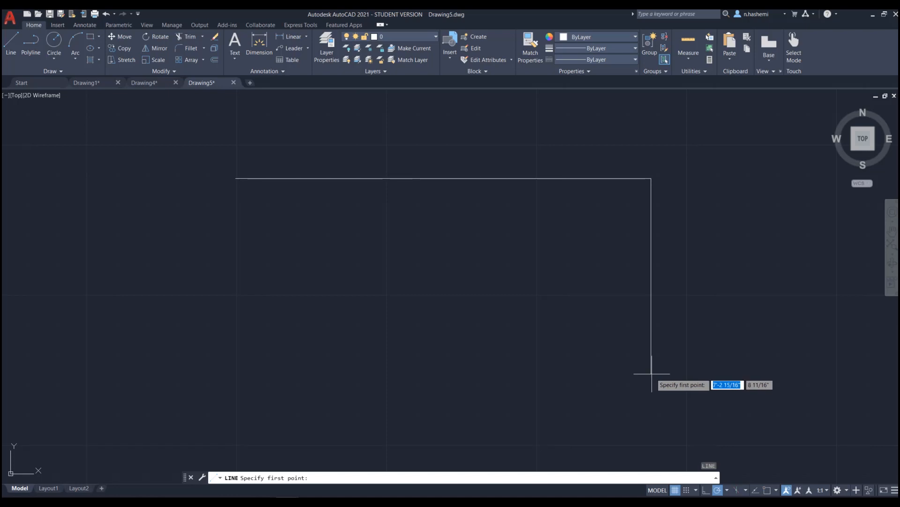
{"action": "left_click", "coordinate": [651, 374]}
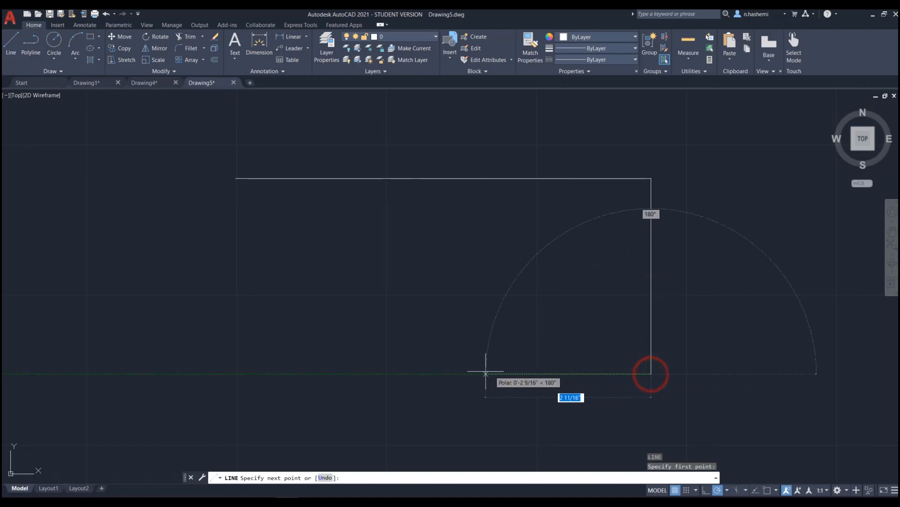
{"action": "left_click", "coordinate": [436, 374]}
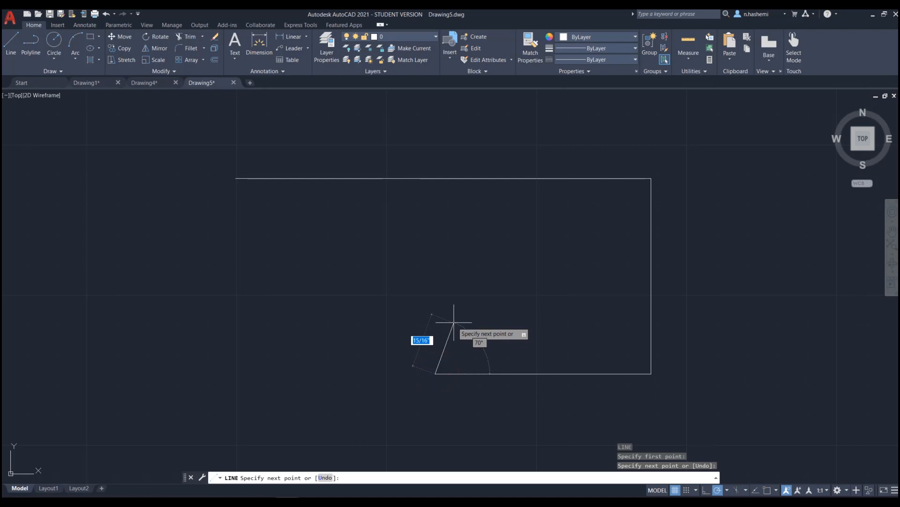
{"action": "key", "text": "Escape"}
Examine closely whether the unsnapped horizontal line really meets the vertical line's lower end
{"action": "scroll", "coordinate": [642, 336], "scroll_direction": "up", "scroll_amount": 5}
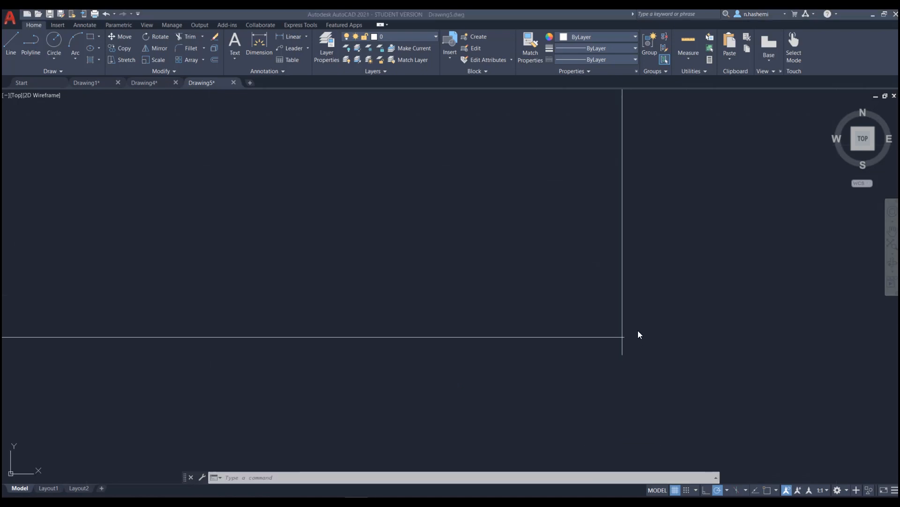
{"action": "scroll", "coordinate": [632, 353], "scroll_direction": "up", "scroll_amount": 2}
{"action": "left_click", "coordinate": [599, 353]}
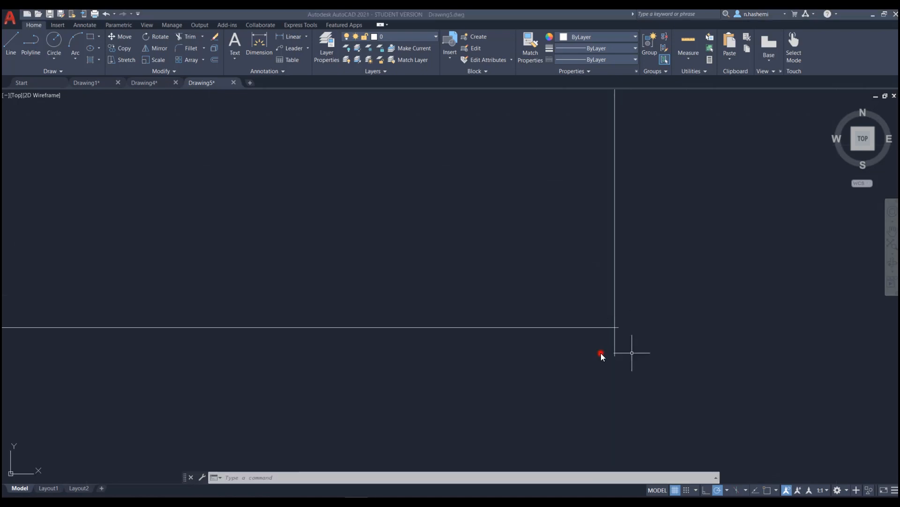
{"action": "scroll", "coordinate": [646, 313], "scroll_direction": "down", "scroll_amount": 5}
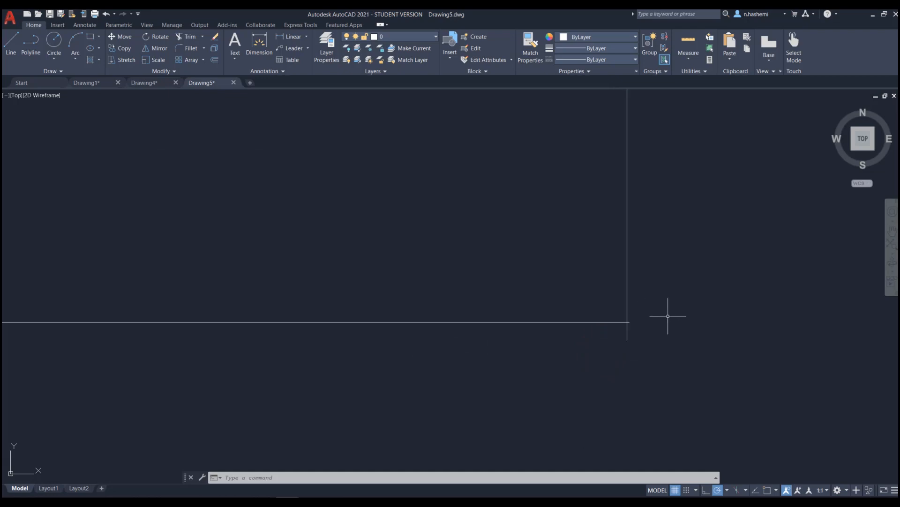
{"action": "scroll", "coordinate": [650, 318], "scroll_direction": "up", "scroll_amount": 2}
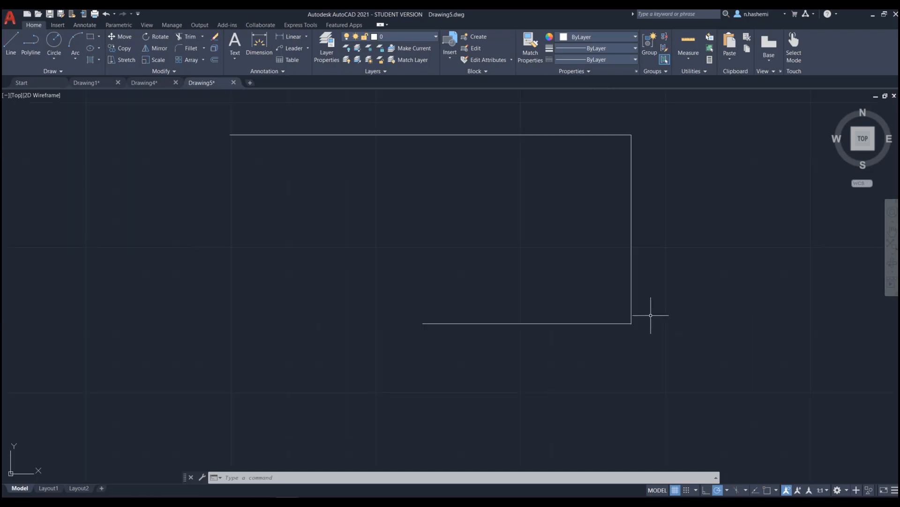
{"action": "middle_click_drag", "start_coordinate": [566, 283], "coordinate": [548, 318]}
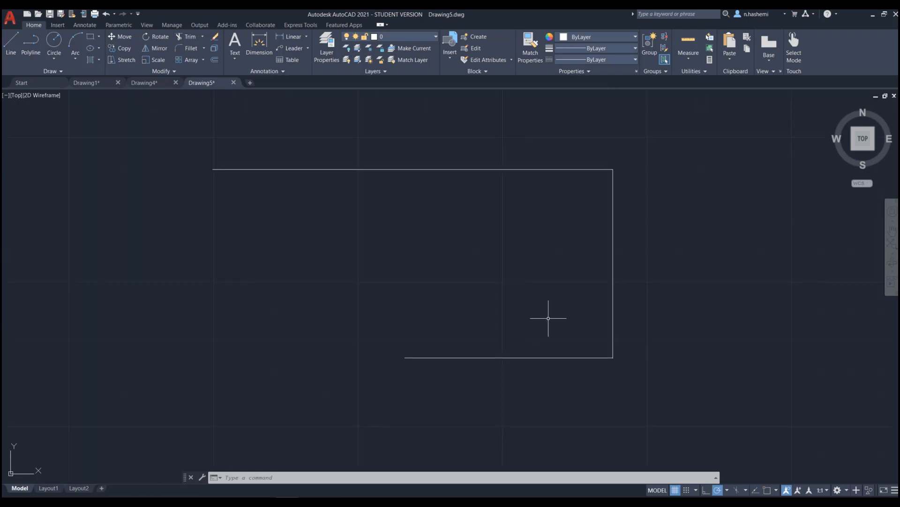
Erase the lower horizontal line that was drawn without object snap
{"action": "scroll", "coordinate": [583, 346], "scroll_direction": "up", "scroll_amount": 2}
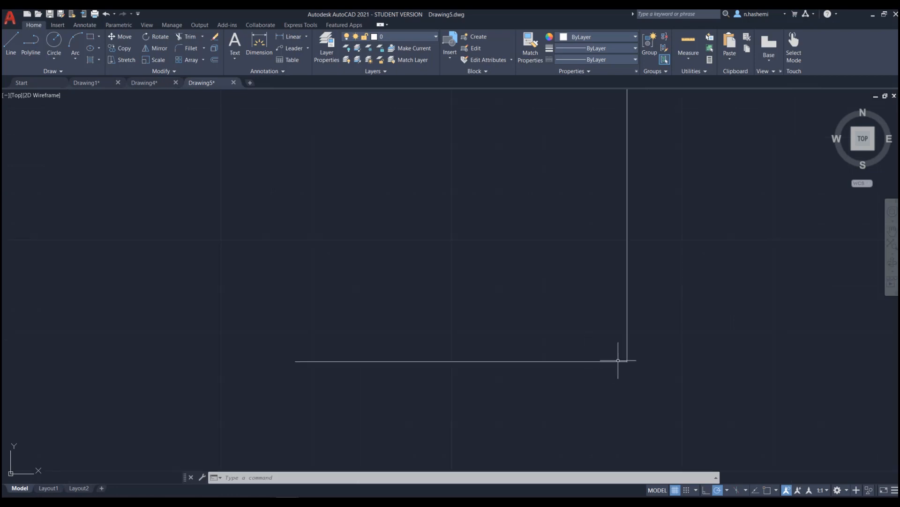
{"action": "scroll", "coordinate": [617, 365], "scroll_direction": "up", "scroll_amount": 3}
{"action": "left_click", "coordinate": [581, 341]}
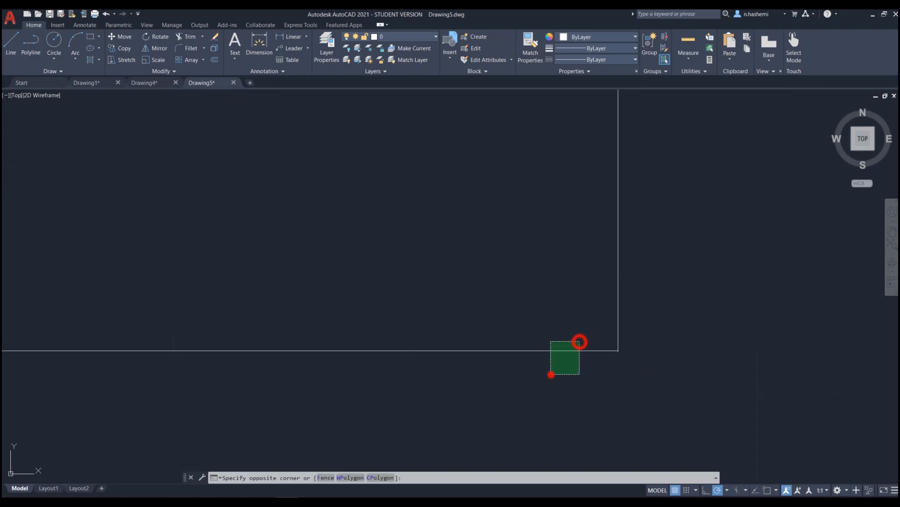
{"action": "left_click", "coordinate": [552, 374]}
{"action": "scroll", "coordinate": [572, 372], "scroll_direction": "down", "scroll_amount": 3}
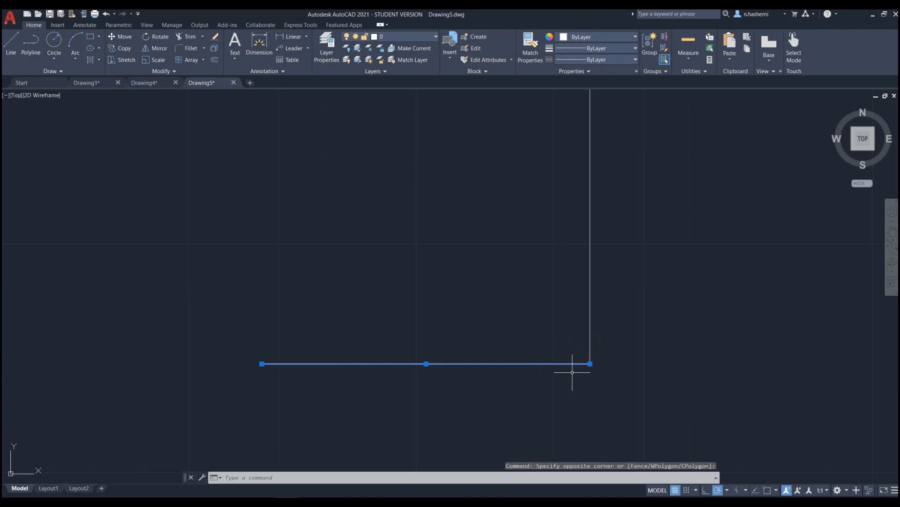
{"action": "key", "text": "Delete"}
{"action": "scroll", "coordinate": [540, 382], "scroll_direction": "down", "scroll_amount": 2}
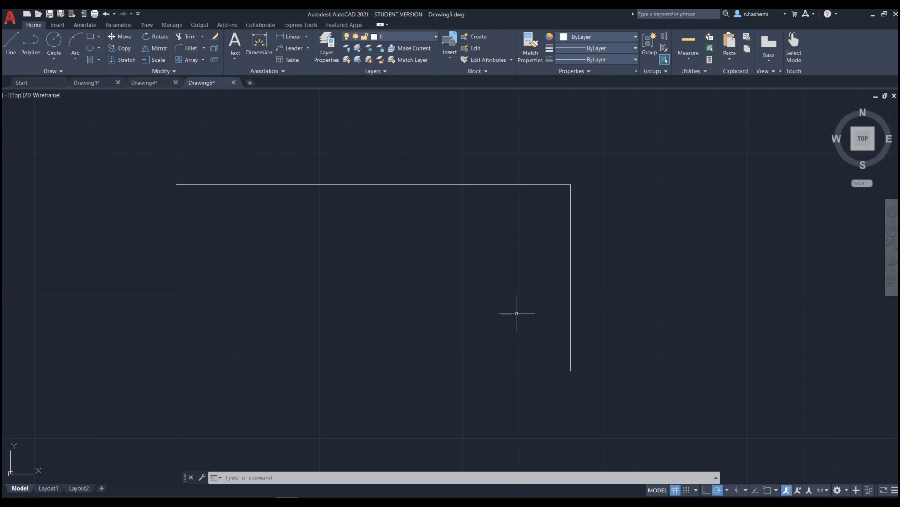
Toggle object snap on and off to demonstrate the switch, leaving it turned on
{"action": "left_click", "coordinate": [767, 492]}
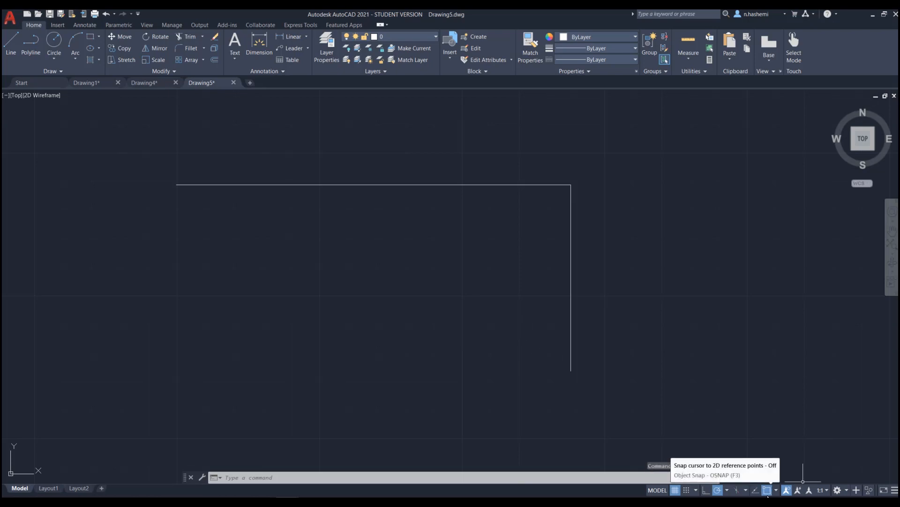
{"action": "left_click", "coordinate": [768, 492]}
{"action": "left_click", "coordinate": [767, 493]}
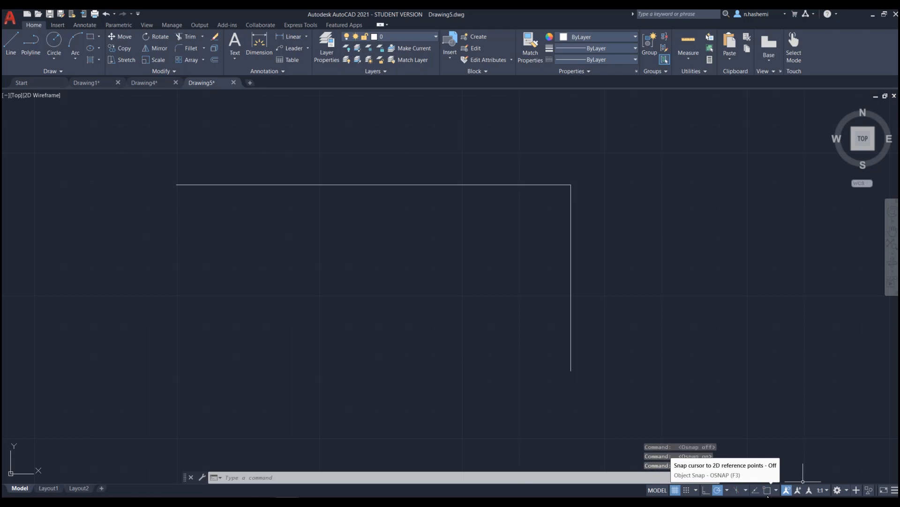
{"action": "left_click", "coordinate": [768, 490]}
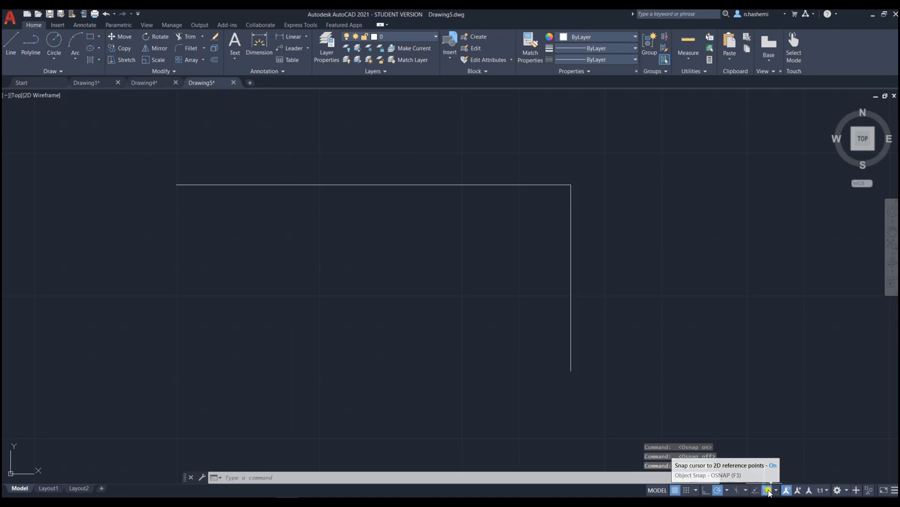
Review the list of available object snap modes, switching object snap off and back on along the way
{"action": "right_click", "coordinate": [769, 491]}
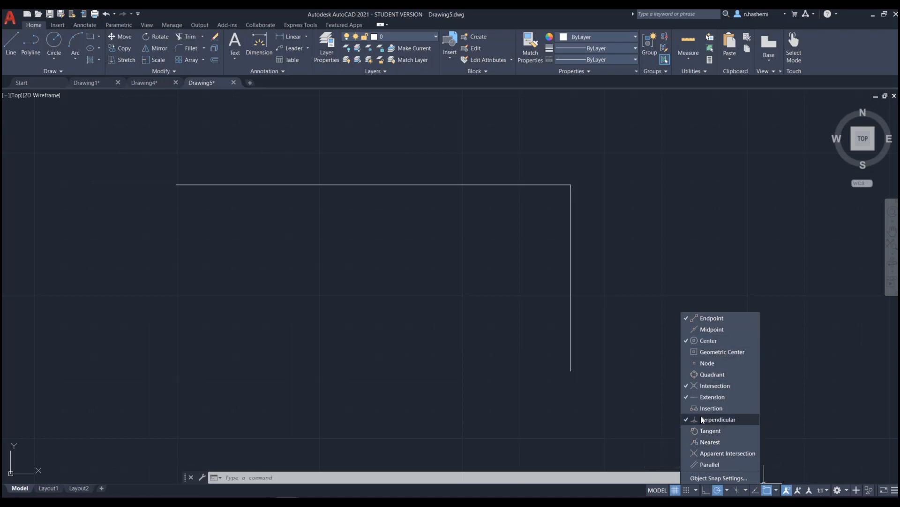
{"action": "left_click", "coordinate": [685, 338]}
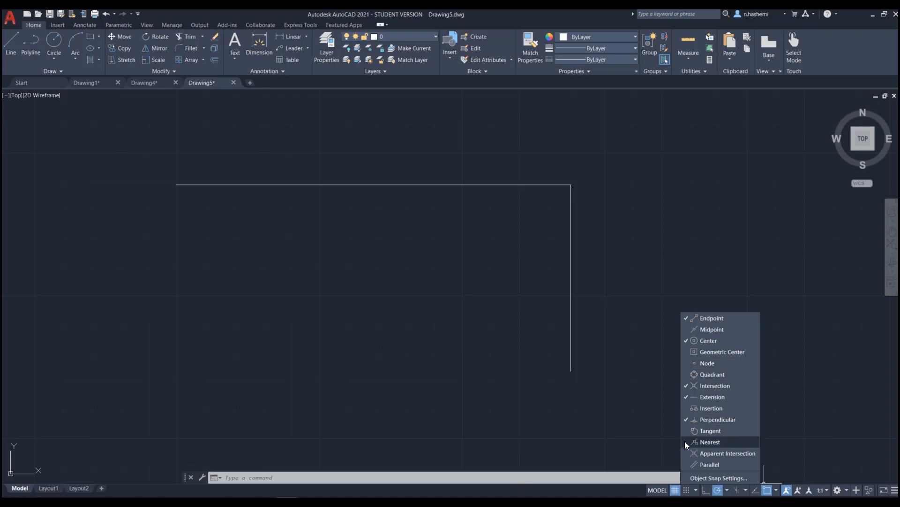
{"action": "left_click", "coordinate": [792, 427]}
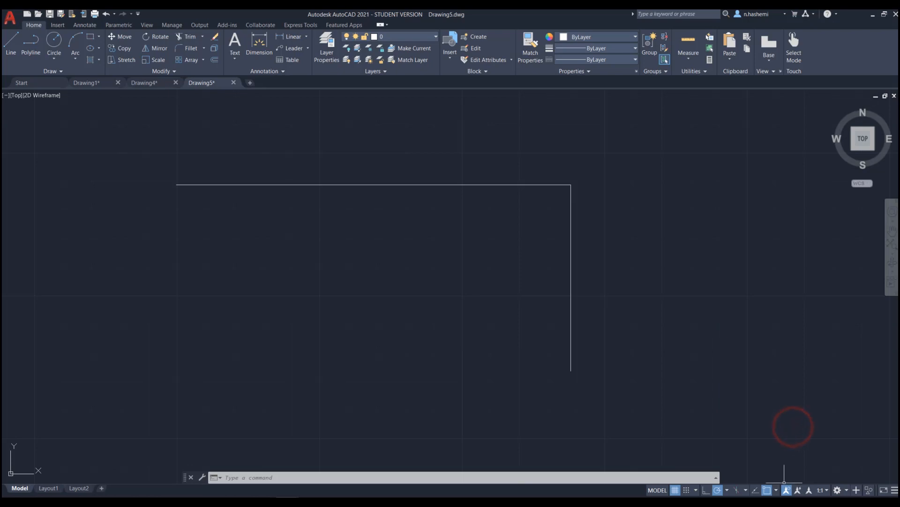
{"action": "left_click", "coordinate": [767, 489]}
{"action": "right_click", "coordinate": [767, 490]}
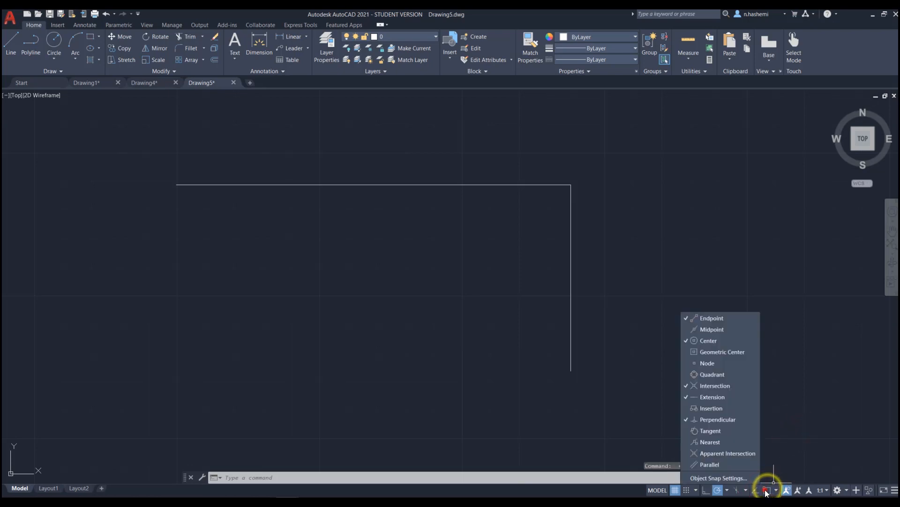
{"action": "left_click", "coordinate": [768, 490]}
Enable the Midpoint, Insertion and Tangent object snap modes in addition to the ones already active
{"action": "right_click", "coordinate": [768, 490]}
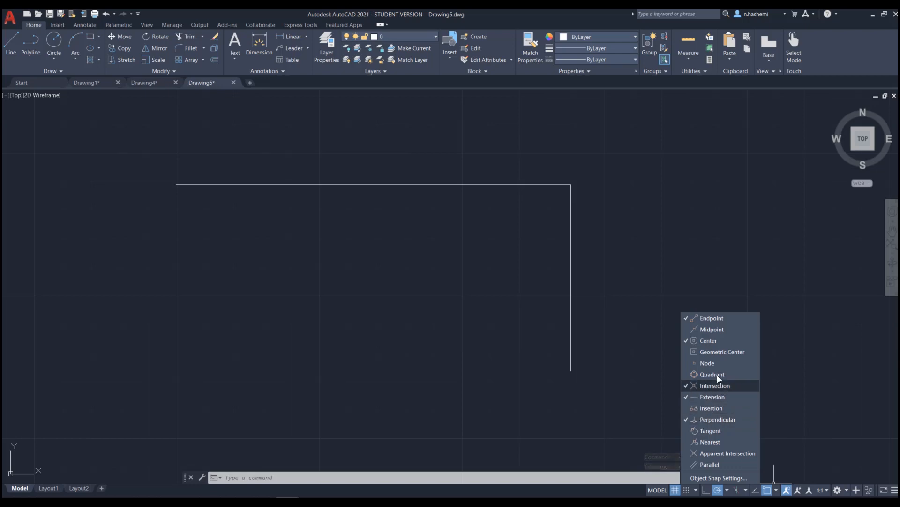
{"action": "left_click", "coordinate": [687, 329]}
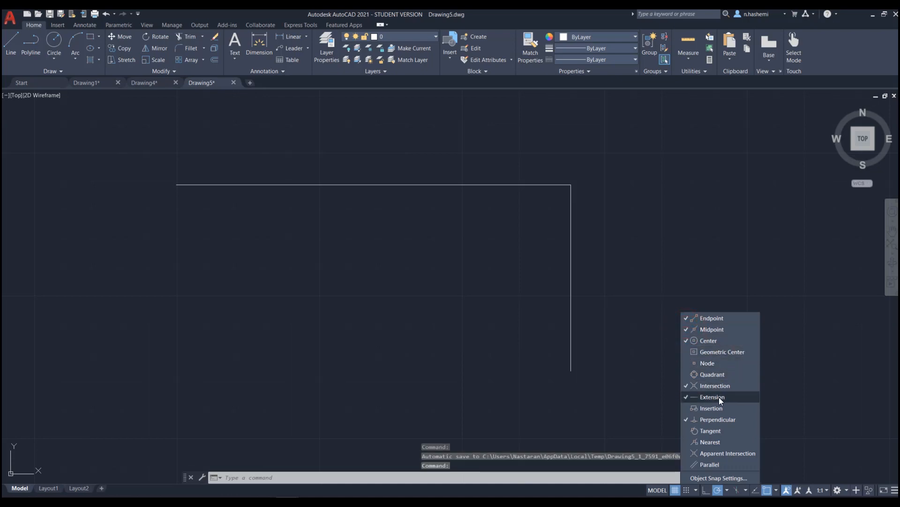
{"action": "left_click", "coordinate": [686, 407]}
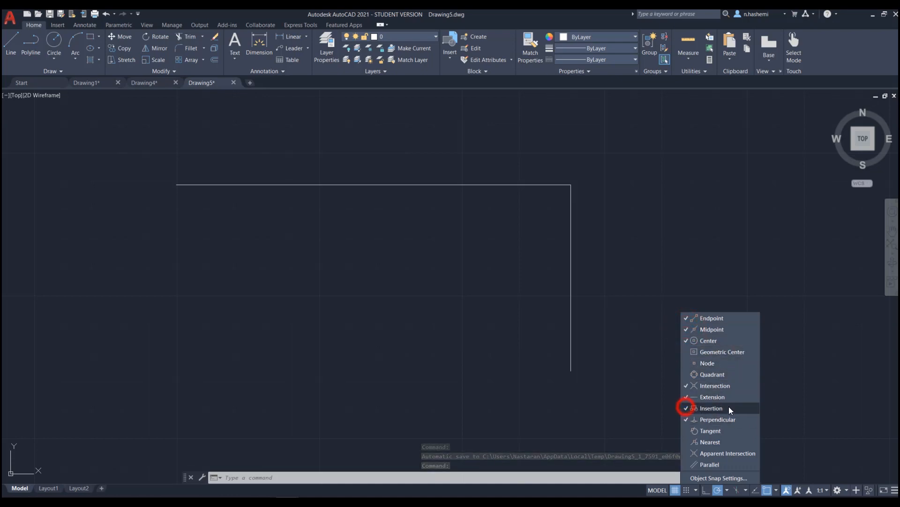
{"action": "left_click", "coordinate": [685, 430]}
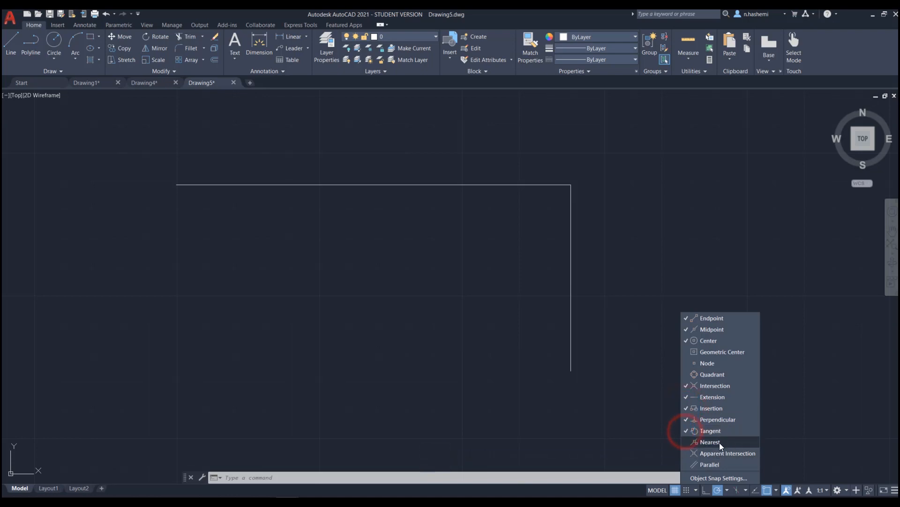
{"action": "left_click", "coordinate": [684, 442]}
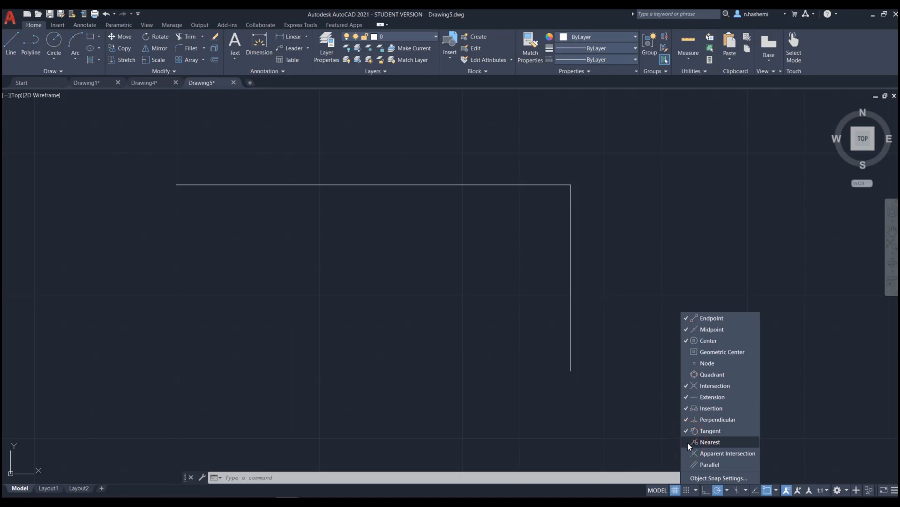
{"action": "left_click", "coordinate": [660, 431]}
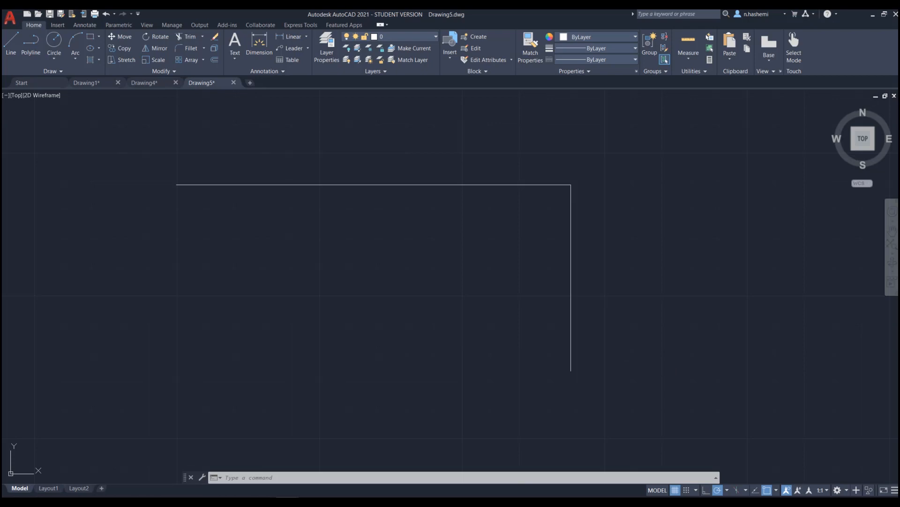
Review the object snap modes in Drafting Settings, reaching it through both the OS command and the snap mode list, and cancel without changes
{"action": "type", "text": "os"}
{"action": "key", "text": "Return"}
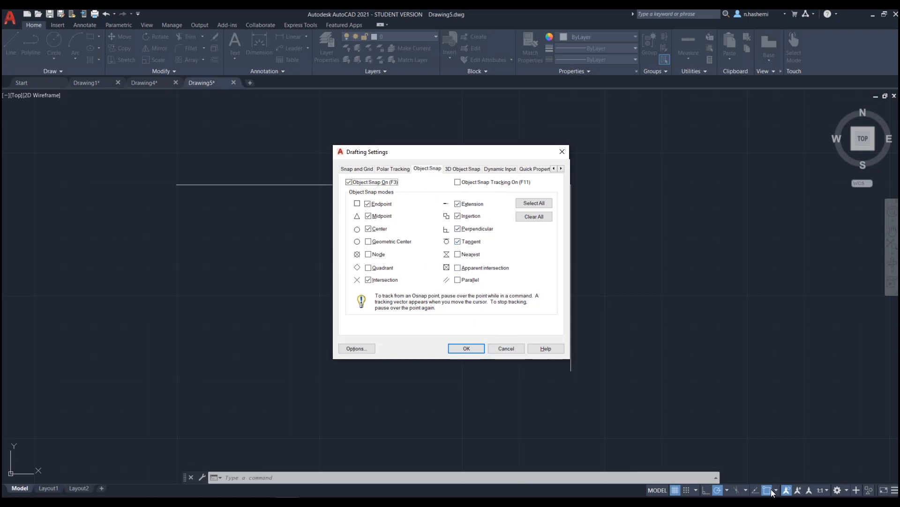
{"action": "left_click", "coordinate": [502, 348]}
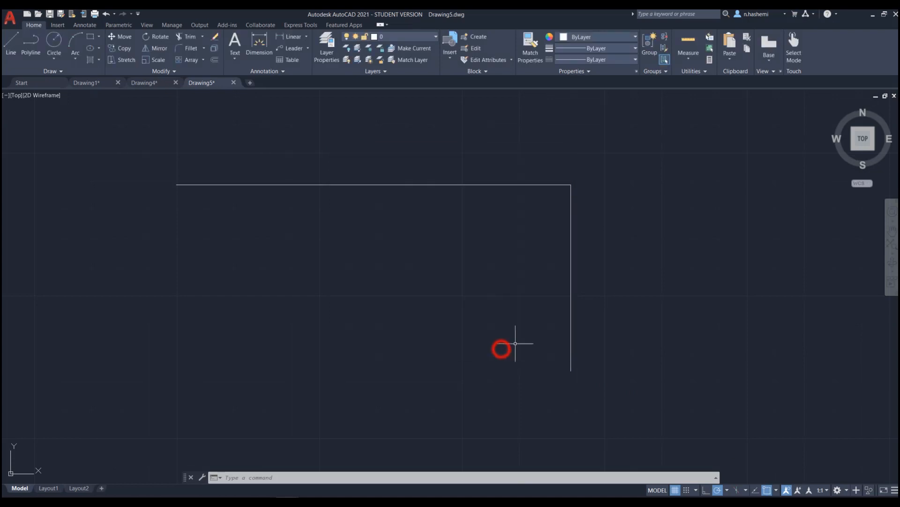
{"action": "right_click", "coordinate": [768, 490]}
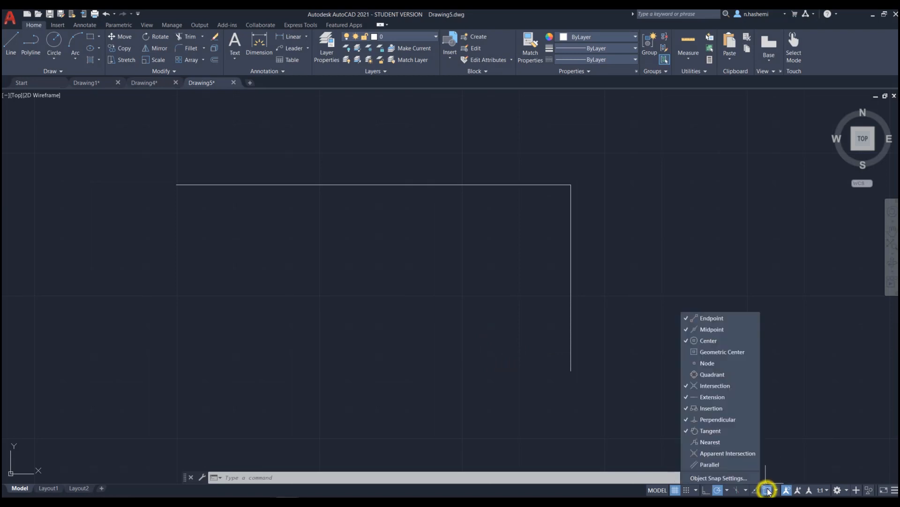
{"action": "left_click", "coordinate": [716, 477]}
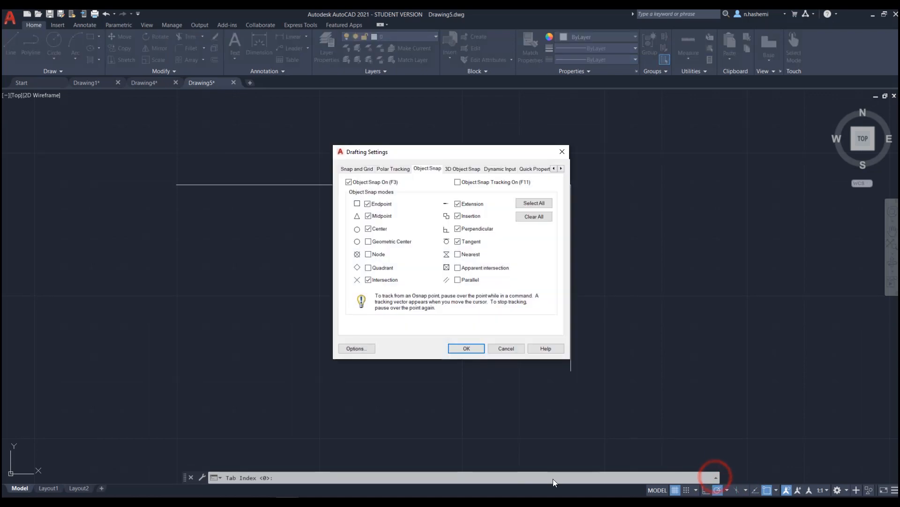
{"action": "left_click", "coordinate": [512, 348]}
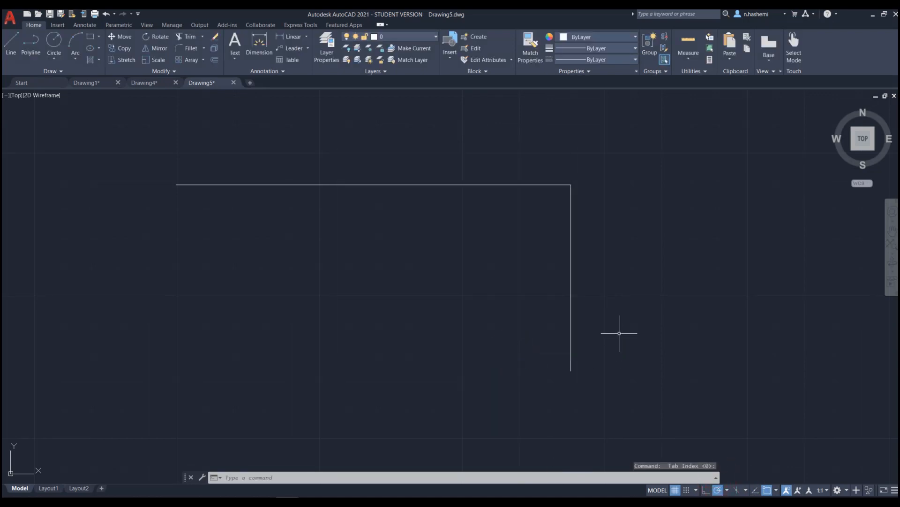
{"action": "type", "text": "OS"}
{"action": "key", "text": "Return"}
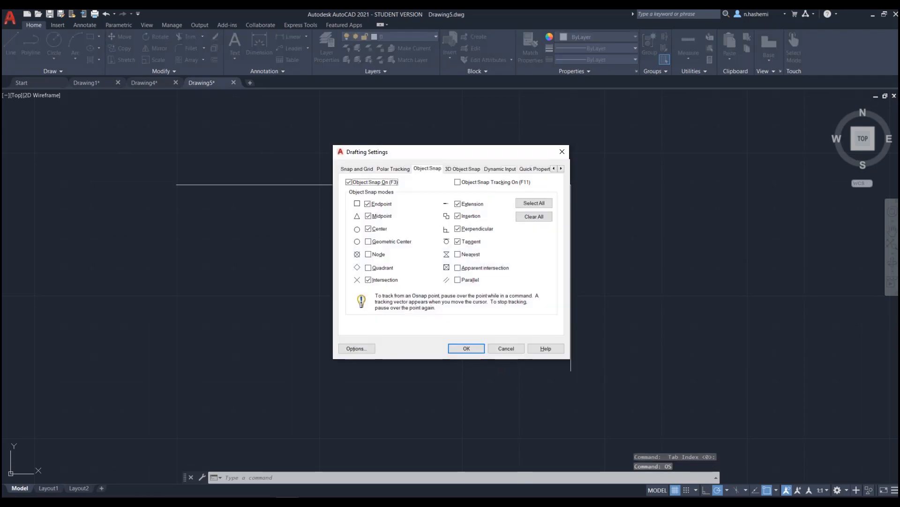
{"action": "left_click", "coordinate": [511, 347]}
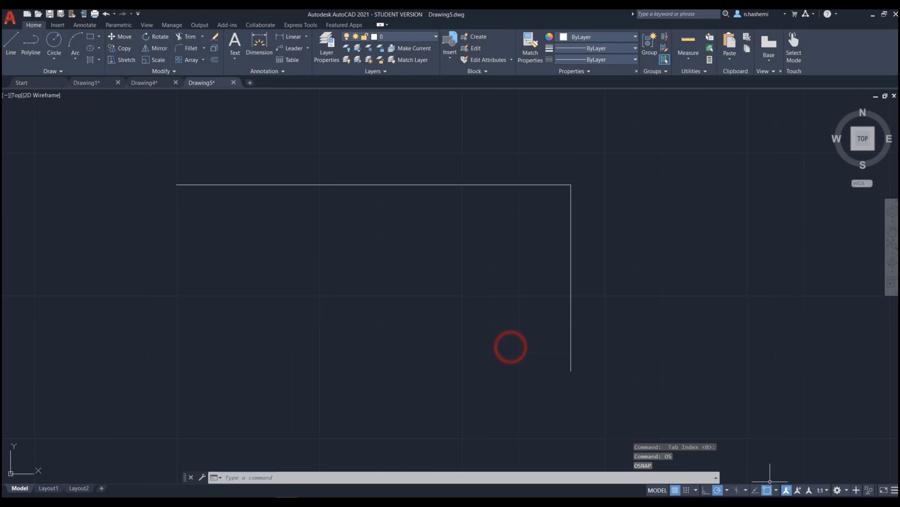
Preview the endpoint snap at the vertical line's lower end with the Line command, cancel it, and check the Endpoint mode in the snap list
{"action": "scroll", "coordinate": [557, 327], "scroll_direction": "down", "scroll_amount": 2}
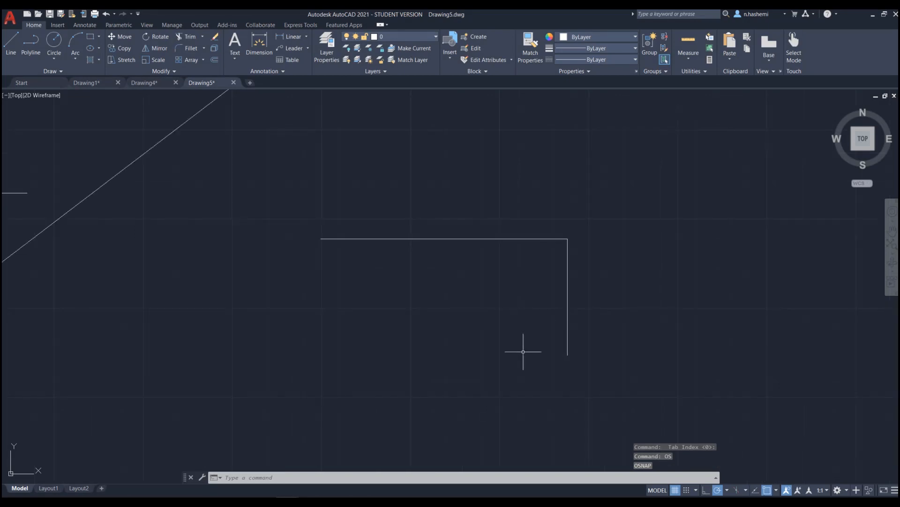
{"action": "type", "text": "L"}
{"action": "key", "text": "Return"}
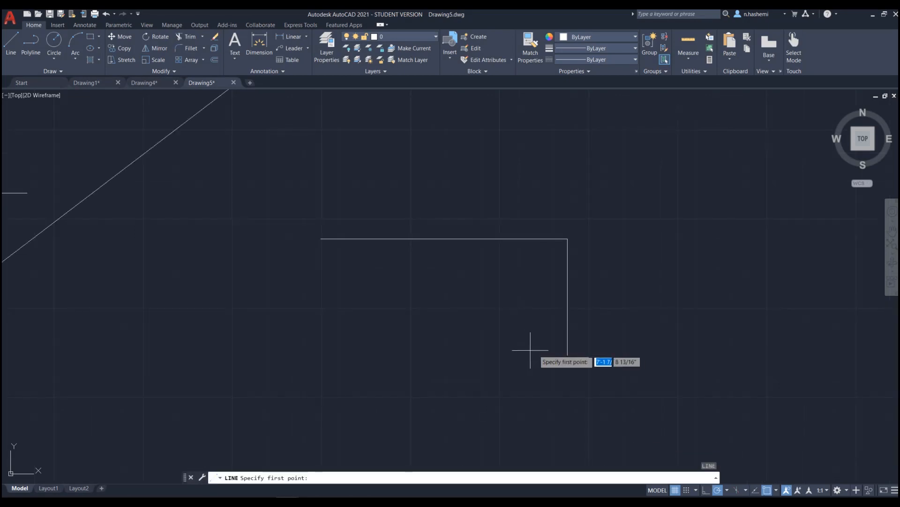
{"action": "scroll", "coordinate": [568, 358], "scroll_direction": "up", "scroll_amount": 3}
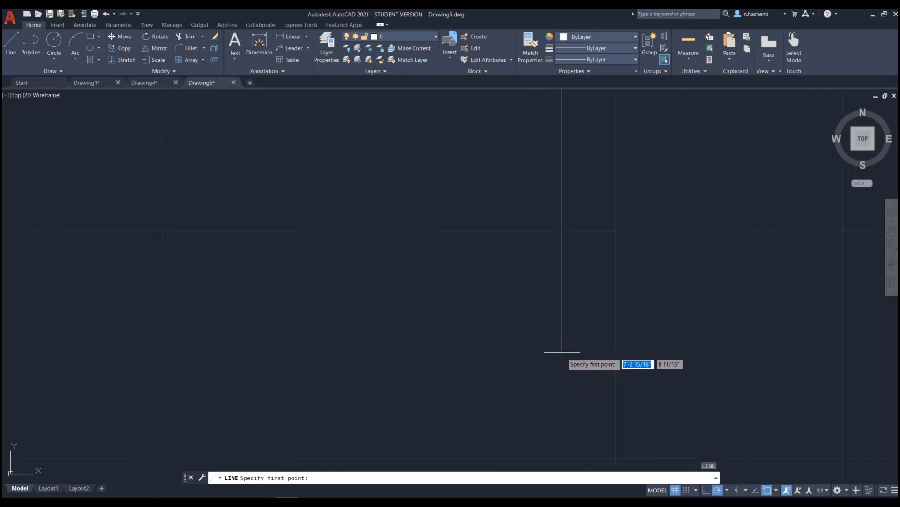
{"action": "scroll", "coordinate": [544, 352], "scroll_direction": "up", "scroll_amount": 2}
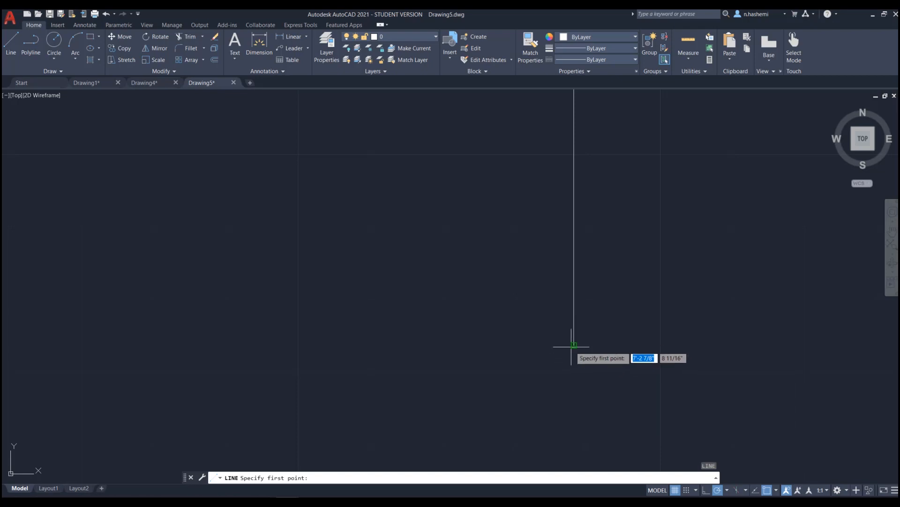
{"action": "key", "text": "Escape"}
{"action": "right_click", "coordinate": [767, 491]}
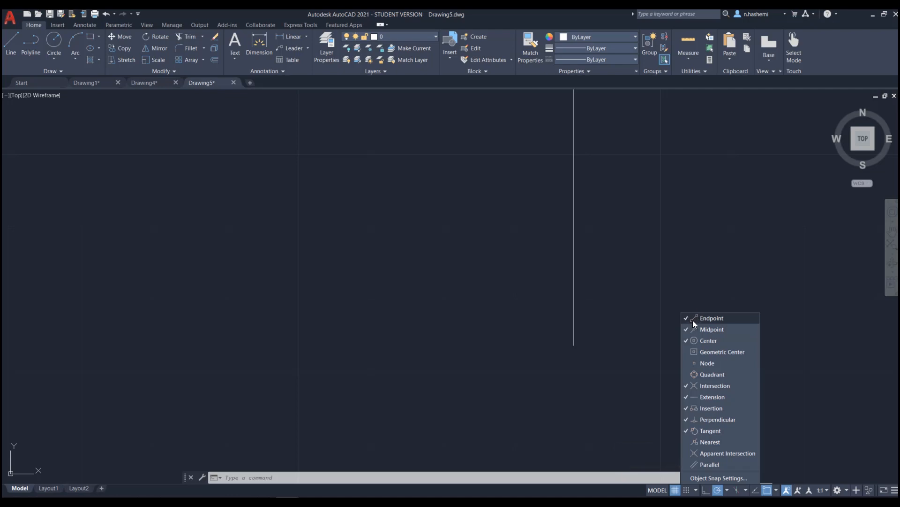
{"action": "left_click", "coordinate": [630, 392]}
Draw connected lines from the vertical line's snapped lower endpoint: a long horizontal segment leftward and a short vertical segment downward
{"action": "type", "text": "l"}
{"action": "key", "text": "Return"}
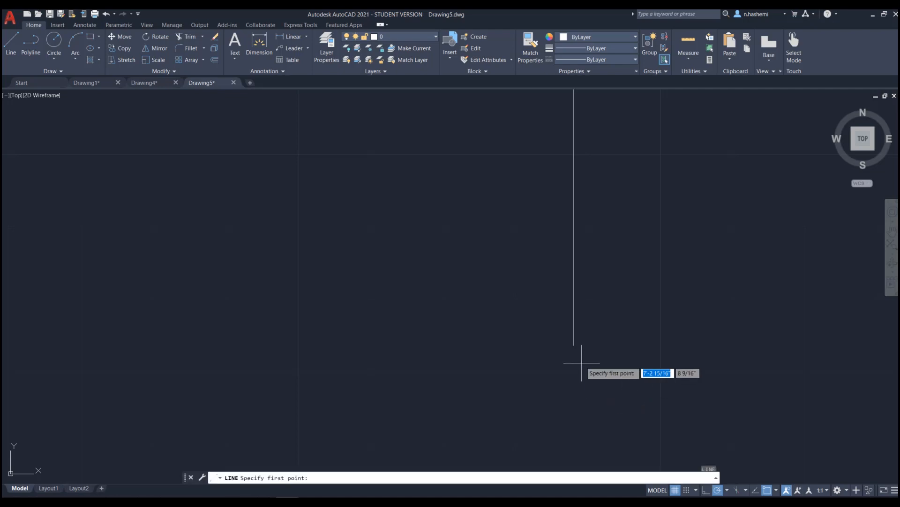
{"action": "left_click", "coordinate": [574, 344]}
{"action": "scroll", "coordinate": [682, 346], "scroll_direction": "down", "scroll_amount": 6}
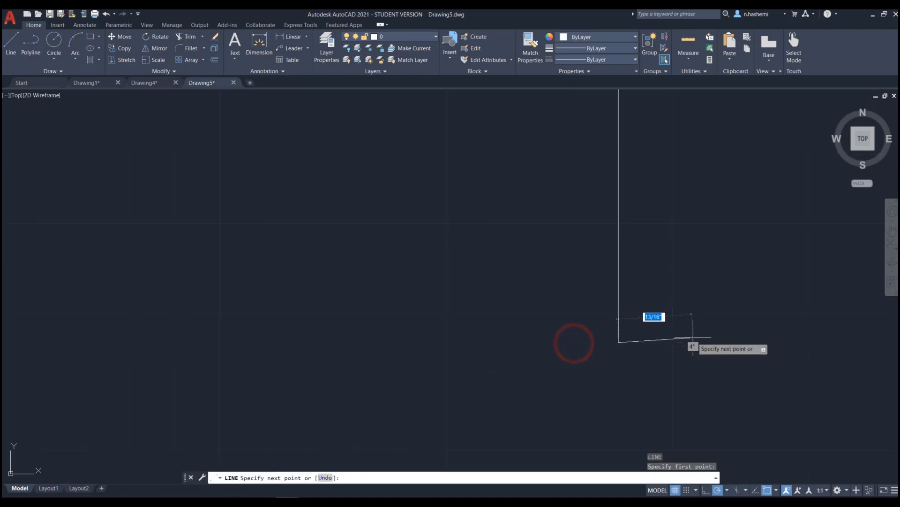
{"action": "scroll", "coordinate": [668, 329], "scroll_direction": "up", "scroll_amount": 4}
{"action": "scroll", "coordinate": [626, 335], "scroll_direction": "up", "scroll_amount": 5}
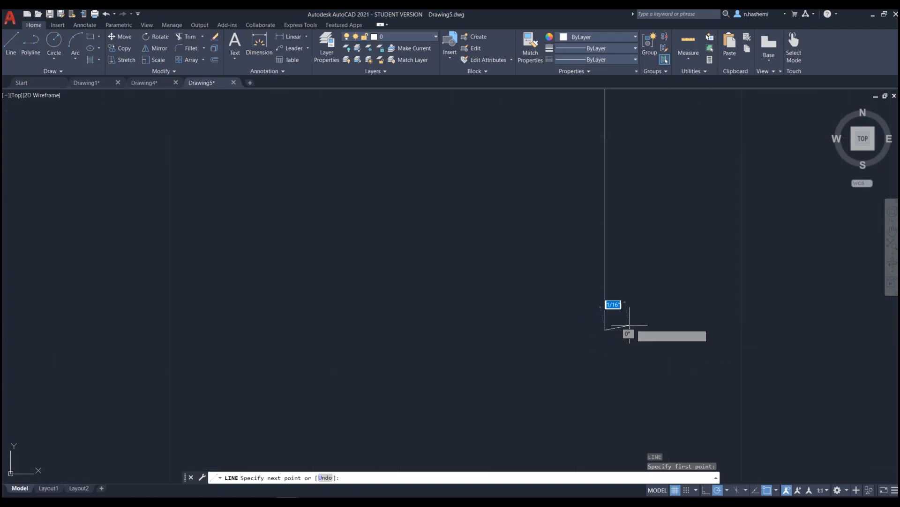
{"action": "scroll", "coordinate": [666, 328], "scroll_direction": "down", "scroll_amount": 5}
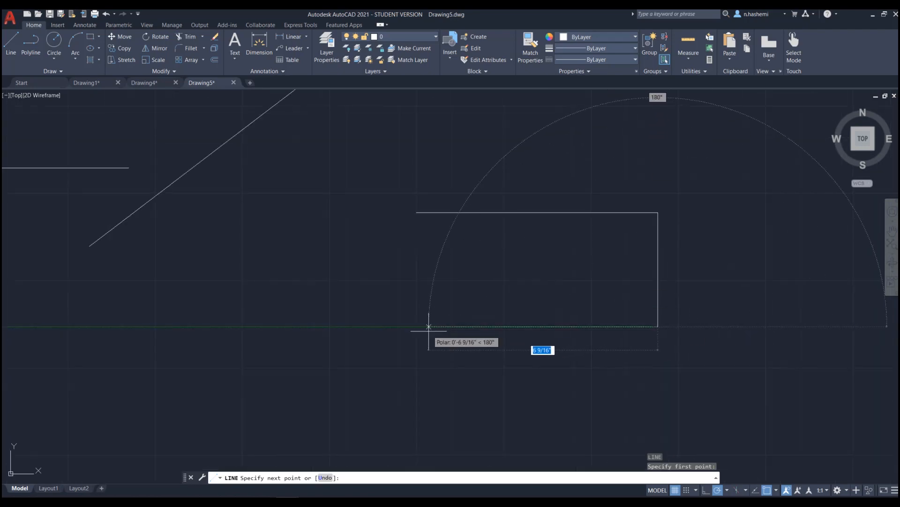
{"action": "left_click", "coordinate": [380, 326]}
{"action": "left_click", "coordinate": [380, 388]}
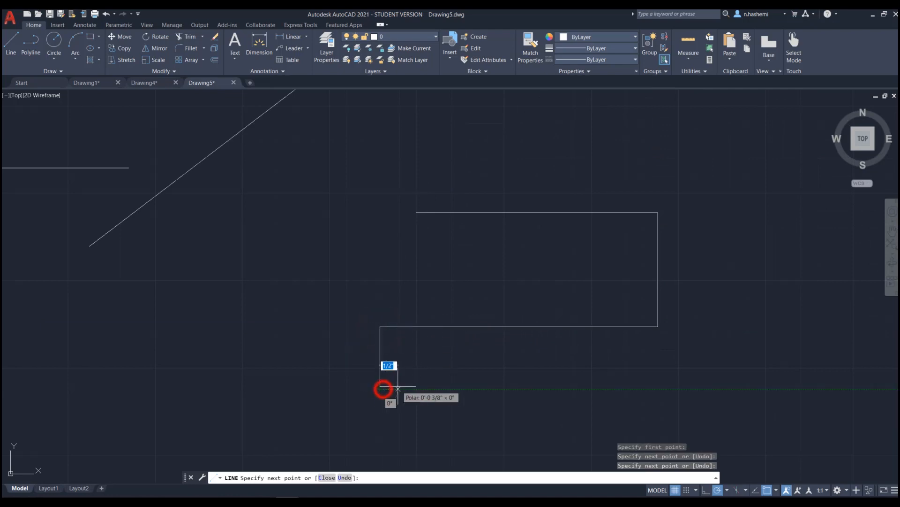
{"action": "key", "text": "Escape"}
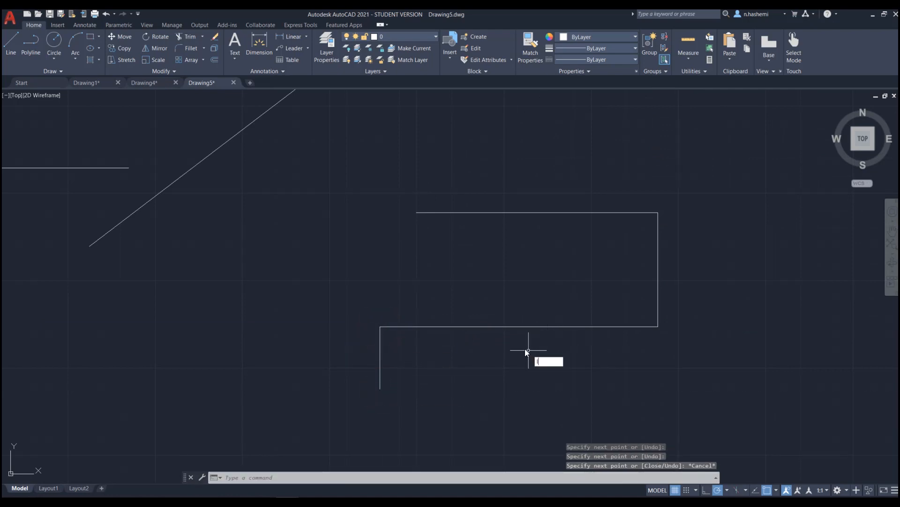
Look for the midpoint snap on the lower horizontal line with the Line command, cancel it, and check the Midpoint mode in the snap list
{"action": "key", "text": "Return"}
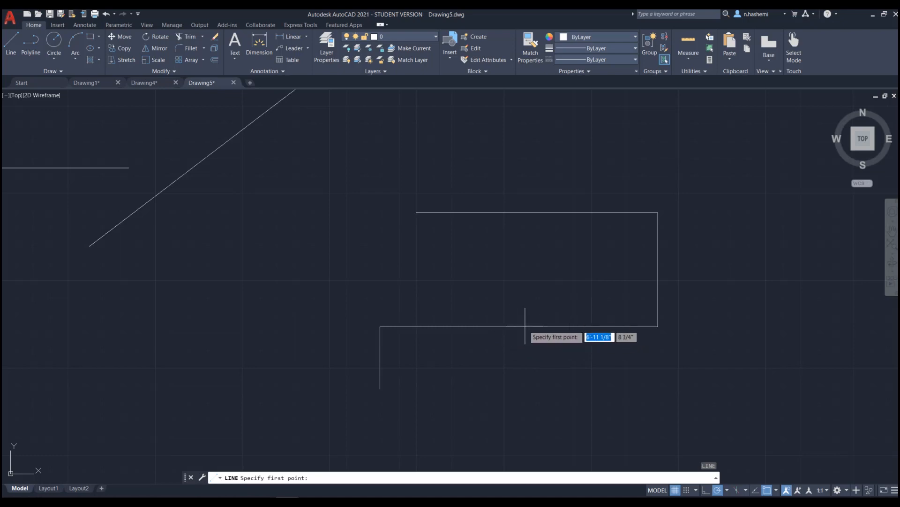
{"action": "scroll", "coordinate": [526, 326], "scroll_direction": "up", "scroll_amount": 4}
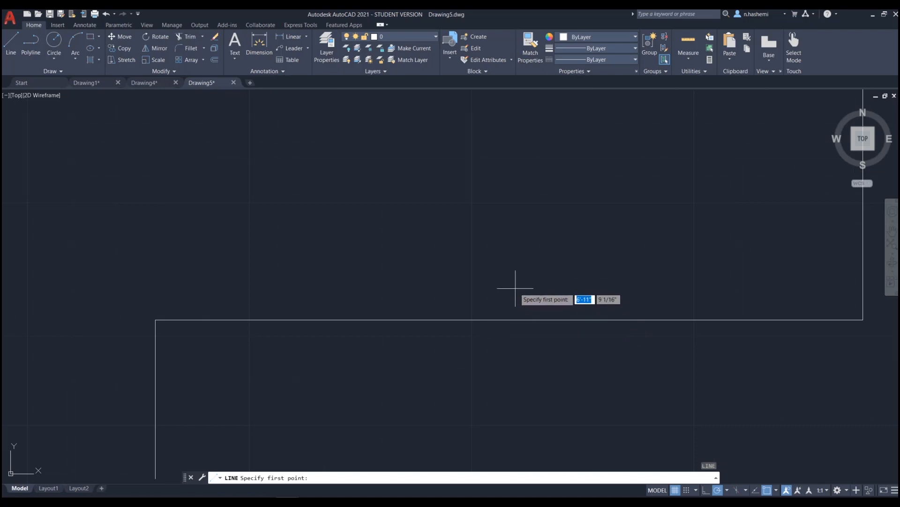
{"action": "scroll", "coordinate": [515, 288], "scroll_direction": "down", "scroll_amount": 2}
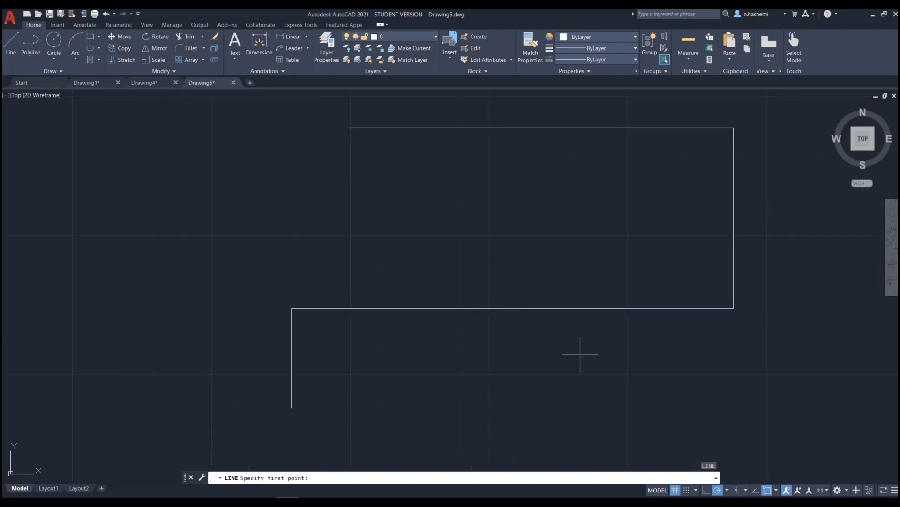
{"action": "key", "text": "Escape"}
{"action": "left_click", "coordinate": [774, 491]}
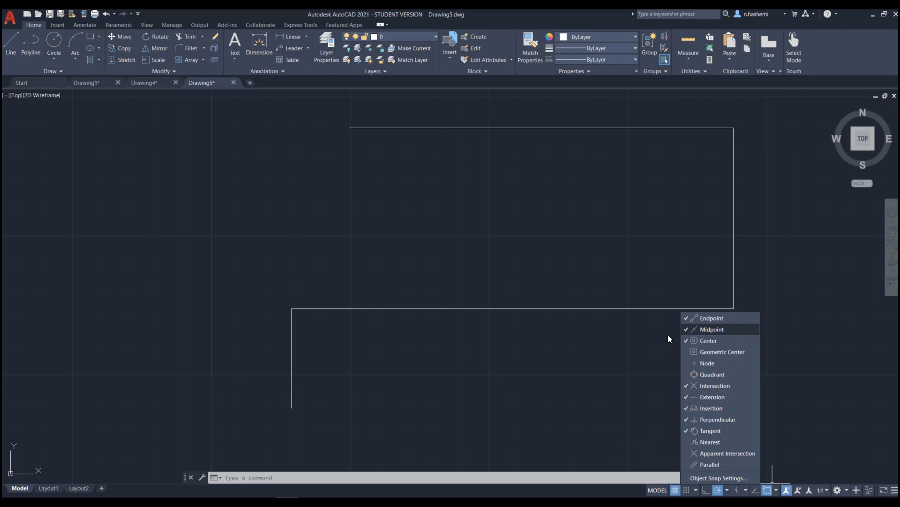
{"action": "left_click", "coordinate": [593, 348]}
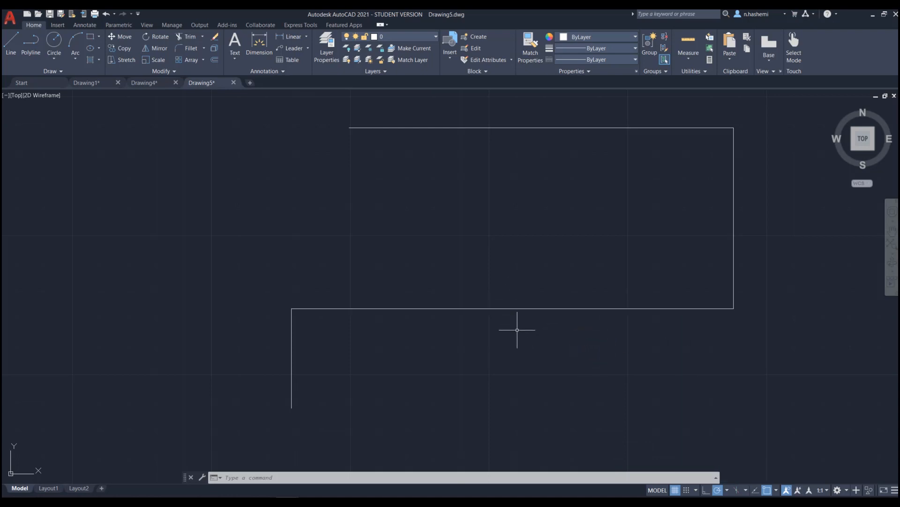
Draw a vertical line downward from the snapped midpoint of the lower horizontal line
{"action": "type", "text": "l"}
{"action": "key", "text": "Return"}
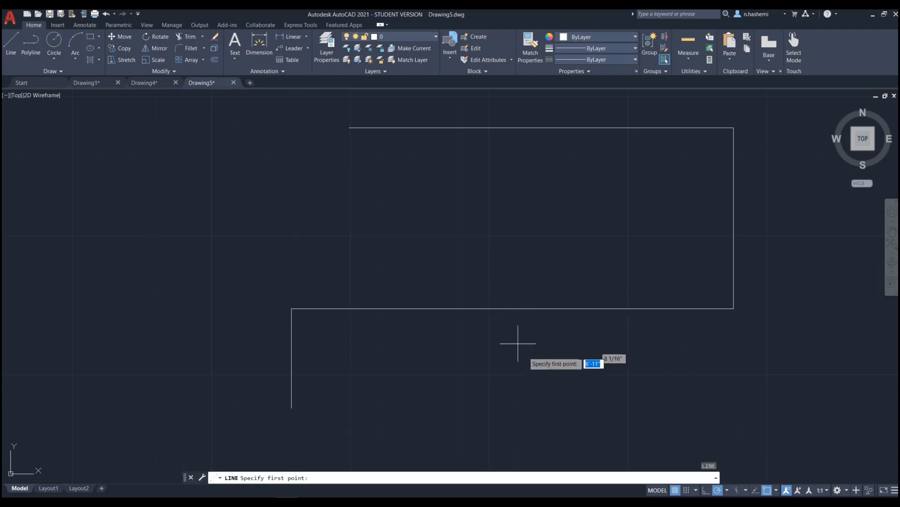
{"action": "left_click", "coordinate": [513, 309]}
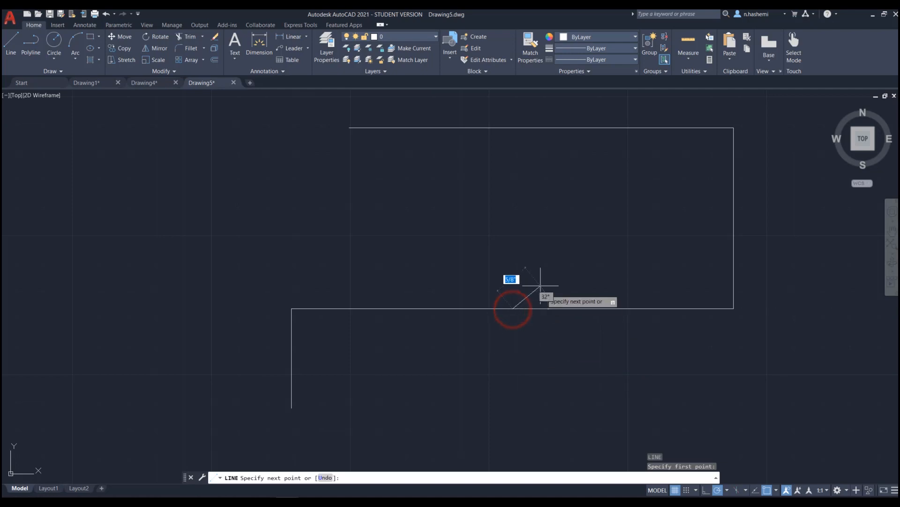
{"action": "scroll", "coordinate": [538, 281], "scroll_direction": "down", "scroll_amount": 4}
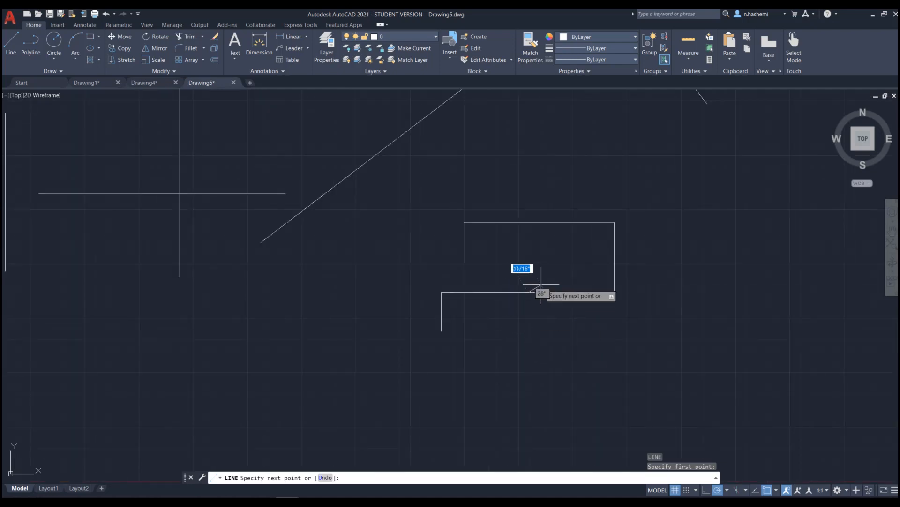
{"action": "left_click", "coordinate": [529, 362]}
{"action": "key", "text": "Return"}
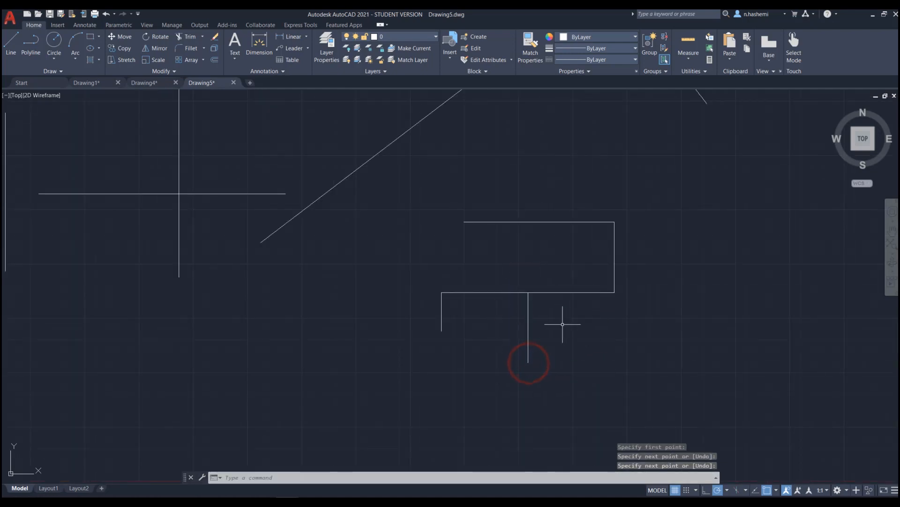
Draw a circle in the empty area left of the connected lines, below the long diagonal line
{"action": "type", "text": "c"}
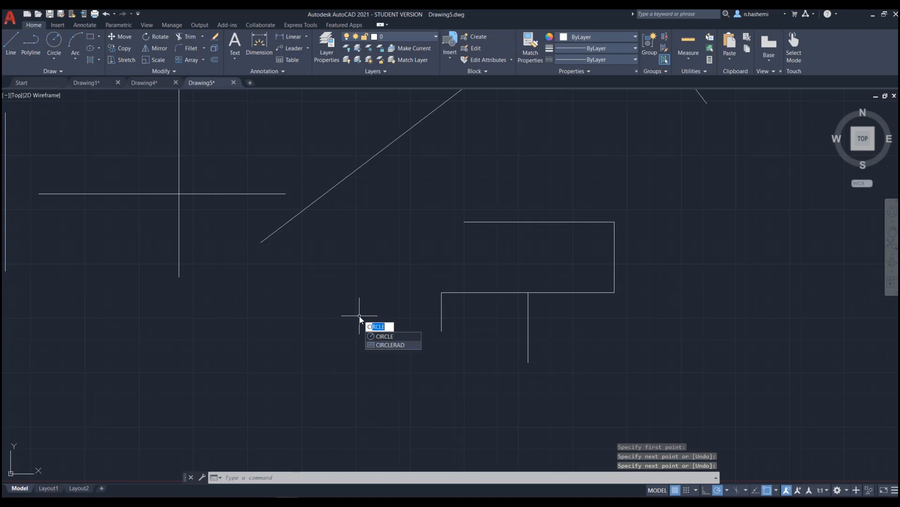
{"action": "key", "text": "Return"}
{"action": "left_click", "coordinate": [340, 306]}
{"action": "left_click", "coordinate": [359, 346]}
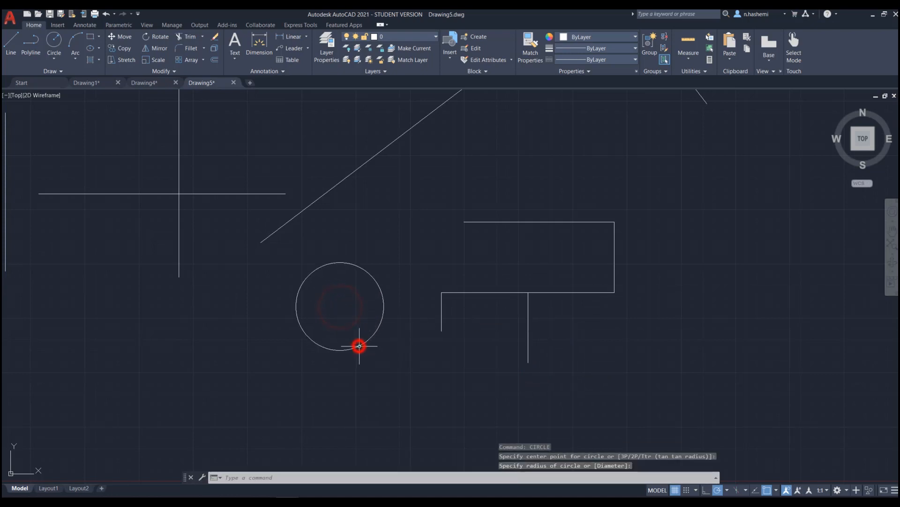
{"action": "key", "text": "Escape"}
Draw a line from the circle's snapped center diagonally down to the right, ending outside the circle
{"action": "type", "text": "l"}
{"action": "key", "text": "Return"}
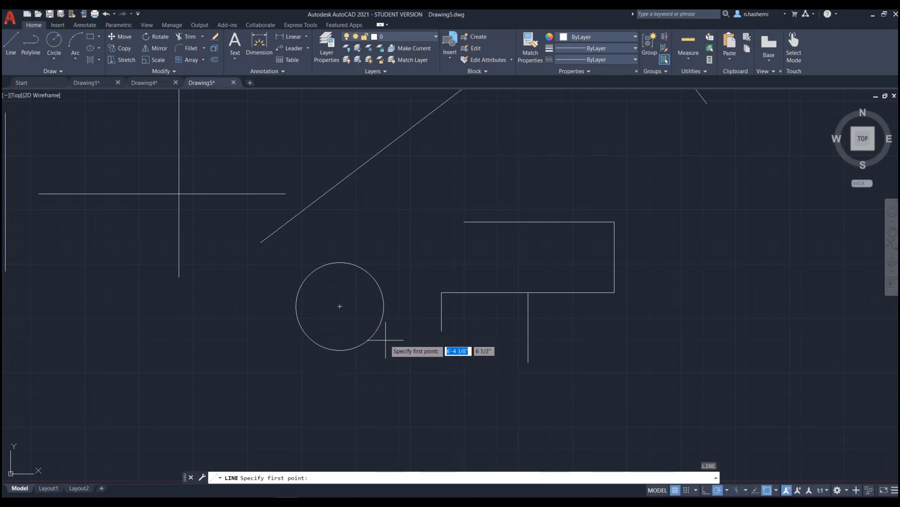
{"action": "key", "text": "Escape"}
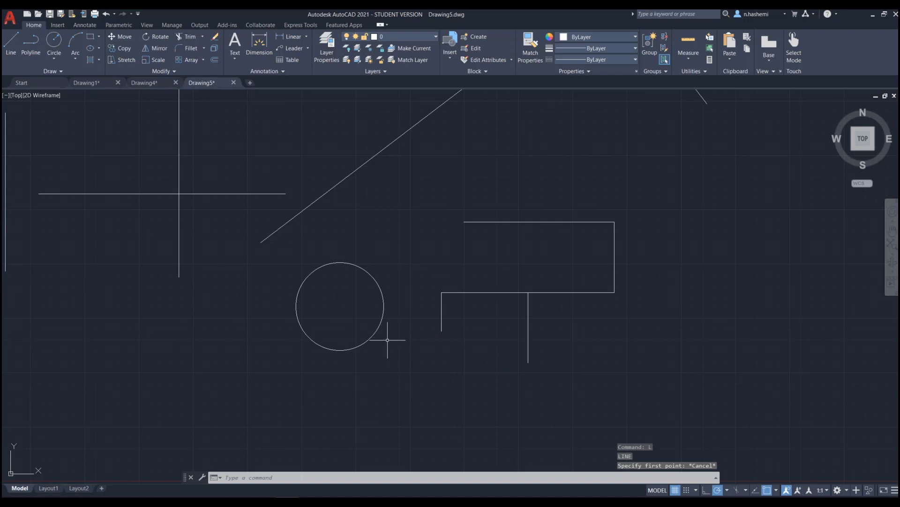
{"action": "key", "text": "Return"}
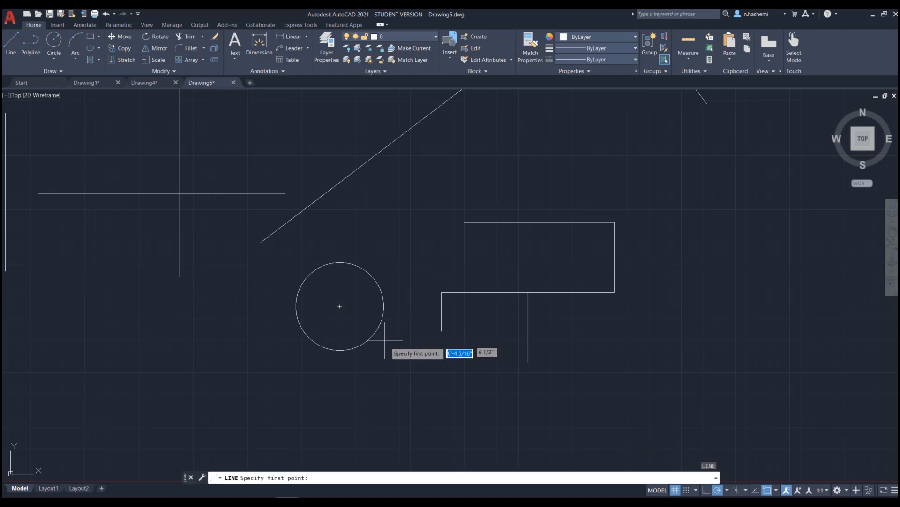
{"action": "scroll", "coordinate": [384, 334], "scroll_direction": "up", "scroll_amount": 4}
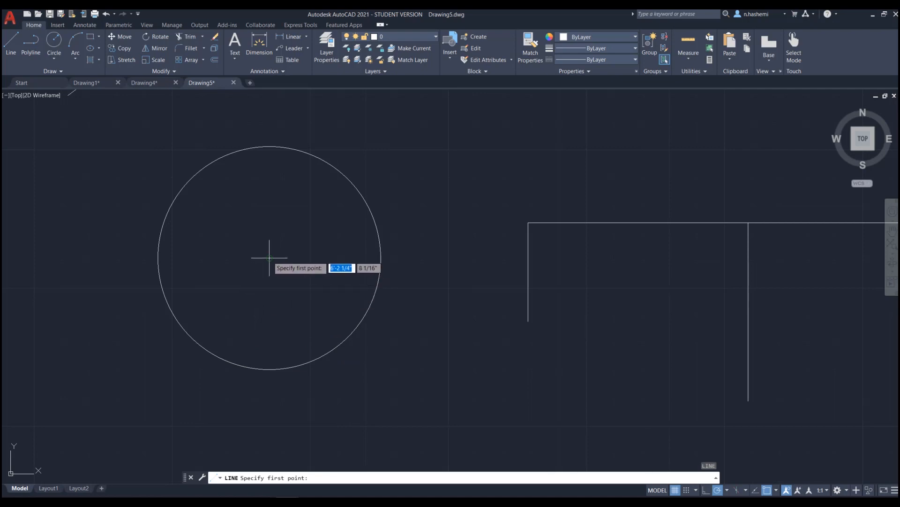
{"action": "left_click", "coordinate": [269, 258]}
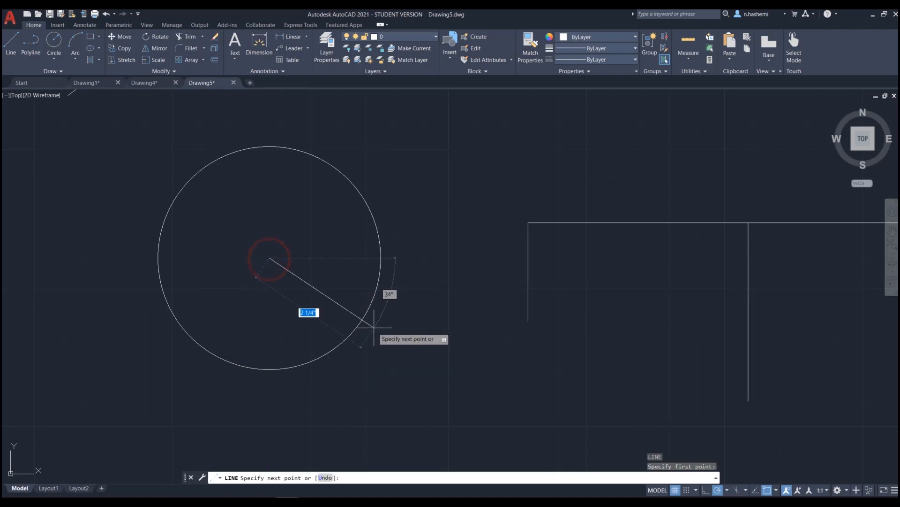
{"action": "scroll", "coordinate": [376, 330], "scroll_direction": "down", "scroll_amount": 2}
{"action": "scroll", "coordinate": [333, 305], "scroll_direction": "up", "scroll_amount": 2}
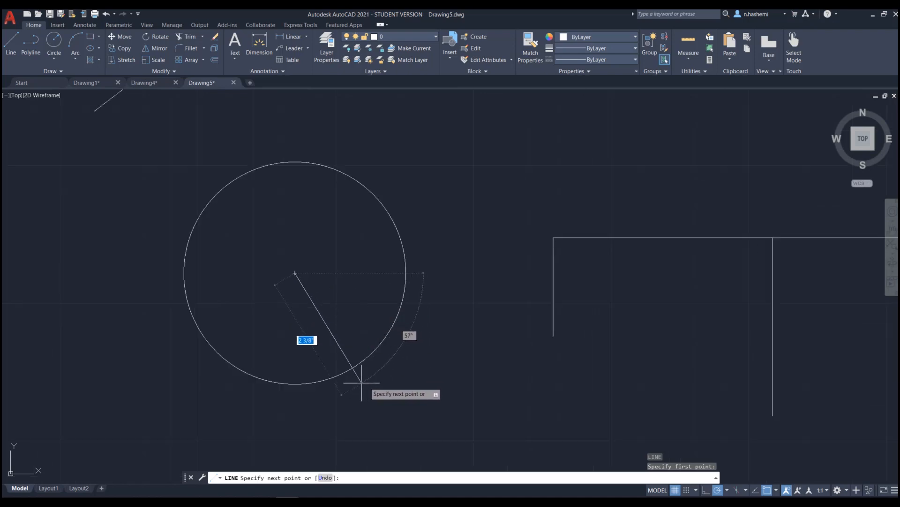
{"action": "left_click", "coordinate": [418, 402]}
{"action": "key", "text": "Return"}
{"action": "scroll", "coordinate": [401, 343], "scroll_direction": "down", "scroll_amount": 3}
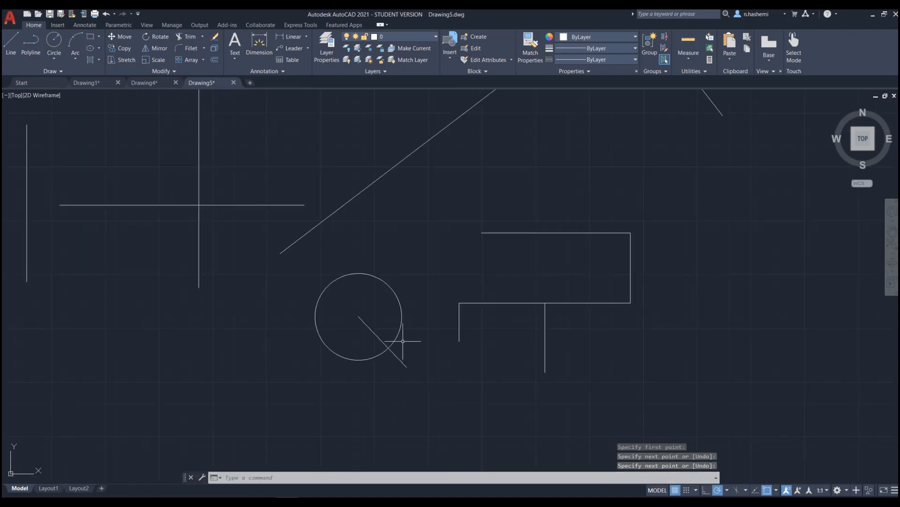
Draw a vertical line about 3 5/16" long upward to the lower horizontal line, between the short vertical segment and the midpoint line
{"action": "key", "text": "Return"}
{"action": "left_click", "coordinate": [501, 374]}
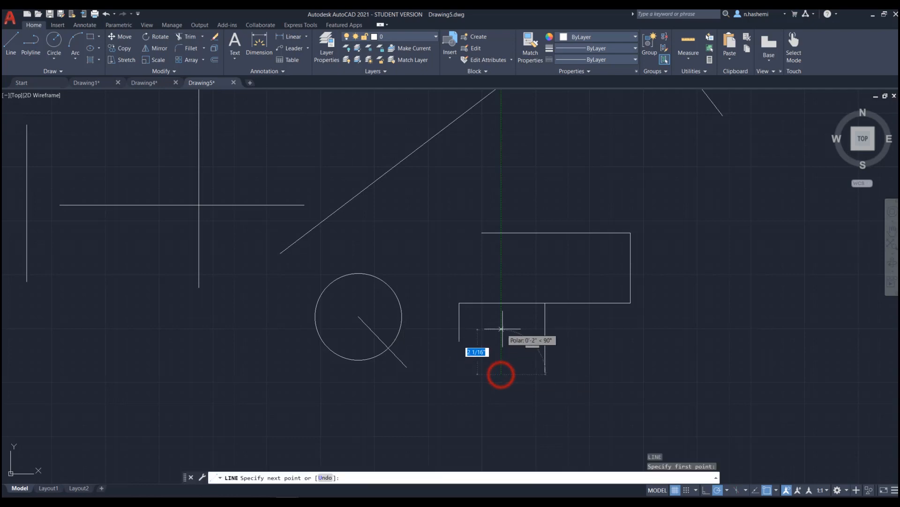
{"action": "scroll", "coordinate": [501, 328], "scroll_direction": "up", "scroll_amount": 5}
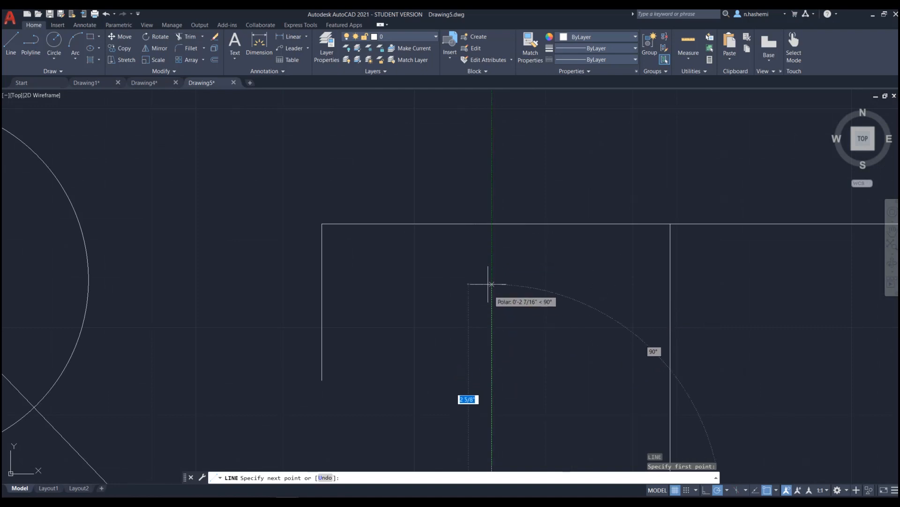
{"action": "scroll", "coordinate": [492, 283], "scroll_direction": "down", "scroll_amount": 4}
{"action": "scroll", "coordinate": [487, 281], "scroll_direction": "up", "scroll_amount": 2}
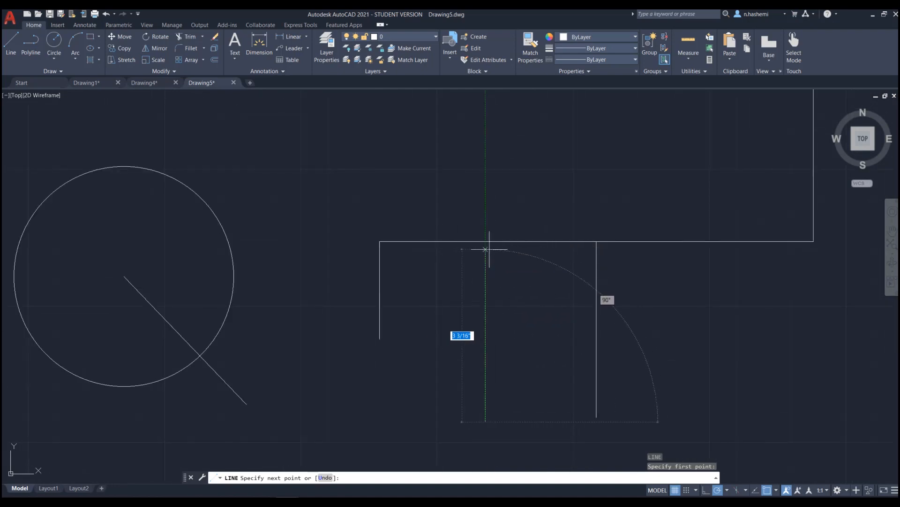
{"action": "scroll", "coordinate": [486, 250], "scroll_direction": "up", "scroll_amount": 3}
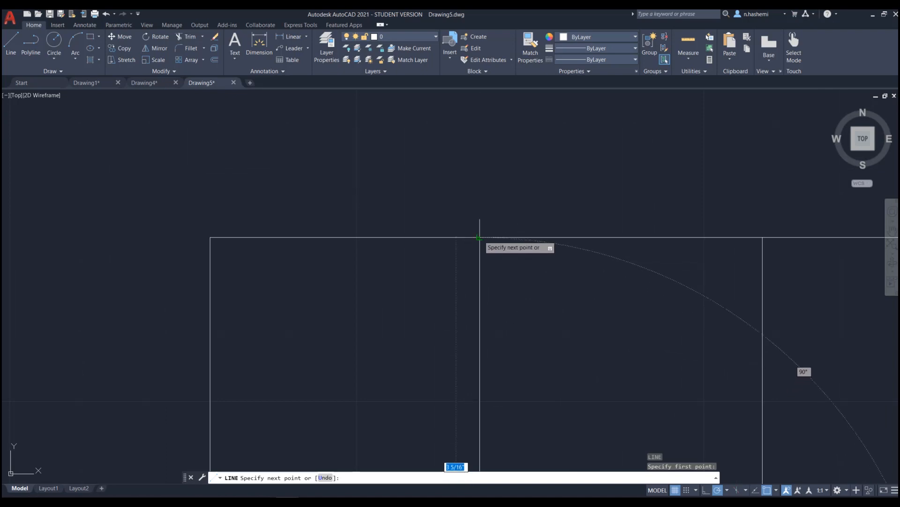
{"action": "scroll", "coordinate": [479, 237], "scroll_direction": "up", "scroll_amount": 2}
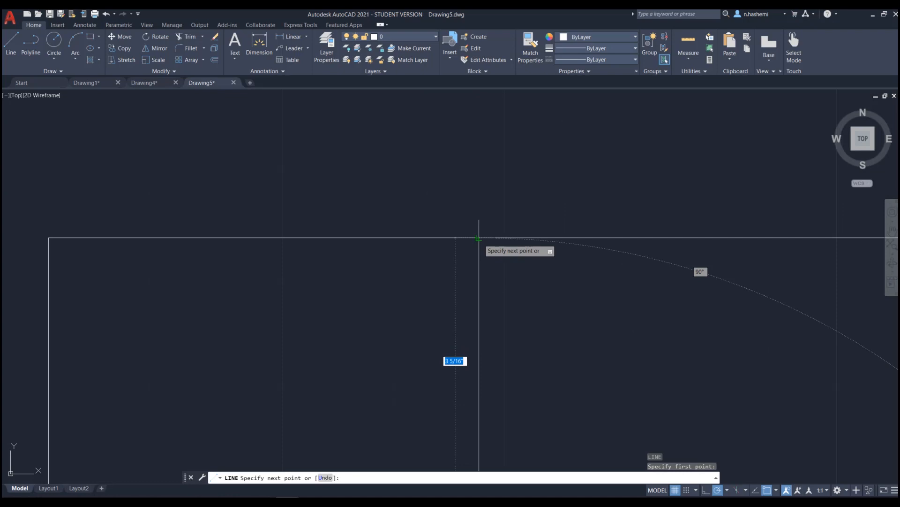
{"action": "left_click", "coordinate": [479, 238]}
{"action": "key", "text": "Return"}
{"action": "scroll", "coordinate": [463, 236], "scroll_direction": "down", "scroll_amount": 3}
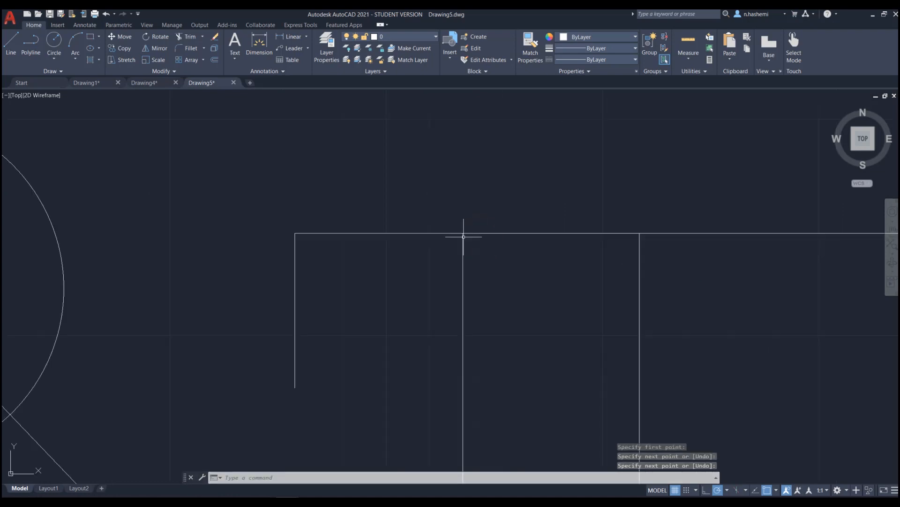
{"action": "scroll", "coordinate": [464, 236], "scroll_direction": "down", "scroll_amount": 4}
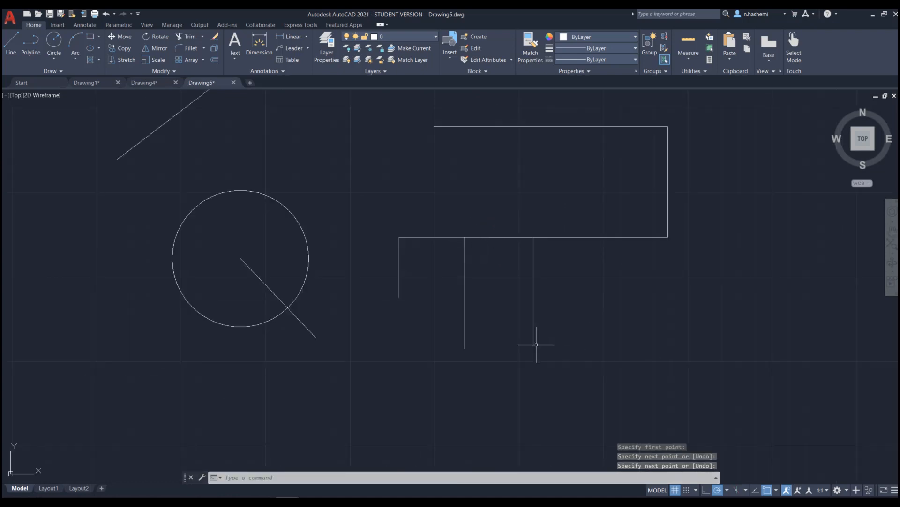
Review the checked object snap modes in Drafting Settings and accept them without changes
{"action": "type", "text": "OS"}
{"action": "key", "text": "Return"}
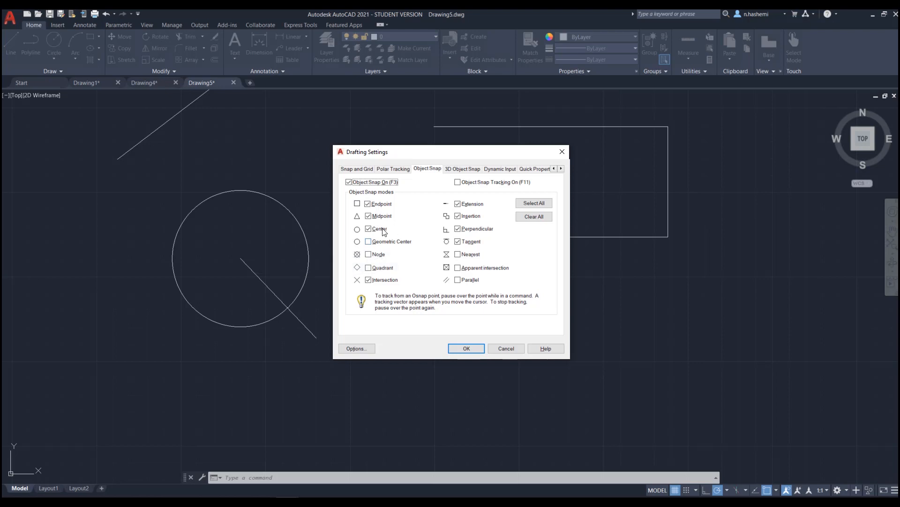
{"action": "left_click", "coordinate": [464, 348]}
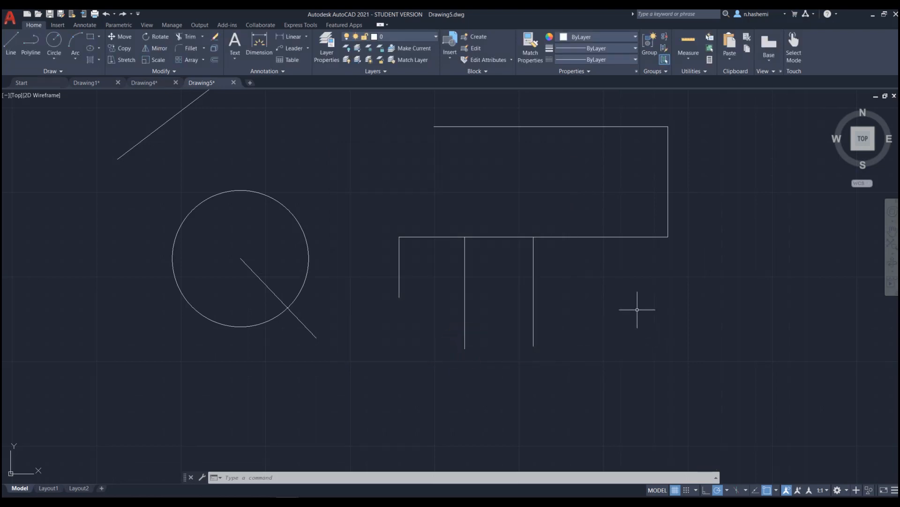
Draw a line from a point right of the midpoint line up to the lower horizontal line, using the perpendicular snap
{"action": "scroll", "coordinate": [639, 302], "scroll_direction": "up", "scroll_amount": 2}
{"action": "scroll", "coordinate": [547, 312], "scroll_direction": "down", "scroll_amount": 2}
{"action": "scroll", "coordinate": [559, 311], "scroll_direction": "up", "scroll_amount": 2}
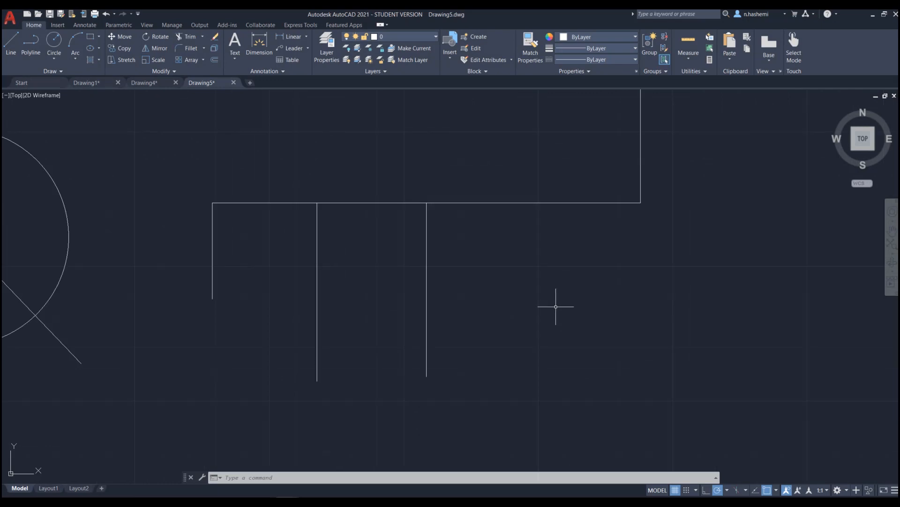
{"action": "scroll", "coordinate": [555, 306], "scroll_direction": "up", "scroll_amount": 2}
{"action": "scroll", "coordinate": [473, 366], "scroll_direction": "down", "scroll_amount": 2}
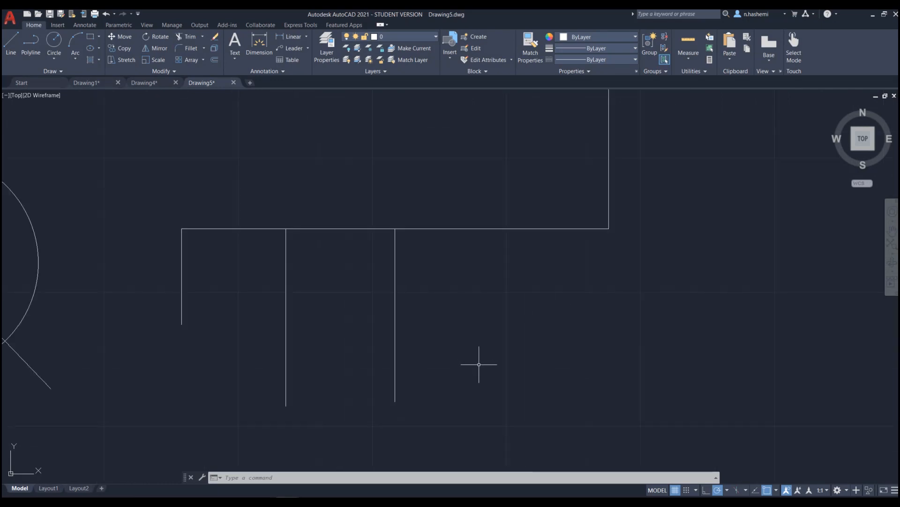
{"action": "scroll", "coordinate": [496, 335], "scroll_direction": "up", "scroll_amount": 2}
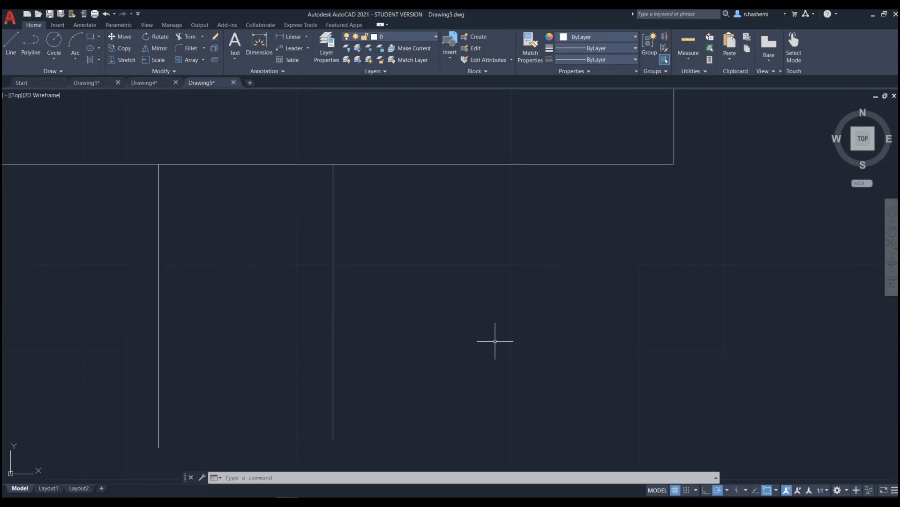
{"action": "type", "text": "l"}
{"action": "key", "text": "Return"}
{"action": "left_click", "coordinate": [452, 431]}
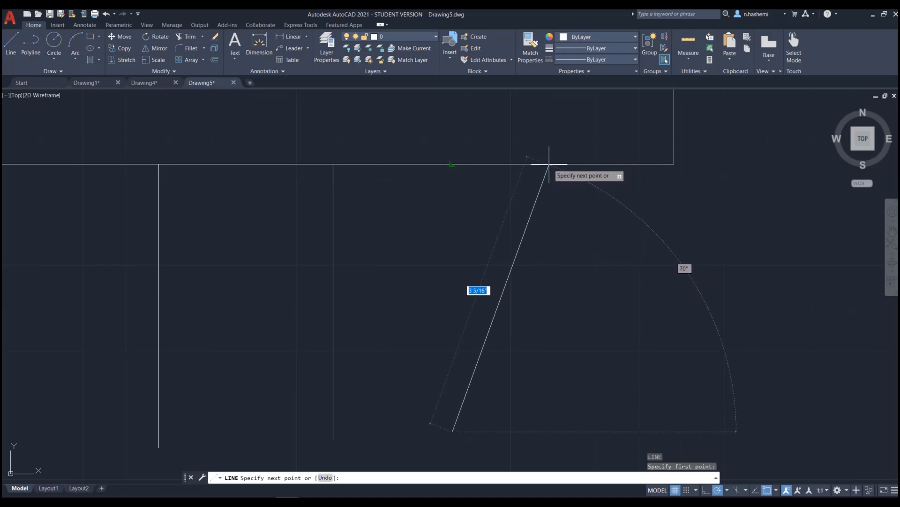
{"action": "left_click", "coordinate": [549, 164]}
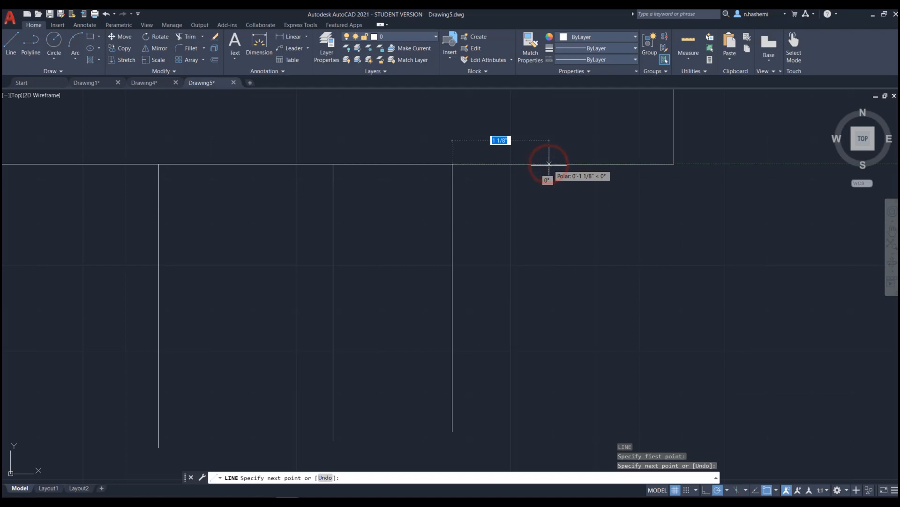
{"action": "key", "text": "Escape"}
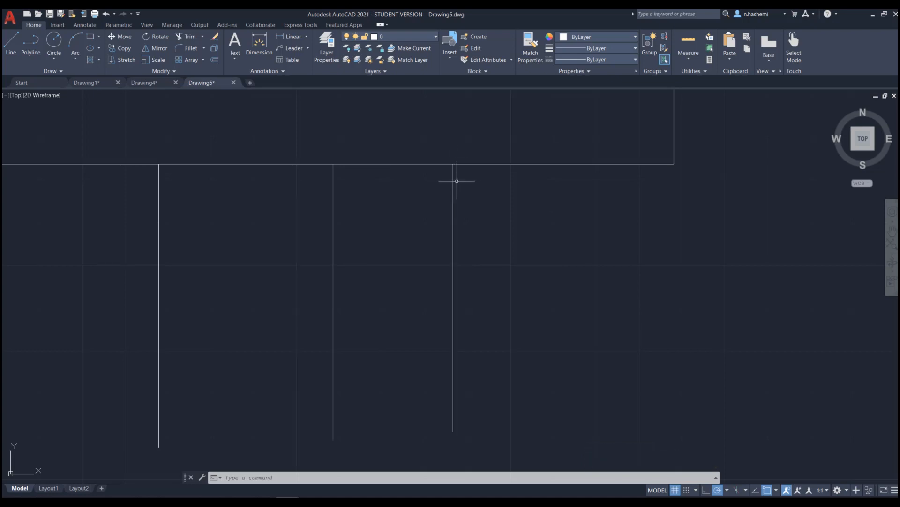
Preview the perpendicular snap on the horizontal line from the newest vertical line's lower endpoint with the Line command, and cancel it
{"action": "type", "text": "l"}
{"action": "key", "text": "Return"}
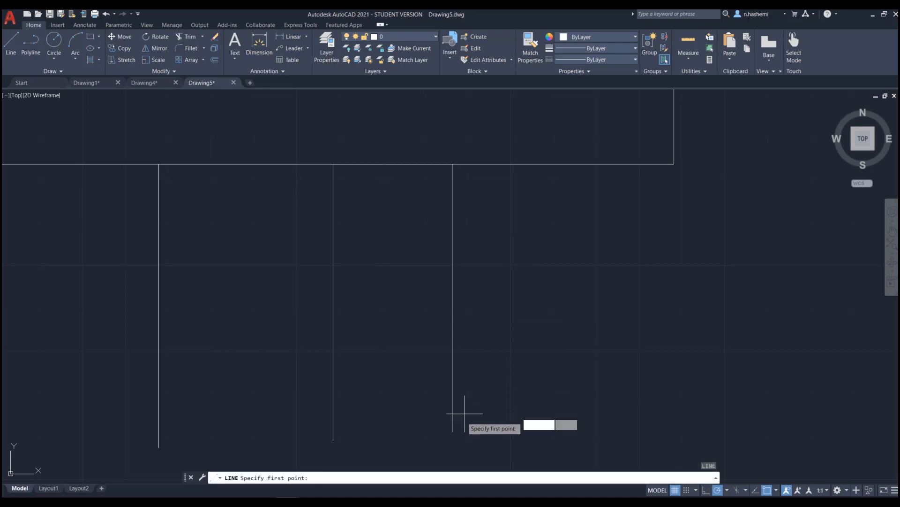
{"action": "left_click", "coordinate": [453, 430]}
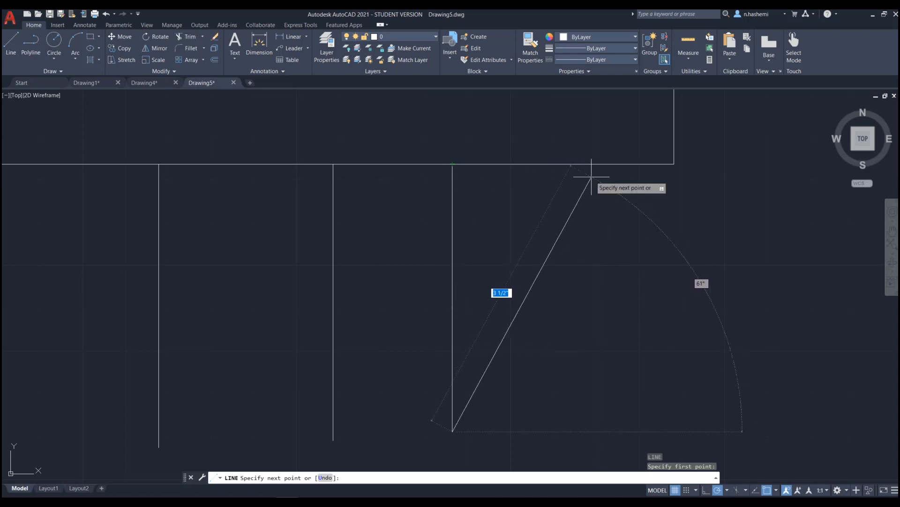
{"action": "key", "text": "Escape"}
Draw a diagonal line from a free point right of the newest vertical line up to the horizontal line's snapped right endpoint
{"action": "key", "text": "Return"}
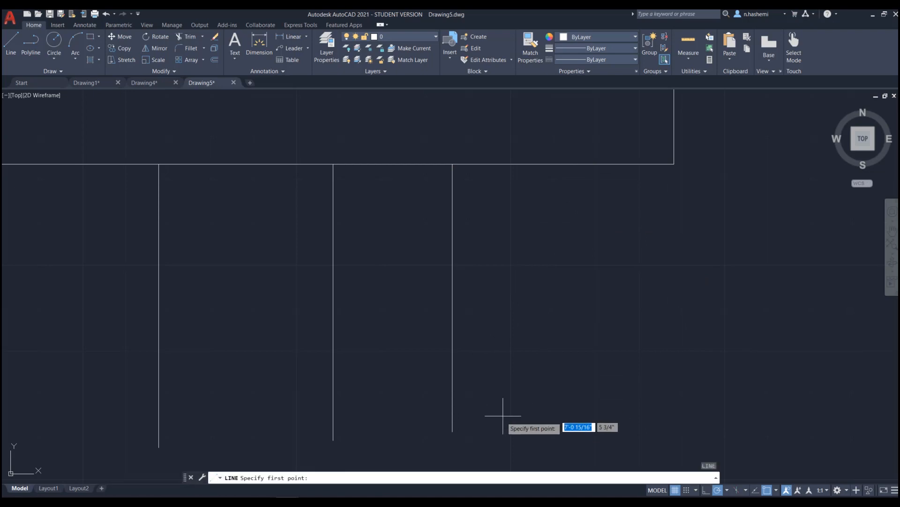
{"action": "left_click", "coordinate": [502, 421]}
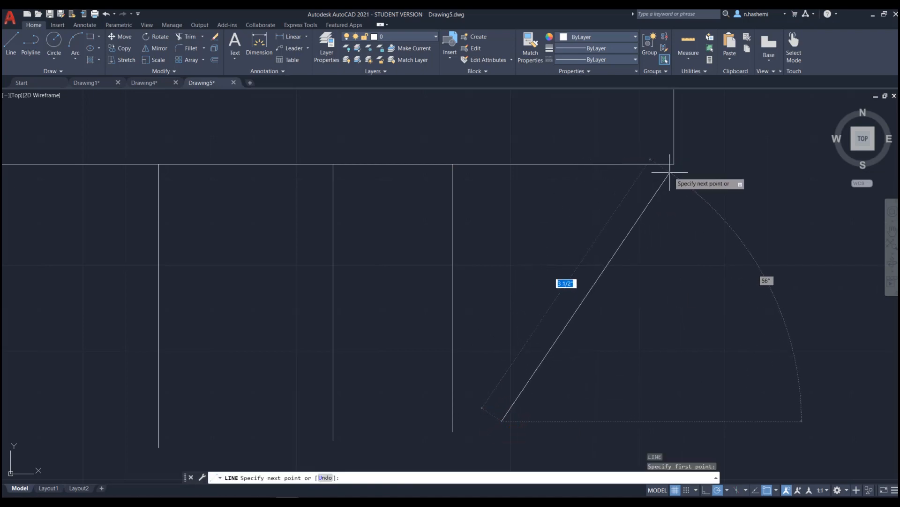
{"action": "left_click", "coordinate": [674, 164]}
{"action": "key", "text": "Return"}
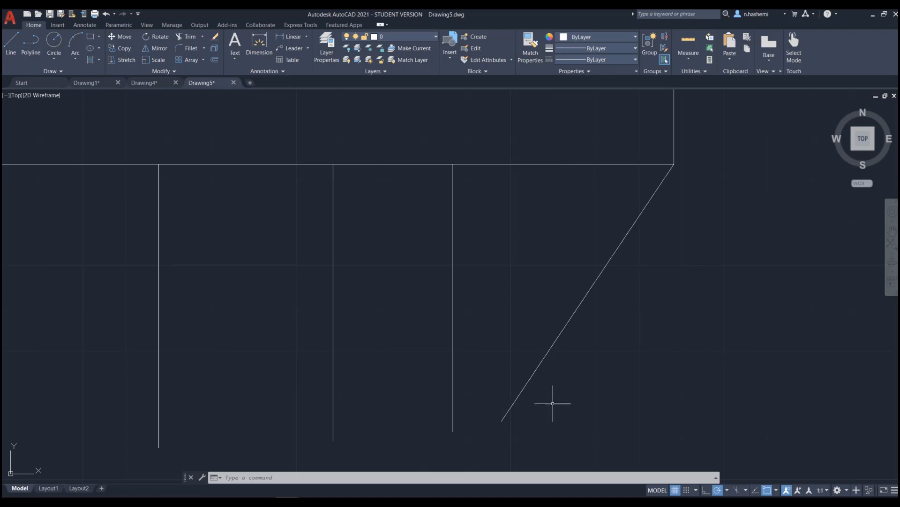
Turn on the Nearest object snap mode
{"action": "left_click", "coordinate": [774, 490]}
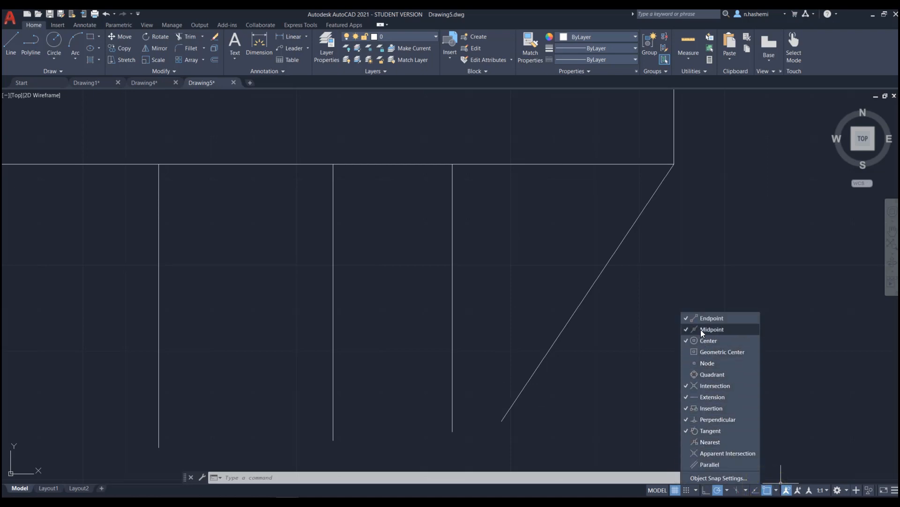
{"action": "left_click", "coordinate": [686, 441]}
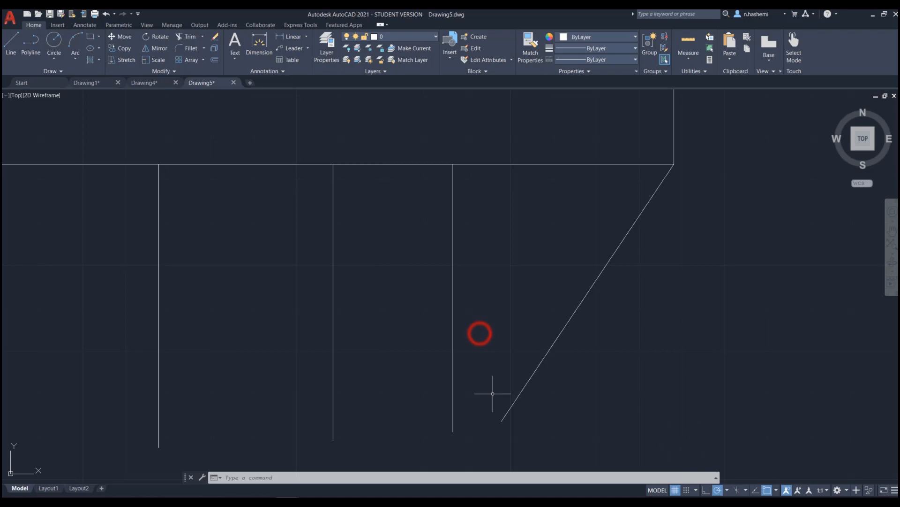
Draw a diagonal line from a free point right of the third vertical line up to the lower horizontal line, using the nearest snap
{"action": "type", "text": "l"}
{"action": "key", "text": "Return"}
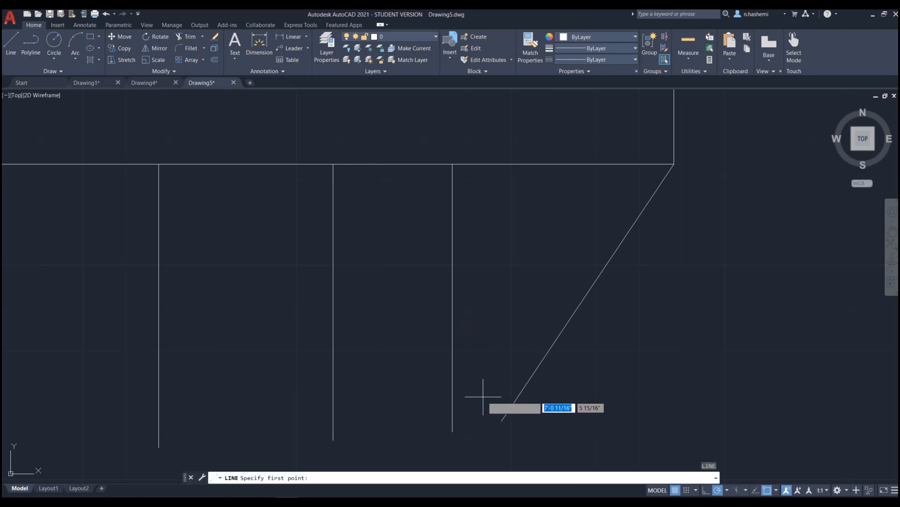
{"action": "left_click", "coordinate": [483, 396]}
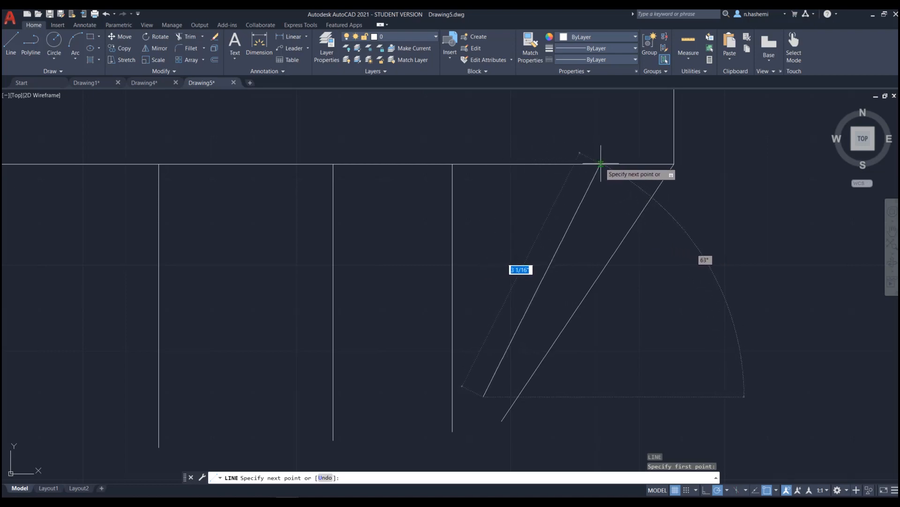
{"action": "left_click", "coordinate": [596, 164]}
{"action": "key", "text": "Escape"}
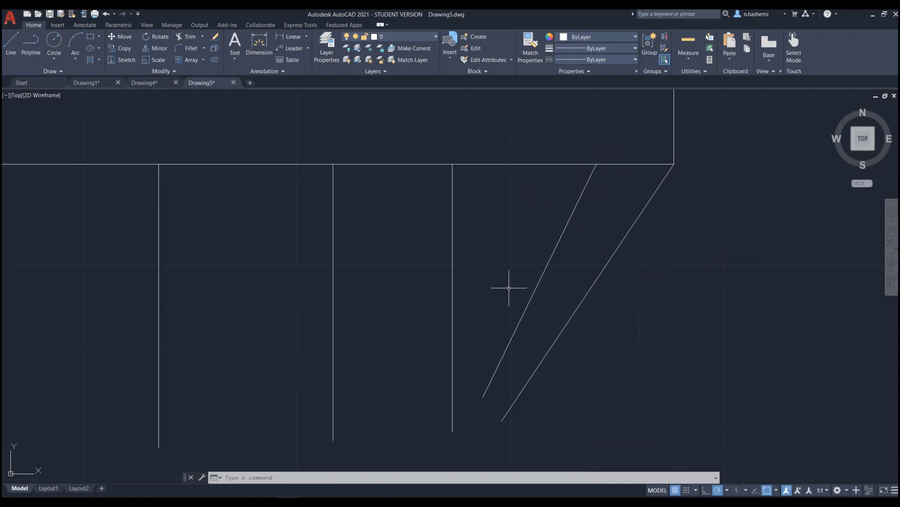
Review the enabled object snap modes in the drafting settings and close them without changes
{"action": "type", "text": "os"}
{"action": "key", "text": "Return"}
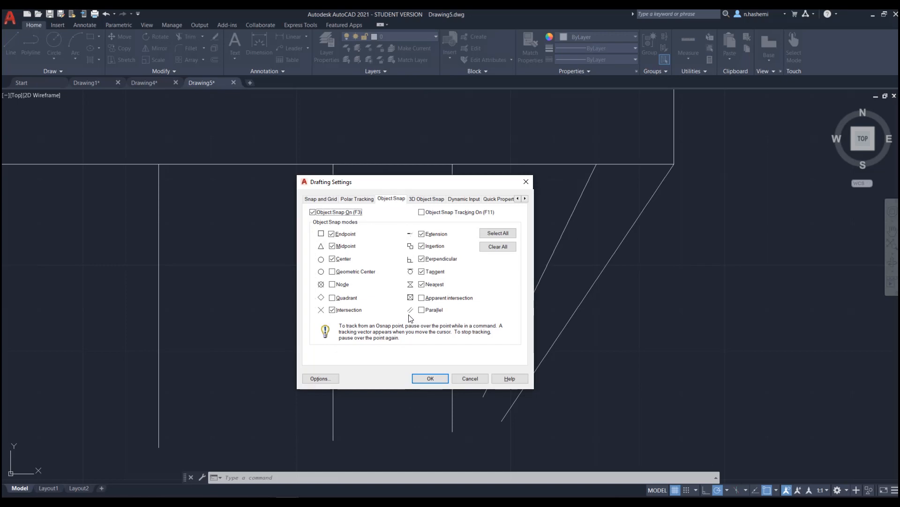
{"action": "left_click", "coordinate": [470, 378]}
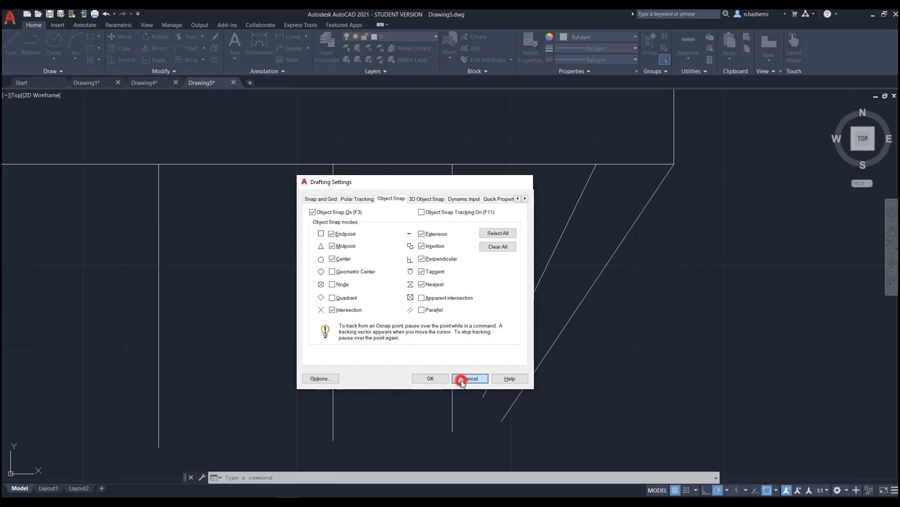
{"action": "left_click", "coordinate": [497, 277]}
{"action": "left_click", "coordinate": [488, 290]}
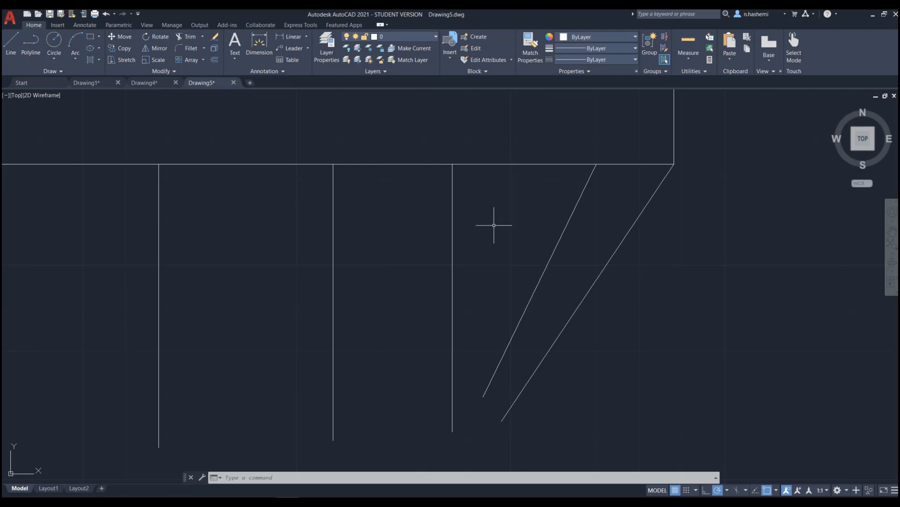
Preview the snap points on the existing lines with the Line command, and cancel it
{"action": "type", "text": "l"}
{"action": "key", "text": "Return"}
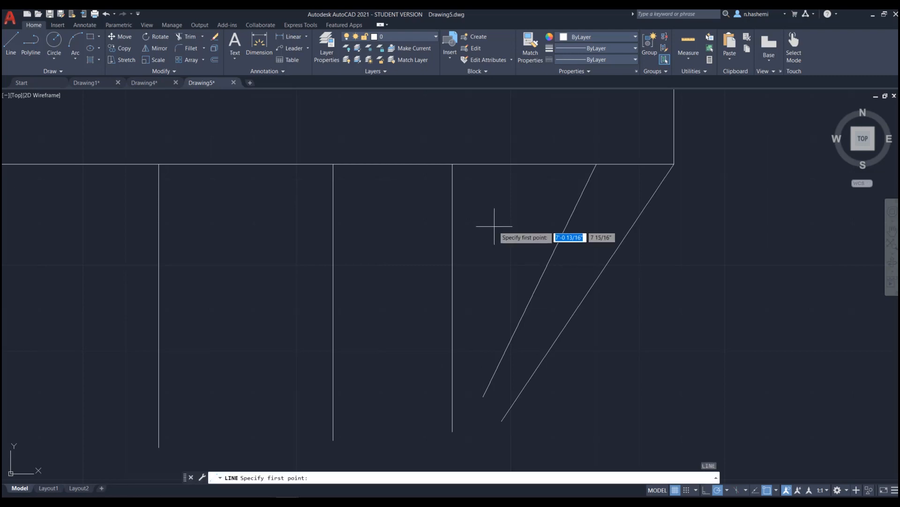
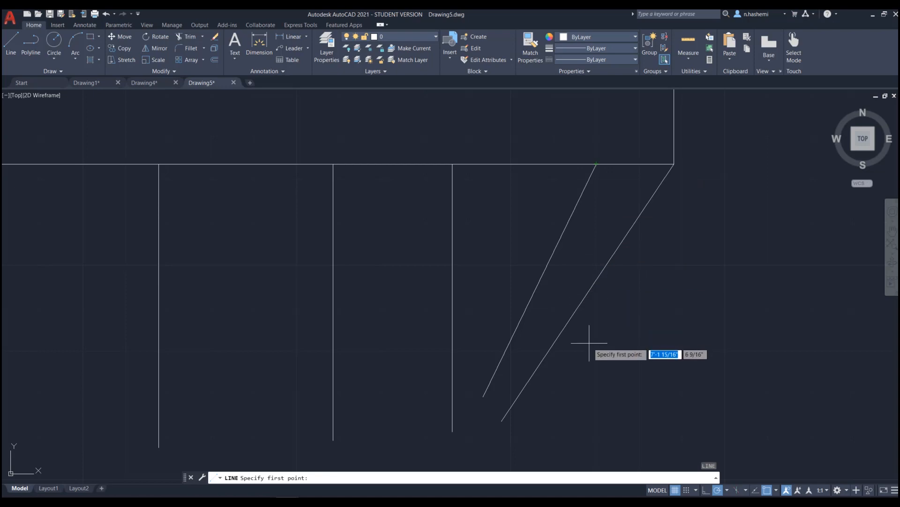
{"action": "key", "text": "Escape"}
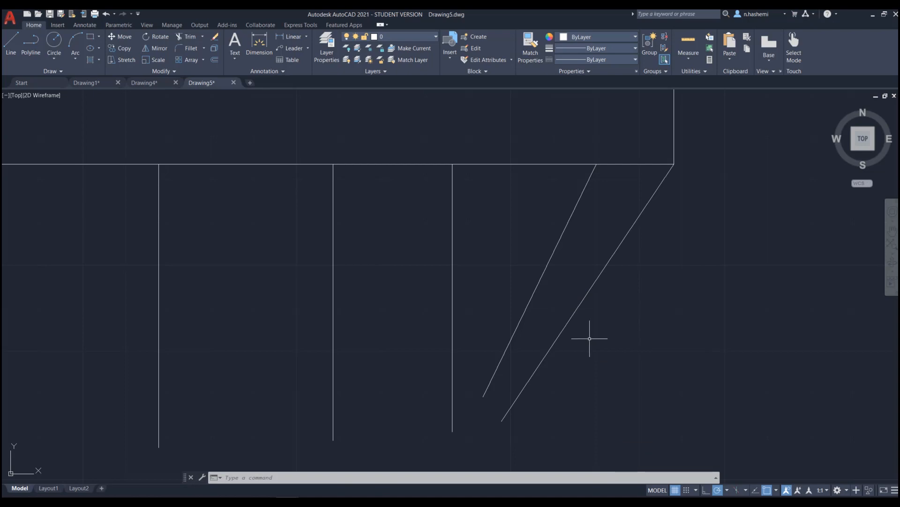
Draw a horizontal line about 3 15/16" long in the empty area right of the shapes, continuing with a vertical line down from its right end
{"action": "scroll", "coordinate": [247, 281], "scroll_direction": "down", "scroll_amount": 6}
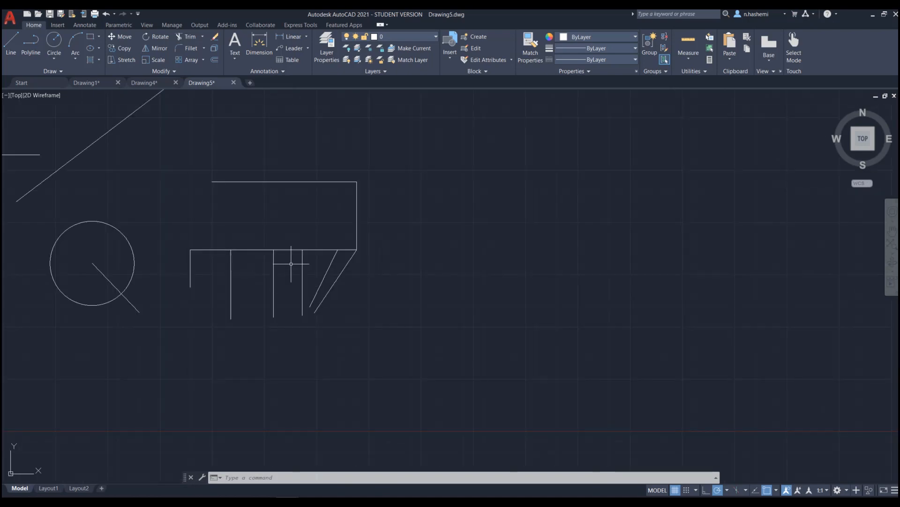
{"action": "scroll", "coordinate": [447, 223], "scroll_direction": "up", "scroll_amount": 5}
{"action": "type", "text": "l"}
{"action": "key", "text": "Return"}
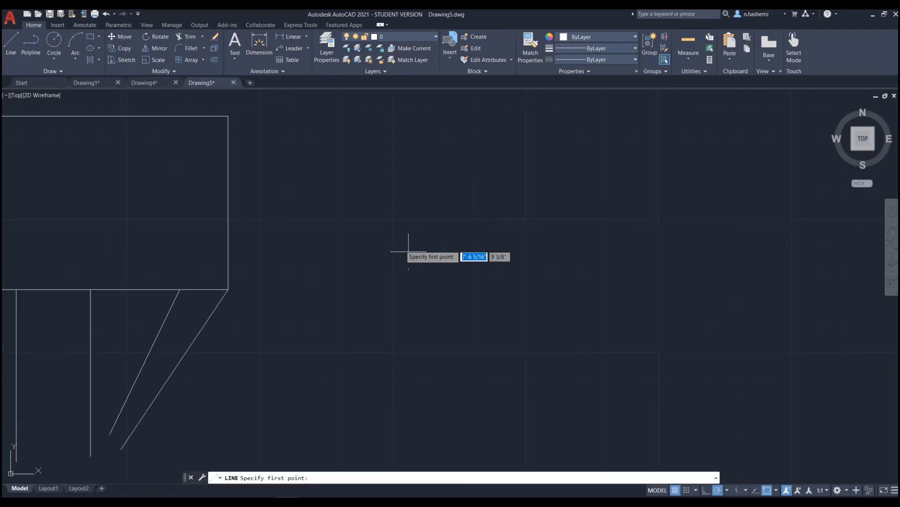
{"action": "left_click", "coordinate": [408, 216]}
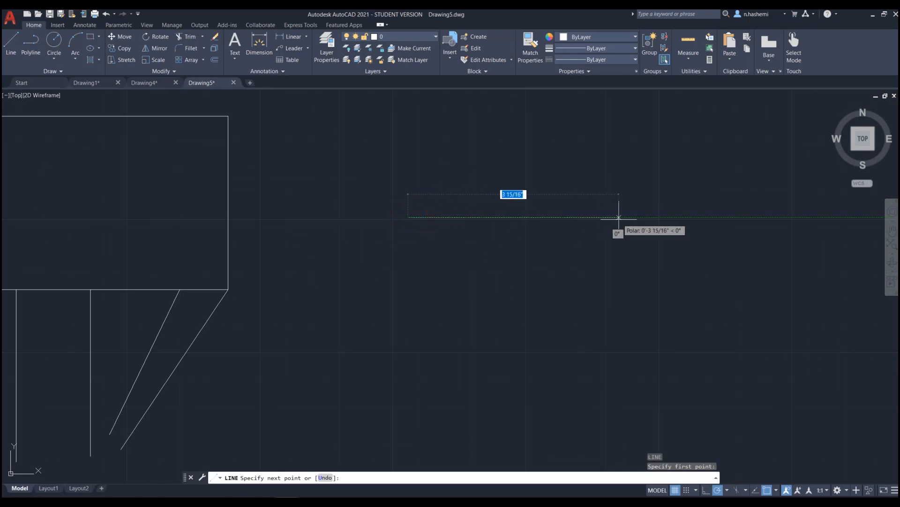
{"action": "left_click", "coordinate": [619, 217]}
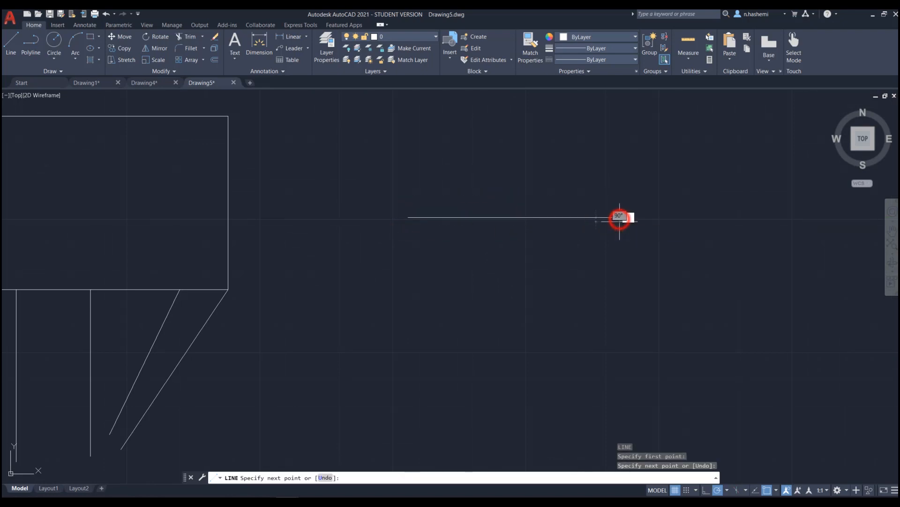
{"action": "left_click", "coordinate": [620, 349]}
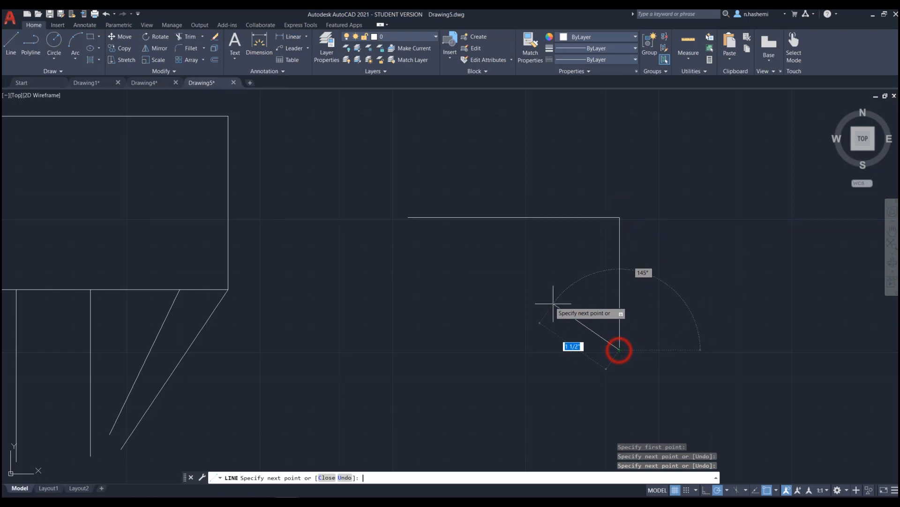
{"action": "key", "text": "Return"}
Draw a vertical line crossing the new horizontal line near its middle
{"action": "key", "text": "Return"}
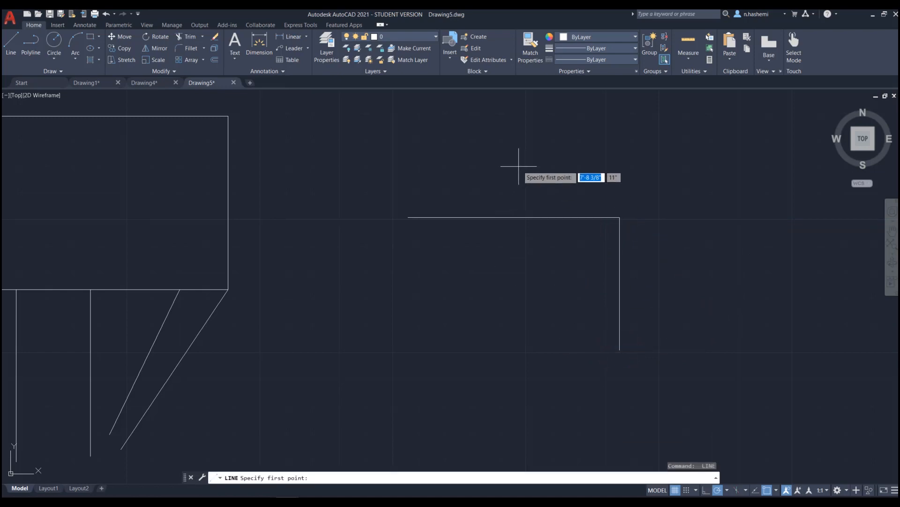
{"action": "left_click", "coordinate": [518, 165]}
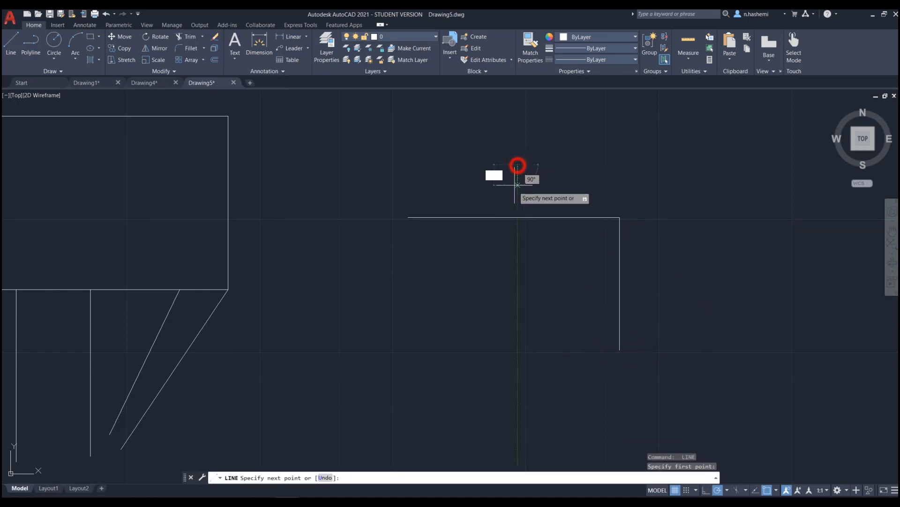
{"action": "left_click", "coordinate": [518, 278]}
{"action": "key", "text": "Return"}
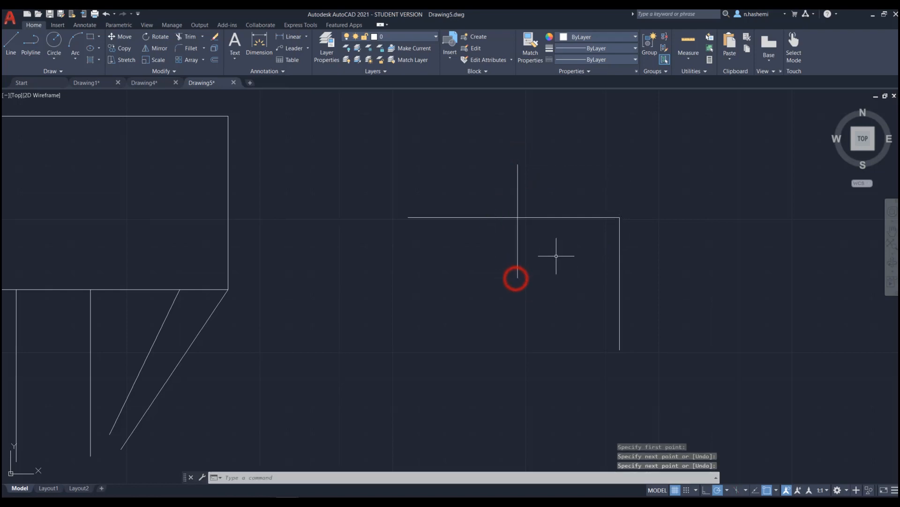
{"action": "key", "text": "Escape"}
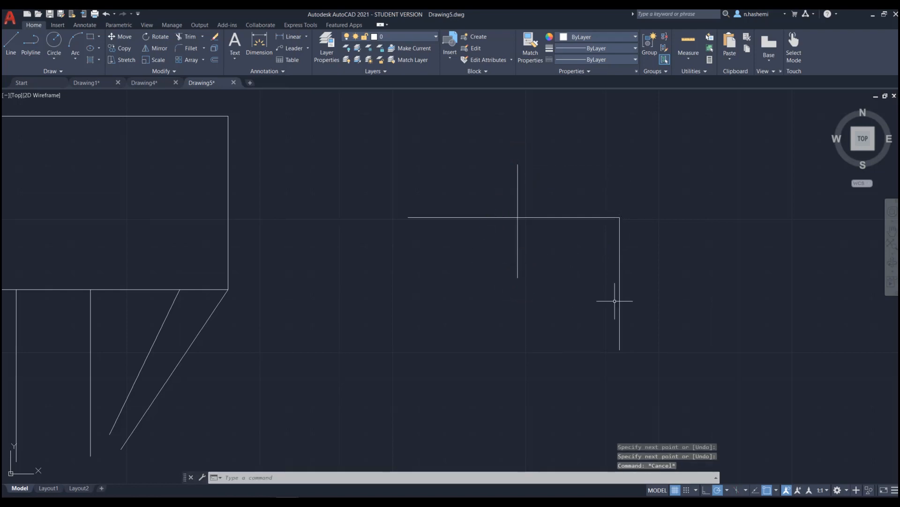
Draw a circle with a radius of about 1/2" centered on the lower endpoint of the new corner's vertical line
{"action": "mouse_move", "coordinate": [695, 372]}
{"action": "middle_mouse_down"}
{"action": "mouse_move", "coordinate": [428, 288]}
{"action": "mouse_move", "coordinate": [519, 301]}
{"action": "middle_mouse_up"}
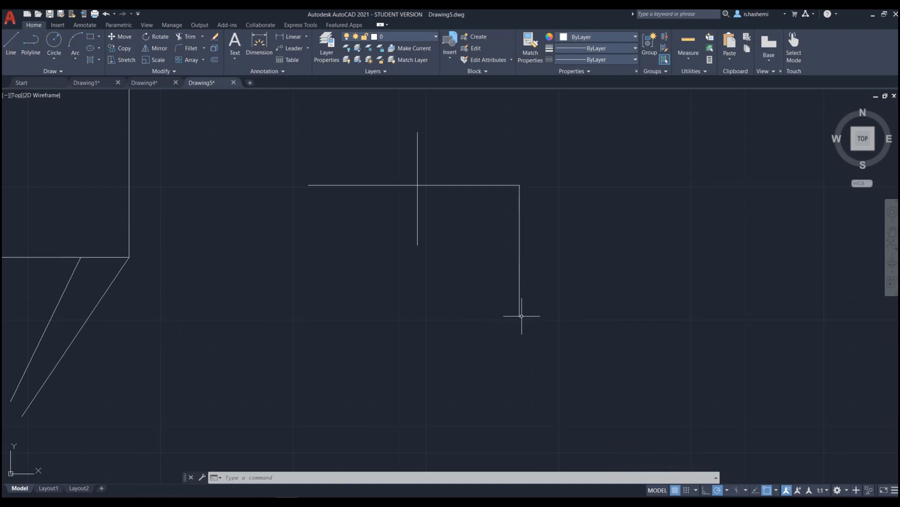
{"action": "scroll", "coordinate": [519, 318], "scroll_direction": "up", "scroll_amount": 2}
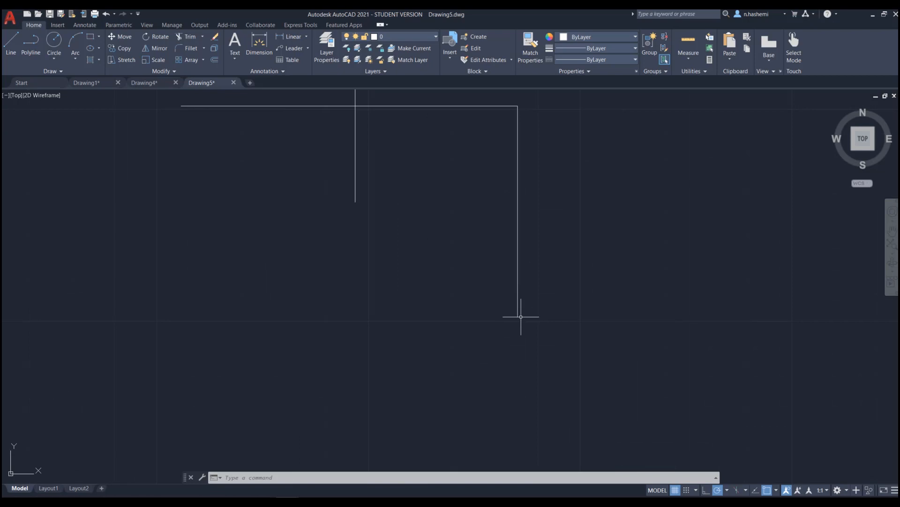
{"action": "scroll", "coordinate": [524, 317], "scroll_direction": "down", "scroll_amount": 2}
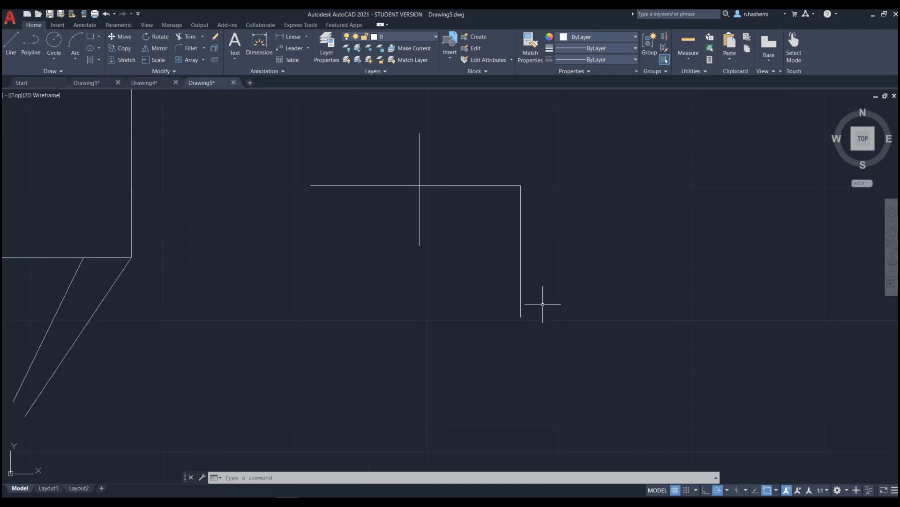
{"action": "type", "text": "c"}
{"action": "key", "text": "Return"}
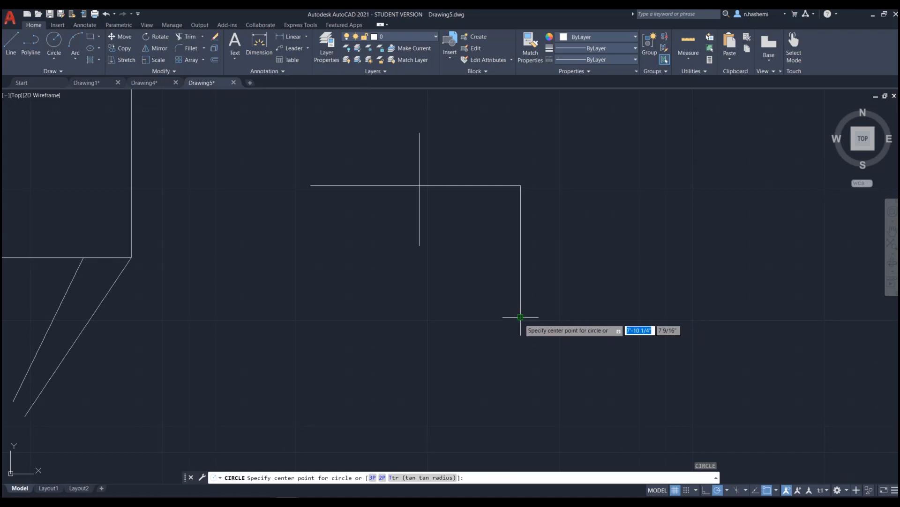
{"action": "left_click", "coordinate": [521, 317]}
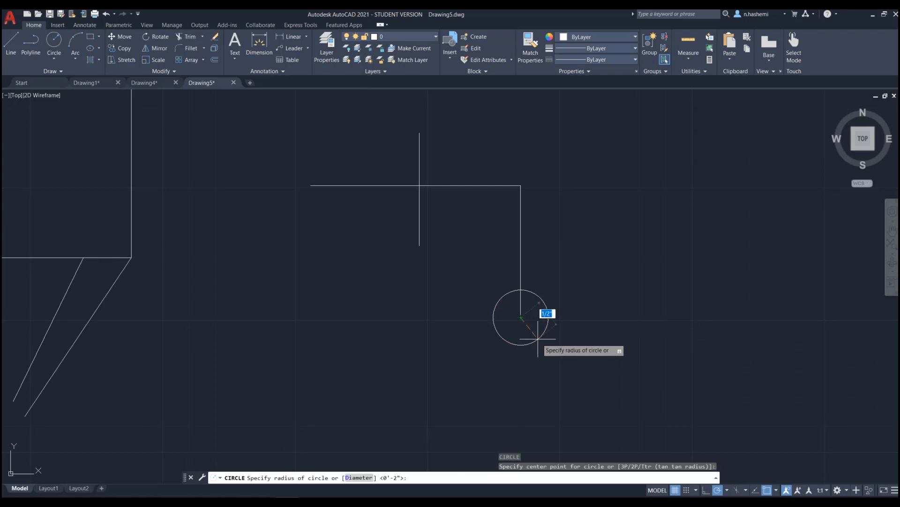
{"action": "left_click", "coordinate": [539, 342]}
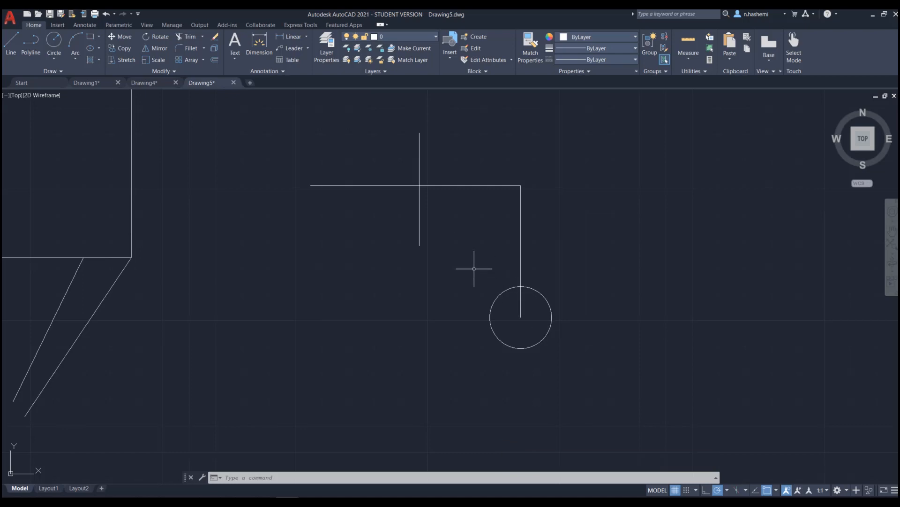
Draw a second circle centered on the intersection of the horizontal line and the vertical line crossing it
{"action": "key", "text": "Return"}
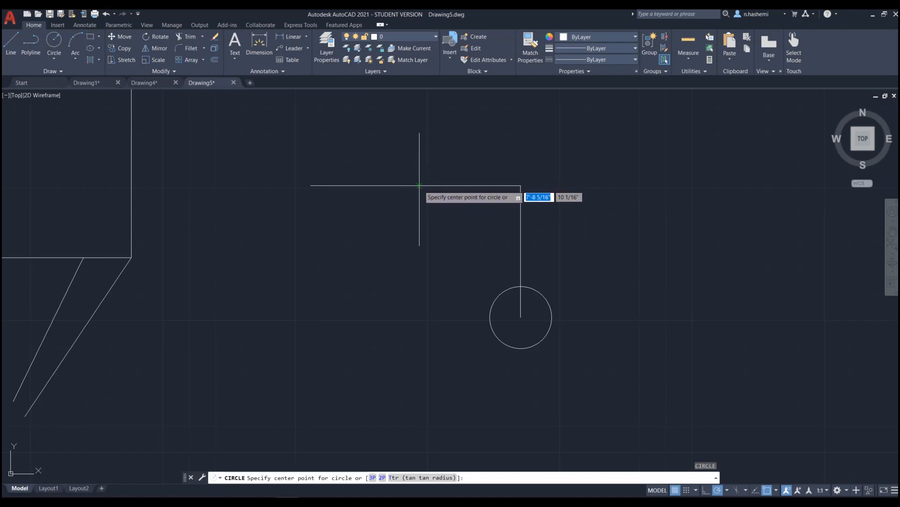
{"action": "left_click", "coordinate": [420, 185]}
{"action": "left_click", "coordinate": [435, 206]}
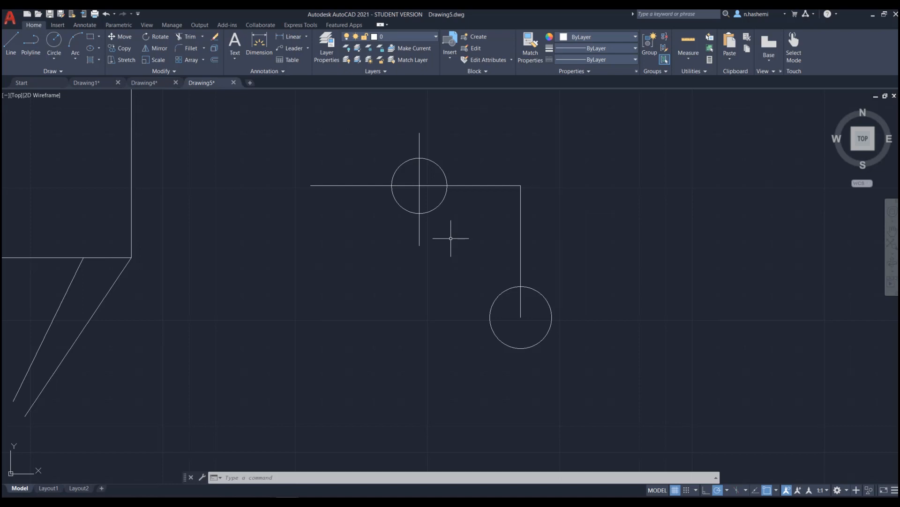
Turn off the Perpendicular, Insertion and Tangent object snap modes
{"action": "right_click", "coordinate": [767, 490]}
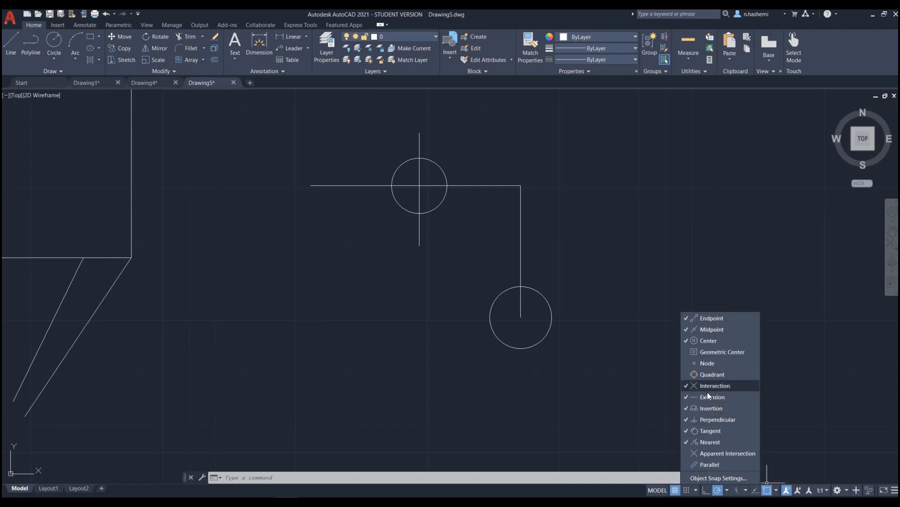
{"action": "left_click", "coordinate": [685, 420]}
{"action": "left_click", "coordinate": [685, 408]}
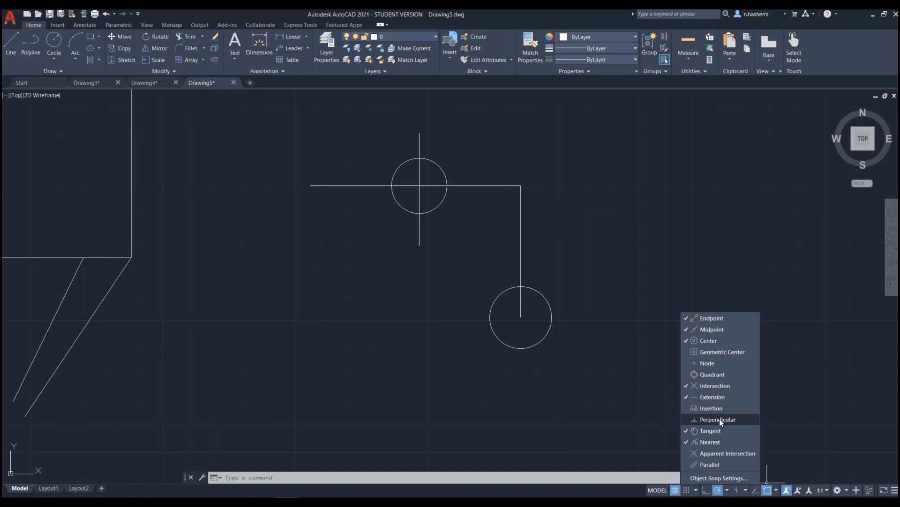
{"action": "left_click", "coordinate": [688, 428]}
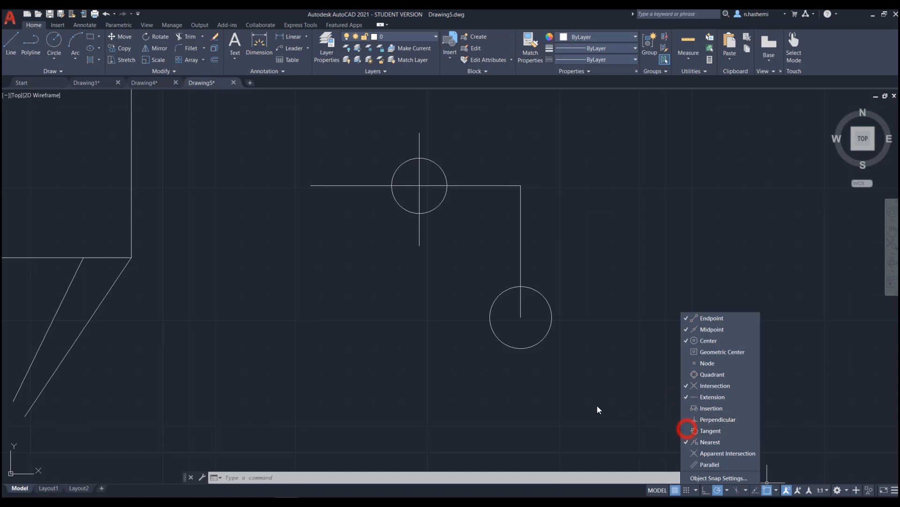
{"action": "left_click", "coordinate": [521, 392]}
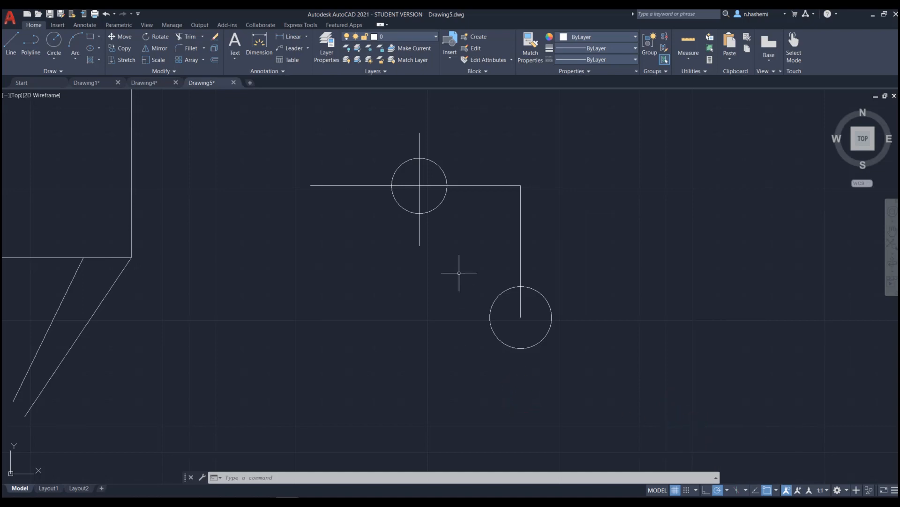
Draw a line from a free point below the horizontal line, right of the upper circle, up to that line with the one-time snap override "per"
{"action": "type", "text": "l"}
{"action": "key", "text": "Return"}
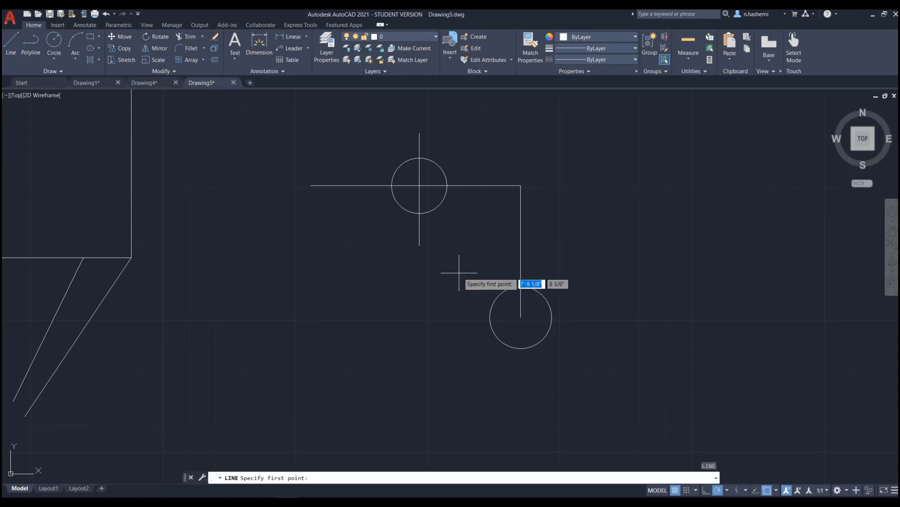
{"action": "left_click", "coordinate": [468, 250]}
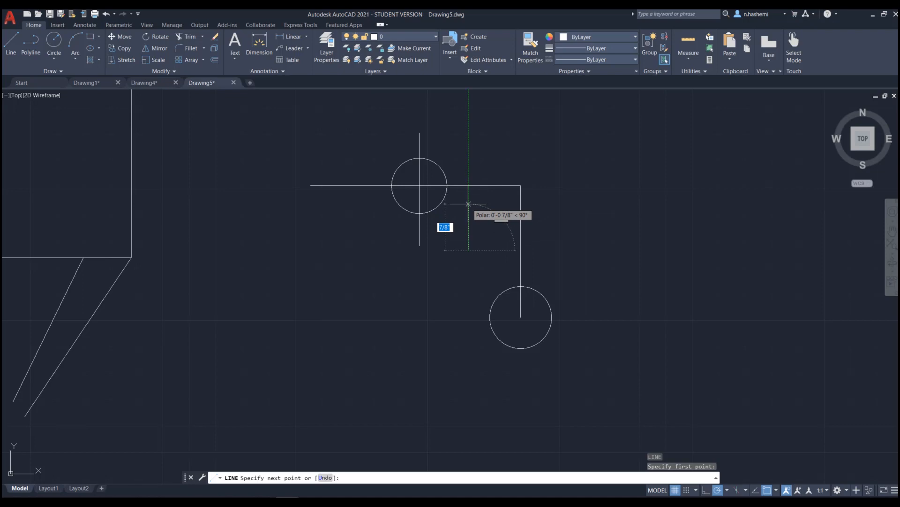
{"action": "type", "text": "1"}
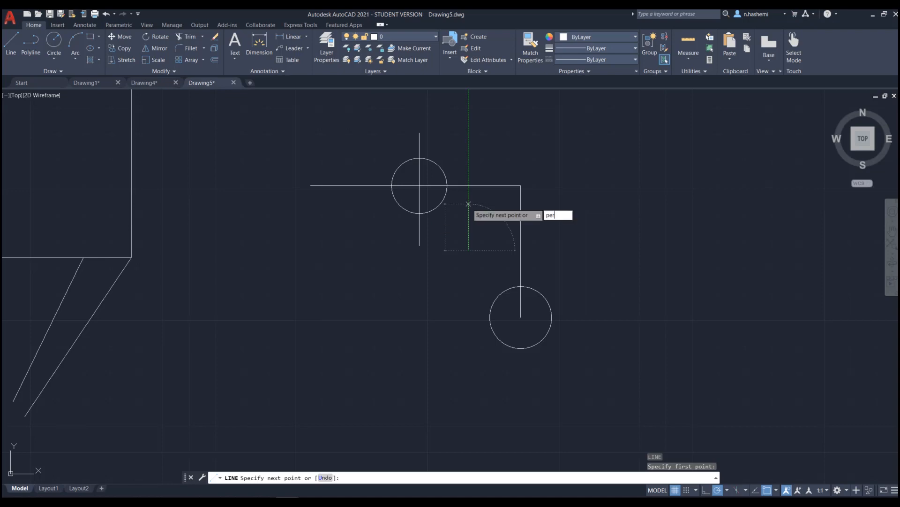
{"action": "key", "text": "Return"}
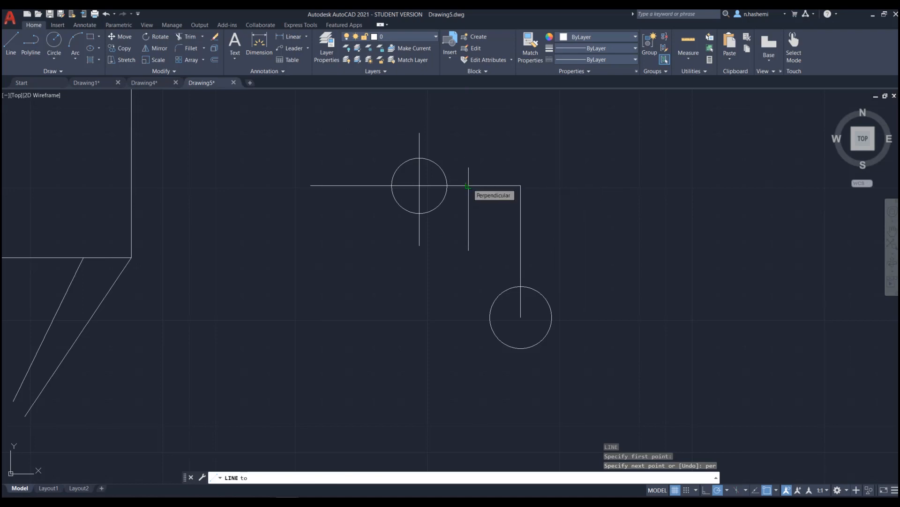
{"action": "left_click", "coordinate": [468, 185]}
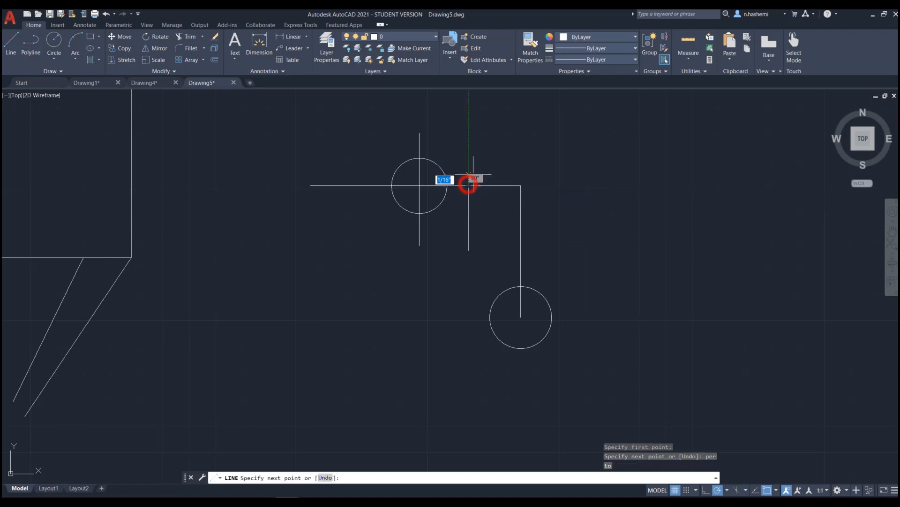
End the line command and check which object snap modes are active
{"action": "key", "text": "Escape"}
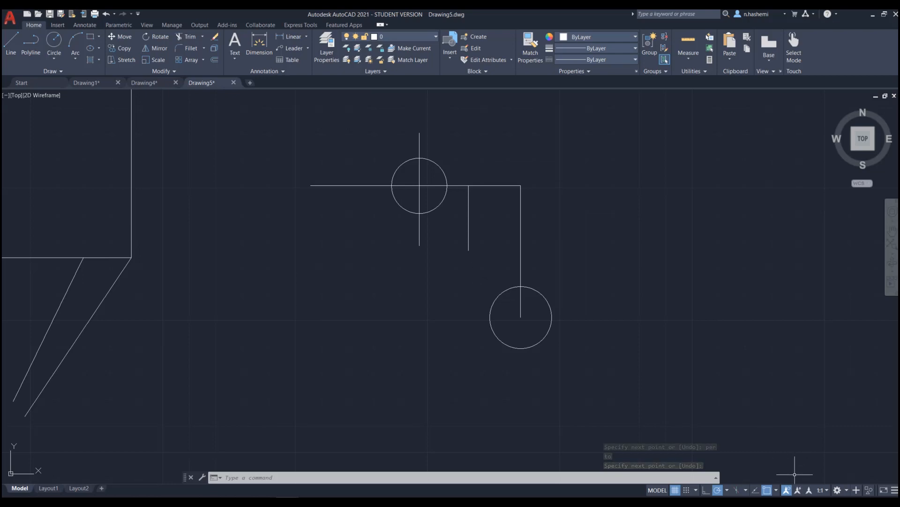
{"action": "right_click", "coordinate": [766, 488]}
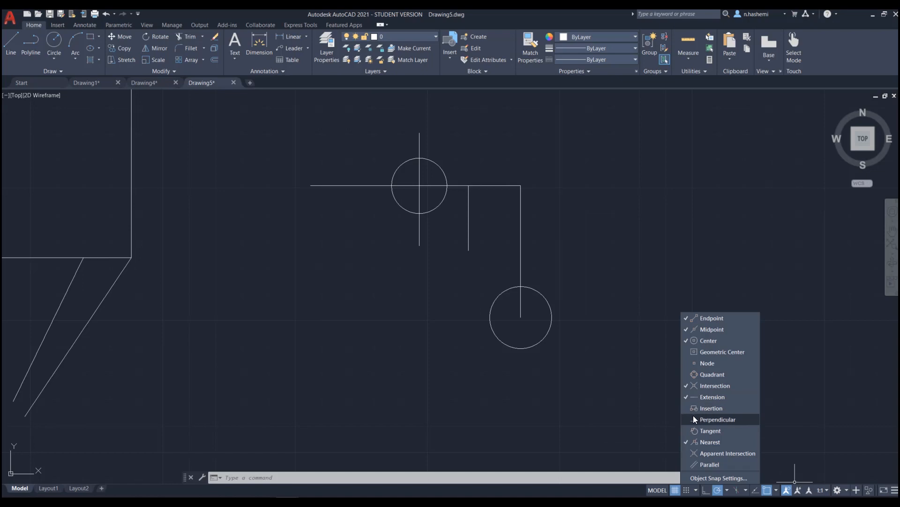
{"action": "left_click", "coordinate": [530, 389]}
{"action": "type", "text": "l"}
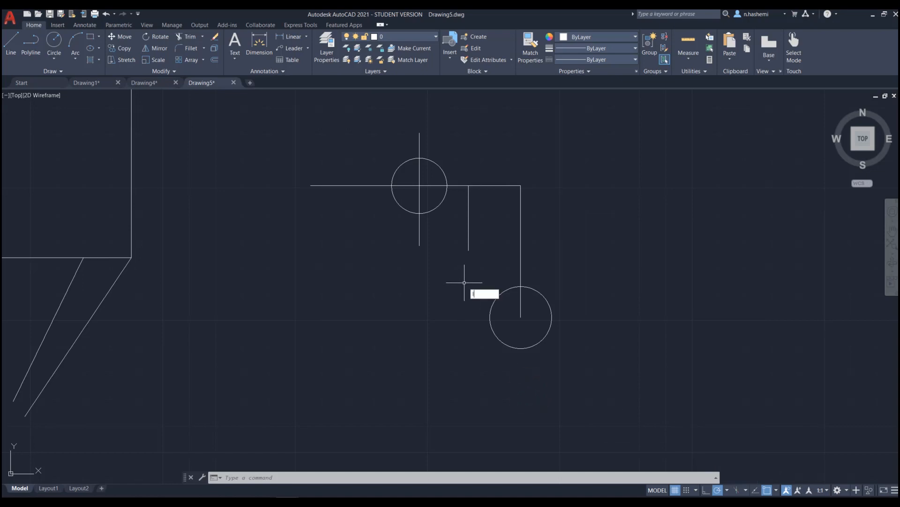
{"action": "key", "text": "Return"}
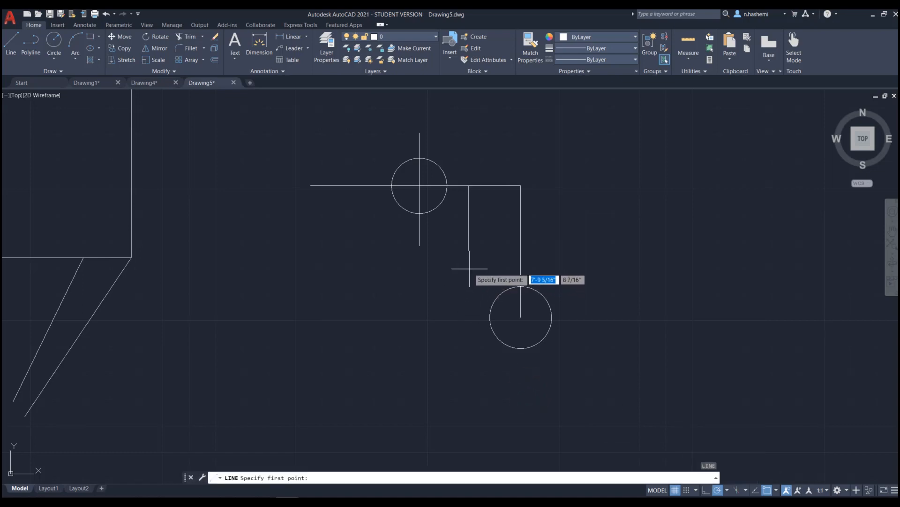
{"action": "left_click", "coordinate": [470, 268]}
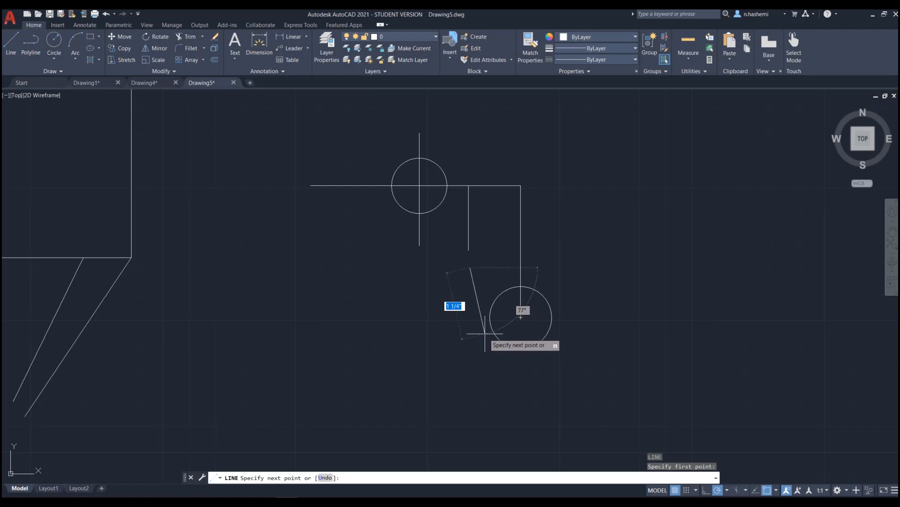
{"action": "key", "text": "Escape"}
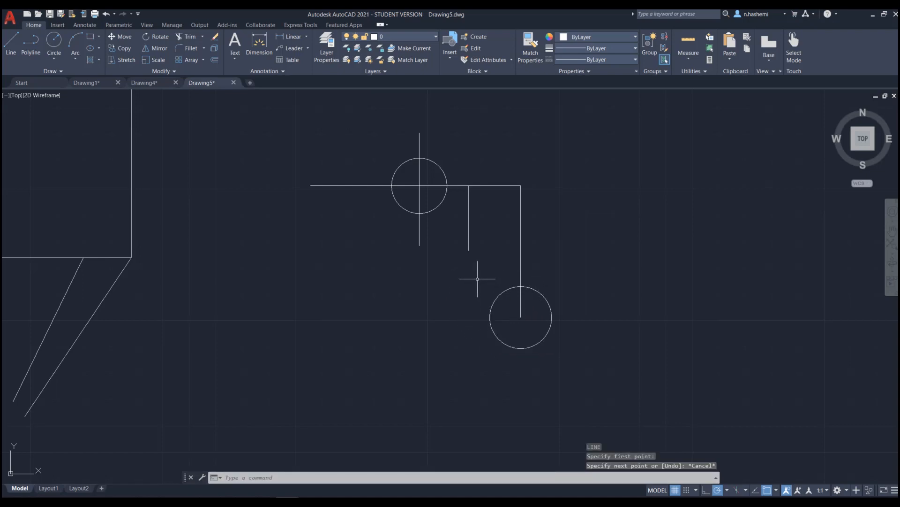
Draw a line from a free point below the short vertical line to the lower circle's near side with the one-time snap override "tan"
{"action": "type", "text": "L"}
{"action": "key", "text": "Return"}
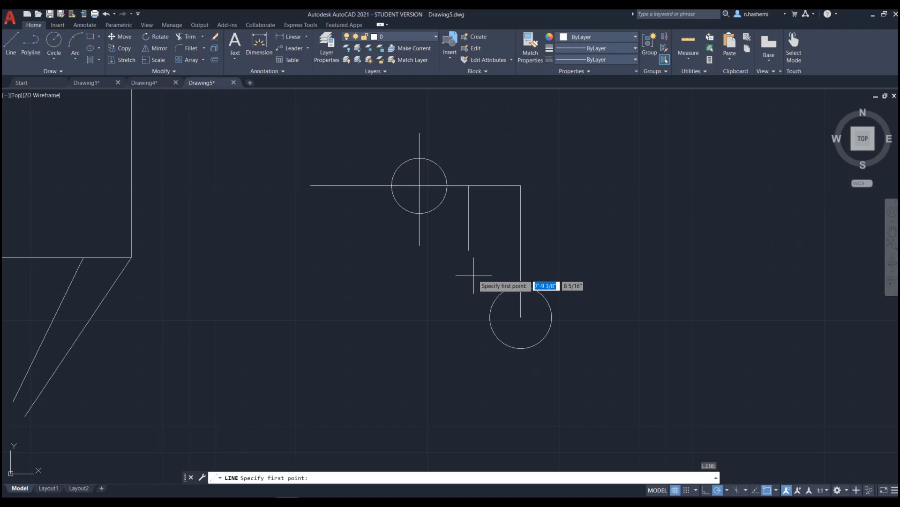
{"action": "left_click", "coordinate": [469, 275]}
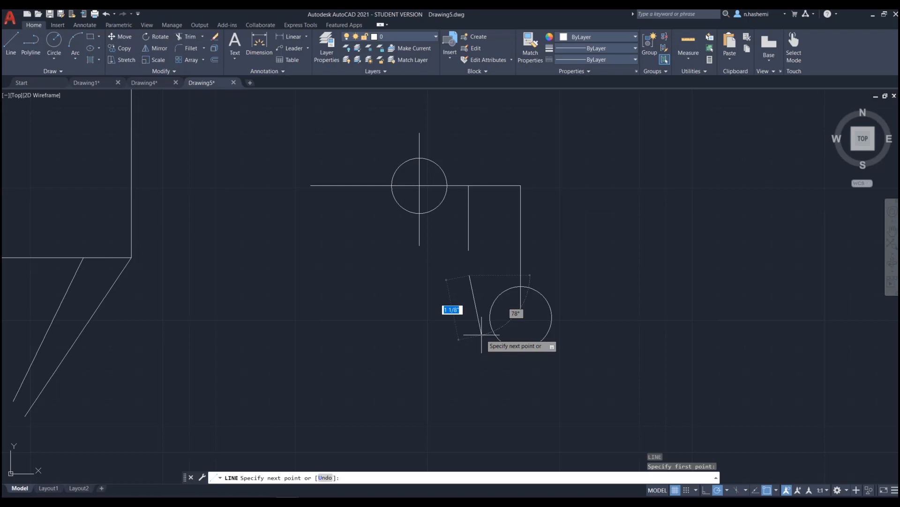
{"action": "type", "text": "tan"}
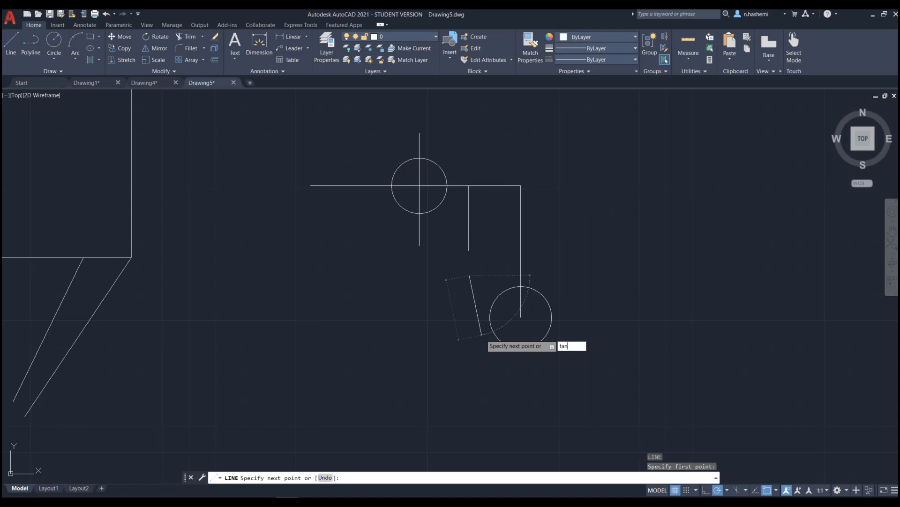
{"action": "key", "text": "Return"}
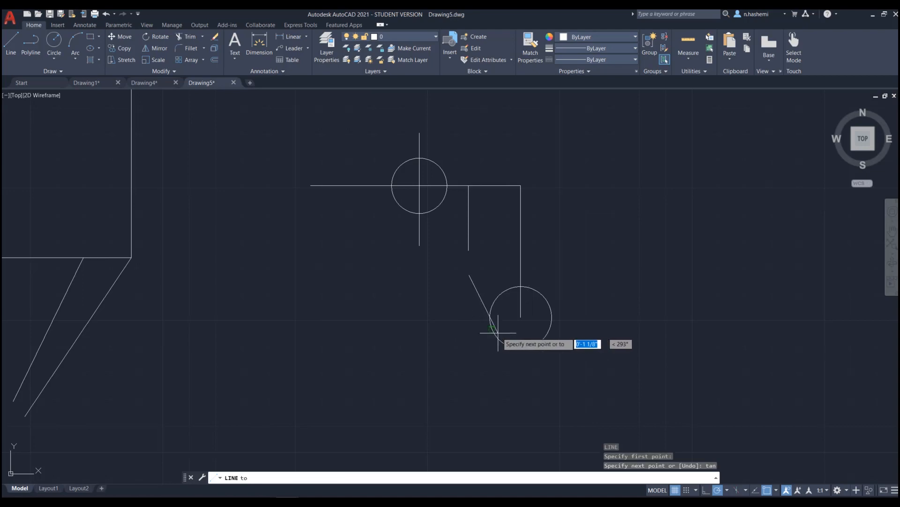
{"action": "left_click", "coordinate": [491, 328]}
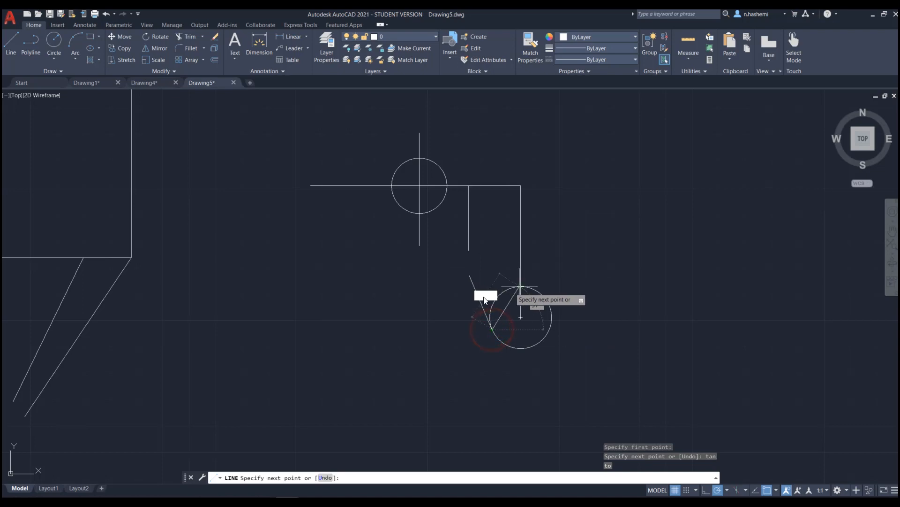
{"action": "key", "text": "Return"}
Draw a second line from the tangent line's start point to the upper side of the lower circle with the override "tan"
{"action": "key", "text": "Return"}
{"action": "left_click", "coordinate": [470, 275]}
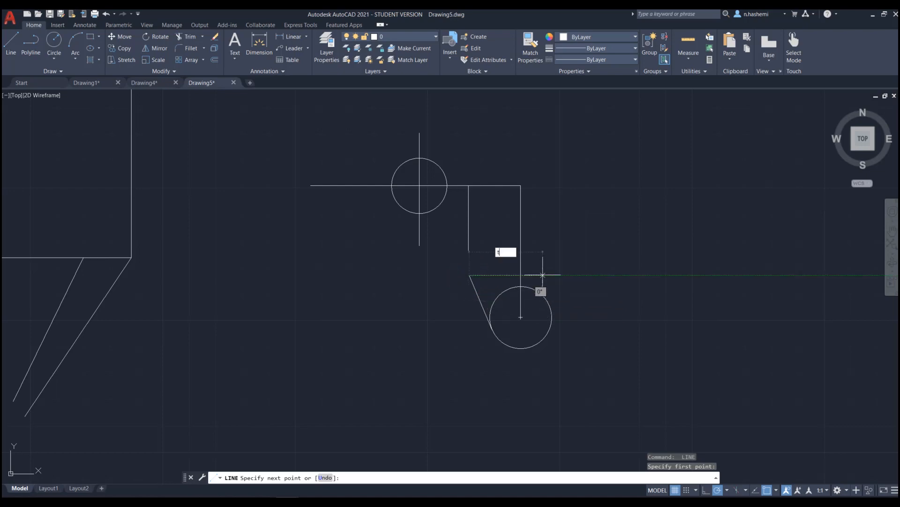
{"action": "type", "text": "tan"}
{"action": "key", "text": "Return"}
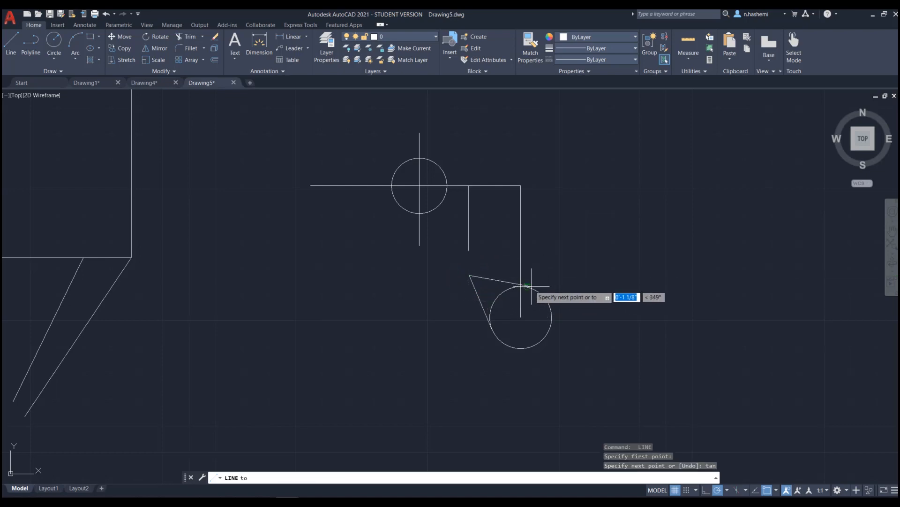
{"action": "left_click", "coordinate": [527, 281]}
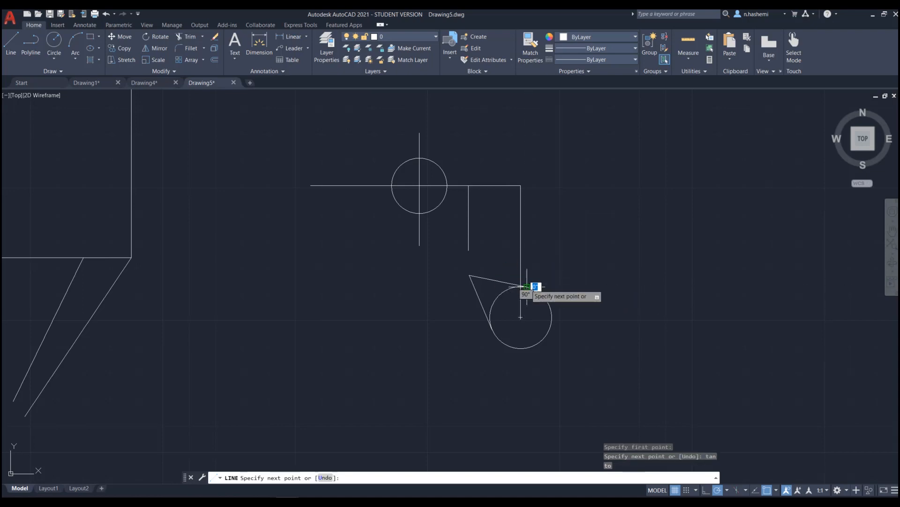
{"action": "key", "text": "Return"}
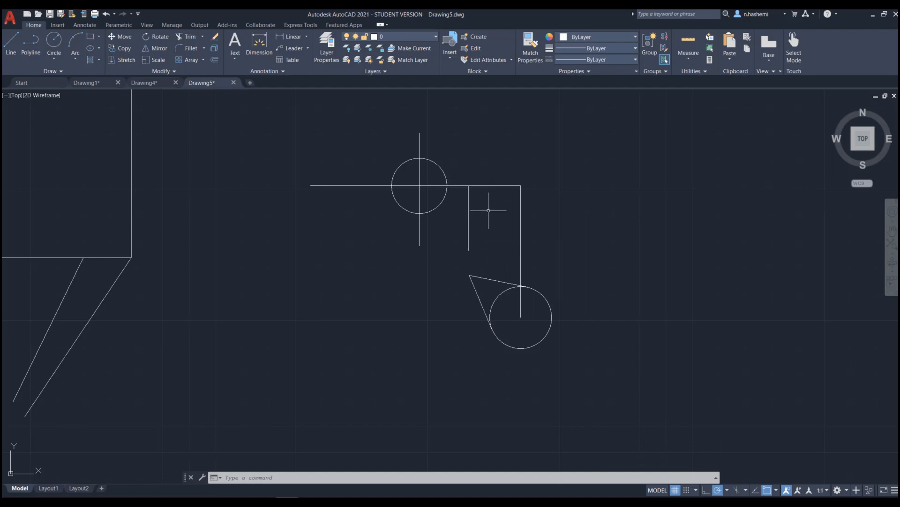
Draw a circle centered where the short vertical line meets the horizontal line, using the override "int", large enough to overlap the neighbouring circle
{"action": "type", "text": "ci"}
{"action": "key", "text": "BackSpace"}
{"action": "key", "text": "BackSpace"}
{"action": "key", "text": "BackSpace"}
{"action": "key", "text": "Return"}
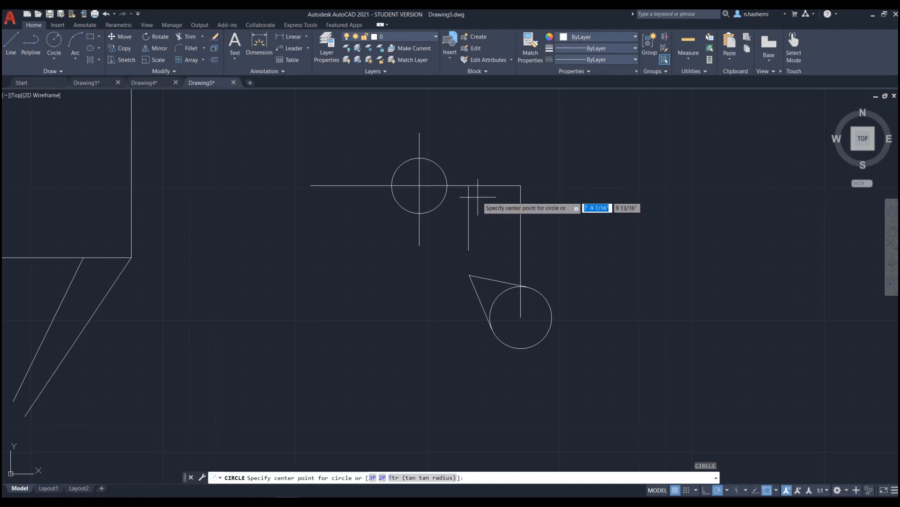
{"action": "type", "text": "int"}
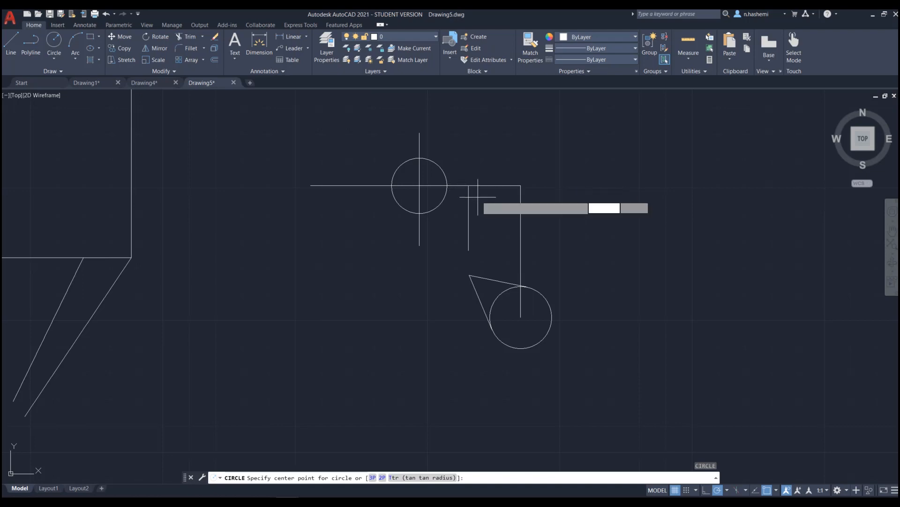
{"action": "key", "text": "Return"}
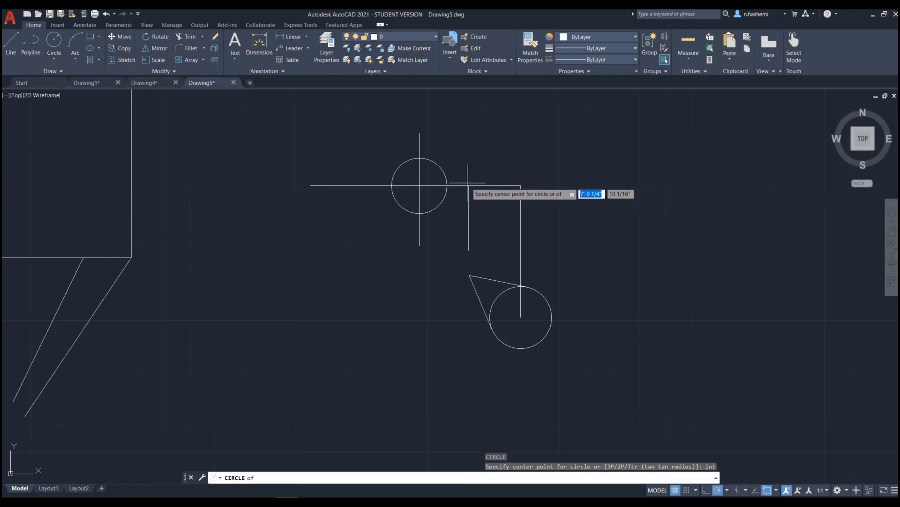
{"action": "left_click", "coordinate": [469, 183]}
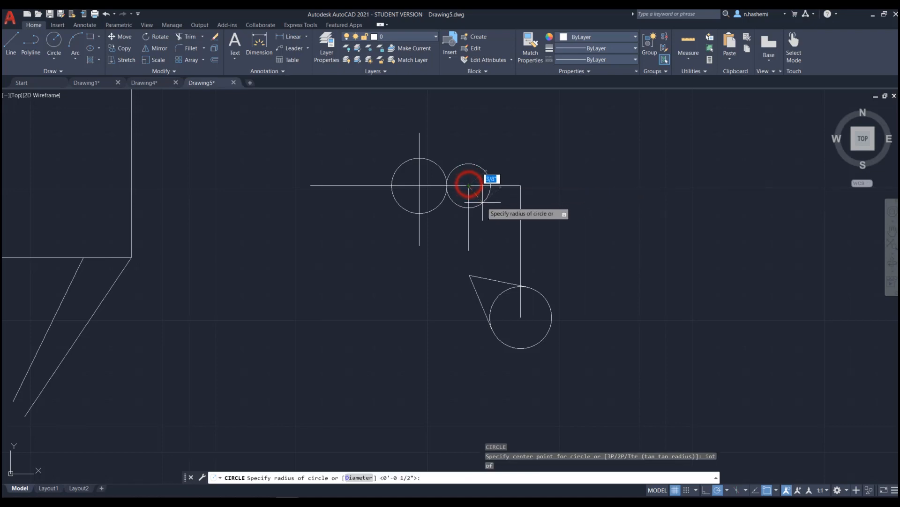
{"action": "left_click", "coordinate": [490, 215]}
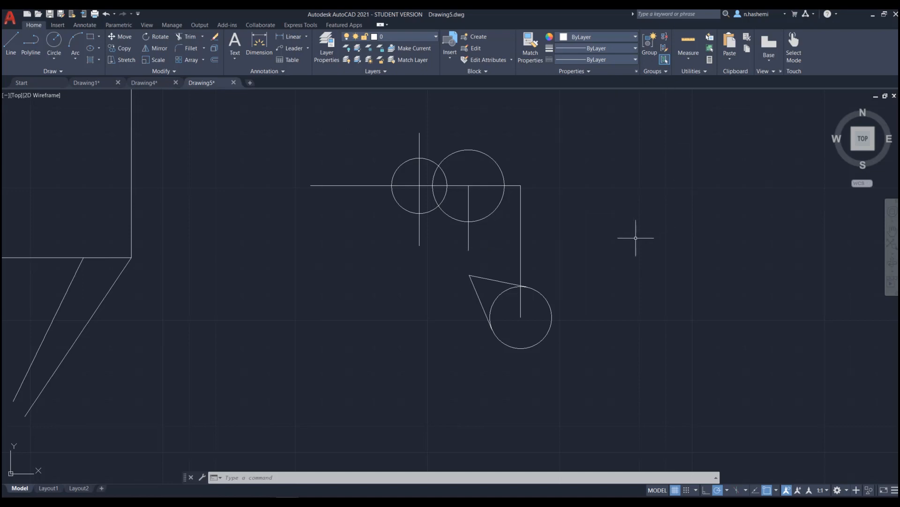
Turn on the Geometric Center, Node, Quadrant, Insertion, Perpendicular, Tangent, Apparent Intersection and Parallel snap modes, then review the list
{"action": "left_click", "coordinate": [775, 490]}
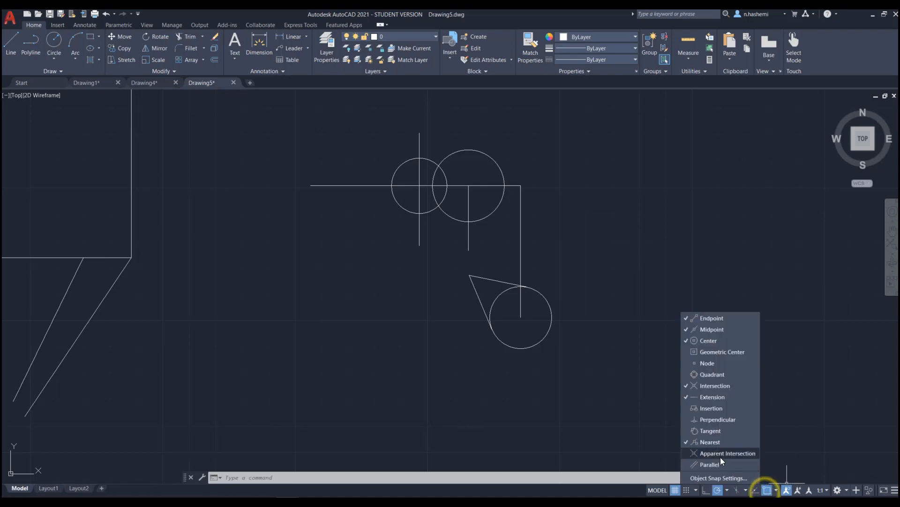
{"action": "left_click", "coordinate": [686, 351]}
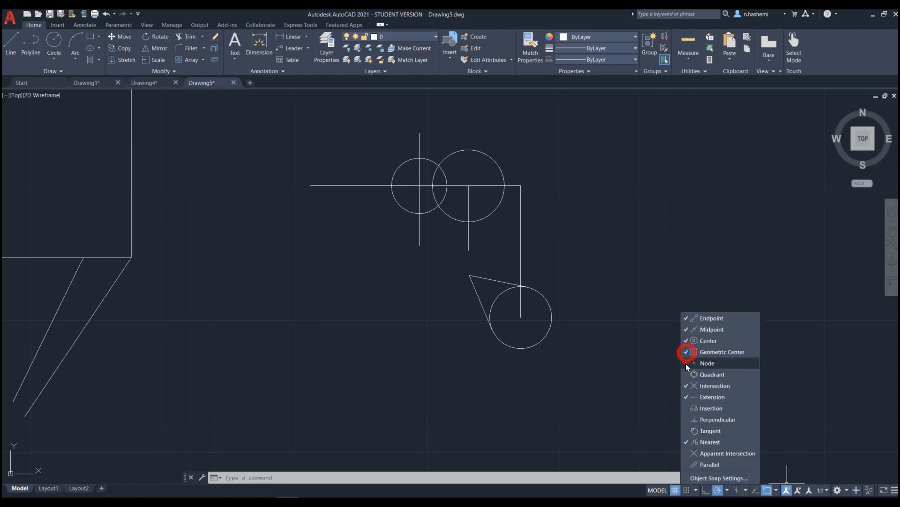
{"action": "left_click", "coordinate": [685, 363]}
{"action": "left_click", "coordinate": [686, 375]}
{"action": "left_click", "coordinate": [683, 408]}
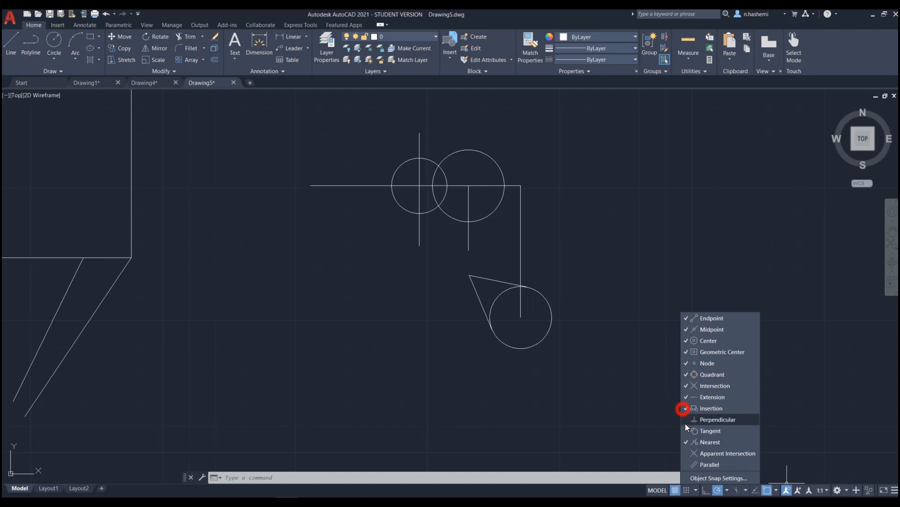
{"action": "left_click", "coordinate": [685, 419]}
{"action": "left_click", "coordinate": [685, 430]}
{"action": "left_click", "coordinate": [685, 453]}
{"action": "left_click", "coordinate": [685, 465]}
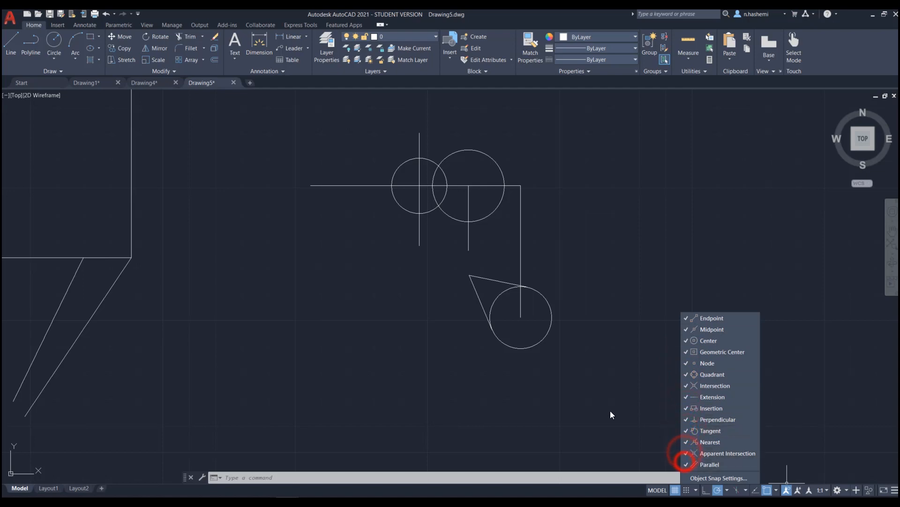
{"action": "left_click", "coordinate": [610, 411]}
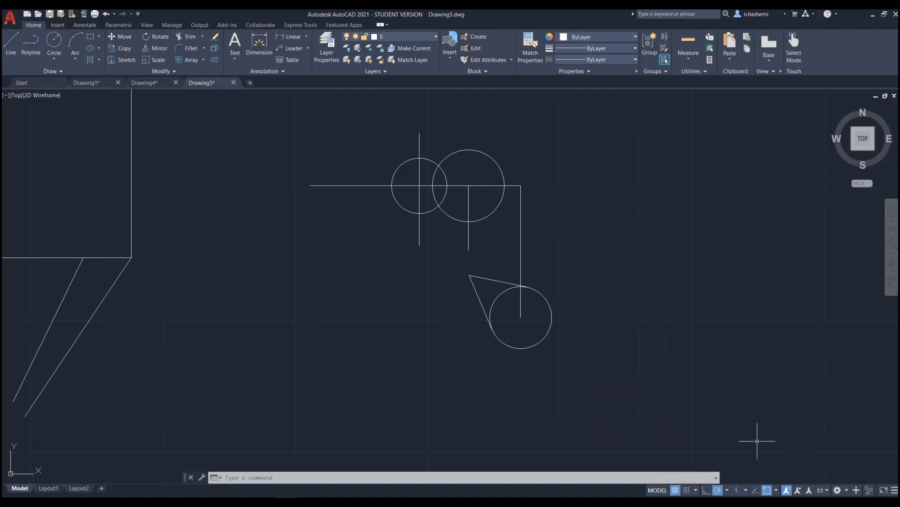
{"action": "right_click", "coordinate": [768, 492]}
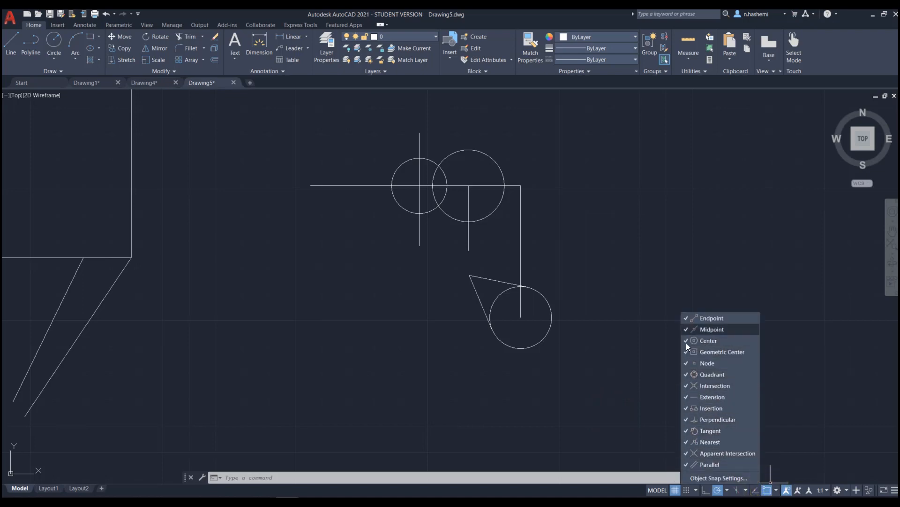
{"action": "left_click", "coordinate": [639, 432]}
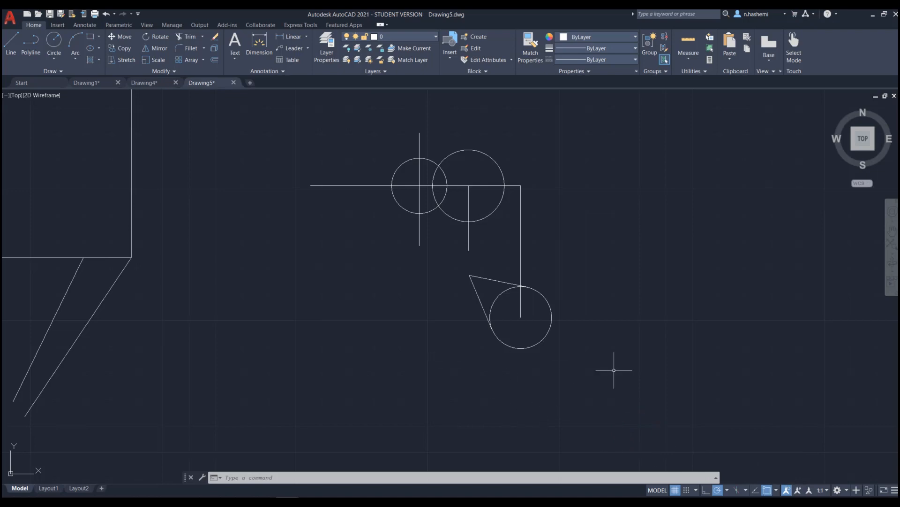
Turn object snap off and start a line at a free point to the lower left of the tangent lines
{"action": "key", "text": "F3"}
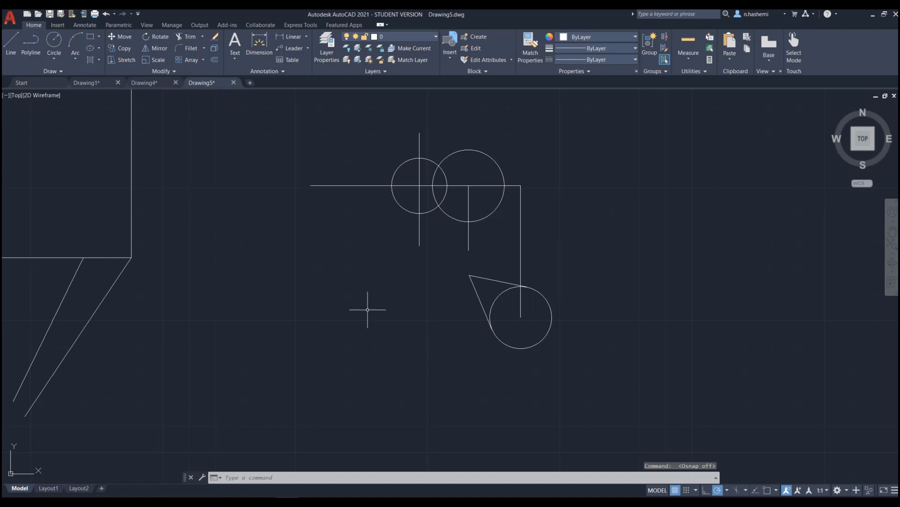
{"action": "type", "text": "l"}
{"action": "key", "text": "Return"}
{"action": "left_click", "coordinate": [341, 306]}
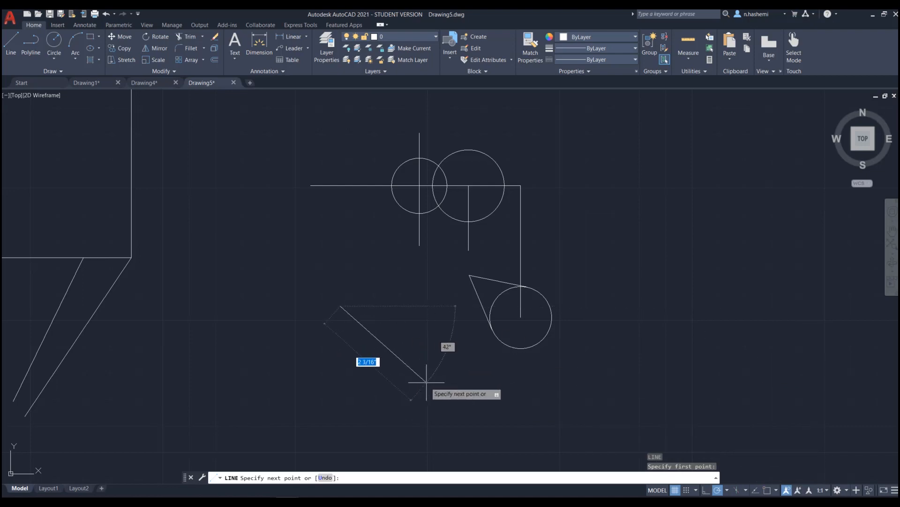
Turn object snap back on during the line command and end the line on the upper part of the corner's vertical line
{"action": "left_click", "coordinate": [767, 490]}
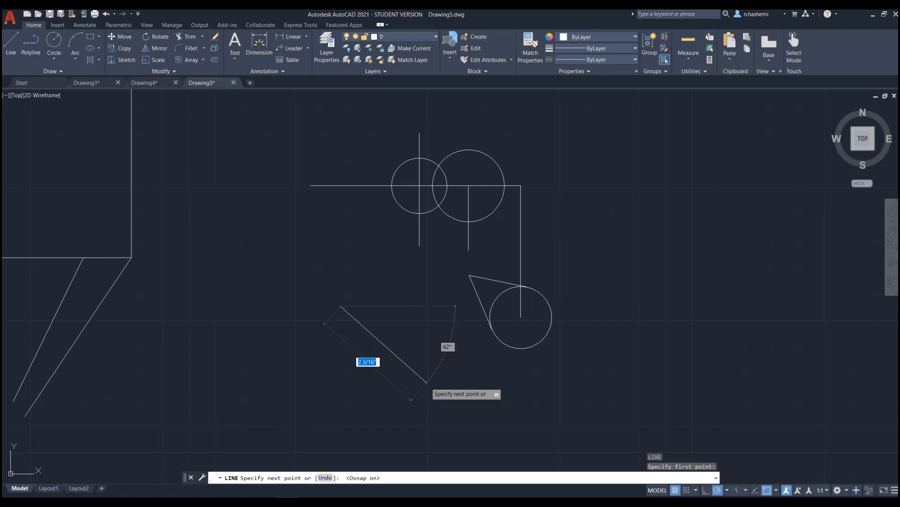
{"action": "left_click", "coordinate": [521, 210]}
{"action": "key", "text": "Return"}
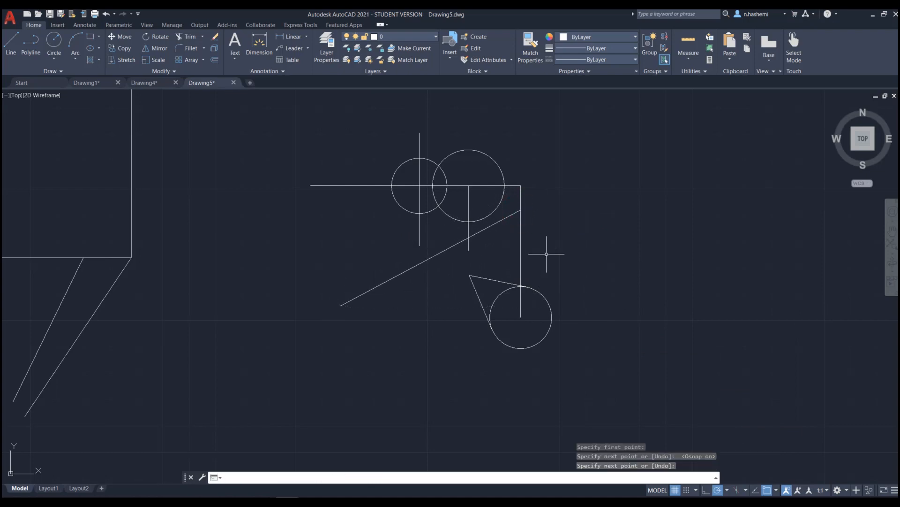